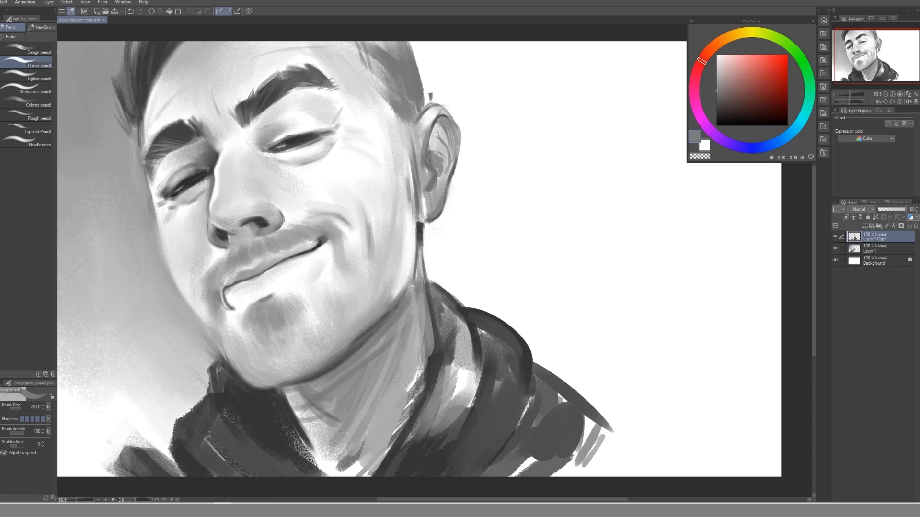
pyautogui.moveTo(315, 111); pyautogui.dragTo(307, 110)
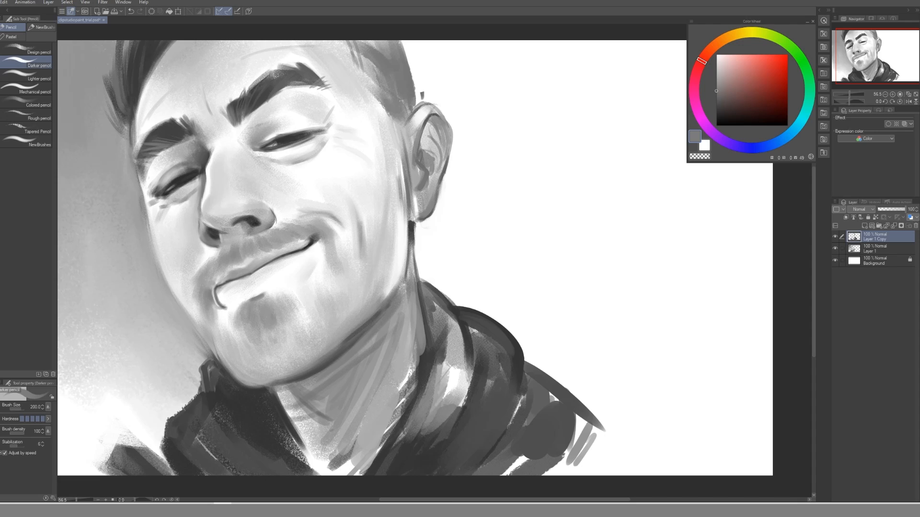
pyautogui.moveTo(332, 164); pyautogui.dragTo(326, 180)
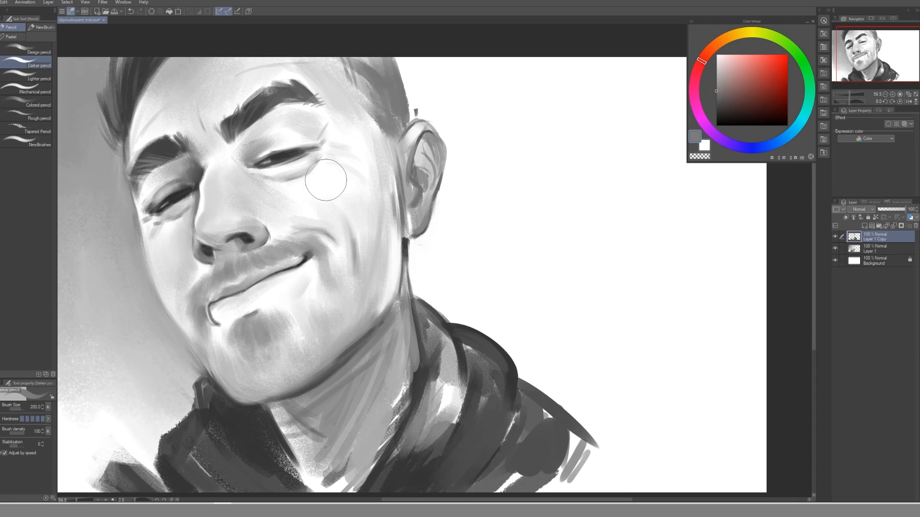
pyautogui.moveTo(388, 187)
pyautogui.mouseDown()
pyautogui.moveTo(326, 167)
pyautogui.moveTo(377, 185)
pyautogui.mouseUp()
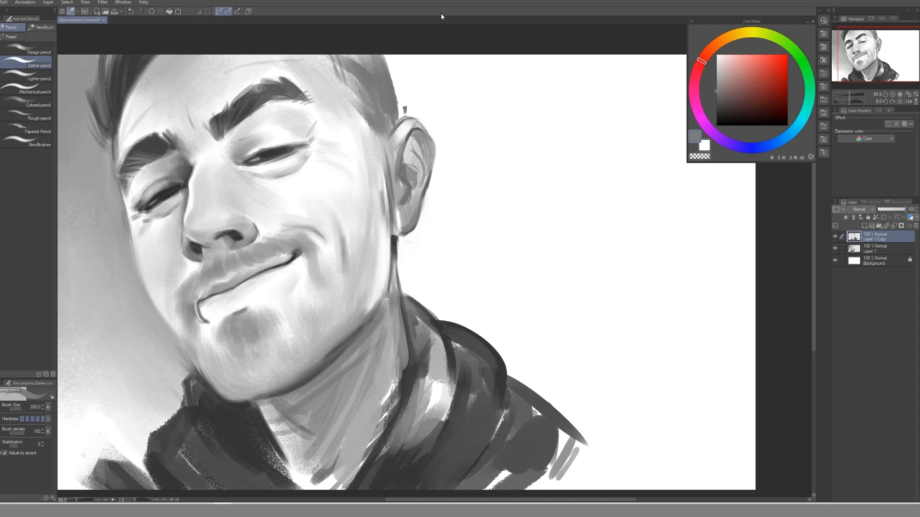
pyautogui.moveTo(439, 178)
pyautogui.mouseDown()
pyautogui.moveTo(400, 160)
pyautogui.moveTo(400, 172)
pyautogui.mouseUp()
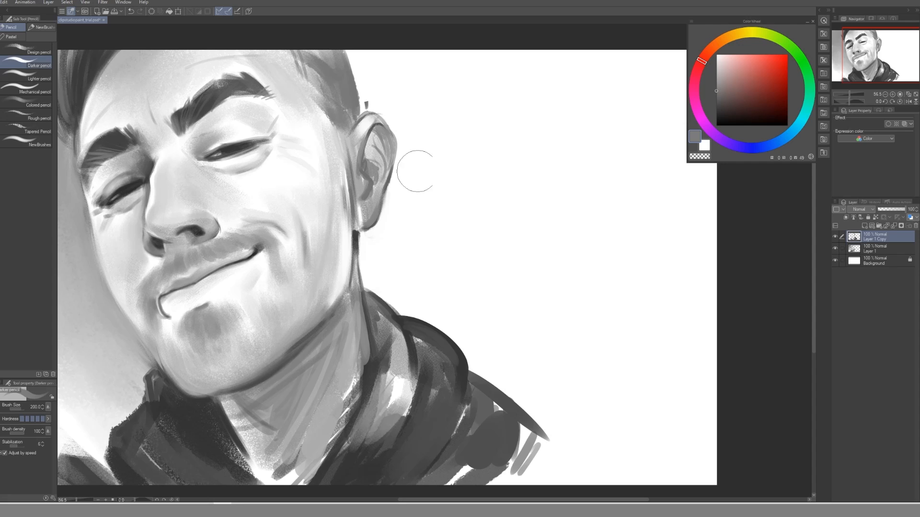
# Create a new raster layer above the portrait layers with the Lighten blending mode.
pyautogui.rightClick(858, 299)
pyautogui.moveTo(859, 310)
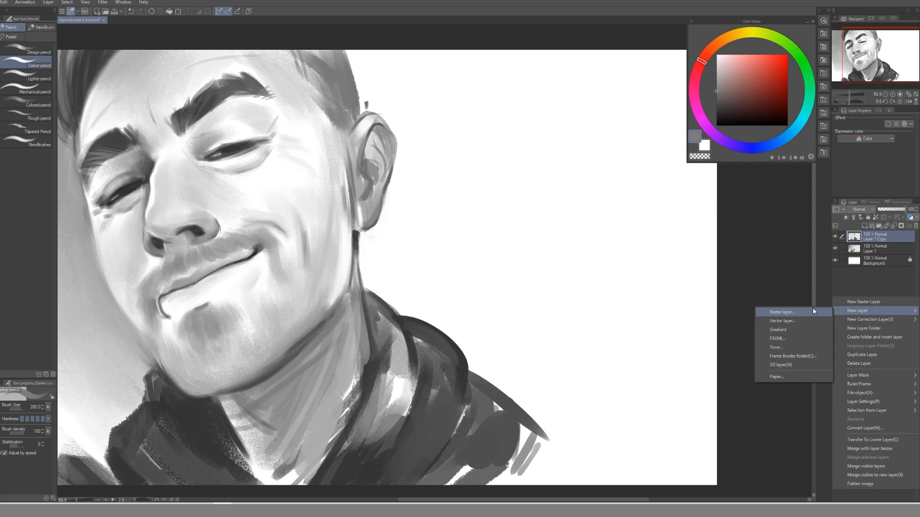
pyautogui.click(782, 312)
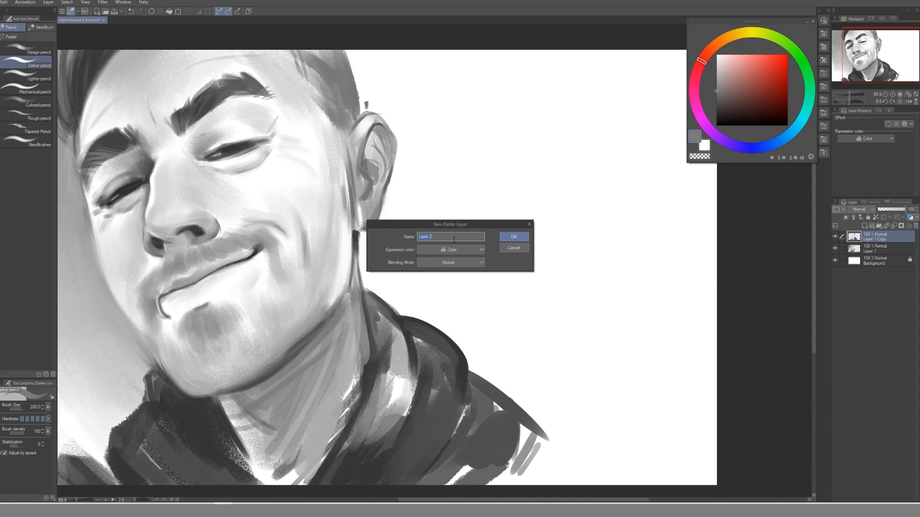
pyautogui.click(441, 262)
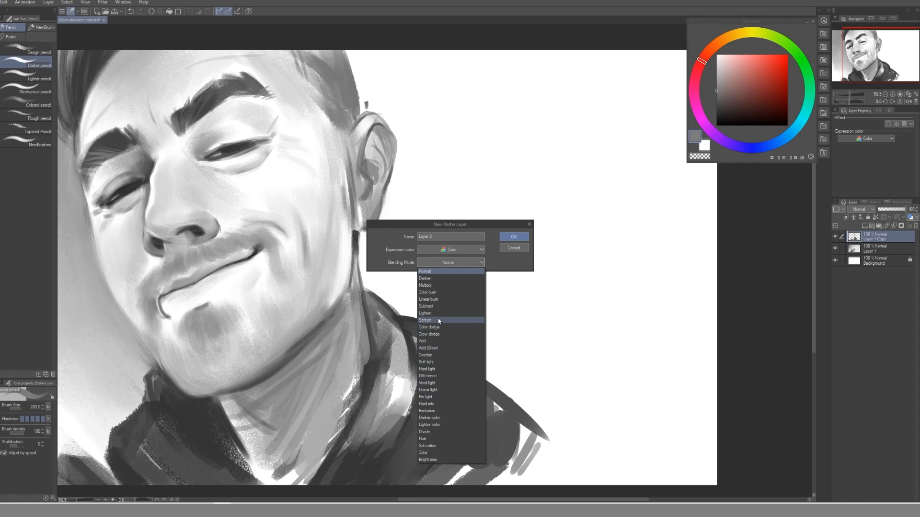
pyautogui.click(450, 313)
pyautogui.click(514, 237)
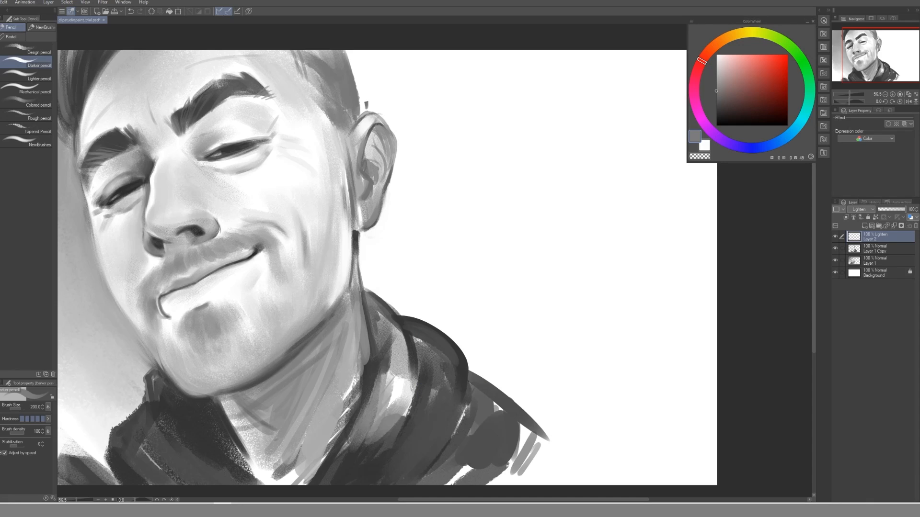
# With the Soft airbrush and a dark red, tint the dark accents of the mouth corner, nostrils and both eyes.
pyautogui.press('b')
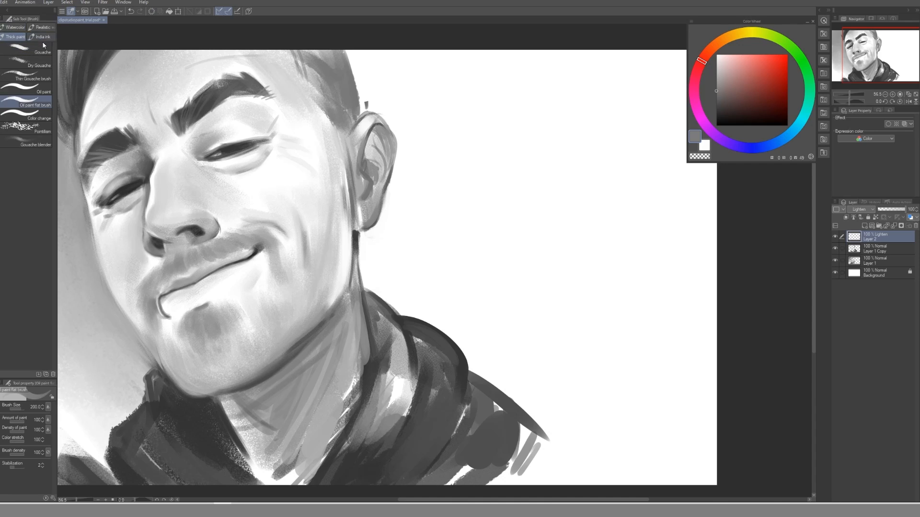
pyautogui.click(0, 197)
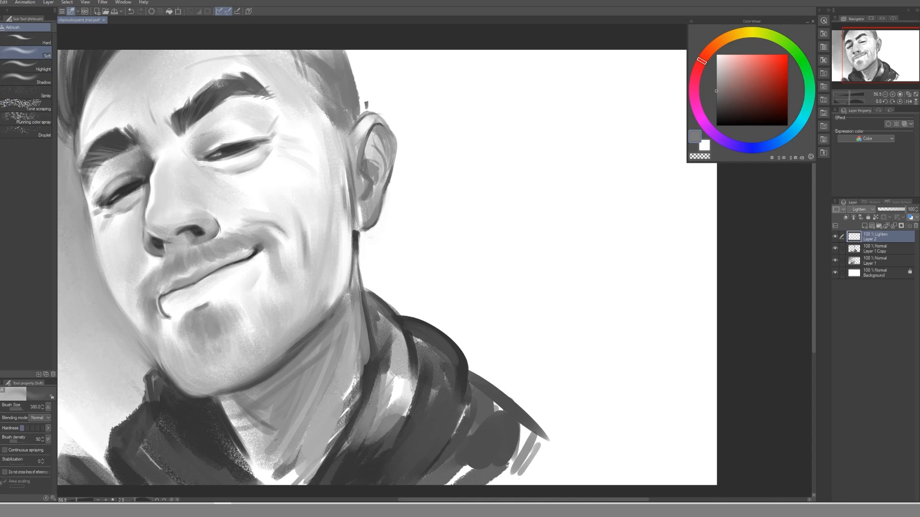
pyautogui.moveTo(773, 103); pyautogui.dragTo(772, 87)
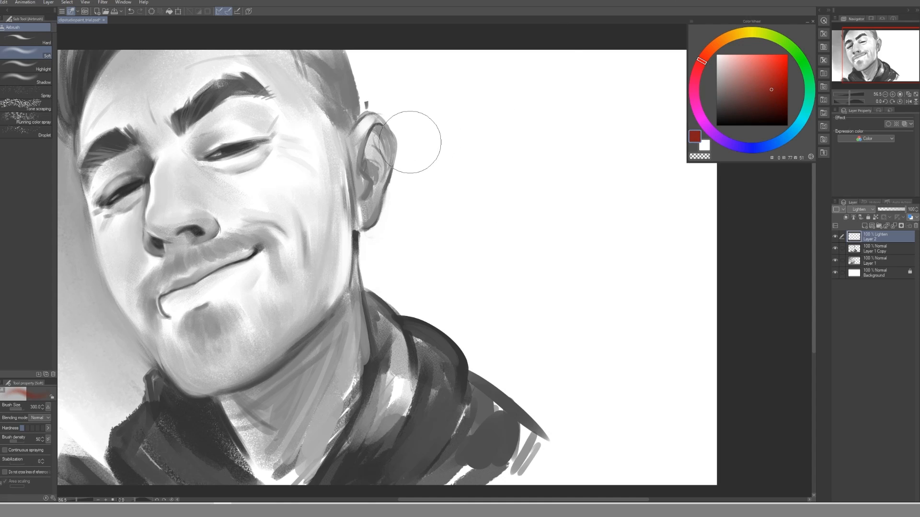
pyautogui.press('[')
pyautogui.moveTo(252, 258); pyautogui.dragTo(258, 248)
pyautogui.moveTo(166, 232); pyautogui.dragTo(218, 233)
pyautogui.press(']')
pyautogui.moveTo(115, 206); pyautogui.dragTo(140, 183)
pyautogui.moveTo(241, 149); pyautogui.dragTo(228, 159)
# Airbrush the same dark red over the eyebrows, hair, earlobe shadow, jaw shadow and inner collar.
pyautogui.moveTo(229, 93); pyautogui.dragTo(101, 136)
pyautogui.moveTo(110, 59); pyautogui.dragTo(72, 96)
pyautogui.moveTo(357, 225); pyautogui.dragTo(355, 252)
pyautogui.moveTo(192, 408)
pyautogui.mouseDown()
pyautogui.moveTo(216, 399)
pyautogui.moveTo(213, 450)
pyautogui.mouseUp()
pyautogui.moveTo(383, 352); pyautogui.dragTo(357, 413)
pyautogui.moveTo(239, 384); pyautogui.dragTo(331, 323)
pyautogui.moveTo(264, 247); pyautogui.dragTo(227, 264)
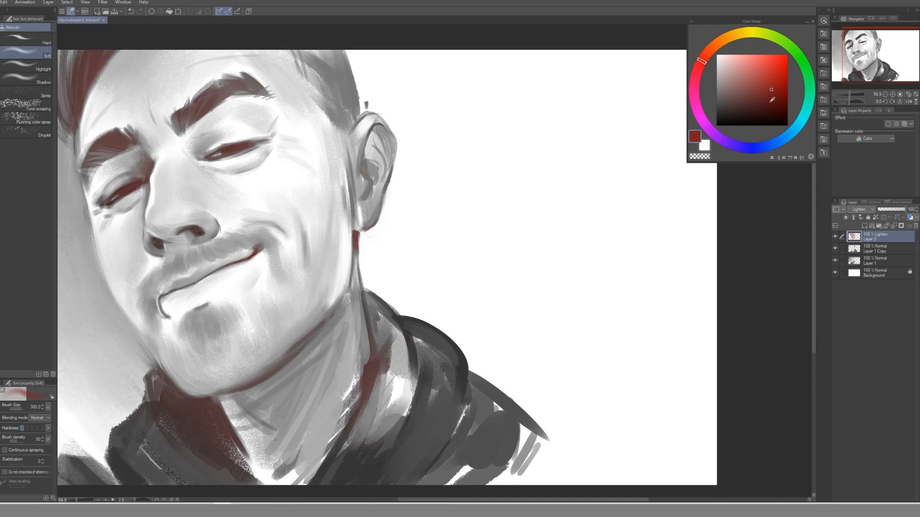
# Add another new raster layer on top, set to the Multiply blending mode.
pyautogui.click(776, 96)
pyautogui.press(']')
pyautogui.rightClick(863, 318)
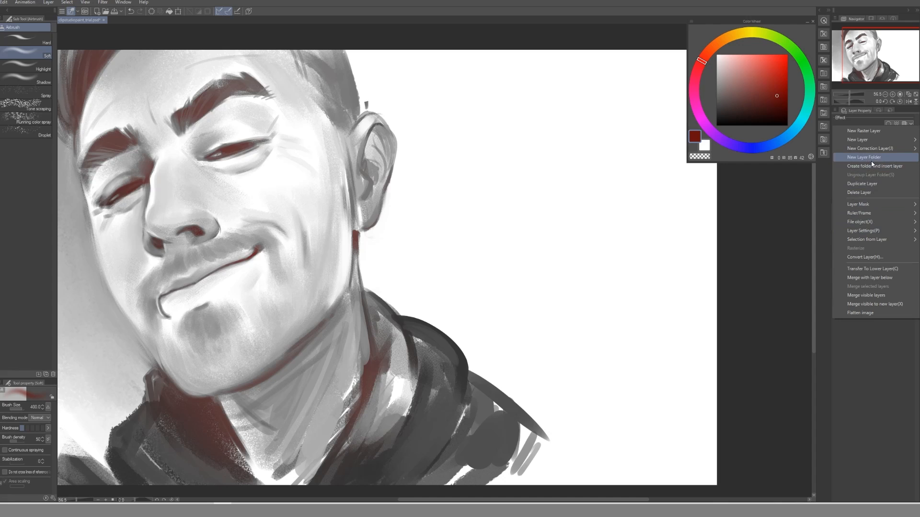
pyautogui.moveTo(862, 140)
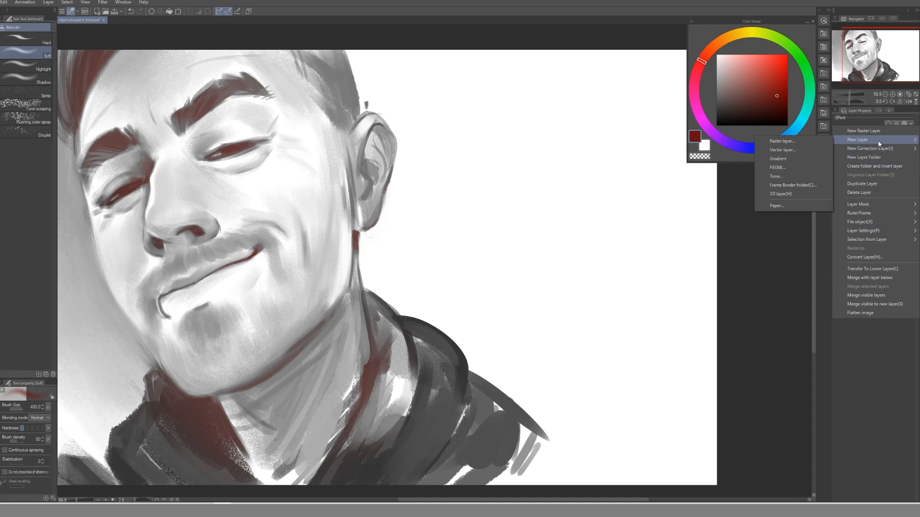
pyautogui.click(805, 139)
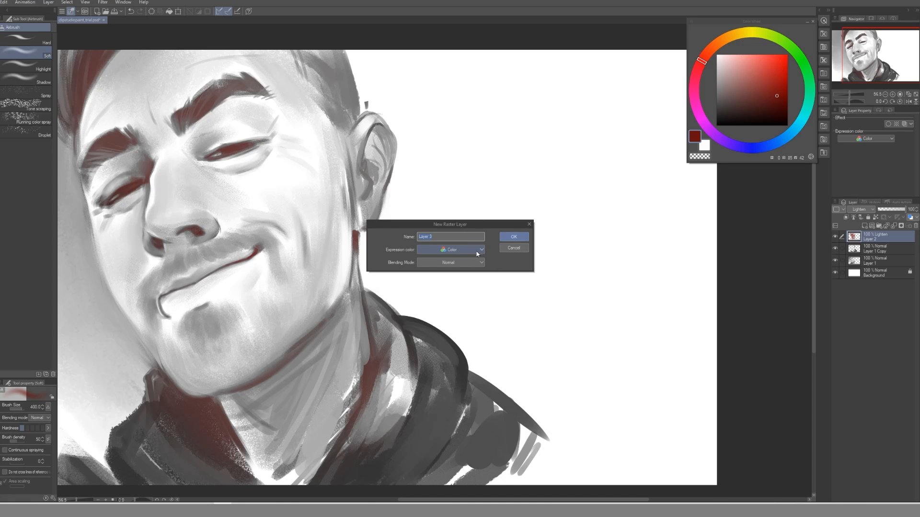
pyautogui.click(441, 263)
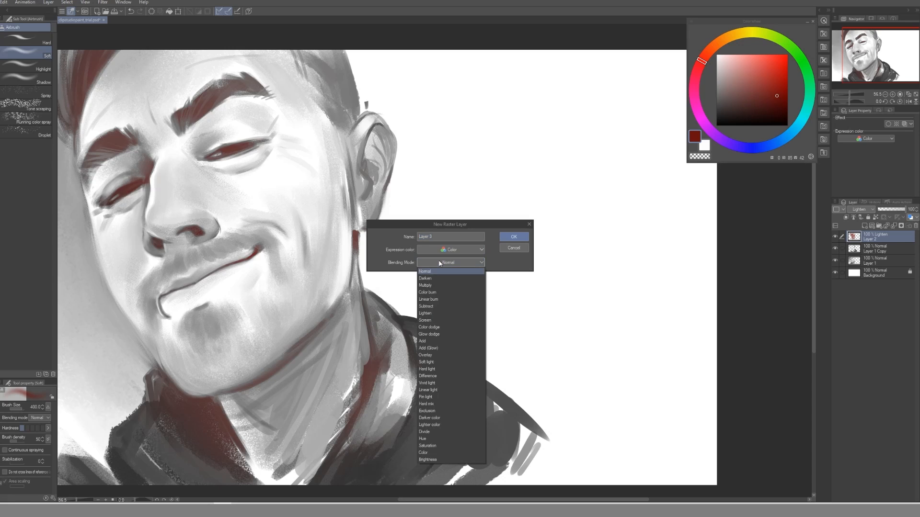
pyautogui.click(441, 285)
pyautogui.click(514, 237)
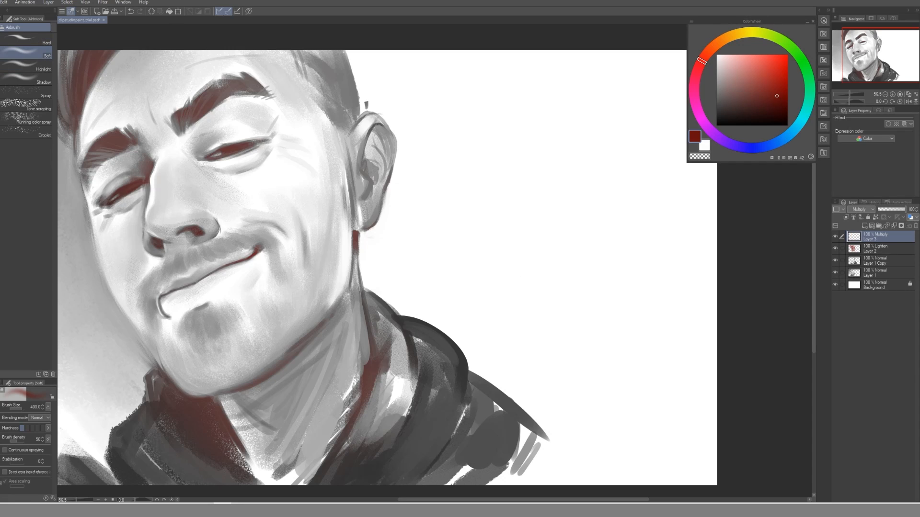
# Using the Darker pencil and a golden tan (hue 37, saturation 46), block in flat colour over the nose, mouth and cheek.
pyautogui.press('p')
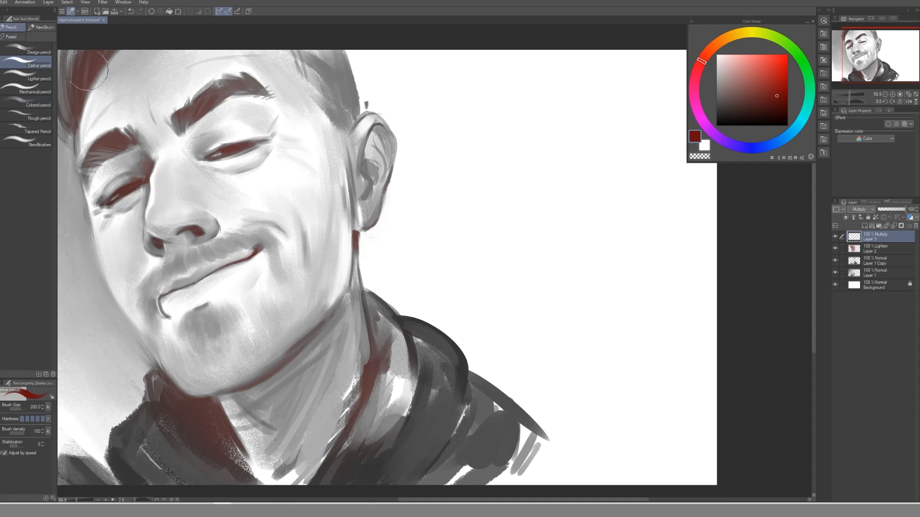
pyautogui.moveTo(717, 41)
pyautogui.mouseDown()
pyautogui.moveTo(698, 66)
pyautogui.moveTo(748, 34)
pyautogui.moveTo(697, 70)
pyautogui.moveTo(745, 32)
pyautogui.moveTo(729, 37)
pyautogui.mouseUp()
pyautogui.moveTo(757, 64); pyautogui.dragTo(747, 77)
pyautogui.click(751, 75)
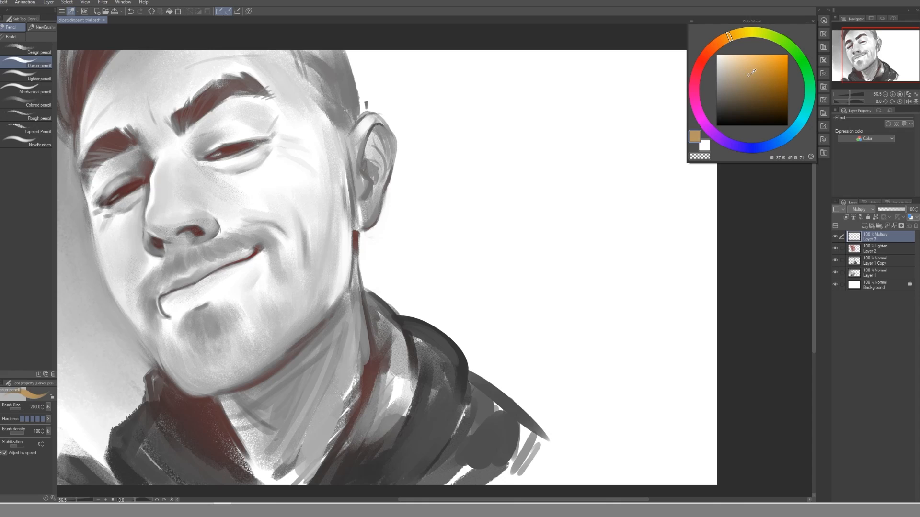
pyautogui.moveTo(749, 72); pyautogui.dragTo(755, 69)
pyautogui.moveTo(219, 157)
pyautogui.mouseDown()
pyautogui.moveTo(224, 255)
pyautogui.moveTo(271, 180)
pyautogui.moveTo(240, 245)
pyautogui.mouseUp()
pyautogui.press(']')
pyautogui.moveTo(183, 161)
pyautogui.mouseDown()
pyautogui.moveTo(254, 220)
pyautogui.moveTo(283, 269)
pyautogui.mouseUp()
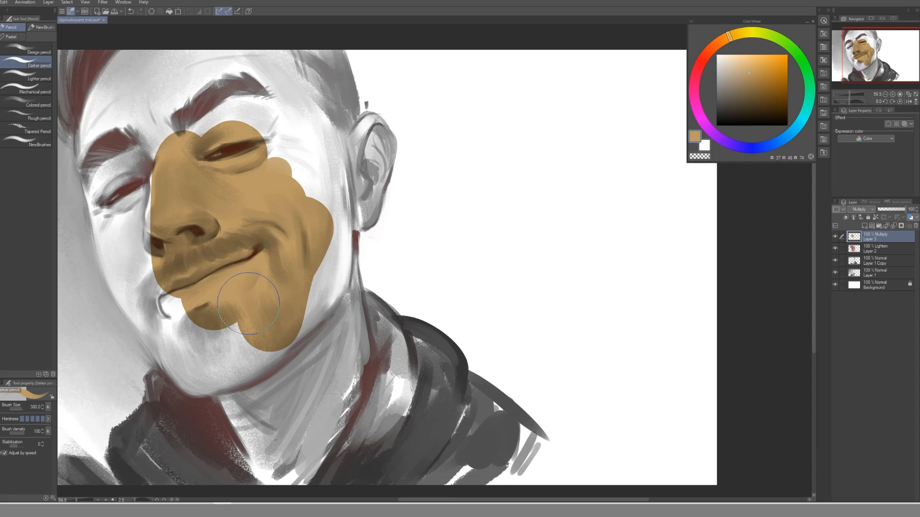
# Shift the tan toward orange and extend the flat skin colour across the cheeks, eyes and brow area.
pyautogui.click(725, 38)
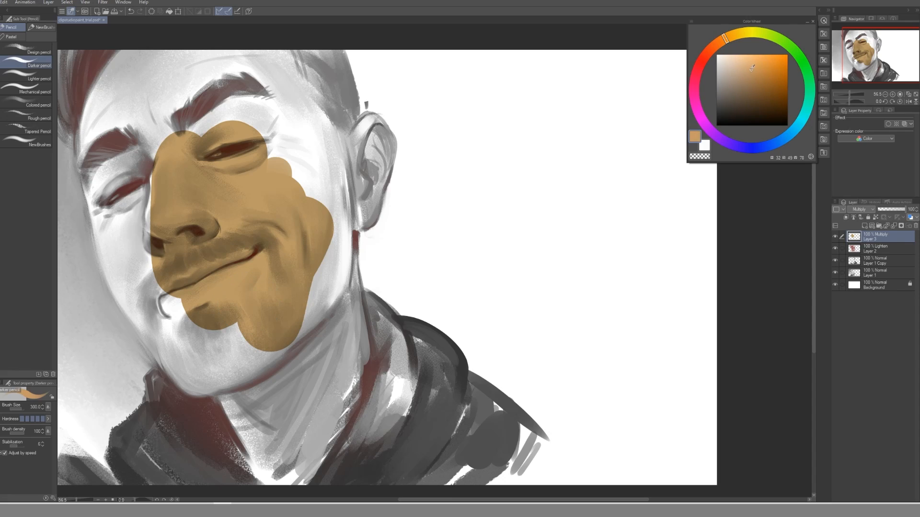
pyautogui.click(722, 40)
pyautogui.click(754, 70)
pyautogui.press(']')
pyautogui.moveTo(254, 204); pyautogui.dragTo(247, 245)
pyautogui.press(']')
pyautogui.press('[')
pyautogui.moveTo(313, 211)
pyautogui.mouseDown()
pyautogui.moveTo(311, 243)
pyautogui.moveTo(230, 186)
pyautogui.moveTo(150, 227)
pyautogui.moveTo(137, 187)
pyautogui.moveTo(158, 307)
pyautogui.moveTo(312, 239)
pyautogui.moveTo(331, 268)
pyautogui.mouseUp()
pyautogui.press('[')
pyautogui.moveTo(127, 162)
pyautogui.mouseDown()
pyautogui.moveTo(159, 103)
pyautogui.moveTo(218, 86)
pyautogui.moveTo(282, 153)
pyautogui.moveTo(362, 178)
pyautogui.mouseUp()
# Desaturate the orange to a paler tan and repaint the middle of the face and the cheek beside the ear.
pyautogui.click(749, 71)
pyautogui.press(']')
pyautogui.moveTo(225, 201)
pyautogui.mouseDown()
pyautogui.moveTo(207, 222)
pyautogui.moveTo(239, 240)
pyautogui.moveTo(244, 285)
pyautogui.mouseUp()
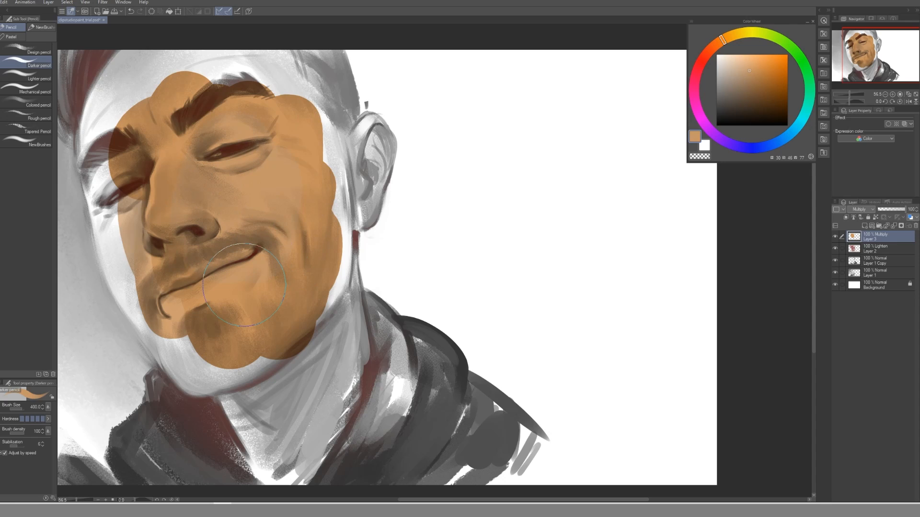
pyautogui.click(747, 68)
pyautogui.press('[')
pyautogui.moveTo(296, 185)
pyautogui.mouseDown()
pyautogui.moveTo(308, 189)
pyautogui.moveTo(307, 306)
pyautogui.moveTo(271, 201)
pyautogui.mouseUp()
# With a smaller pencil, fill the pale tan along the face's far edge beside the temple and eye.
pyautogui.press('[')
pyautogui.press('[')
pyautogui.press('[')
pyautogui.press('[')
pyautogui.press('[')
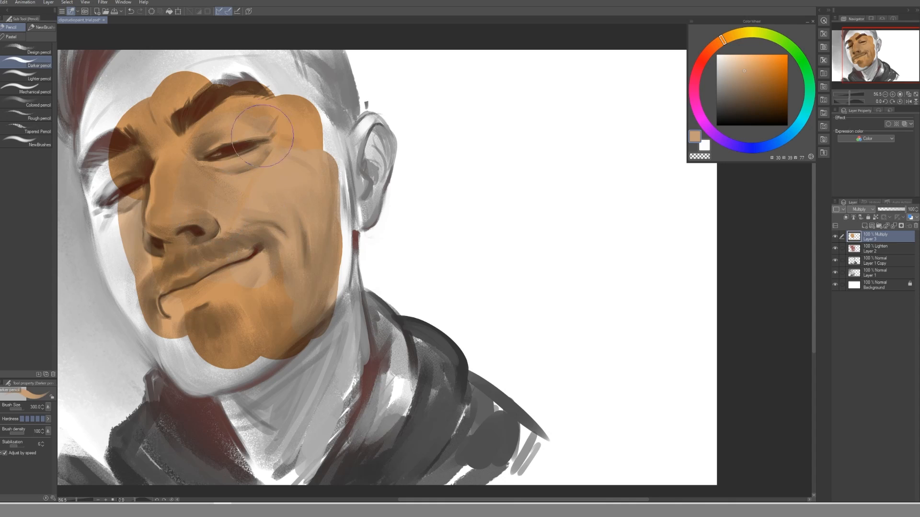
pyautogui.moveTo(84, 123); pyautogui.dragTo(92, 182)
pyautogui.press('[')
pyautogui.moveTo(89, 125); pyautogui.dragTo(102, 200)
pyautogui.moveTo(89, 146); pyautogui.dragTo(110, 251)
# Fill the far cheek, jawline and underside of the chin with the pale tan.
pyautogui.press(']')
pyautogui.press(']')
pyautogui.moveTo(88, 196); pyautogui.dragTo(129, 302)
pyautogui.moveTo(100, 211)
pyautogui.mouseDown()
pyautogui.moveTo(142, 319)
pyautogui.moveTo(191, 383)
pyautogui.mouseUp()
pyautogui.press(']')
pyautogui.moveTo(108, 177); pyautogui.dragTo(139, 280)
pyautogui.moveTo(135, 201); pyautogui.dragTo(154, 268)
pyautogui.moveTo(172, 354)
pyautogui.mouseDown()
pyautogui.moveTo(205, 378)
pyautogui.moveTo(240, 367)
pyautogui.mouseUp()
# Enlarge the pencil and cover the forehead, hairline and near temple with the tan.
pyautogui.press(']')
pyautogui.moveTo(120, 86)
pyautogui.mouseDown()
pyautogui.moveTo(96, 163)
pyautogui.moveTo(101, 139)
pyautogui.mouseUp()
pyautogui.moveTo(106, 67); pyautogui.dragTo(143, 101)
pyautogui.moveTo(139, 91)
pyautogui.mouseDown()
pyautogui.moveTo(232, 46)
pyautogui.moveTo(262, 49)
pyautogui.moveTo(161, 182)
pyautogui.moveTo(161, 172)
pyautogui.moveTo(197, 236)
pyautogui.moveTo(270, 83)
pyautogui.moveTo(291, 124)
pyautogui.moveTo(297, 50)
pyautogui.mouseUp()
pyautogui.moveTo(298, 51)
pyautogui.mouseDown()
pyautogui.moveTo(316, 152)
pyautogui.moveTo(330, 67)
pyautogui.mouseUp()
pyautogui.moveTo(331, 67); pyautogui.dragTo(339, 218)
# Reduce the pencil size and fill the ear with the tan skin colour.
pyautogui.press('[')
pyautogui.press('[')
pyautogui.press('[')
pyautogui.press('[')
pyautogui.moveTo(362, 135)
pyautogui.mouseDown()
pyautogui.moveTo(369, 120)
pyautogui.moveTo(383, 134)
pyautogui.moveTo(381, 173)
pyautogui.moveTo(365, 203)
pyautogui.moveTo(374, 190)
pyautogui.mouseUp()
pyautogui.press(']')
pyautogui.moveTo(370, 135); pyautogui.dragTo(369, 149)
# Fill the near jaw edge and the neck down to the collar with the tan skin colour.
pyautogui.press(']')
pyautogui.press(']')
pyautogui.moveTo(337, 243); pyautogui.dragTo(330, 296)
pyautogui.moveTo(342, 239); pyautogui.dragTo(338, 278)
pyautogui.moveTo(227, 375)
pyautogui.mouseDown()
pyautogui.moveTo(288, 480)
pyautogui.moveTo(278, 341)
pyautogui.moveTo(313, 384)
pyautogui.moveTo(336, 394)
pyautogui.moveTo(341, 337)
pyautogui.moveTo(358, 377)
pyautogui.mouseUp()
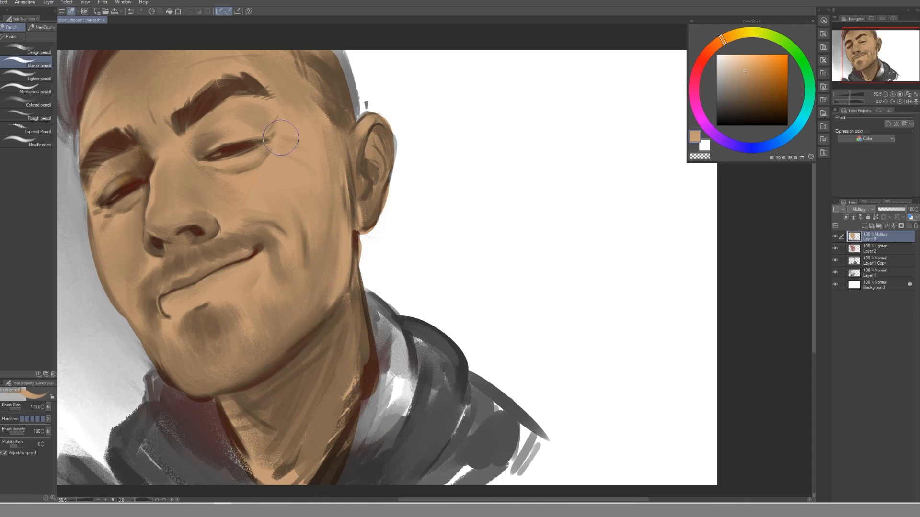
# Erase the tan spill along the outer contour of the far cheek and jaw with the Soft eraser.
pyautogui.press('[')
pyautogui.moveTo(81, 49); pyautogui.dragTo(139, 59)
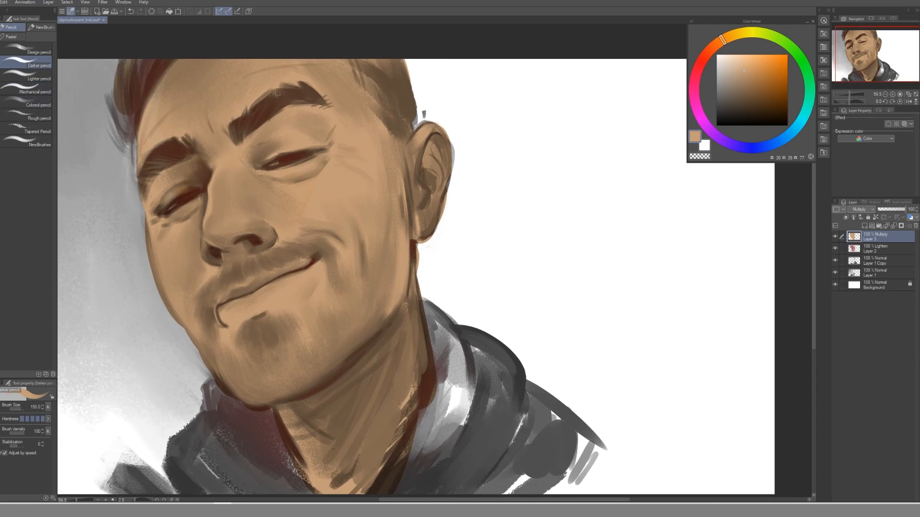
pyautogui.press('e')
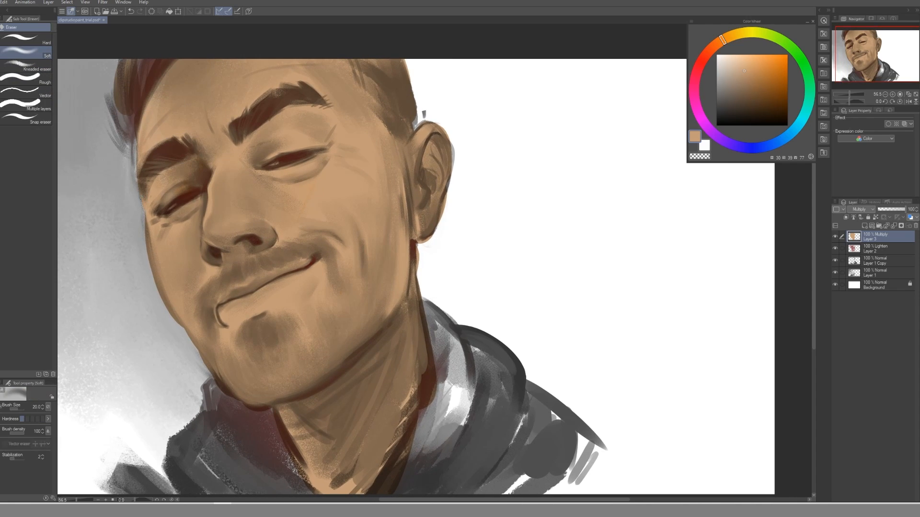
pyautogui.moveTo(142, 220); pyautogui.dragTo(166, 303)
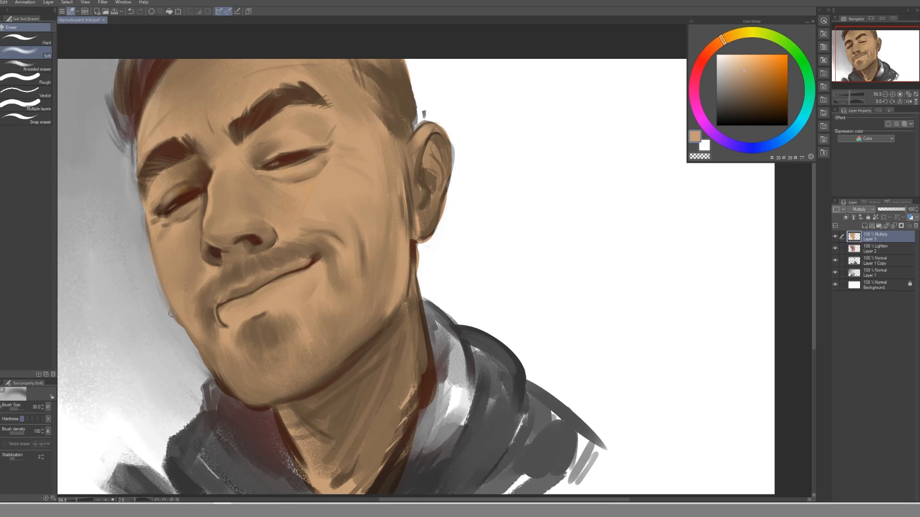
pyautogui.moveTo(190, 343)
pyautogui.mouseDown()
pyautogui.moveTo(152, 274)
pyautogui.moveTo(206, 369)
pyautogui.mouseUp()
pyautogui.press(']')
pyautogui.press(']')
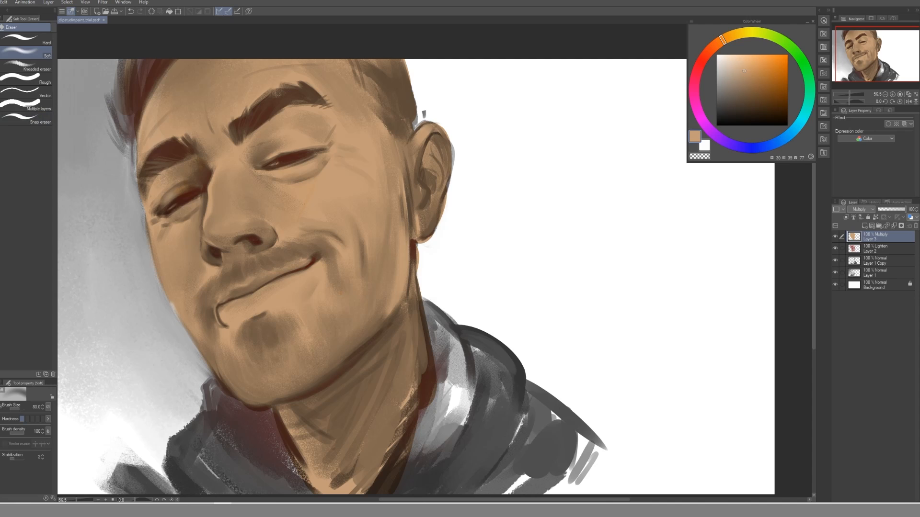
# Switch to the Soft airbrush and flip the canvas view horizontally.
pyautogui.press('b')
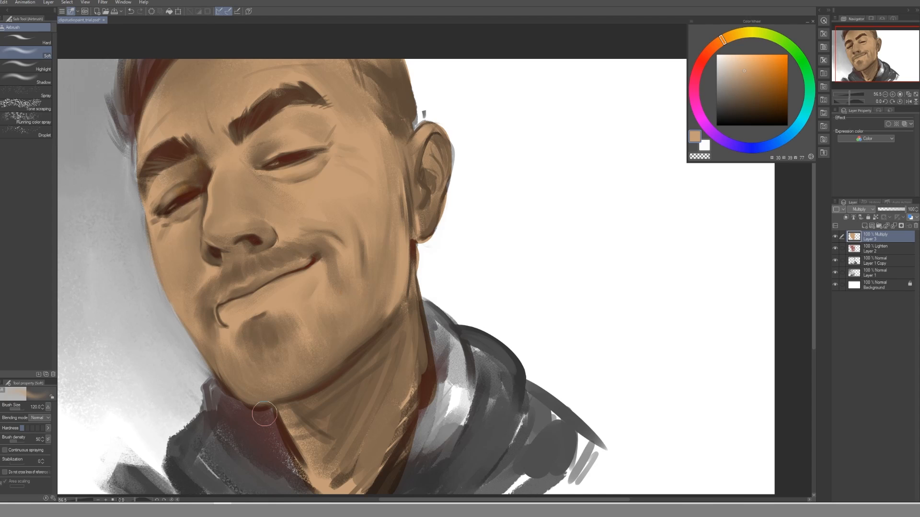
pyautogui.moveTo(372, 298)
pyautogui.mouseDown()
pyautogui.moveTo(281, 295)
pyautogui.moveTo(302, 297)
pyautogui.mouseUp()
pyautogui.press('h')
pyautogui.moveTo(608, 260); pyautogui.dragTo(365, 233)
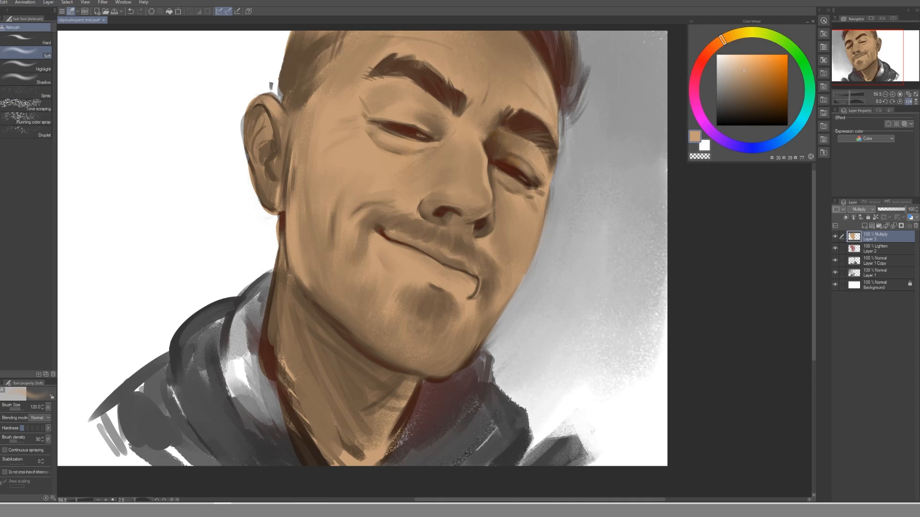
# Pick a redder salmon skin tone and airbrush it over the cheek and nose with an enlarged brush.
pyautogui.moveTo(722, 48); pyautogui.dragTo(709, 48)
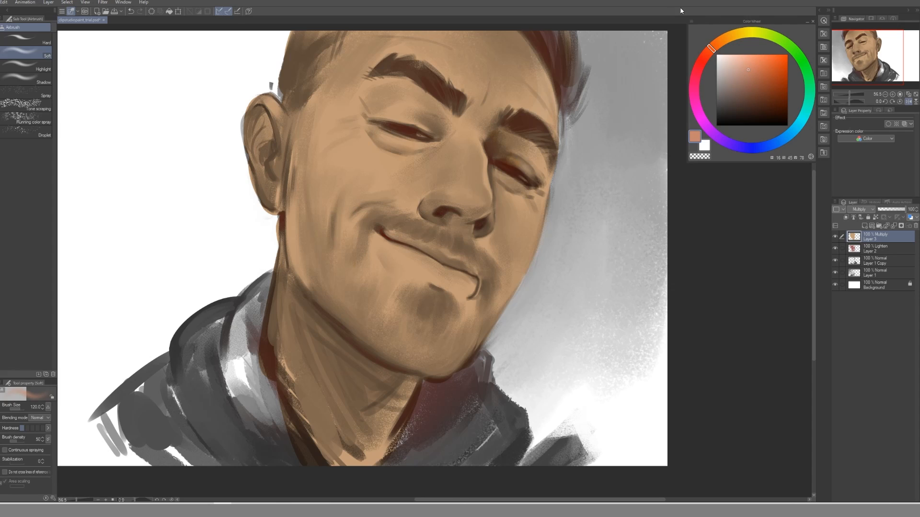
pyautogui.press(']')
pyautogui.press(']')
pyautogui.press(']')
pyautogui.press(']')
pyautogui.press(']')
pyautogui.press(']')
pyautogui.moveTo(334, 155)
pyautogui.mouseDown()
pyautogui.moveTo(335, 190)
pyautogui.moveTo(409, 200)
pyautogui.moveTo(374, 212)
pyautogui.moveTo(356, 181)
pyautogui.moveTo(395, 207)
pyautogui.moveTo(362, 216)
pyautogui.moveTo(383, 204)
pyautogui.moveTo(339, 123)
pyautogui.moveTo(403, 159)
pyautogui.moveTo(434, 203)
pyautogui.moveTo(428, 211)
pyautogui.moveTo(453, 221)
pyautogui.moveTo(459, 198)
pyautogui.moveTo(476, 215)
pyautogui.mouseUp()
# Adjust the airbrush size and add the salmon tone to the ear's outer rim, lobe and inner edge.
pyautogui.press('[')
pyautogui.press('[')
pyautogui.press(']')
pyautogui.press('[')
pyautogui.press('[')
pyautogui.press('[')
pyautogui.press(']')
pyautogui.press('[')
pyautogui.press(']')
pyautogui.press(']')
pyautogui.press('[')
pyautogui.press('[')
pyautogui.press(']')
pyautogui.press(']')
pyautogui.press('[')
pyautogui.press('[')
pyautogui.press('[')
pyautogui.press('[')
pyautogui.moveTo(259, 110); pyautogui.dragTo(249, 151)
pyautogui.press(']')
pyautogui.moveTo(279, 201); pyautogui.dragTo(278, 151)
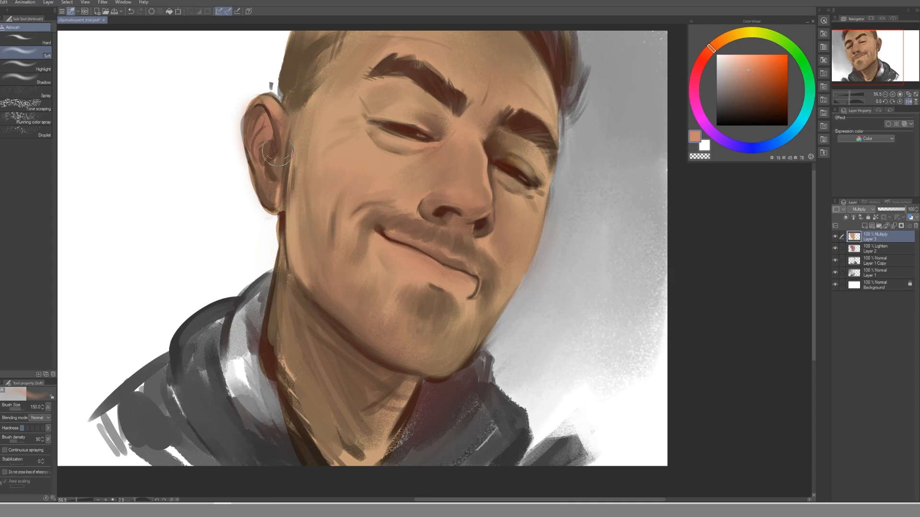
# Choose a brighter, more saturated salmon (hue 16, saturation 54) and airbrush it over the ear's inner side.
pyautogui.click(754, 66)
pyautogui.press(']')
pyautogui.press(']')
pyautogui.moveTo(296, 153); pyautogui.dragTo(278, 139)
# Shrink the airbrush and warm the area between the lower lip and chin with the saturated salmon.
pyautogui.press('[')
pyautogui.press('[')
pyautogui.press('[')
pyautogui.press('[')
pyautogui.press('[')
pyautogui.press(']')
pyautogui.moveTo(445, 309); pyautogui.dragTo(428, 315)
# Enlarge the airbrush and warm the neck with the saturated salmon.
pyautogui.press(']')
pyautogui.press(']')
pyautogui.moveTo(318, 375)
pyautogui.mouseDown()
pyautogui.moveTo(271, 362)
pyautogui.moveTo(334, 468)
pyautogui.moveTo(304, 404)
pyautogui.moveTo(353, 429)
pyautogui.moveTo(343, 460)
pyautogui.moveTo(278, 377)
pyautogui.moveTo(332, 473)
pyautogui.moveTo(335, 439)
pyautogui.moveTo(363, 439)
pyautogui.moveTo(360, 407)
pyautogui.moveTo(379, 407)
pyautogui.moveTo(361, 428)
pyautogui.mouseUp()
pyautogui.press('[')
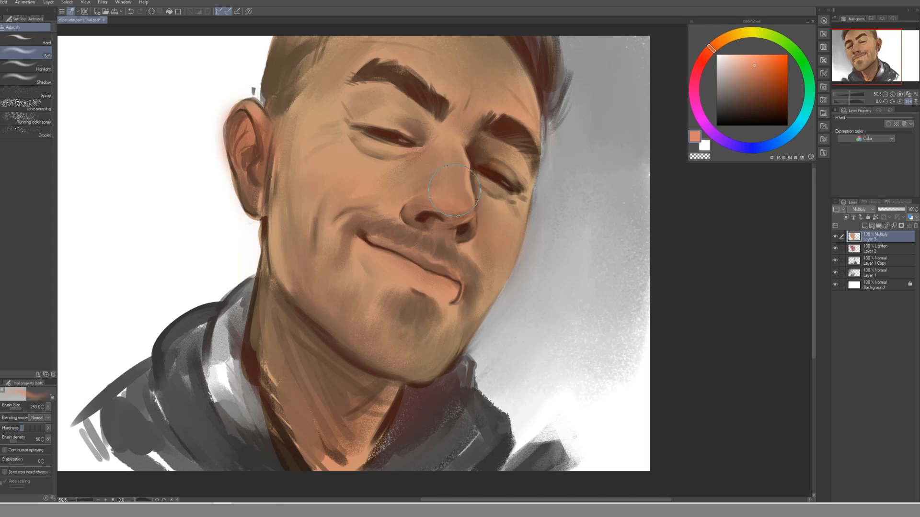
# Flip the canvas view back to its original orientation.
pyautogui.moveTo(450, 206); pyautogui.dragTo(370, 199)
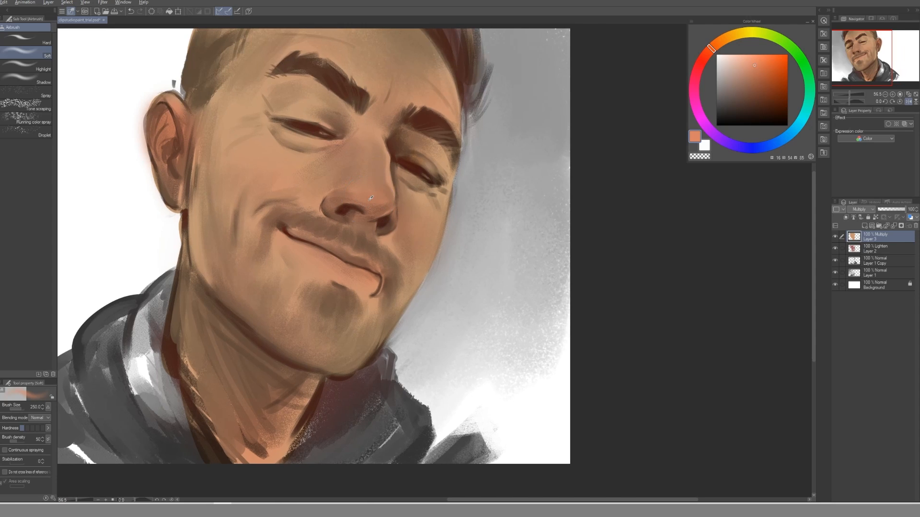
pyautogui.hotkey('alt', 'h')
pyautogui.moveTo(609, 222); pyautogui.dragTo(416, 224)
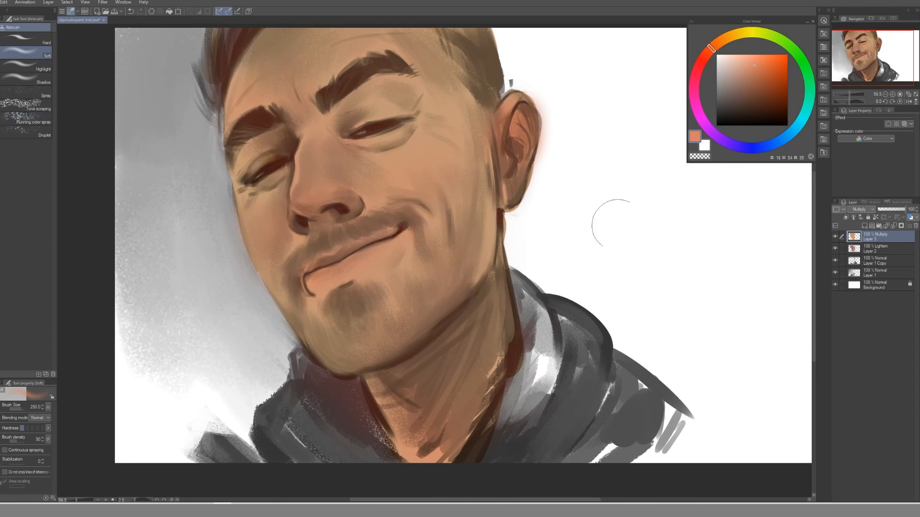
# Create a new raster layer with Normal blending above the Multiply layer.
pyautogui.rightClick(852, 327)
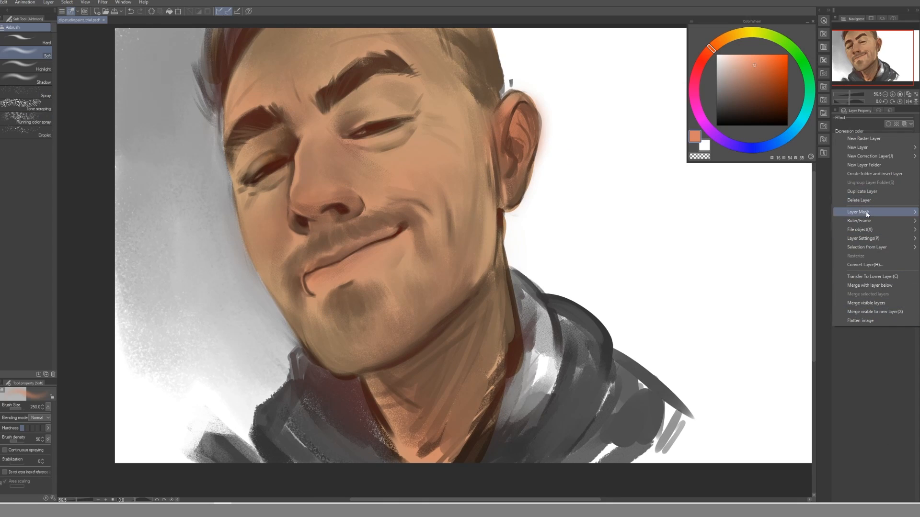
pyautogui.moveTo(867, 150)
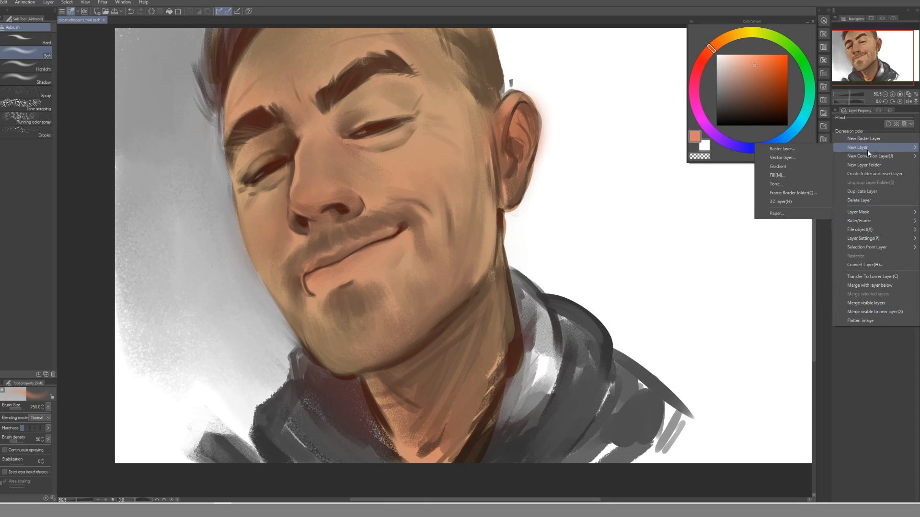
pyautogui.click(779, 148)
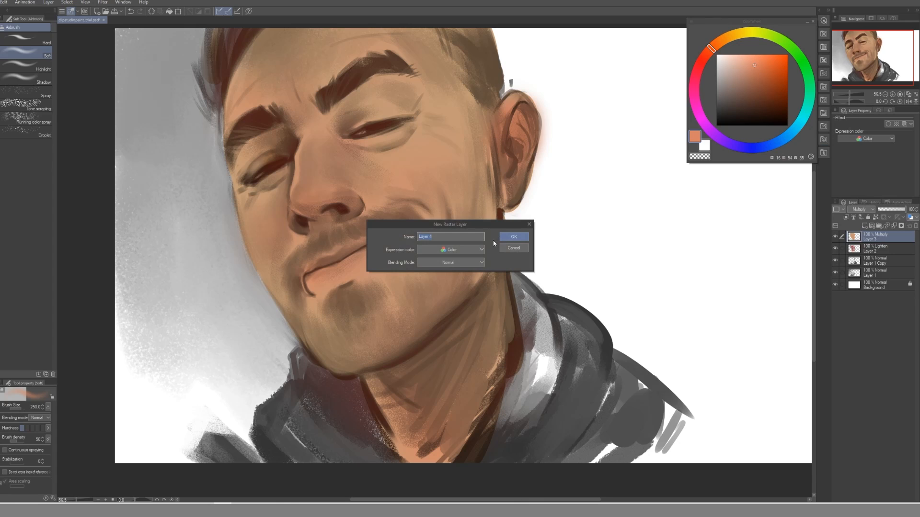
pyautogui.click(513, 234)
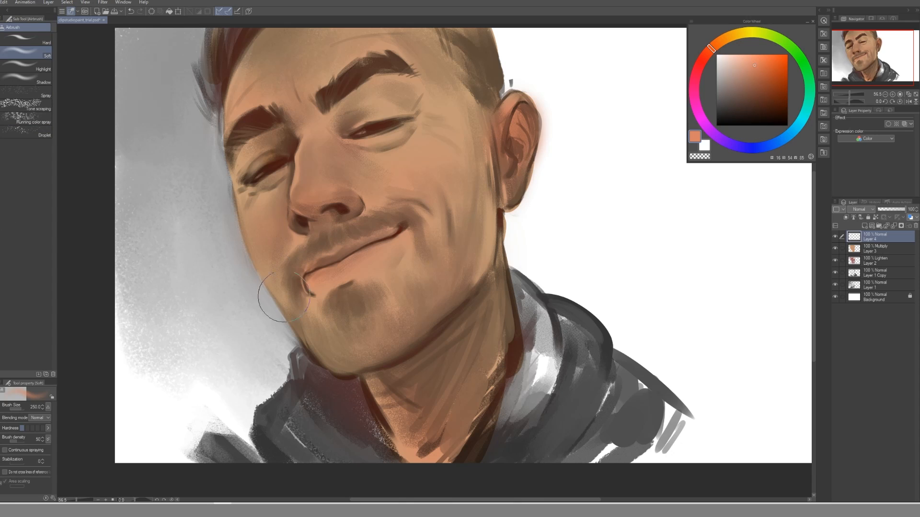
# Choose a muted light blue (hue 197, saturation 25), enlarge the airbrush to 600, and tint the background beside the face.
pyautogui.click(791, 133)
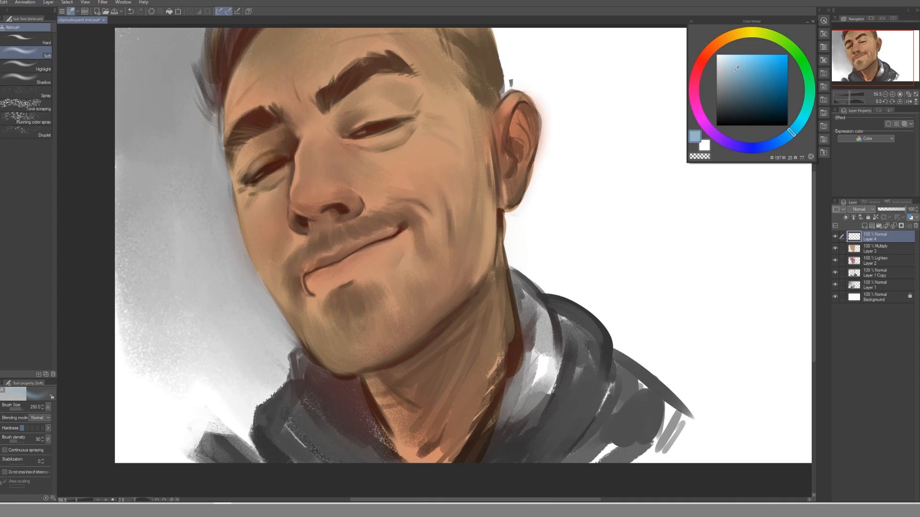
pyautogui.press(']')
pyautogui.press(']')
pyautogui.press(']')
pyautogui.press(']')
pyautogui.moveTo(197, 108)
pyautogui.mouseDown()
pyautogui.moveTo(236, 265)
pyautogui.moveTo(174, 98)
pyautogui.moveTo(162, 169)
pyautogui.moveTo(208, 186)
pyautogui.moveTo(220, 232)
pyautogui.moveTo(177, 121)
pyautogui.moveTo(204, 176)
pyautogui.moveTo(153, 85)
pyautogui.moveTo(153, 198)
pyautogui.moveTo(212, 317)
pyautogui.moveTo(239, 328)
pyautogui.mouseUp()
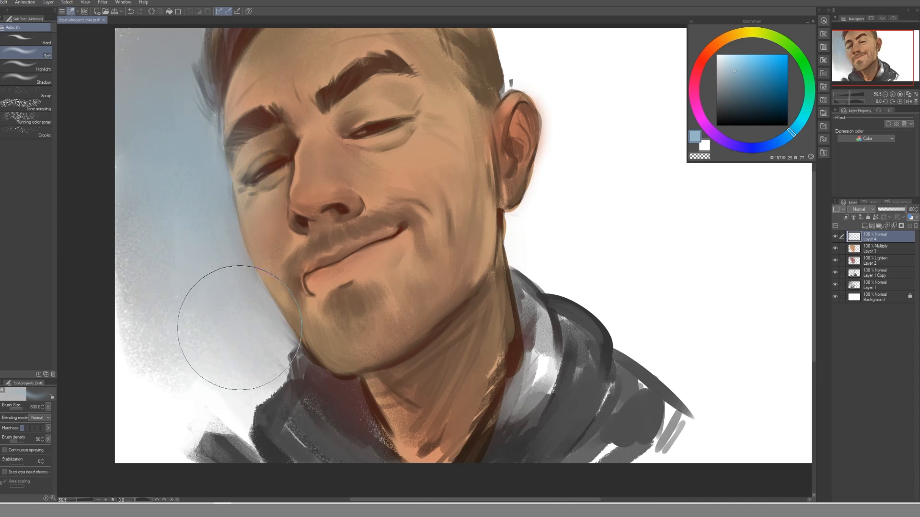
# Airbrush a lighter blue over the background and fade its lower part with a near-white sampled from the canvas.
pyautogui.click(733, 62)
pyautogui.moveTo(227, 238)
pyautogui.mouseDown()
pyautogui.moveTo(291, 359)
pyautogui.moveTo(231, 220)
pyautogui.moveTo(253, 308)
pyautogui.moveTo(239, 279)
pyautogui.moveTo(270, 354)
pyautogui.moveTo(184, 300)
pyautogui.moveTo(242, 401)
pyautogui.moveTo(133, 285)
pyautogui.moveTo(149, 352)
pyautogui.moveTo(126, 311)
pyautogui.moveTo(169, 123)
pyautogui.moveTo(196, 315)
pyautogui.moveTo(187, 284)
pyautogui.mouseUp()
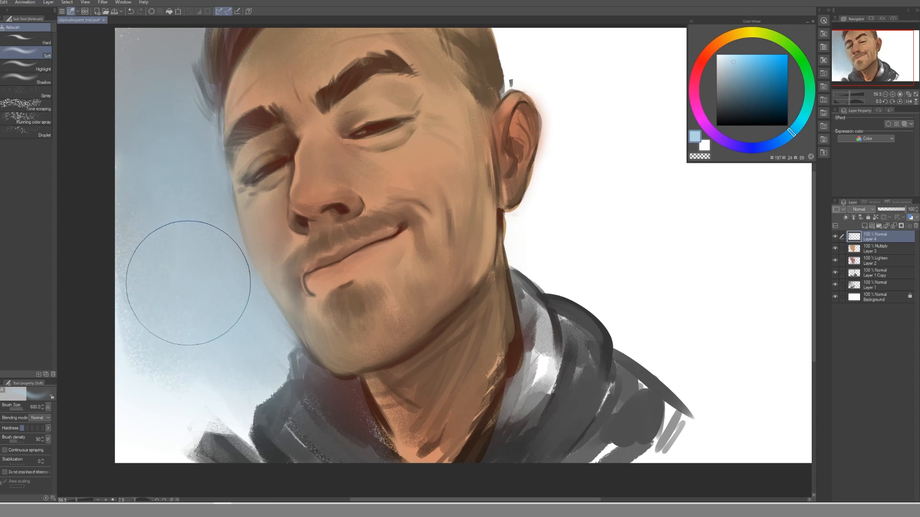
pyautogui.press('[')
pyautogui.keyDown('alt'); pyautogui.click(153, 432); pyautogui.keyUp('alt')
pyautogui.moveTo(124, 283)
pyautogui.mouseDown()
pyautogui.moveTo(146, 332)
pyautogui.moveTo(230, 382)
pyautogui.moveTo(174, 354)
pyautogui.moveTo(134, 318)
pyautogui.moveTo(158, 338)
pyautogui.moveTo(230, 303)
pyautogui.moveTo(268, 364)
pyautogui.mouseUp()
pyautogui.press(']')
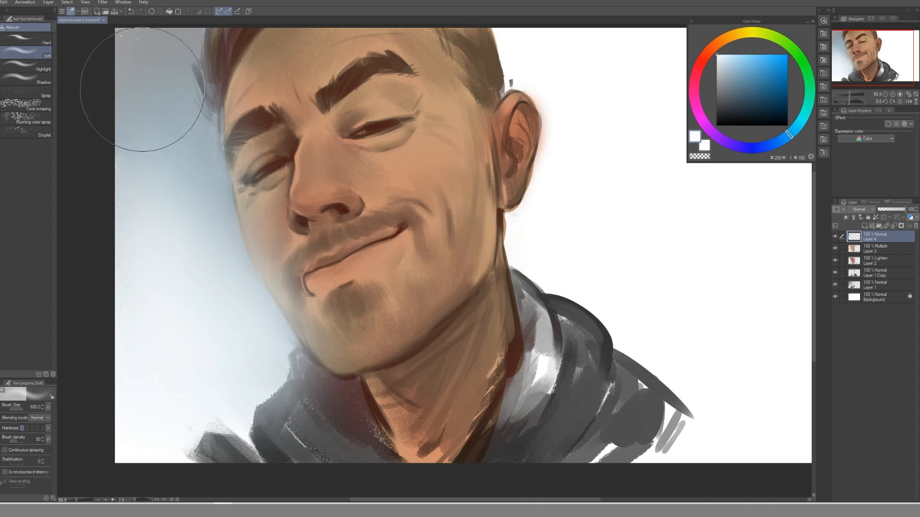
# Airbrush a more saturated sky blue into the background's upper corner and blend it downward with paler sampled blues.
pyautogui.keyDown('alt'); pyautogui.click(193, 182); pyautogui.keyUp('alt')
pyautogui.click(758, 69)
pyautogui.moveTo(139, 99)
pyautogui.mouseDown()
pyautogui.moveTo(120, 29)
pyautogui.moveTo(211, 43)
pyautogui.moveTo(171, 207)
pyautogui.mouseUp()
pyautogui.keyDown('alt'); pyautogui.click(175, 319); pyautogui.keyUp('alt')
pyautogui.press(']')
pyautogui.moveTo(204, 260); pyautogui.dragTo(240, 332)
pyautogui.keyDown('alt'); pyautogui.click(250, 336); pyautogui.keyUp('alt')
pyautogui.press('[')
pyautogui.moveTo(189, 176); pyautogui.dragTo(192, 235)
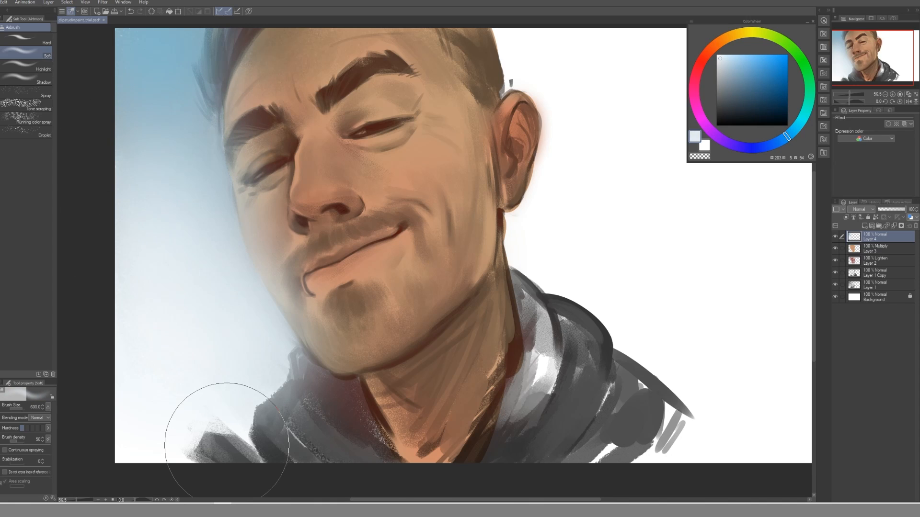
# Erase the blue overspray from the forehead, far eye and cheek edge, switching from the Soft to the Rough eraser.
pyautogui.press('e')
pyautogui.moveTo(242, 83)
pyautogui.mouseDown()
pyautogui.moveTo(237, 143)
pyautogui.moveTo(233, 103)
pyautogui.mouseUp()
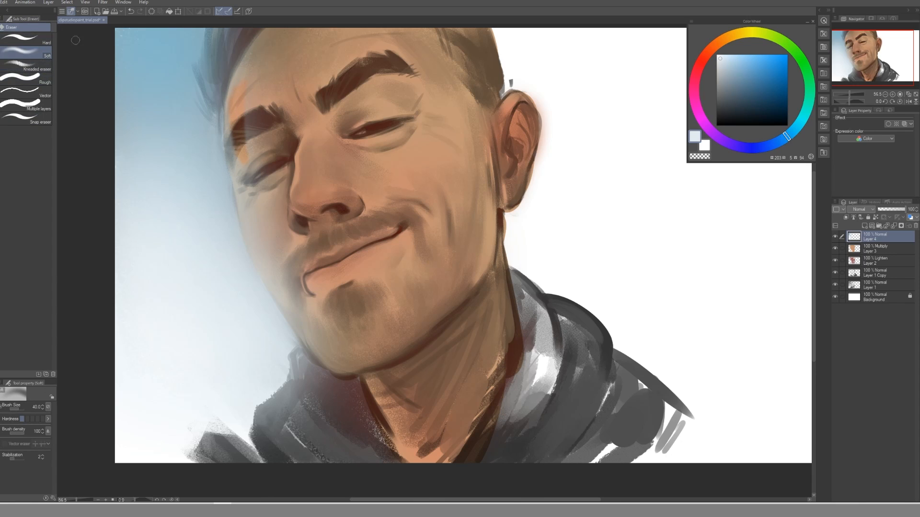
pyautogui.click(26, 79)
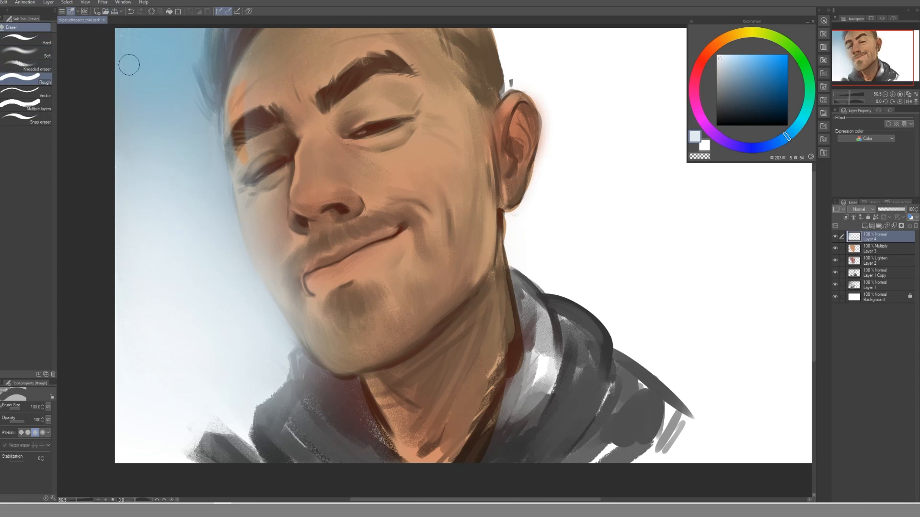
pyautogui.moveTo(252, 70)
pyautogui.mouseDown()
pyautogui.moveTo(254, 124)
pyautogui.moveTo(244, 124)
pyautogui.moveTo(240, 95)
pyautogui.moveTo(237, 140)
pyautogui.moveTo(251, 187)
pyautogui.mouseUp()
pyautogui.press(']')
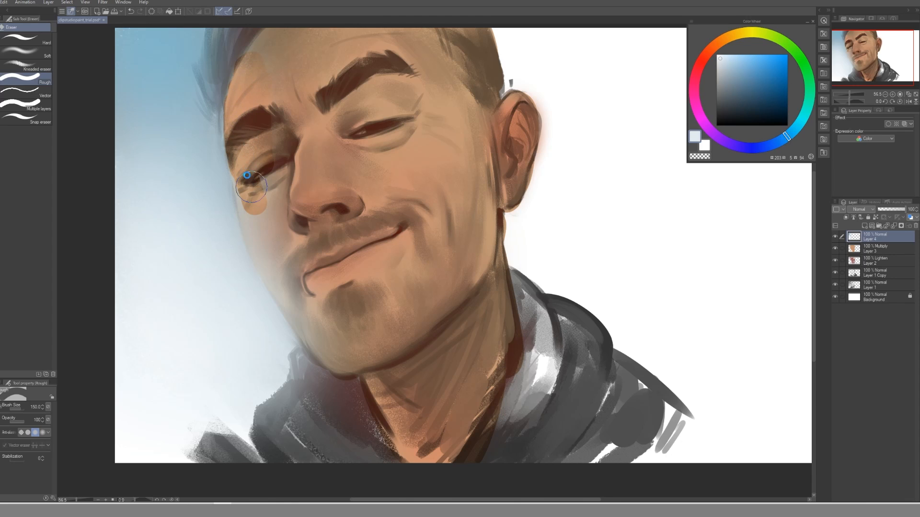
pyautogui.press('[')
pyautogui.moveTo(247, 176)
pyautogui.mouseDown()
pyautogui.moveTo(251, 199)
pyautogui.moveTo(243, 167)
pyautogui.moveTo(257, 236)
pyautogui.moveTo(251, 203)
pyautogui.moveTo(265, 256)
pyautogui.moveTo(259, 236)
pyautogui.moveTo(315, 337)
pyautogui.mouseUp()
# Enlarge the Rough eraser and clear the remaining blue haze from the cheek, forehead, chin and neck.
pyautogui.press(']')
pyautogui.press(']')
pyautogui.press(']')
pyautogui.moveTo(281, 177); pyautogui.dragTo(302, 275)
pyautogui.press(']')
pyautogui.moveTo(256, 60); pyautogui.dragTo(274, 50)
pyautogui.moveTo(311, 307)
pyautogui.mouseDown()
pyautogui.moveTo(330, 345)
pyautogui.moveTo(319, 348)
pyautogui.moveTo(340, 360)
pyautogui.moveTo(299, 371)
pyautogui.moveTo(287, 417)
pyautogui.moveTo(306, 391)
pyautogui.moveTo(321, 457)
pyautogui.moveTo(344, 438)
pyautogui.mouseUp()
# Reduce the eraser size and remove the blue haze from the hoodie's shoulder and collar edge.
pyautogui.press('[')
pyautogui.press('[')
pyautogui.moveTo(239, 443); pyautogui.dragTo(267, 405)
pyautogui.press('[')
pyautogui.press('[')
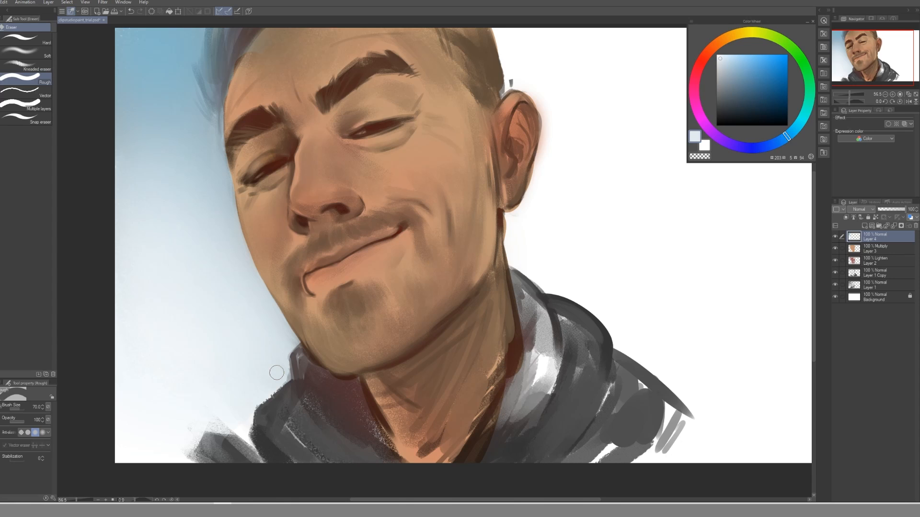
# Erase the blue haze from the hair along the forehead and temple, shrinking the Rough eraser for the outer strands.
pyautogui.moveTo(248, 42)
pyautogui.mouseDown()
pyautogui.moveTo(237, 68)
pyautogui.moveTo(231, 57)
pyautogui.moveTo(216, 81)
pyautogui.mouseUp()
pyautogui.moveTo(225, 26)
pyautogui.mouseDown()
pyautogui.moveTo(211, 64)
pyautogui.moveTo(213, 109)
pyautogui.mouseUp()
pyautogui.press('[')
pyautogui.press('[')
pyautogui.press('[')
pyautogui.press('[')
pyautogui.moveTo(207, 53)
pyautogui.mouseDown()
pyautogui.moveTo(218, 111)
pyautogui.moveTo(203, 92)
pyautogui.moveTo(220, 125)
pyautogui.mouseUp()
pyautogui.moveTo(196, 96); pyautogui.dragTo(222, 151)
pyautogui.press('[')
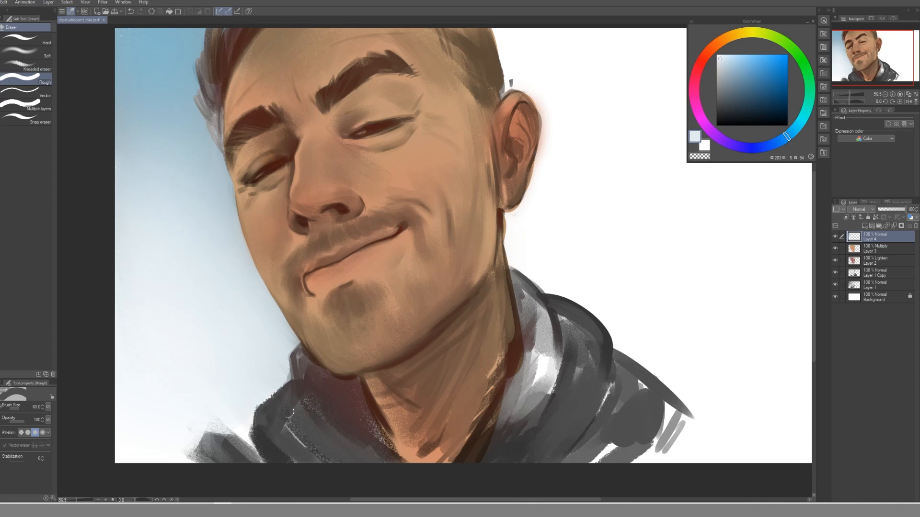
# Sample the cheek's skin tone, shift it to a lighter yellow-beige, and airbrush it over the upper cheek.
pyautogui.press('b')
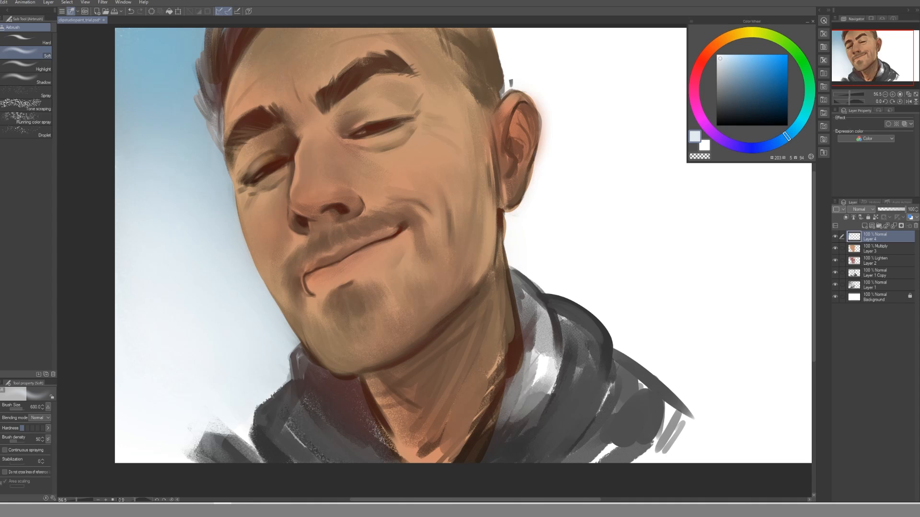
pyautogui.keyDown('alt'); pyautogui.click(422, 172); pyautogui.keyUp('alt')
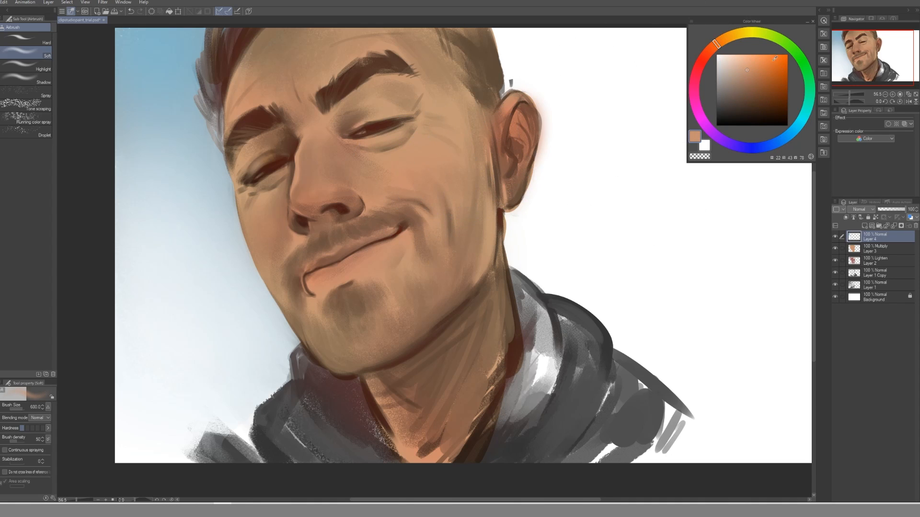
pyautogui.click(720, 45)
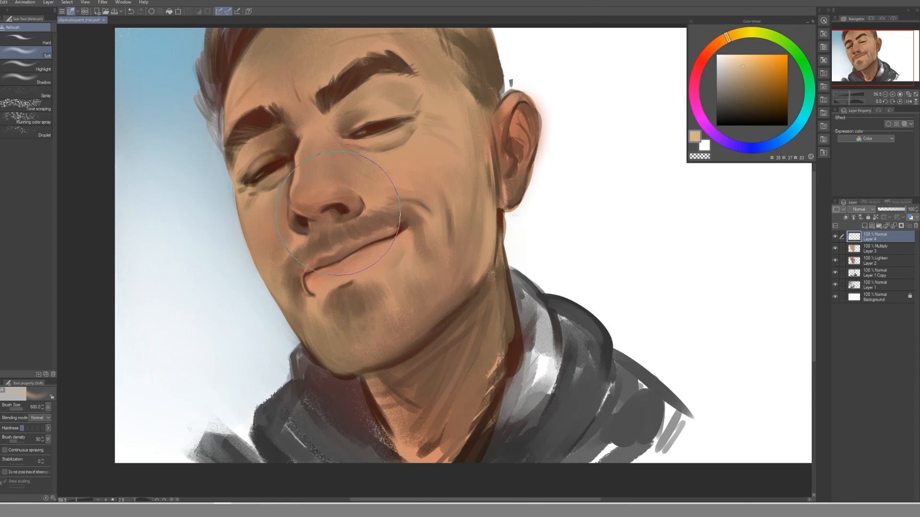
pyautogui.press('[')
pyautogui.press('[')
pyautogui.press('[')
pyautogui.press('[')
pyautogui.moveTo(427, 175)
pyautogui.mouseDown()
pyautogui.moveTo(383, 174)
pyautogui.moveTo(453, 196)
pyautogui.moveTo(390, 176)
pyautogui.moveTo(446, 198)
pyautogui.moveTo(394, 175)
pyautogui.moveTo(430, 150)
pyautogui.moveTo(397, 169)
pyautogui.moveTo(413, 160)
pyautogui.moveTo(413, 177)
pyautogui.moveTo(436, 149)
pyautogui.moveTo(415, 184)
pyautogui.moveTo(403, 163)
pyautogui.moveTo(444, 131)
pyautogui.moveTo(432, 244)
pyautogui.moveTo(485, 271)
pyautogui.moveTo(437, 226)
pyautogui.moveTo(417, 178)
pyautogui.moveTo(370, 166)
pyautogui.moveTo(417, 149)
pyautogui.mouseUp()
# Shrink the airbrush and extend the yellow-beige highlight from the outer eye corner across the cheek and temple.
pyautogui.press('[')
pyautogui.press('[')
pyautogui.press(']')
pyautogui.press(']')
pyautogui.press('[')
pyautogui.press('[')
pyautogui.press('[')
pyautogui.moveTo(422, 137); pyautogui.dragTo(455, 170)
pyautogui.press('[')
pyautogui.moveTo(428, 122); pyautogui.dragTo(468, 150)
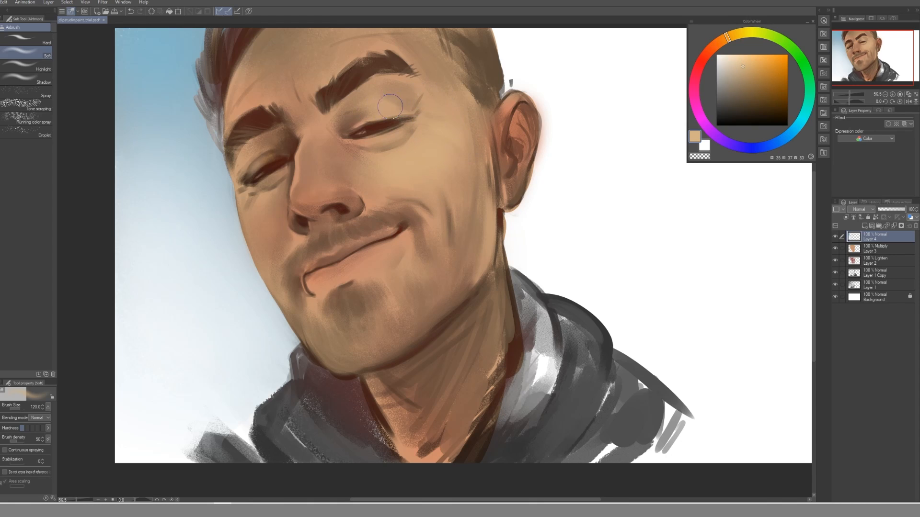
# Lighten the side of the nose with the yellow-beige and blend around the nostril with sampled nose tones.
pyautogui.press(']')
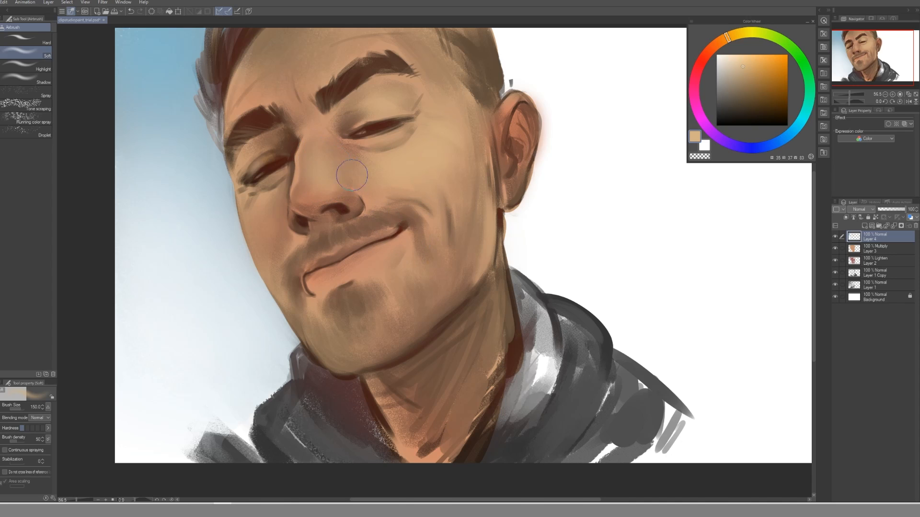
pyautogui.keyDown('alt'); pyautogui.click(326, 211); pyautogui.keyUp('alt')
pyautogui.press('[')
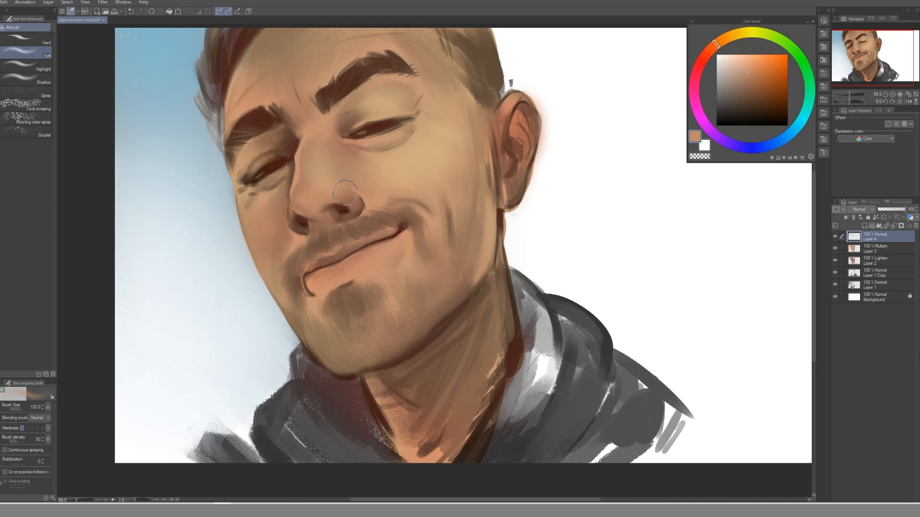
pyautogui.keyDown('alt'); pyautogui.click(328, 178); pyautogui.keyUp('alt')
# Sample the cheek highlight and airbrush it toward the ear and across the forehead above the eyebrow.
pyautogui.keyDown('alt'); pyautogui.click(431, 144); pyautogui.keyUp('alt')
pyautogui.keyDown('alt'); pyautogui.click(433, 143); pyautogui.keyUp('alt')
pyautogui.moveTo(455, 149); pyautogui.dragTo(503, 215)
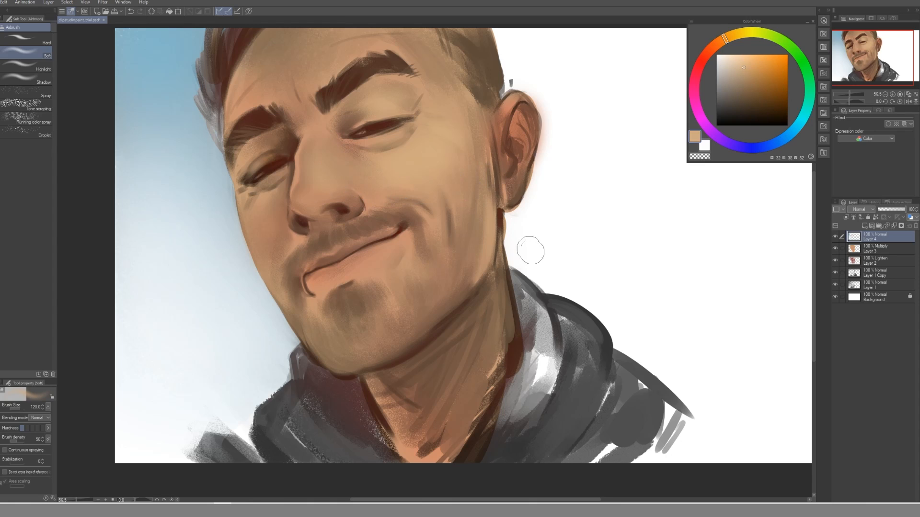
pyautogui.moveTo(367, 47)
pyautogui.mouseDown()
pyautogui.moveTo(316, 74)
pyautogui.moveTo(398, 42)
pyautogui.moveTo(337, 52)
pyautogui.moveTo(383, 44)
pyautogui.moveTo(349, 48)
pyautogui.mouseUp()
pyautogui.press(']')
pyautogui.press(']')
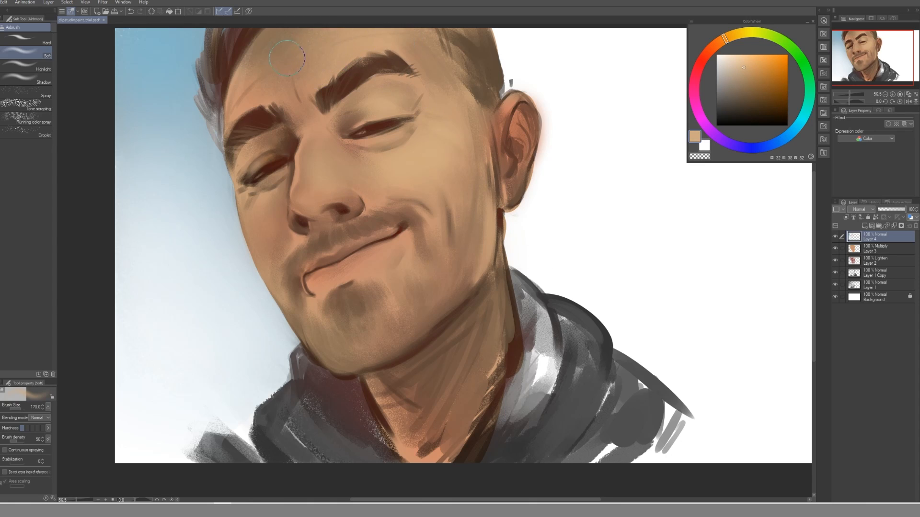
# Sample skin tones around the eyebrow, upper eyelid and temple, and blend them over the eyelid and upper cheek.
pyautogui.keyDown('alt'); pyautogui.click(339, 82); pyautogui.keyUp('alt')
pyautogui.press('[')
pyautogui.press('[')
pyautogui.press('[')
pyautogui.press('[')
pyautogui.press(']')
pyautogui.keyDown('alt'); pyautogui.click(361, 99); pyautogui.keyUp('alt')
pyautogui.keyDown('alt'); pyautogui.click(387, 99); pyautogui.keyUp('alt')
pyautogui.keyDown('alt'); pyautogui.click(445, 140); pyautogui.keyUp('alt')
pyautogui.press(']')
pyautogui.moveTo(434, 116)
pyautogui.mouseDown()
pyautogui.moveTo(455, 136)
pyautogui.moveTo(429, 171)
pyautogui.mouseUp()
# Blend the nose tip and nostril wing using a small airbrush and skin tones sampled from the nose.
pyautogui.keyDown('alt'); pyautogui.click(323, 168); pyautogui.keyUp('alt')
pyautogui.press('[')
pyautogui.keyDown('alt'); pyautogui.click(309, 206); pyautogui.keyUp('alt')
pyautogui.press('[')
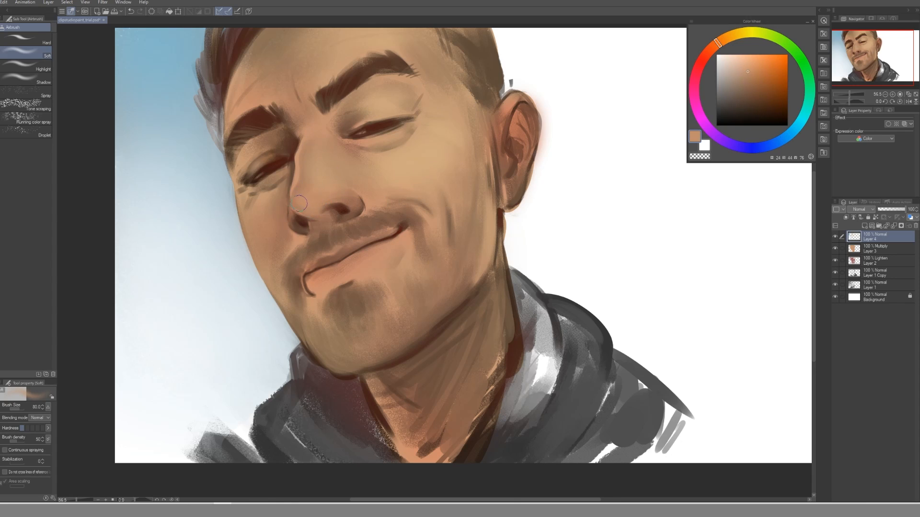
pyautogui.press(']')
pyautogui.keyDown('alt'); pyautogui.click(330, 204); pyautogui.keyUp('alt')
pyautogui.press('[')
pyautogui.moveTo(309, 209); pyautogui.dragTo(348, 194)
pyautogui.keyDown('alt'); pyautogui.click(353, 207); pyautogui.keyUp('alt')
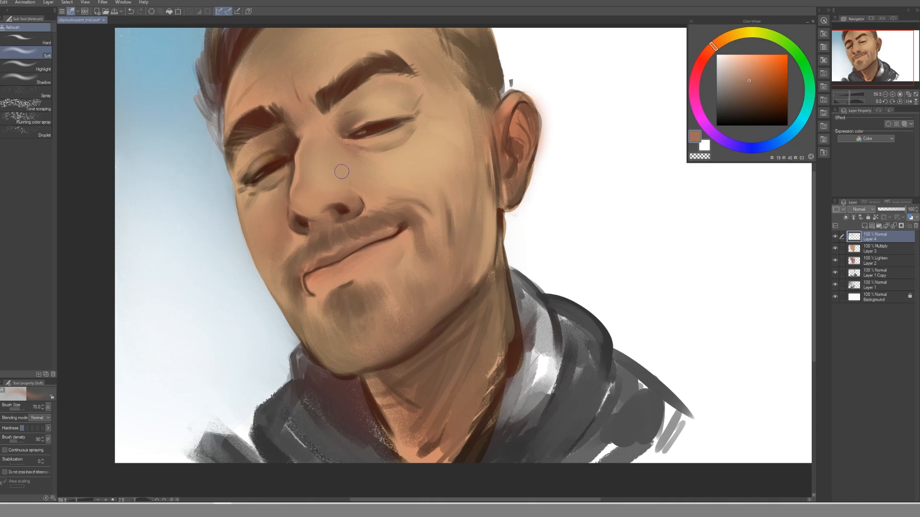
# Soften the nostrils and the nose's underside with reddish browns sampled from the shadows.
pyautogui.keyDown('alt'); pyautogui.click(319, 201); pyautogui.keyUp('alt')
pyautogui.keyDown('alt'); pyautogui.click(291, 221); pyautogui.keyUp('alt')
pyautogui.click(757, 81)
pyautogui.press('[')
pyautogui.keyDown('alt'); pyautogui.click(300, 238); pyautogui.keyUp('alt')
pyautogui.press('[')
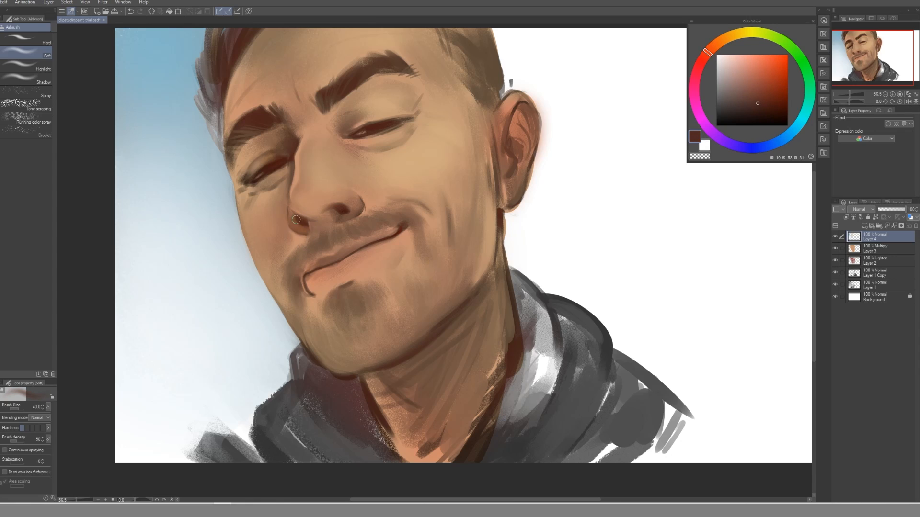
pyautogui.keyDown('alt'); pyautogui.click(298, 243); pyautogui.keyUp('alt')
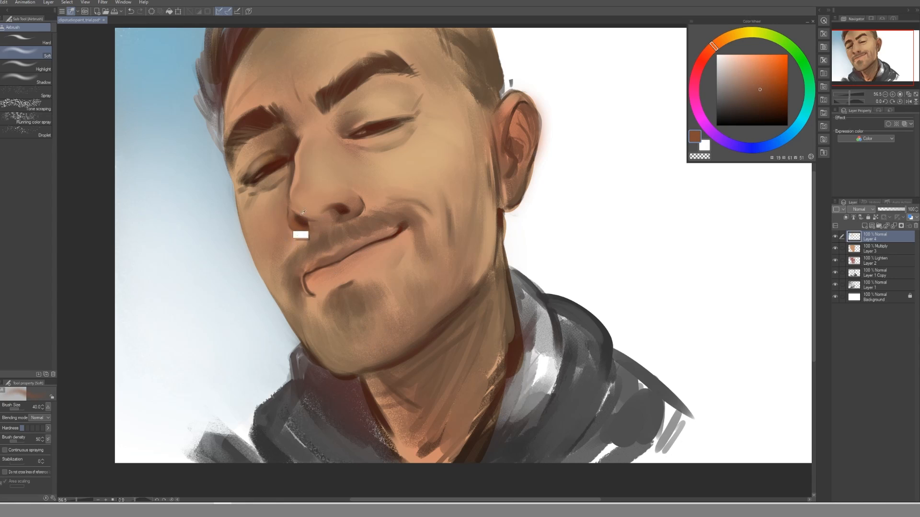
pyautogui.press(']')
pyautogui.keyDown('alt'); pyautogui.click(337, 220); pyautogui.keyUp('alt')
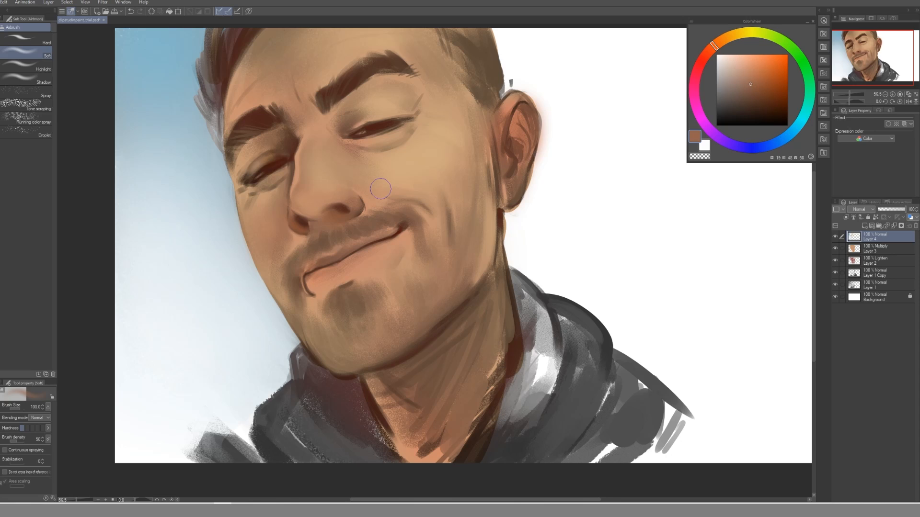
# Smooth the nose bridge's far edge with lighter skin tones sampled along the nose.
pyautogui.press('[')
pyautogui.press('[')
pyautogui.keyDown('alt'); pyautogui.click(297, 221); pyautogui.keyUp('alt')
pyautogui.keyDown('alt'); pyautogui.click(315, 166); pyautogui.keyUp('alt')
pyautogui.keyDown('alt'); pyautogui.click(312, 186); pyautogui.keyUp('alt')
pyautogui.press(']')
pyautogui.moveTo(309, 166); pyautogui.dragTo(303, 182)
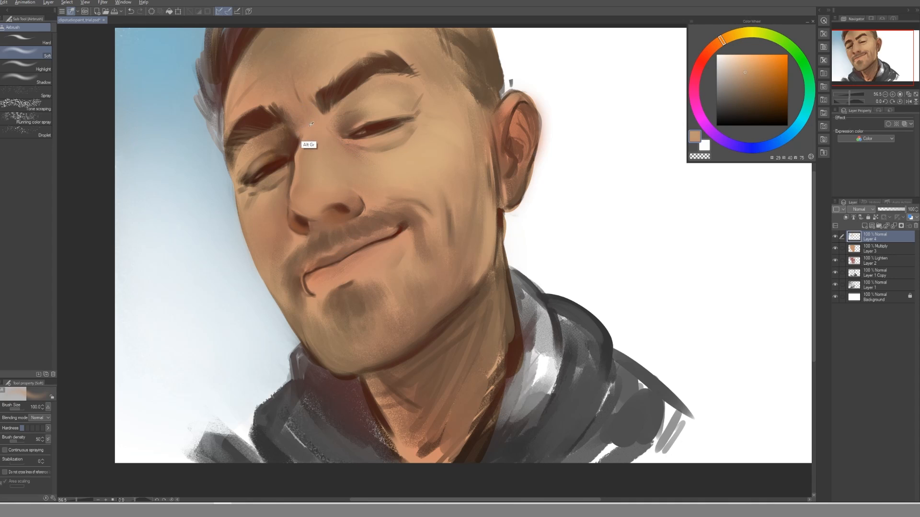
# Warm the area between the eyebrows with a more saturated orange skin tone and sample the surrounding forehead tones.
pyautogui.keyDown('alt'); pyautogui.click(303, 145); pyautogui.keyUp('alt')
pyautogui.click(758, 73)
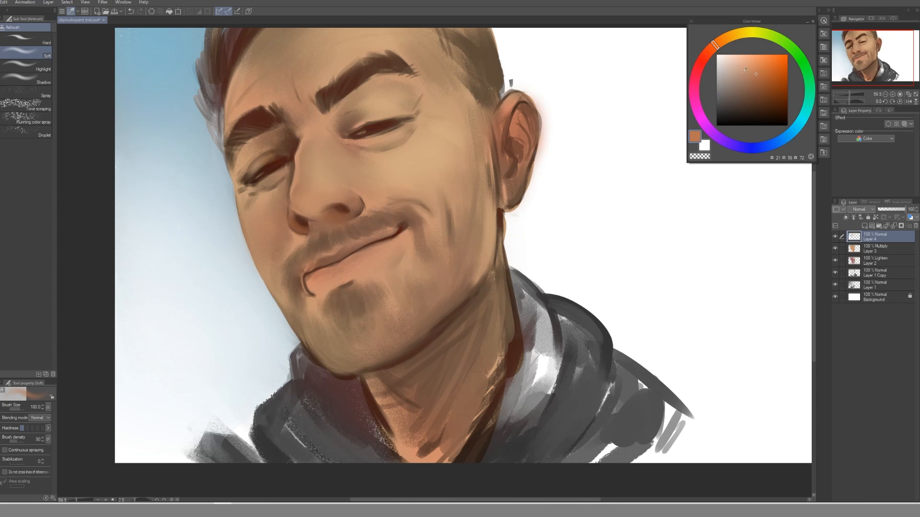
pyautogui.keyDown('alt'); pyautogui.click(307, 124); pyautogui.keyUp('alt')
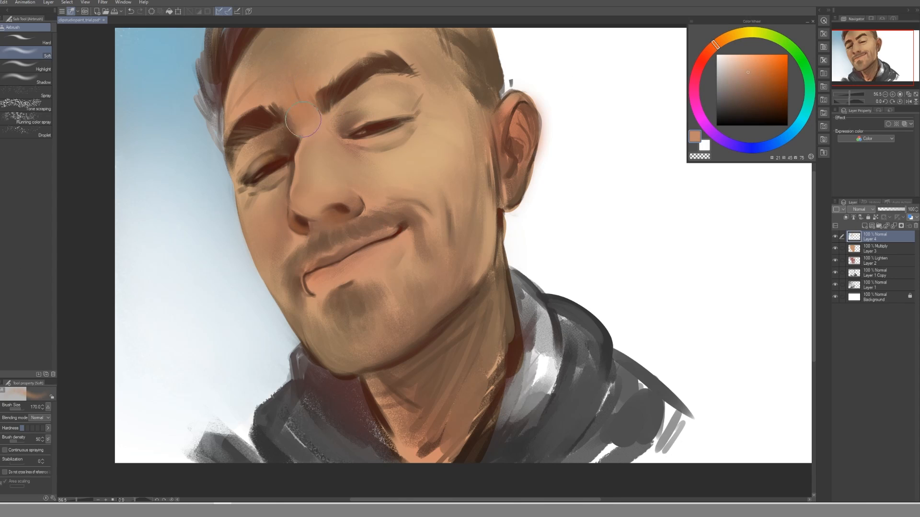
pyautogui.keyDown('alt'); pyautogui.click(298, 103); pyautogui.keyUp('alt')
pyautogui.press('[')
pyautogui.keyDown('alt'); pyautogui.click(249, 101); pyautogui.keyUp('alt')
pyautogui.keyDown('alt'); pyautogui.click(277, 46); pyautogui.keyUp('alt')
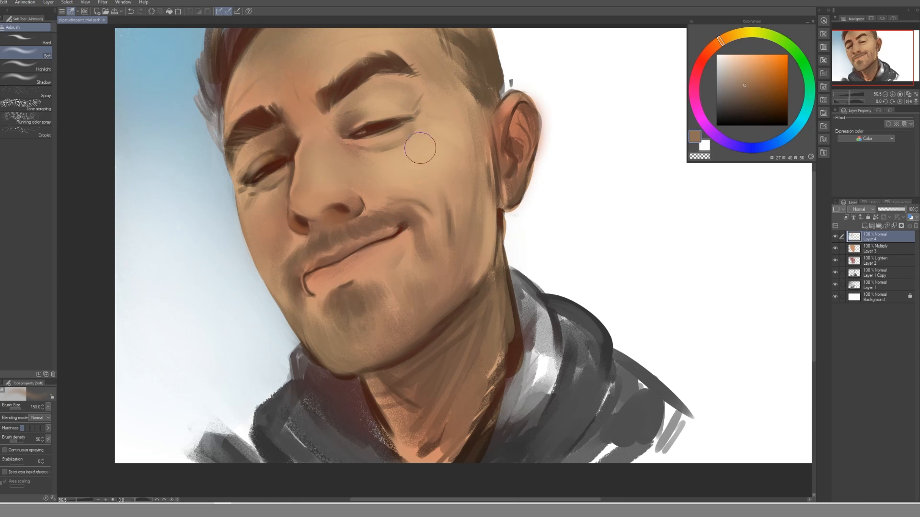
pyautogui.keyDown('alt'); pyautogui.click(277, 46); pyautogui.keyUp('alt')
# Choose a pale desaturated blue (hue 193, saturation 17) and tint the upper forehead with an enlarged airbrush.
pyautogui.click(793, 127)
pyautogui.click(730, 66)
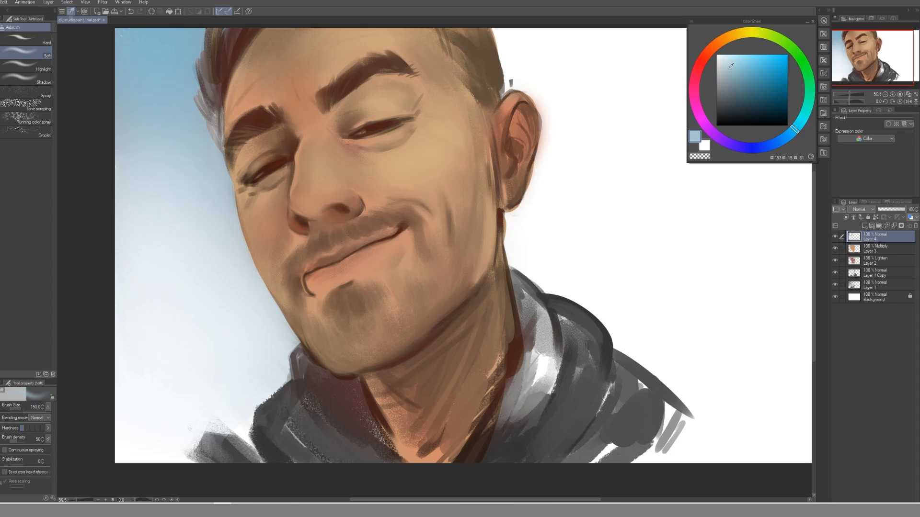
pyautogui.click(585, 15)
pyautogui.press(']')
pyautogui.press(']')
pyautogui.press(']')
pyautogui.press(']')
pyautogui.press(']')
pyautogui.press(']')
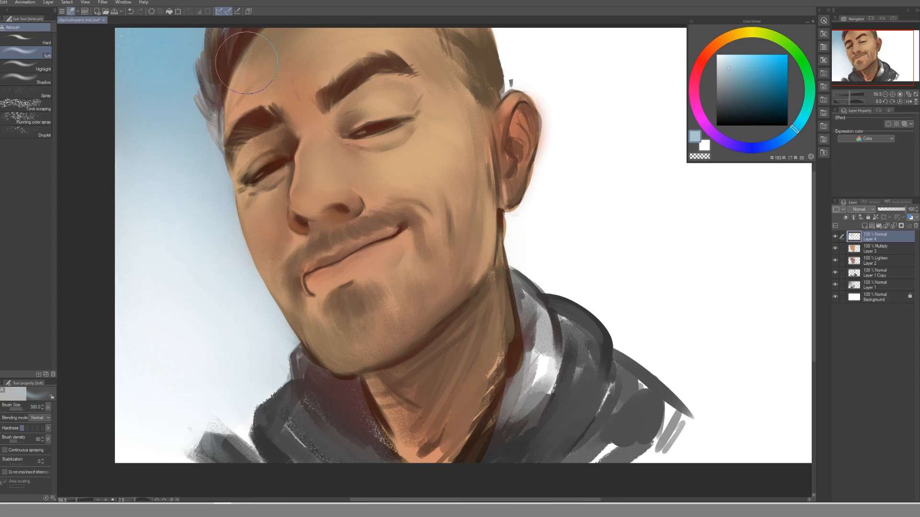
pyautogui.press('[')
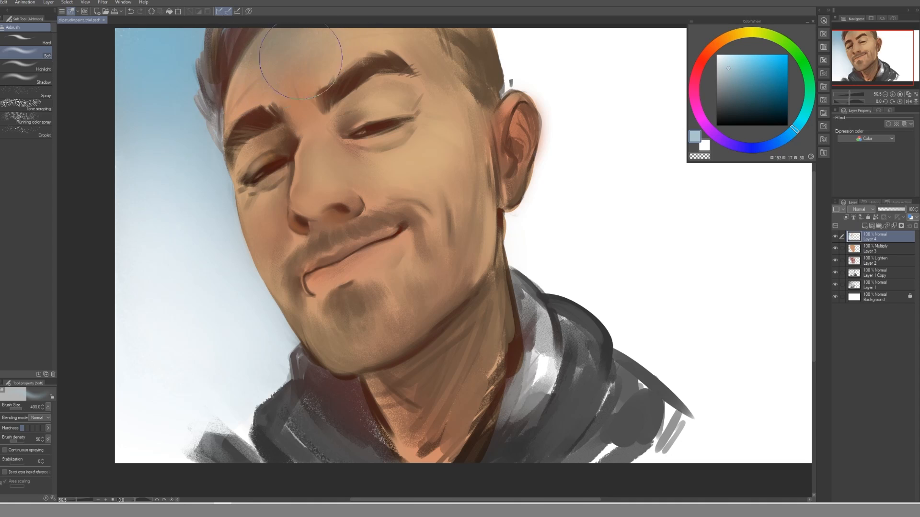
pyautogui.press('[')
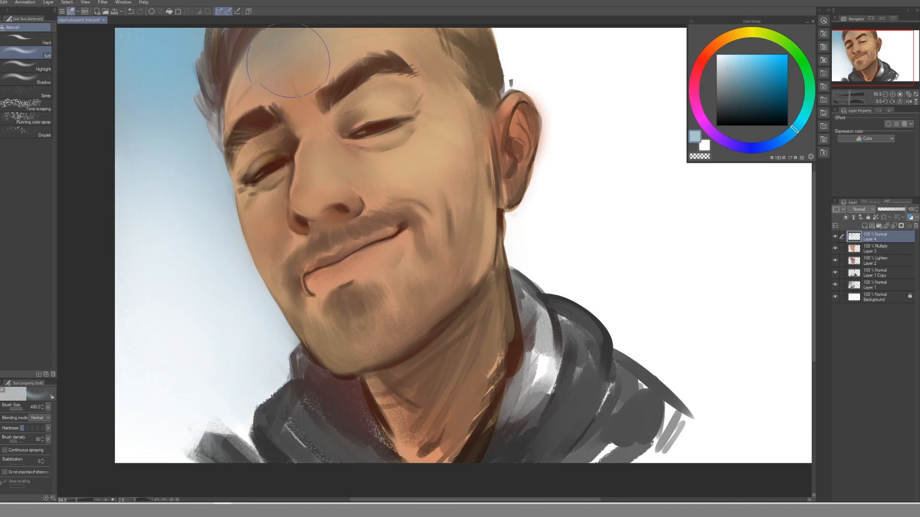
# Tint the eye areas and the far cheek with the pale blue soft airbrush, adjusting its size between strokes.
pyautogui.press('[')
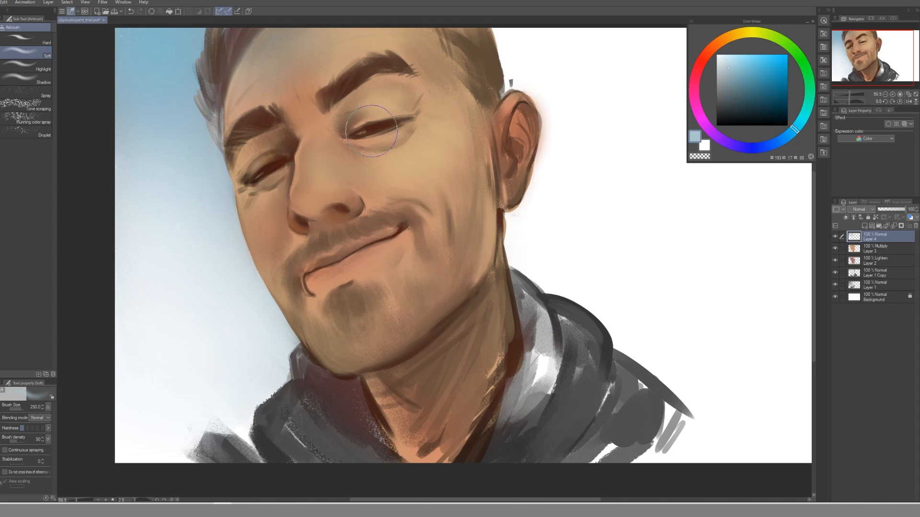
pyautogui.press('[')
pyautogui.press(']')
pyautogui.press('[')
pyautogui.press('[')
pyautogui.press('[')
pyautogui.press('[')
pyautogui.press('[')
pyautogui.press(']')
pyautogui.press(']')
pyautogui.press(']')
pyautogui.press(']')
pyautogui.press(']')
# Sample the near cheek's skin tone, shift it to a lighter yellow (hue 40), and softly airbrush the cheek with a smaller brush.
pyautogui.keyDown('alt'); pyautogui.click(406, 157); pyautogui.keyUp('alt')
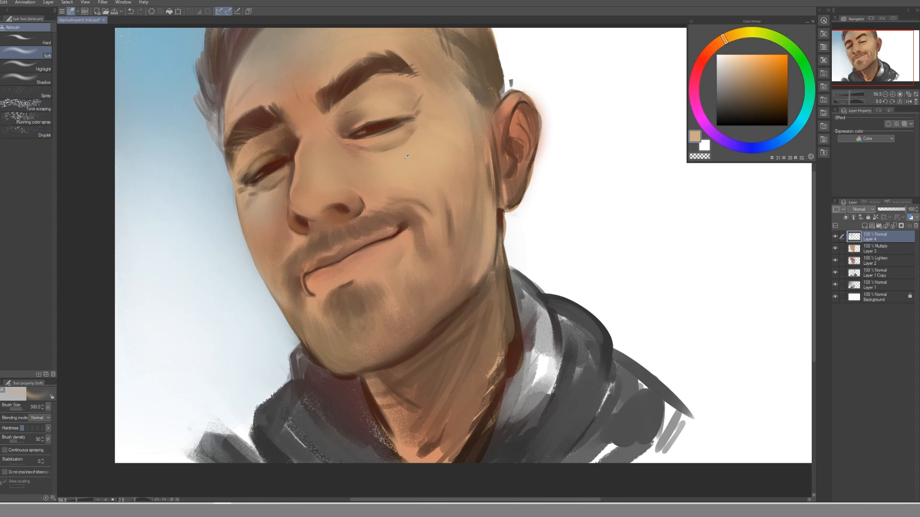
pyautogui.click(747, 61)
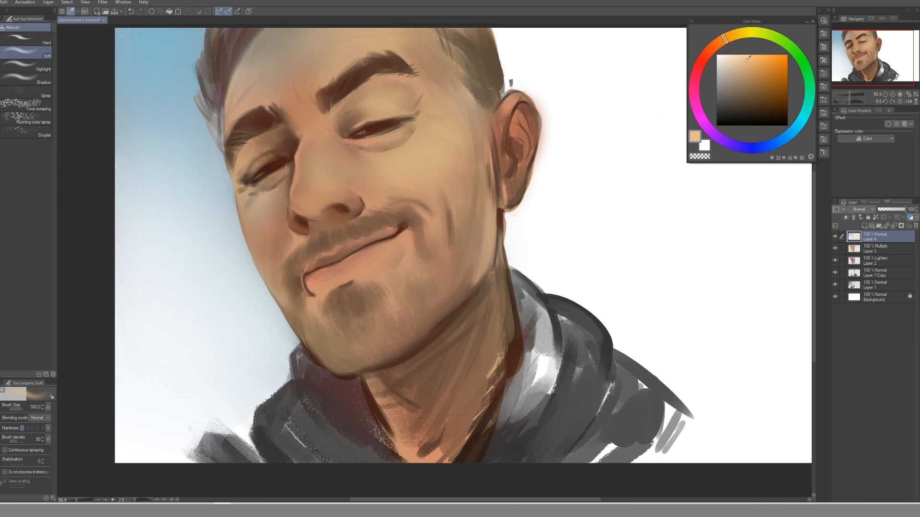
pyautogui.click(735, 39)
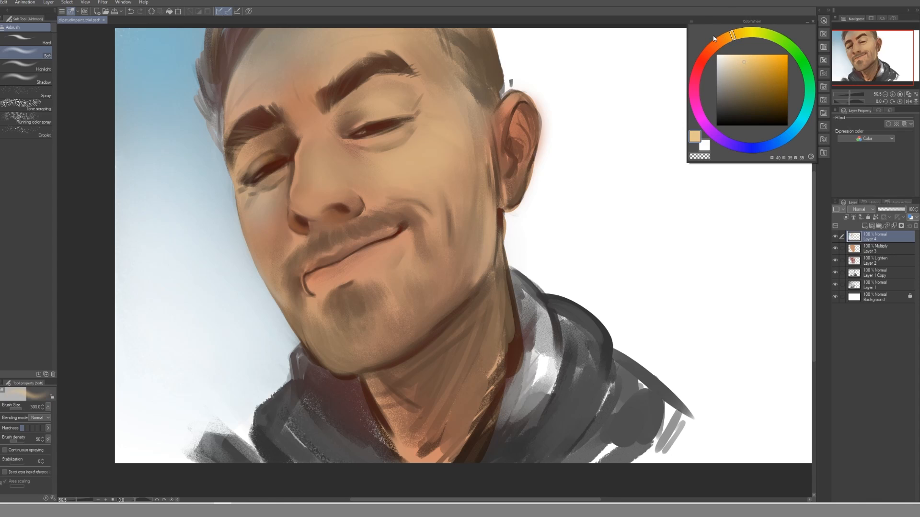
pyautogui.press('[')
pyautogui.press('[')
pyautogui.press('[')
pyautogui.press('[')
pyautogui.press('[')
pyautogui.press('[')
pyautogui.press('[')
pyautogui.press('[')
pyautogui.press(']')
pyautogui.press(']')
pyautogui.press(']')
pyautogui.press(']')
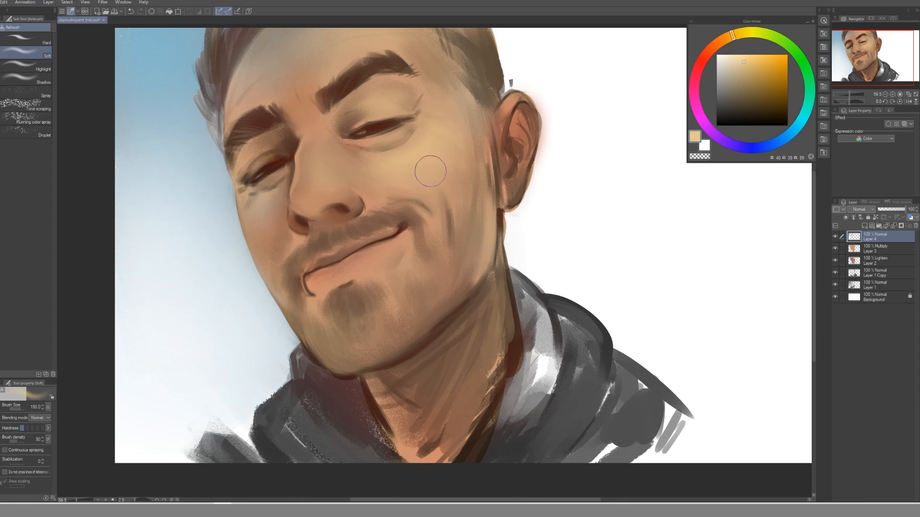
# Lighten the nose with the same pale yellow soft airbrush, then reduce the brush size to 80.
pyautogui.press('[')
pyautogui.press('[')
pyautogui.press(']')
pyautogui.press('[')
pyautogui.moveTo(316, 182)
pyautogui.mouseDown()
pyautogui.moveTo(308, 183)
pyautogui.moveTo(322, 180)
pyautogui.mouseUp()
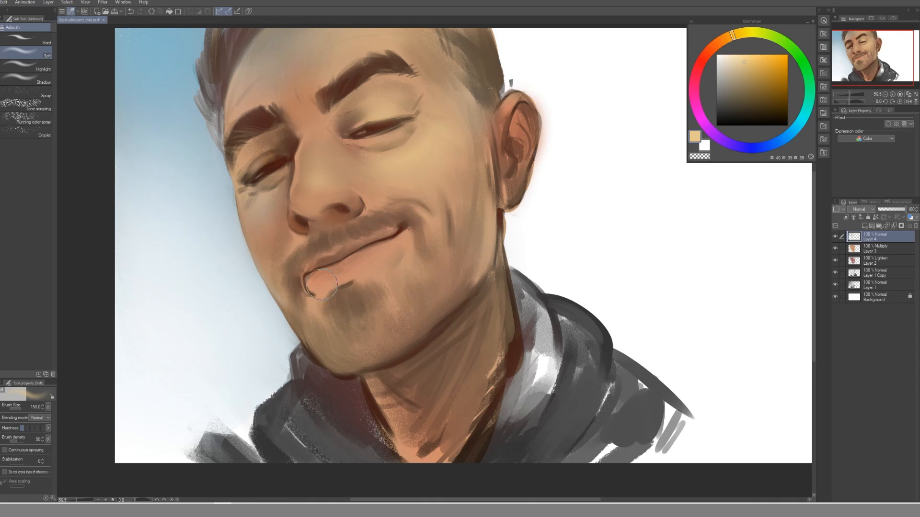
pyautogui.press('[')
pyautogui.press('[')
pyautogui.press('[')
pyautogui.press('[')
pyautogui.press(']')
# Create a new raster layer with the Multiply blending mode above the current layer.
pyautogui.rightClick(875, 320)
pyautogui.moveTo(857, 139)
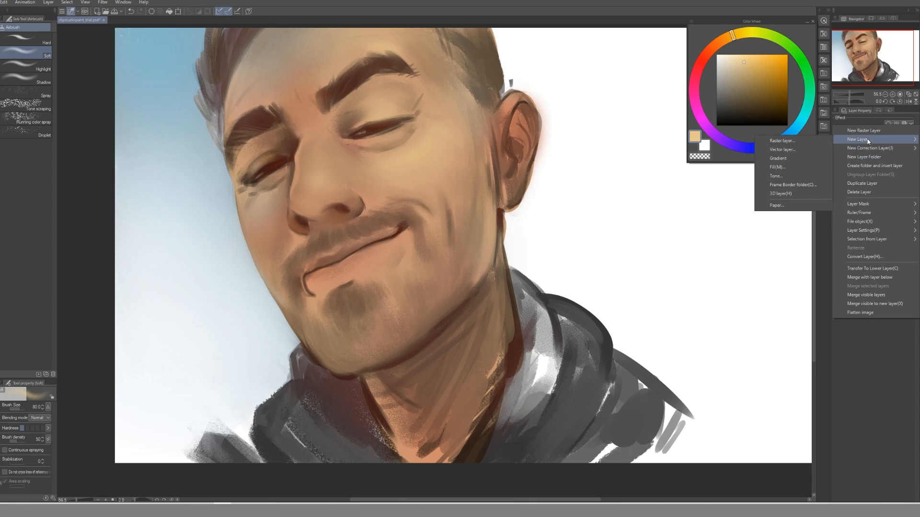
pyautogui.click(782, 141)
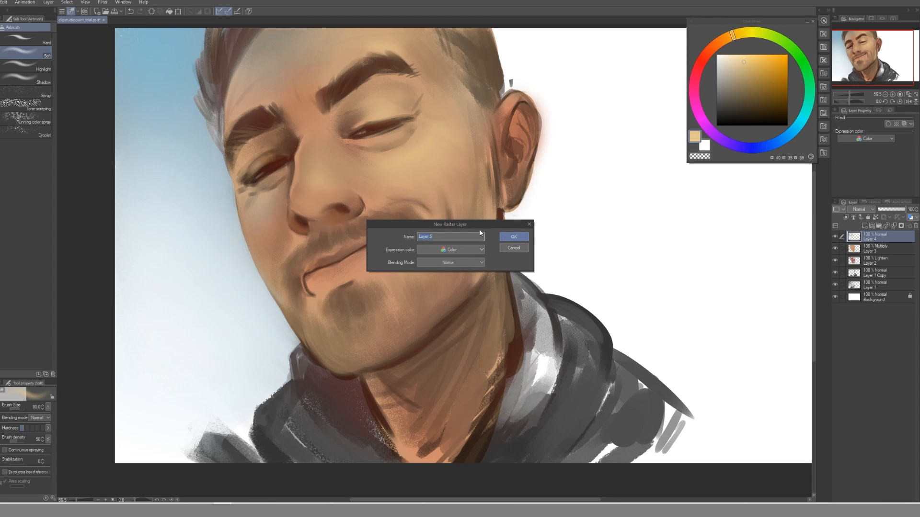
pyautogui.click(449, 263)
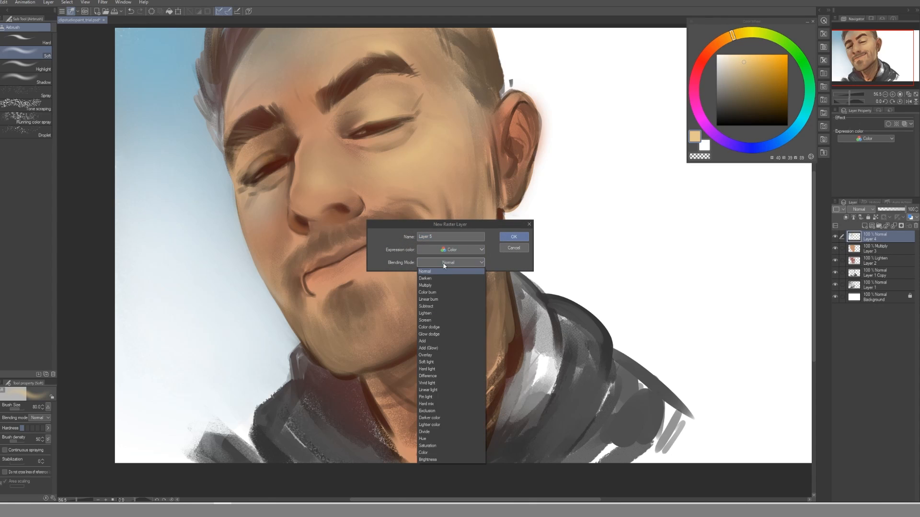
pyautogui.click(514, 236)
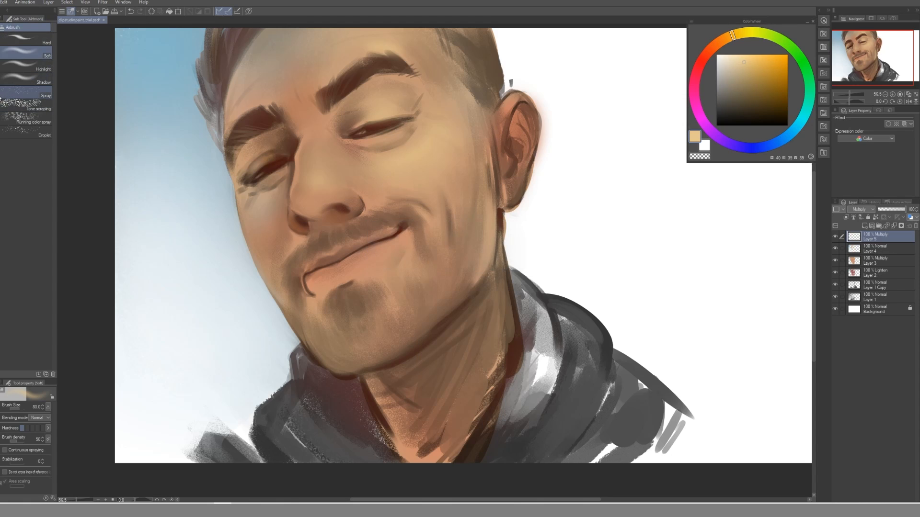
# Pick the Design pencil with a muted reddish brown (hue 19, saturation 25) and deepen the shadow under the nose tip.
pyautogui.press('p')
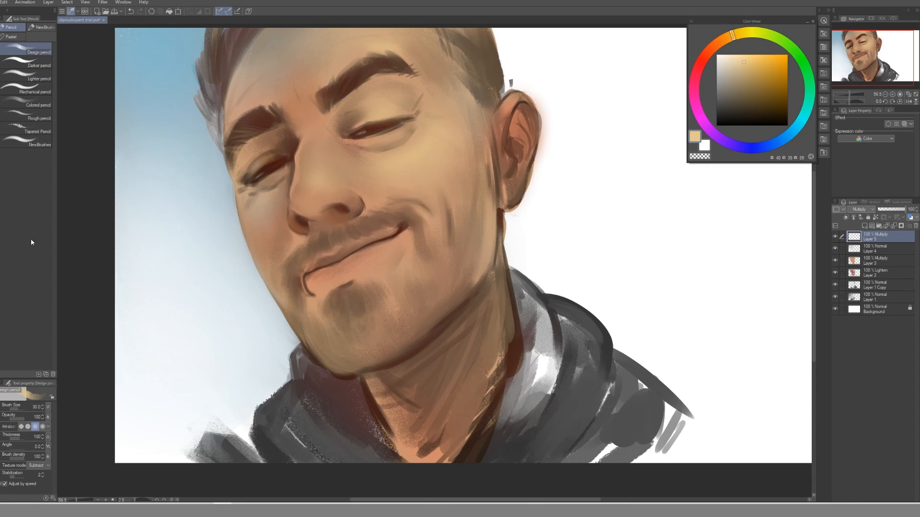
pyautogui.moveTo(721, 43); pyautogui.dragTo(714, 46)
pyautogui.click(740, 71)
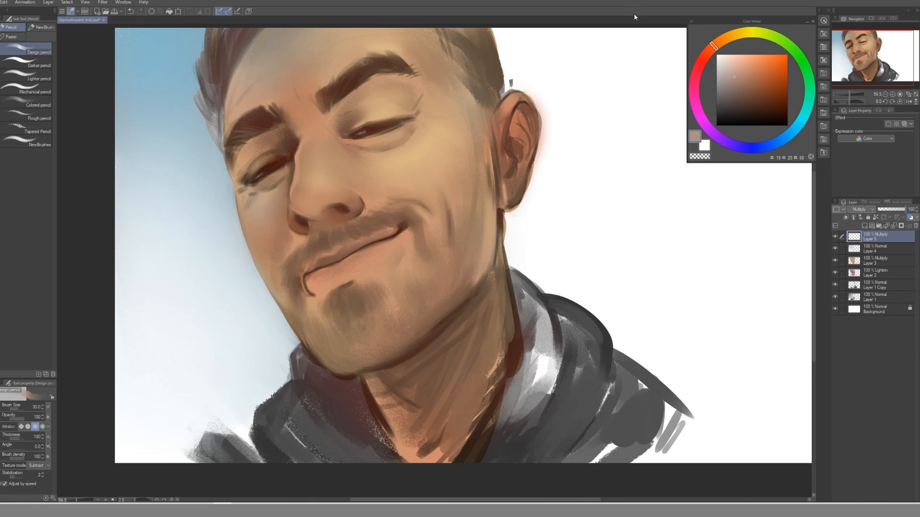
pyautogui.moveTo(326, 211)
pyautogui.mouseDown()
pyautogui.moveTo(294, 209)
pyautogui.moveTo(317, 211)
pyautogui.mouseUp()
pyautogui.press(']')
pyautogui.press(']')
pyautogui.press(']')
pyautogui.press(']')
pyautogui.press('[')
pyautogui.press('[')
pyautogui.press('[')
pyautogui.moveTo(316, 208)
pyautogui.mouseDown()
pyautogui.moveTo(352, 212)
pyautogui.moveTo(307, 224)
pyautogui.mouseUp()
# Extend the shadow across the underside of the nose and the nostrils with the enlarged Design pencil.
pyautogui.press(']')
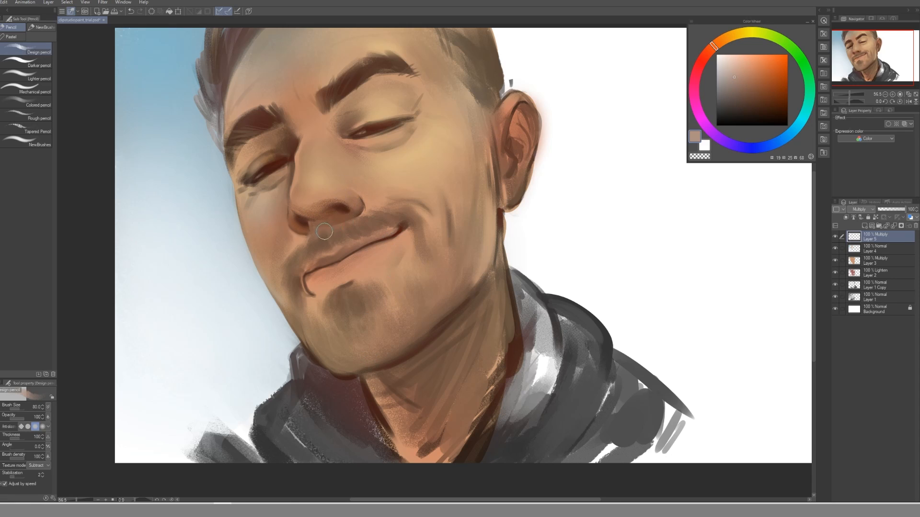
pyautogui.moveTo(312, 227)
pyautogui.mouseDown()
pyautogui.moveTo(349, 215)
pyautogui.moveTo(300, 227)
pyautogui.moveTo(343, 199)
pyautogui.moveTo(308, 213)
pyautogui.moveTo(349, 205)
pyautogui.mouseUp()
pyautogui.press('[')
pyautogui.press('[')
pyautogui.press(']')
pyautogui.press(']')
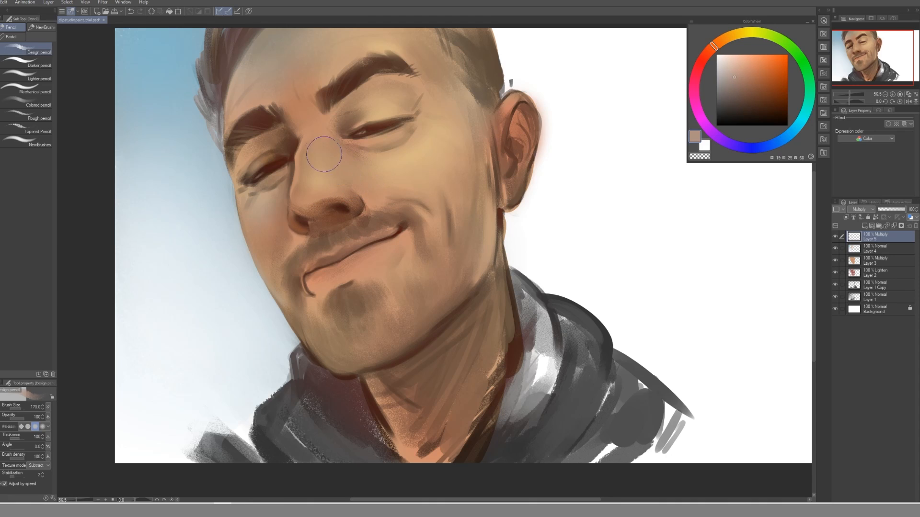
# Shade the near side of the nose from the bridge down towards the cheek with the Design pencil.
pyautogui.press(']')
pyautogui.press(']')
pyautogui.press(']')
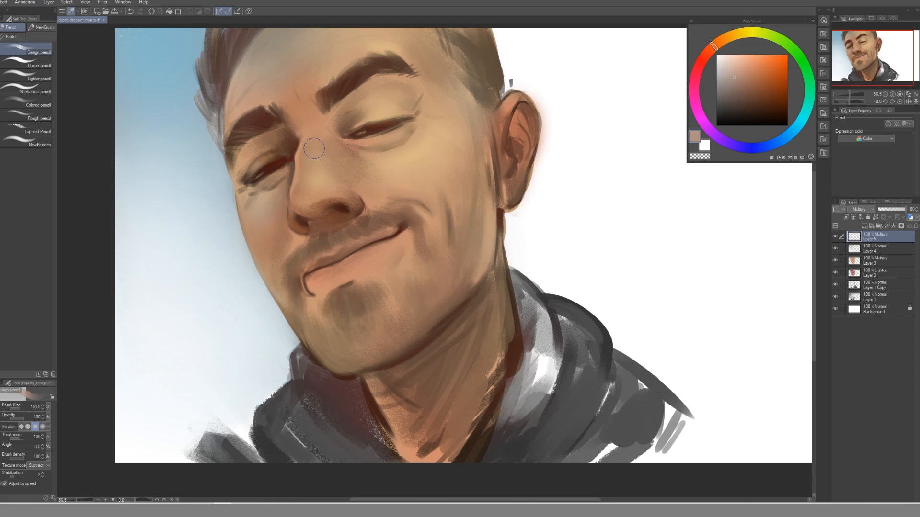
pyautogui.moveTo(315, 150); pyautogui.dragTo(376, 180)
pyautogui.press('[')
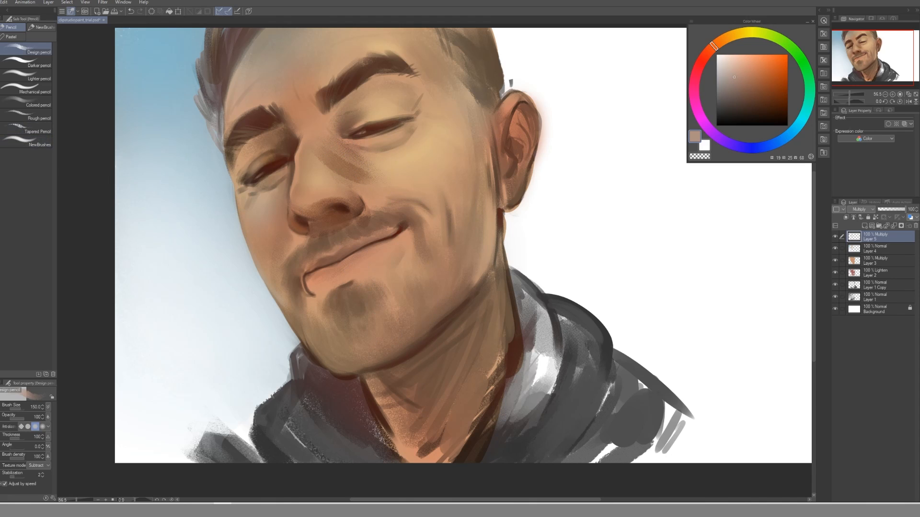
# Soften the new shading along the side of the nose with the Soft eraser, enlarged to 80.
pyautogui.press('e')
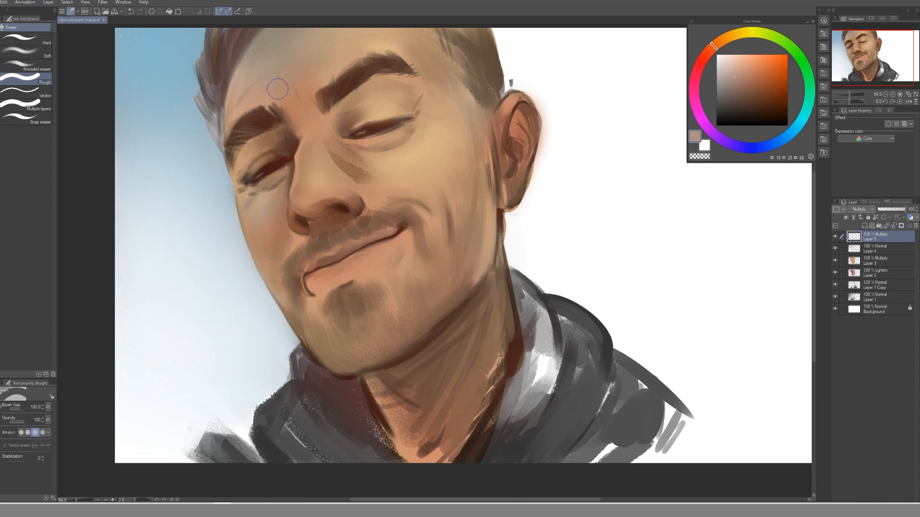
pyautogui.click(41, 56)
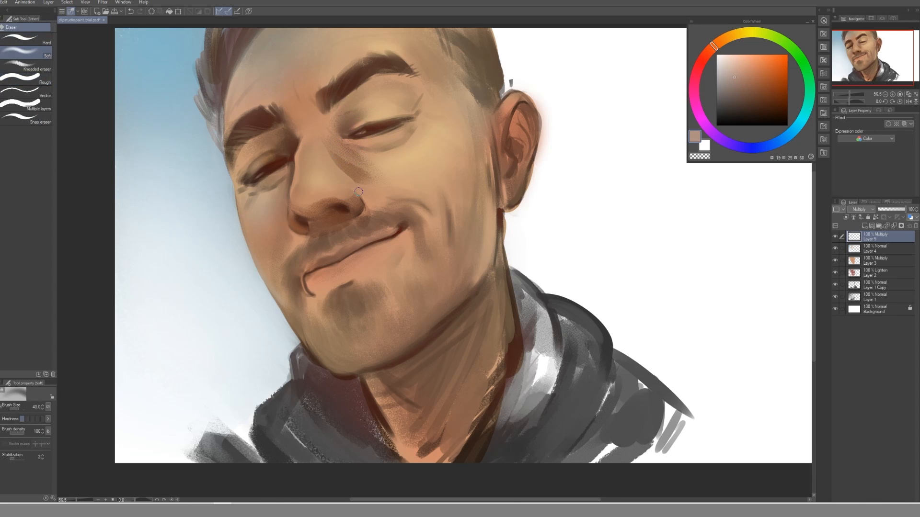
pyautogui.moveTo(327, 151)
pyautogui.mouseDown()
pyautogui.moveTo(364, 189)
pyautogui.moveTo(335, 165)
pyautogui.moveTo(385, 185)
pyautogui.moveTo(345, 172)
pyautogui.moveTo(381, 182)
pyautogui.moveTo(360, 178)
pyautogui.moveTo(376, 189)
pyautogui.mouseUp()
pyautogui.press(']')
pyautogui.press(']')
pyautogui.press(']')
pyautogui.press(']')
pyautogui.press('[')
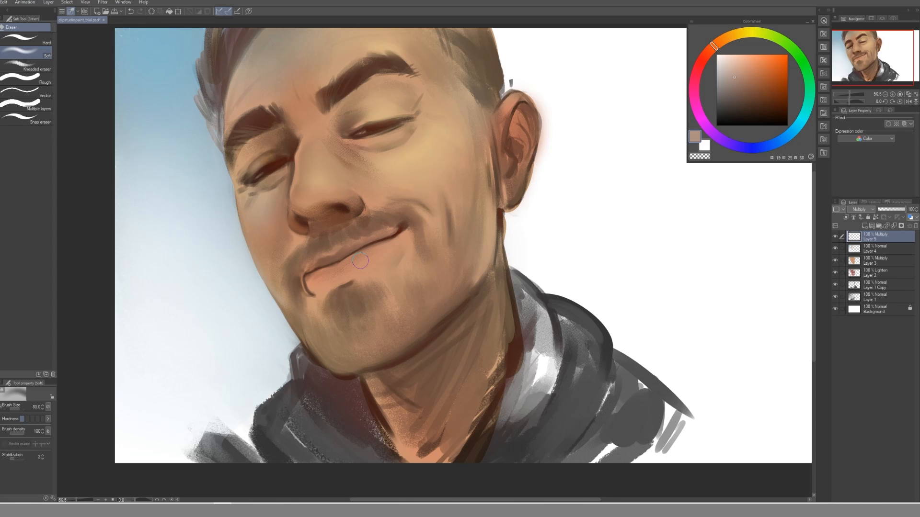
pyautogui.press(']')
pyautogui.press('[')
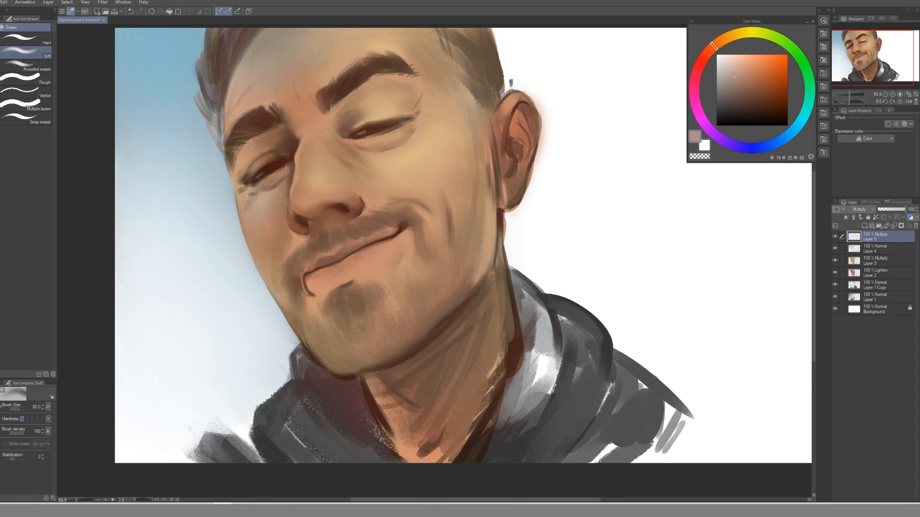
# Shade beneath the near eyebrow and around the inner corner of the upper eyelid with the Design pencil at reduced sizes.
pyautogui.press('p')
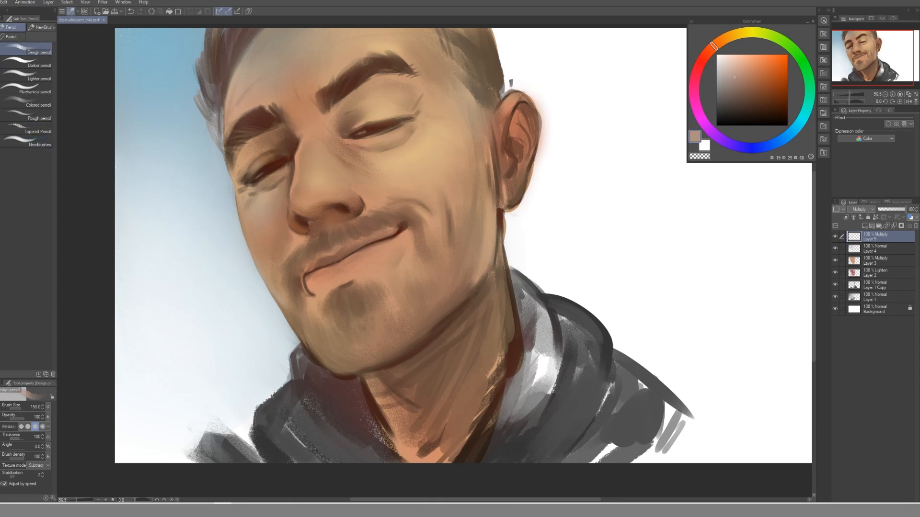
pyautogui.press('[')
pyautogui.press('[')
pyautogui.moveTo(374, 82); pyautogui.dragTo(339, 128)
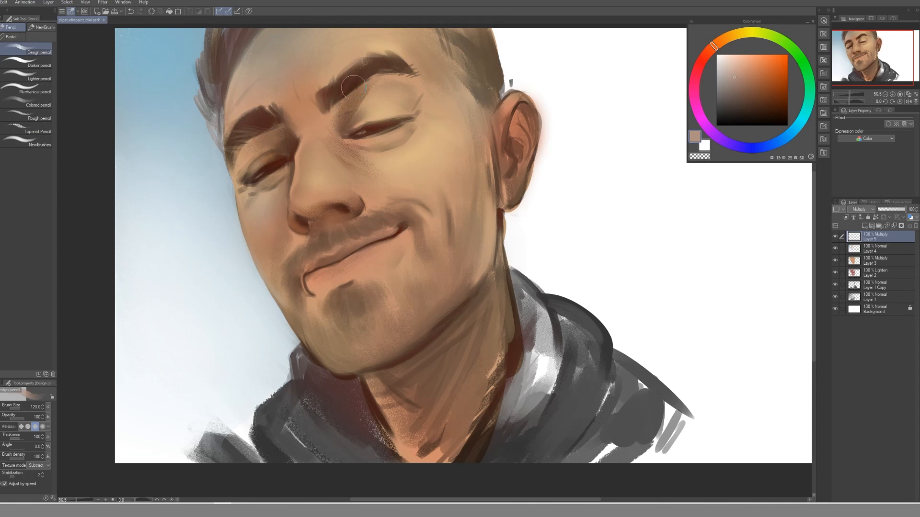
pyautogui.press('[')
pyautogui.press('[')
pyautogui.press('[')
pyautogui.press('[')
pyautogui.press(']')
pyautogui.press(']')
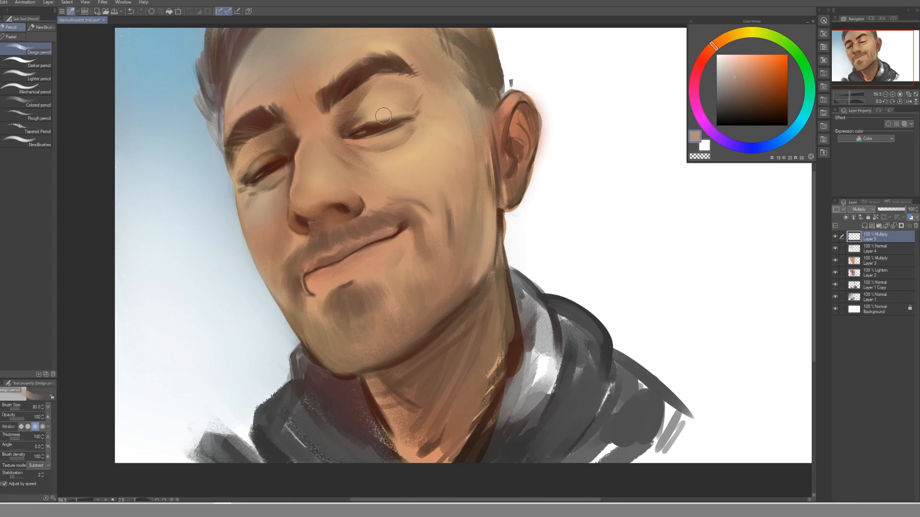
# Darken the crease beneath the near eye's lower lid with a smaller Design pencil.
pyautogui.press('[')
pyautogui.press('[')
pyautogui.press('[')
pyautogui.moveTo(370, 149); pyautogui.dragTo(405, 143)
pyautogui.press(']')
# Darken the far eye's lower bag, upper lid and inner socket with the Design pencil.
pyautogui.moveTo(249, 193); pyautogui.dragTo(267, 193)
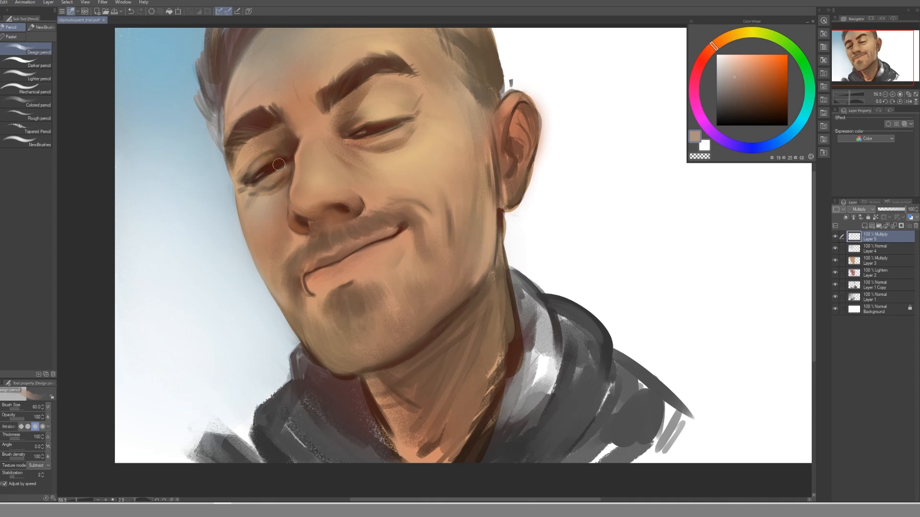
pyautogui.moveTo(264, 160)
pyautogui.mouseDown()
pyautogui.moveTo(297, 145)
pyautogui.moveTo(270, 134)
pyautogui.moveTo(249, 142)
pyautogui.moveTo(291, 136)
pyautogui.mouseUp()
pyautogui.press(']')
pyautogui.press(']')
pyautogui.press(']')
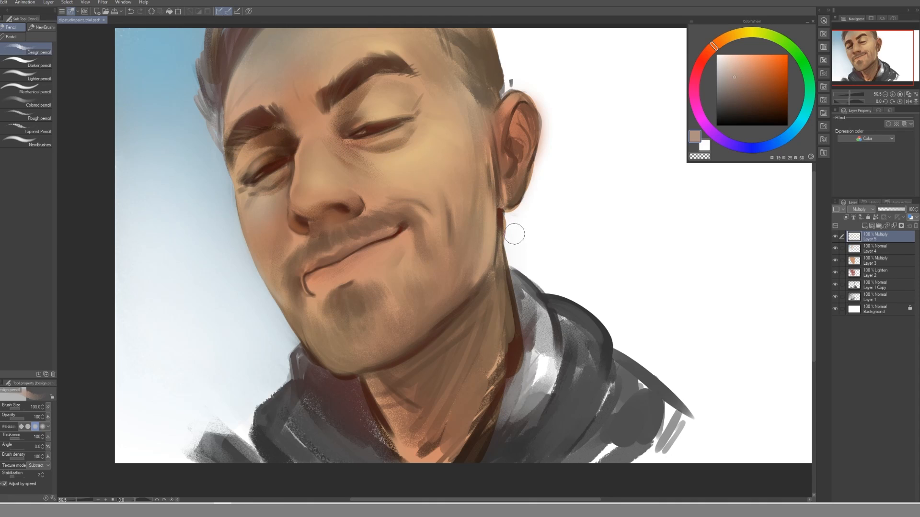
# Shade the upper lip towards the raised mouth corner with the Design pencil and soften the shading with the Soft eraser.
pyautogui.press(']')
pyautogui.press('[')
pyautogui.moveTo(368, 244)
pyautogui.mouseDown()
pyautogui.moveTo(411, 212)
pyautogui.moveTo(355, 250)
pyautogui.moveTo(404, 221)
pyautogui.mouseUp()
pyautogui.press('b')
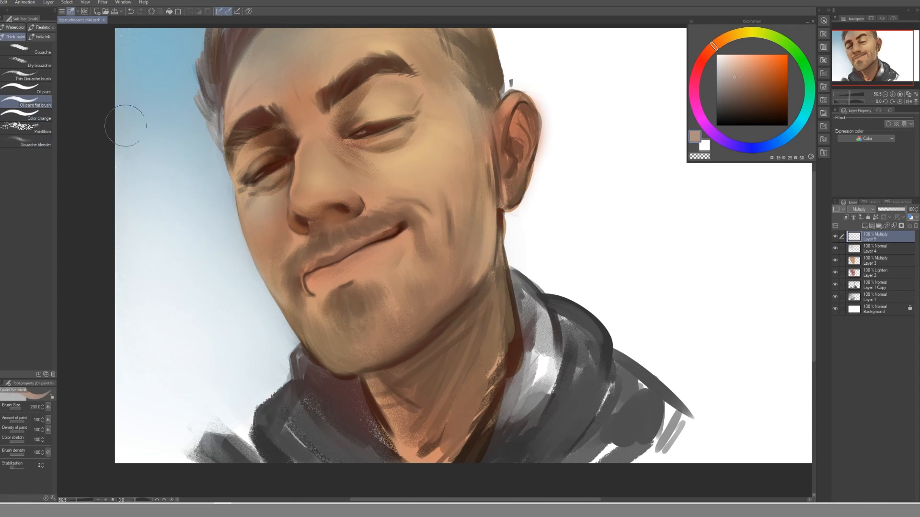
pyautogui.press('e')
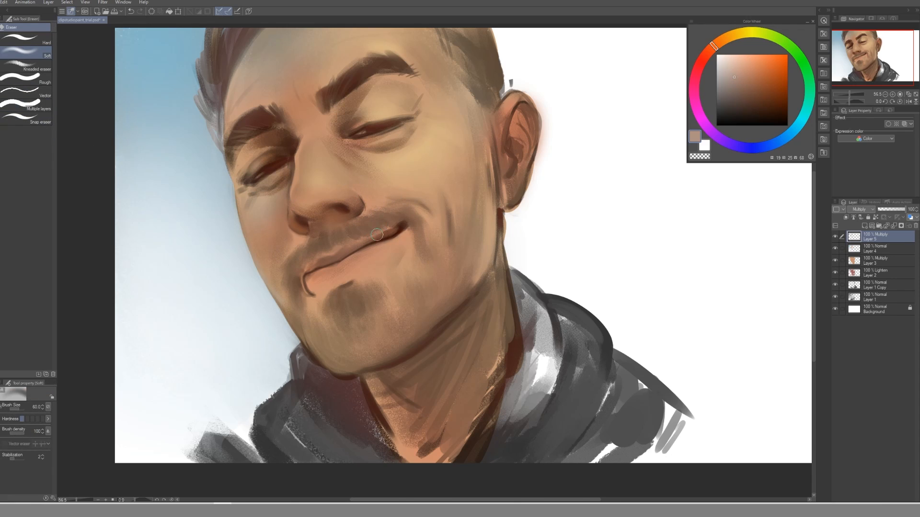
pyautogui.press(']')
pyautogui.press('[')
pyautogui.press(']')
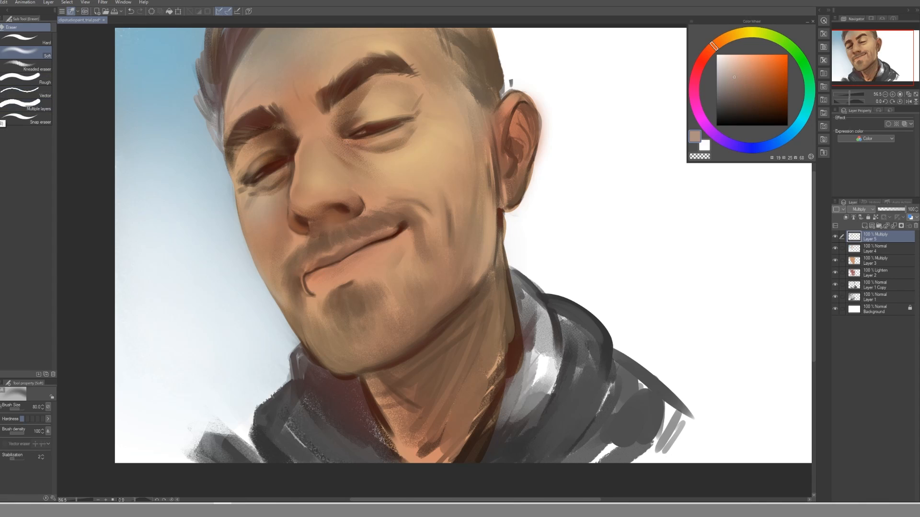
# Add a new Normal raster layer on top and choose the Real G-Pen for fine details.
pyautogui.rightClick(864, 342)
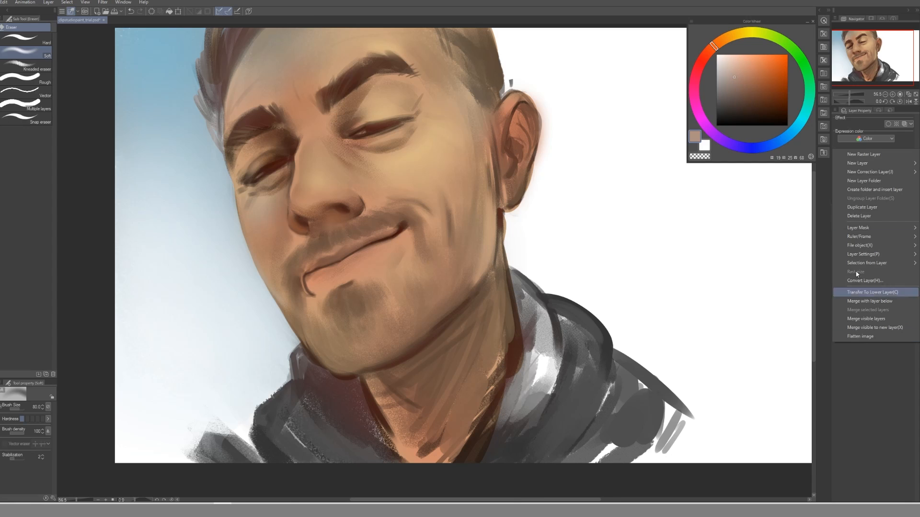
pyautogui.click(861, 154)
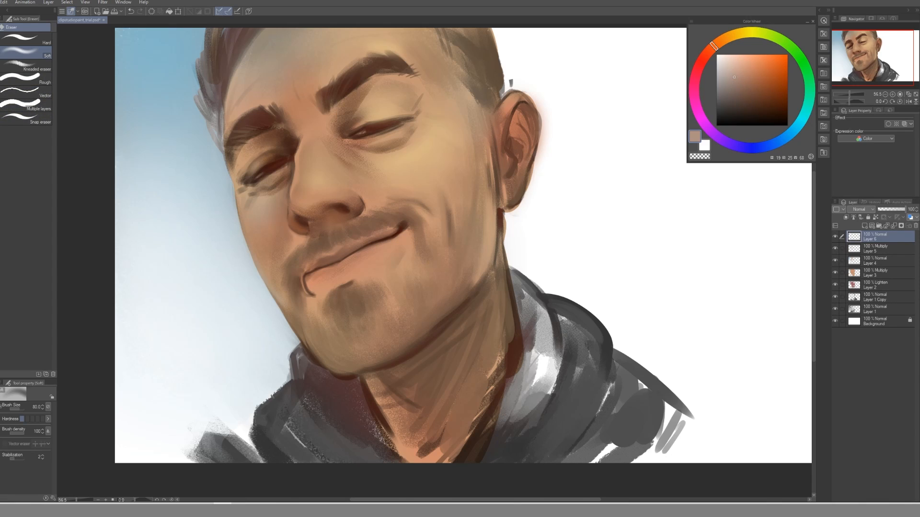
pyautogui.click(0, 90)
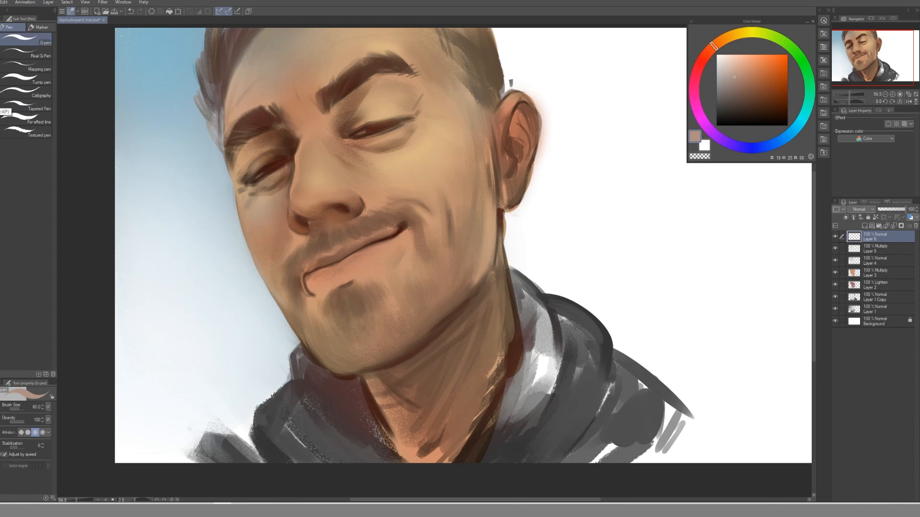
pyautogui.click(27, 52)
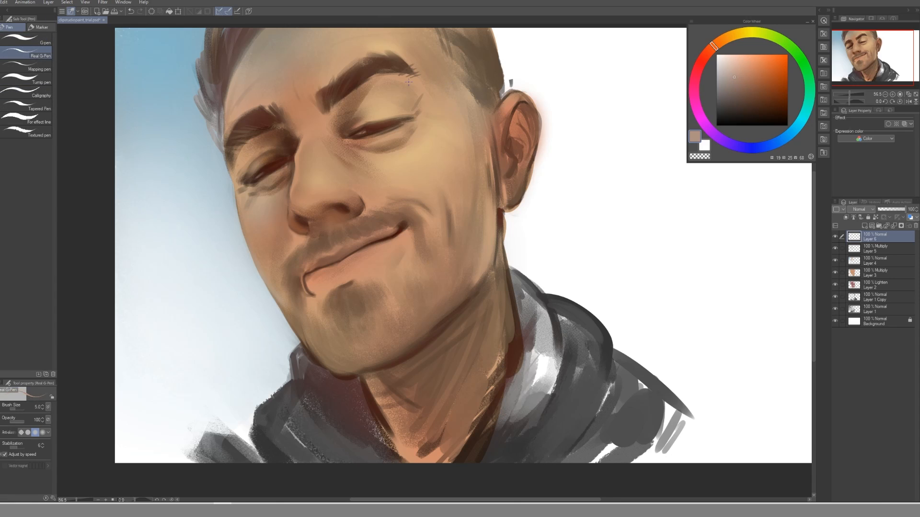
# Paint fine hairs along the near eyebrow's inner half with skin and dark brown tones sampled from the face, using the Real G-Pen.
pyautogui.keyDown('alt'); pyautogui.click(318, 99); pyautogui.keyUp('alt')
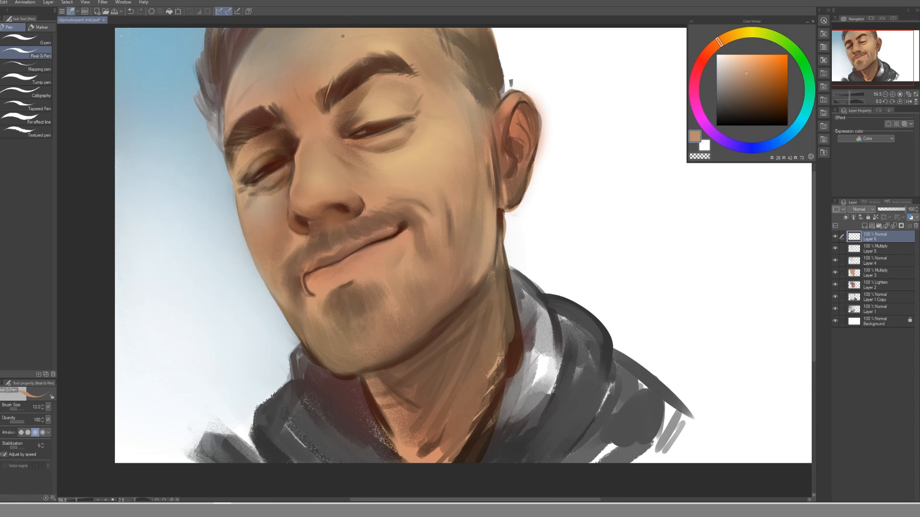
pyautogui.keyDown('alt'); pyautogui.click(340, 98); pyautogui.keyUp('alt')
pyautogui.press(']')
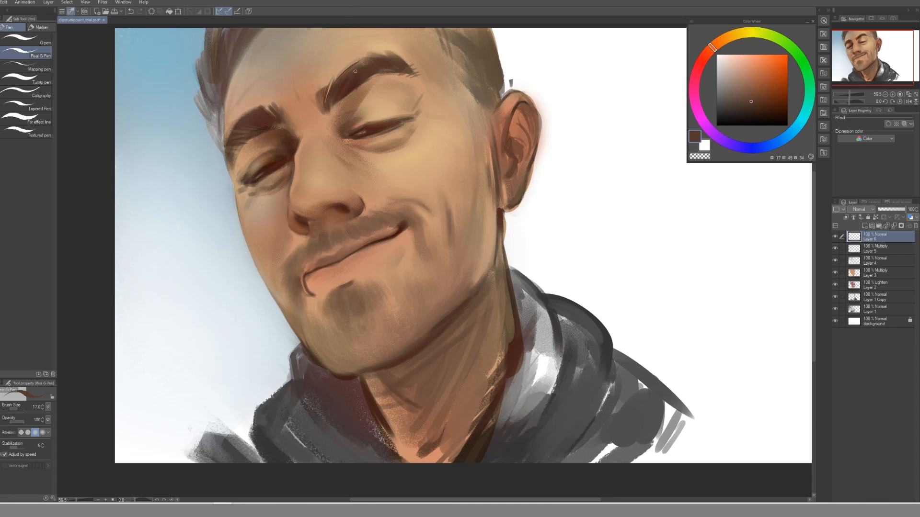
pyautogui.keyDown('alt'); pyautogui.click(350, 115); pyautogui.keyUp('alt')
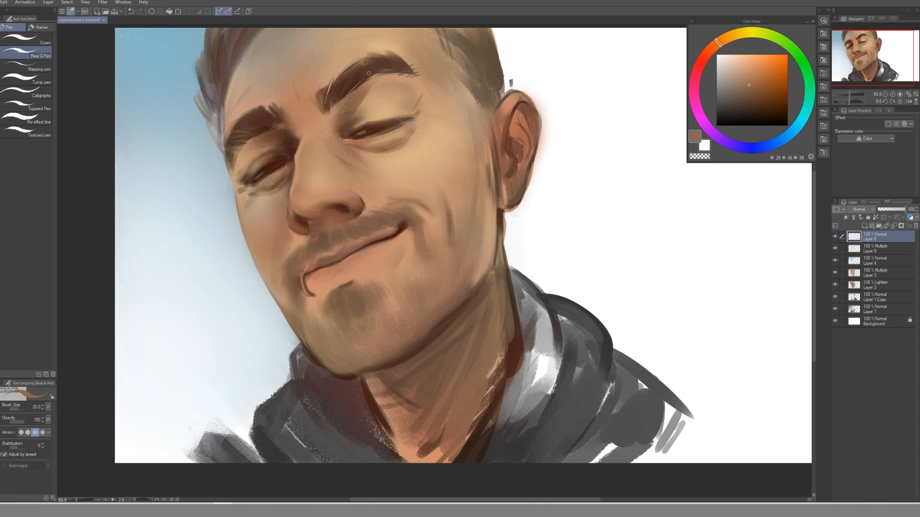
pyautogui.keyDown('alt'); pyautogui.click(350, 106); pyautogui.keyUp('alt')
pyautogui.press(']')
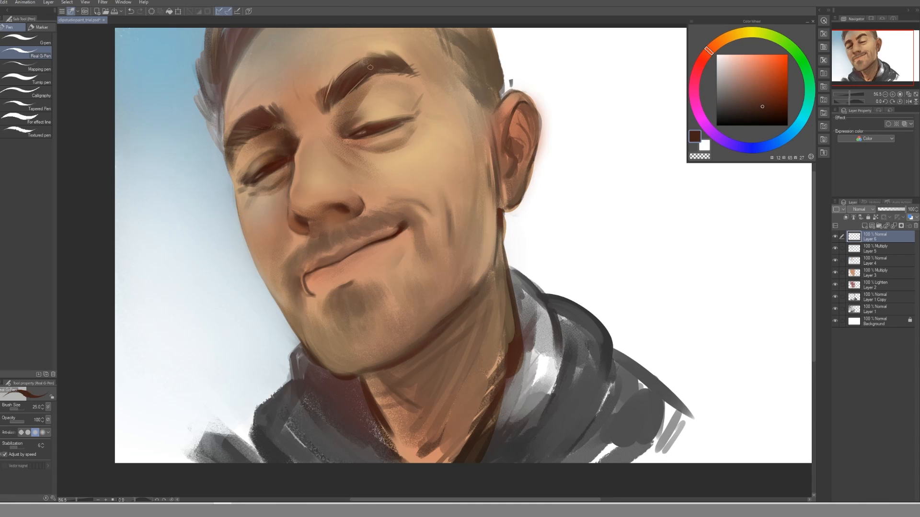
pyautogui.keyDown('alt'); pyautogui.click(365, 103); pyautogui.keyUp('alt')
pyautogui.press(']')
pyautogui.press(']')
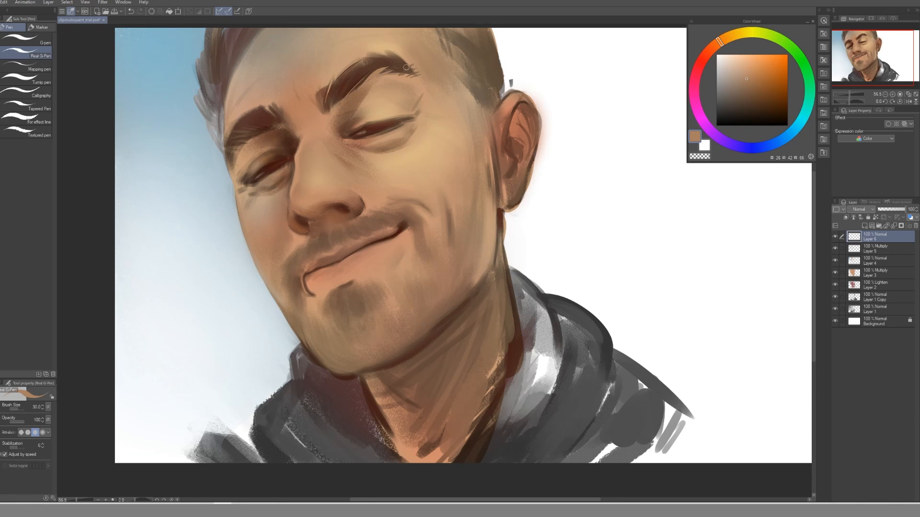
# Refine the lower edge and outer end of the near eyebrow with sampled skin and brow colours, finishing at pen size 20.
pyautogui.keyDown('alt'); pyautogui.click(360, 86); pyautogui.keyUp('alt')
pyautogui.press('[')
pyautogui.keyDown('alt'); pyautogui.click(383, 95); pyautogui.keyUp('alt')
pyautogui.press('[')
pyautogui.keyDown('alt'); pyautogui.click(386, 77); pyautogui.keyUp('alt')
pyautogui.press('[')
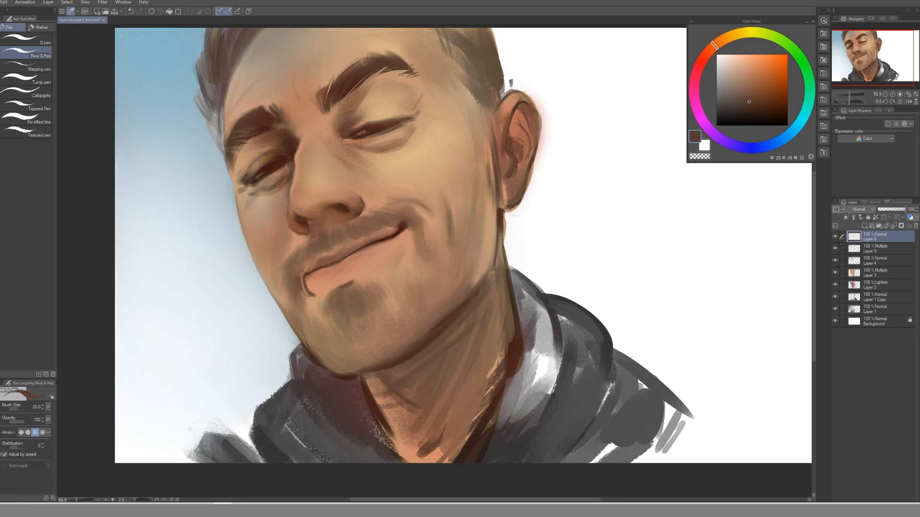
# Paint upswept hairs at the far eyebrow's inner end and tidy its edges with sampled brow and skin tones.
pyautogui.keyDown('alt'); pyautogui.click(248, 108); pyautogui.keyUp('alt')
pyautogui.keyDown('alt'); pyautogui.click(260, 112); pyautogui.keyUp('alt')
pyautogui.press(']')
pyautogui.moveTo(272, 111)
pyautogui.mouseDown()
pyautogui.moveTo(282, 126)
pyautogui.moveTo(278, 107)
pyautogui.mouseUp()
pyautogui.keyDown('alt'); pyautogui.click(280, 128); pyautogui.keyUp('alt')
pyautogui.keyDown('alt'); pyautogui.click(251, 140); pyautogui.keyUp('alt')
pyautogui.keyDown('alt'); pyautogui.click(230, 144); pyautogui.keyUp('alt')
pyautogui.keyDown('alt'); pyautogui.click(233, 132); pyautogui.keyUp('alt')
# Refine the outer end of the far eyebrow and the lid just beneath it with a resized pen and sampled tones.
pyautogui.press('[')
pyautogui.press('[')
pyautogui.press('[')
pyautogui.press('[')
pyautogui.press('[')
pyautogui.press('[')
pyautogui.press('[')
pyautogui.press('[')
pyautogui.keyDown('alt'); pyautogui.click(241, 156); pyautogui.keyUp('alt')
pyautogui.press('[')
pyautogui.keyDown('alt'); pyautogui.click(240, 152); pyautogui.keyUp('alt')
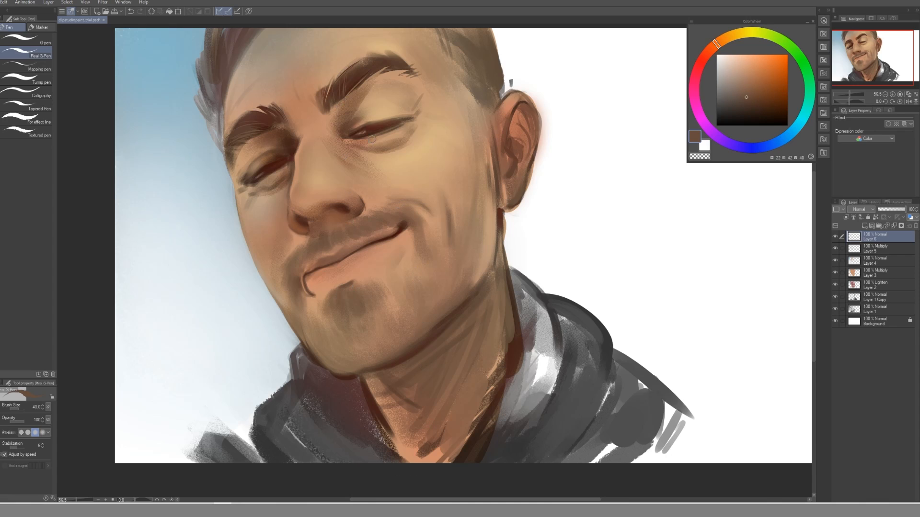
# Define the near eye's upper lid edge and touch up its outer corner with sampled skin colours.
pyautogui.keyDown('alt'); pyautogui.click(357, 123); pyautogui.keyUp('alt')
pyautogui.press('[')
pyautogui.moveTo(353, 132); pyautogui.dragTo(375, 122)
pyautogui.keyDown('alt'); pyautogui.click(411, 135); pyautogui.keyUp('alt')
pyautogui.press(']')
# Paint small wrinkles and skin tones around the far eye's outer corner and lower bag with colours sampled nearby.
pyautogui.moveTo(249, 165); pyautogui.dragTo(240, 184)
pyautogui.keyDown('alt'); pyautogui.click(243, 185); pyautogui.keyUp('alt')
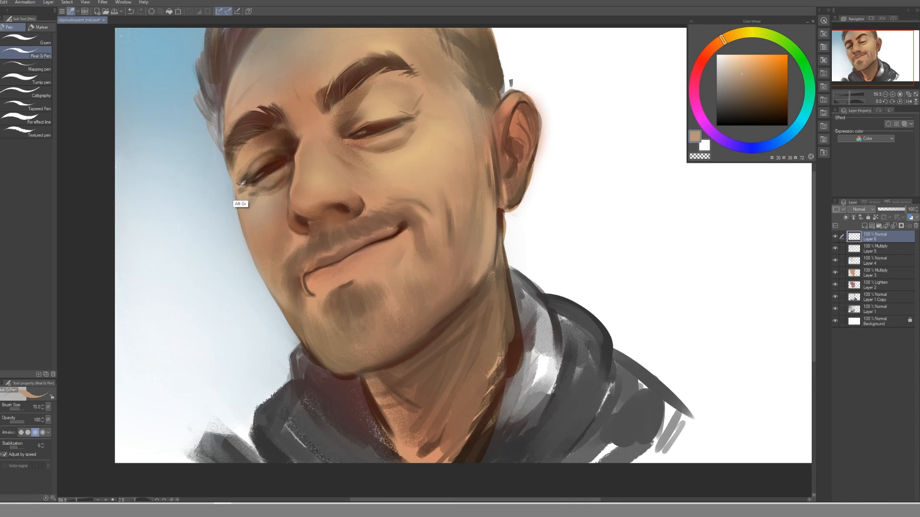
pyautogui.keyDown('alt'); pyautogui.click(246, 203); pyautogui.keyUp('alt')
pyautogui.keyDown('alt'); pyautogui.click(243, 191); pyautogui.keyUp('alt')
pyautogui.press(']')
pyautogui.moveTo(244, 193); pyautogui.dragTo(240, 197)
pyautogui.keyDown('alt'); pyautogui.click(244, 192); pyautogui.keyUp('alt')
pyautogui.keyDown('alt'); pyautogui.click(253, 190); pyautogui.keyUp('alt')
pyautogui.keyDown('alt'); pyautogui.click(249, 190); pyautogui.keyUp('alt')
pyautogui.keyDown('alt'); pyautogui.click(248, 193); pyautogui.keyUp('alt')
pyautogui.moveTo(244, 193); pyautogui.dragTo(254, 206)
# Touch up the near eye's outer corner and lower lid with sampled skin tones and a larger pen.
pyautogui.keyDown('alt'); pyautogui.click(407, 131); pyautogui.keyUp('alt')
pyautogui.keyDown('alt'); pyautogui.click(393, 145); pyautogui.keyUp('alt')
pyautogui.press(']')
# Clean up the far eye's outer edge with sampled tones and pick up the dark red of its inner corner.
pyautogui.keyDown('alt'); pyautogui.click(239, 178); pyautogui.keyUp('alt')
pyautogui.keyDown('alt'); pyautogui.click(230, 171); pyautogui.keyUp('alt')
pyautogui.keyDown('alt'); pyautogui.click(285, 159); pyautogui.keyUp('alt')
pyautogui.press('[')
pyautogui.press('[')
pyautogui.press('[')
pyautogui.press('[')
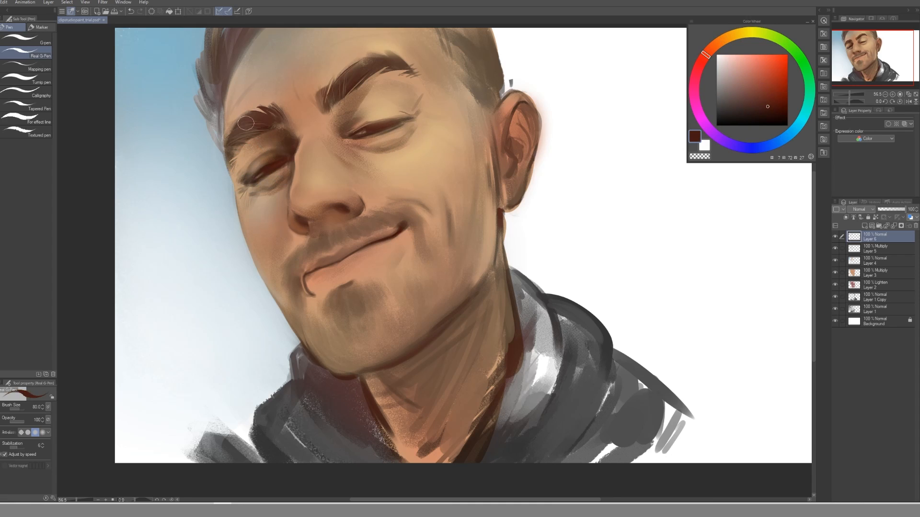
# Refine the face contour beside the far eye and the eye's inner corner and lower lid with sampled colours.
pyautogui.moveTo(226, 145); pyautogui.dragTo(233, 184)
pyautogui.keyDown('alt'); pyautogui.click(232, 167); pyautogui.keyUp('alt')
pyautogui.keyDown('alt'); pyautogui.click(289, 159); pyautogui.keyUp('alt')
pyautogui.keyDown('alt'); pyautogui.click(286, 165); pyautogui.keyUp('alt')
pyautogui.keyDown('alt'); pyautogui.click(283, 163); pyautogui.keyUp('alt')
pyautogui.keyDown('alt'); pyautogui.click(261, 190); pyautogui.keyUp('alt')
# Choose a near-black blue and paint the near eye's upper lash line towards the outer corner.
pyautogui.click(759, 111)
pyautogui.click(788, 141)
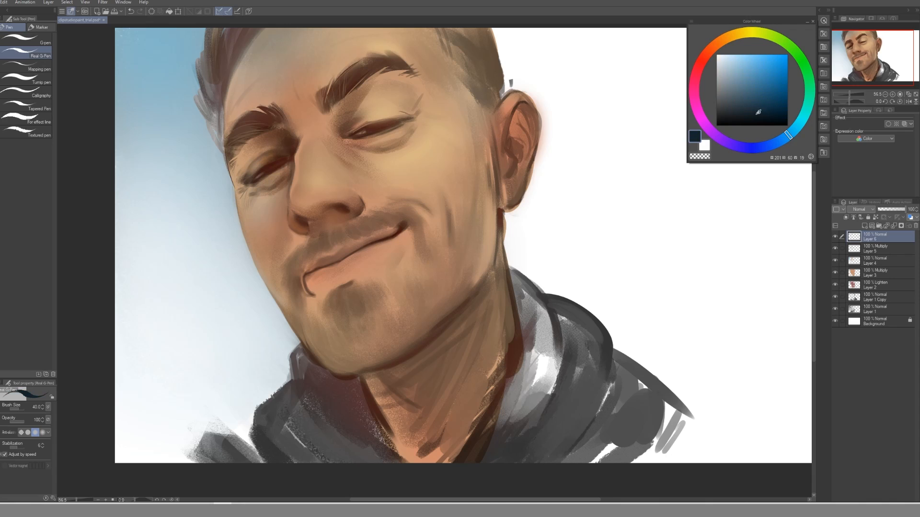
pyautogui.click(748, 115)
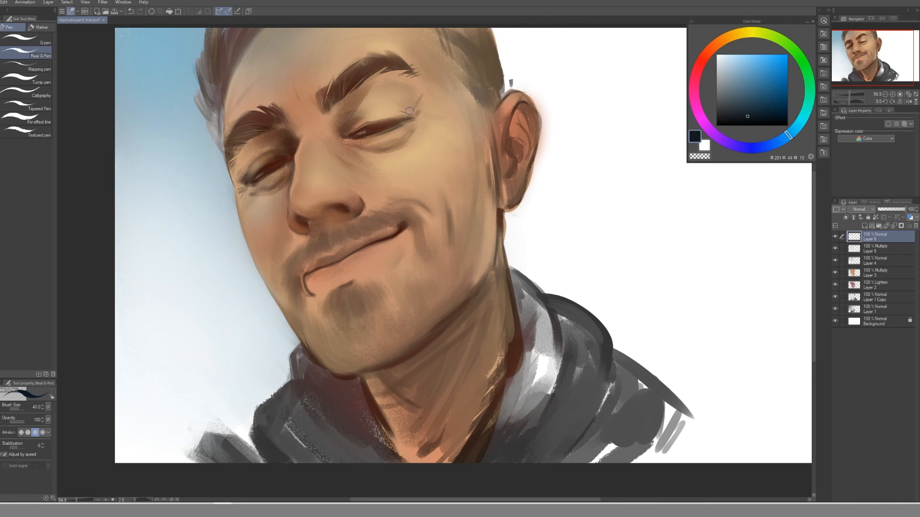
pyautogui.moveTo(379, 122)
pyautogui.mouseDown()
pyautogui.moveTo(347, 136)
pyautogui.moveTo(396, 121)
pyautogui.mouseUp()
pyautogui.press(']')
pyautogui.press(']')
pyautogui.press(']')
pyautogui.press(']')
pyautogui.press('[')
pyautogui.press('[')
pyautogui.moveTo(378, 123); pyautogui.dragTo(402, 119)
# Extend the near eye's dark lash line across the eye opening with a thinner pen.
pyautogui.press('[')
pyautogui.press('[')
pyautogui.moveTo(371, 132); pyautogui.dragTo(404, 120)
pyautogui.press(']')
pyautogui.press('[')
pyautogui.press(']')
pyautogui.press(']')
# Pick a very dark red-brown and paint the inside of the near nostril with a thin pen.
pyautogui.keyDown('alt'); pyautogui.click(339, 227); pyautogui.keyUp('alt')
pyautogui.click(769, 115)
pyautogui.press('[')
pyautogui.press('[')
pyautogui.press('[')
pyautogui.moveTo(322, 213); pyautogui.dragTo(336, 205)
pyautogui.press(']')
pyautogui.press(']')
pyautogui.press(']')
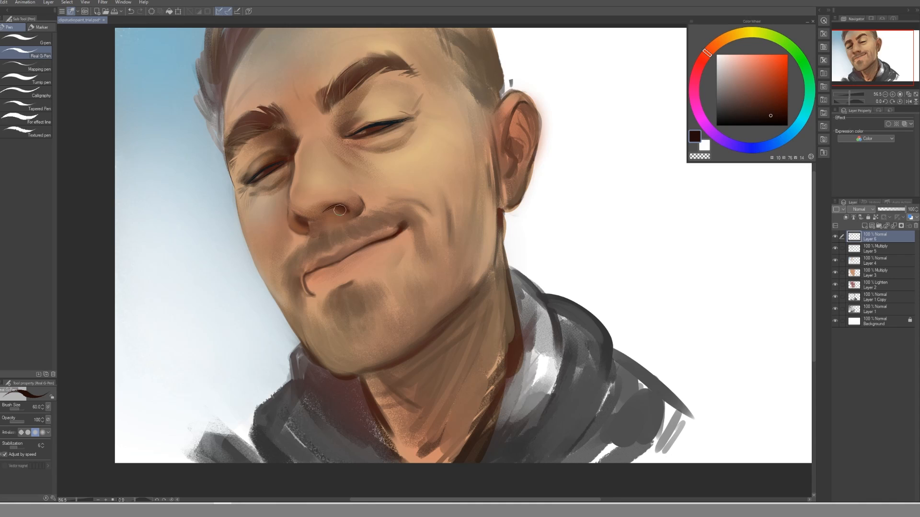
# Deepen the near nostril with the dark red-brown and define the edge of the nostril wing beside it.
pyautogui.press(']')
pyautogui.press('[')
pyautogui.press('[')
pyautogui.press('[')
pyautogui.press(']')
pyautogui.press(']')
pyautogui.press(']')
pyautogui.keyDown('alt'); pyautogui.click(332, 212); pyautogui.keyUp('alt')
pyautogui.press('[')
pyautogui.press('[')
pyautogui.moveTo(325, 212); pyautogui.dragTo(340, 206)
pyautogui.press(']')
pyautogui.moveTo(349, 219); pyautogui.dragTo(360, 198)
# Paint the lip ring at the far mouth corner with a light grey sampled from the hoodie.
pyautogui.press('[')
pyautogui.press('[')
pyautogui.press('[')
pyautogui.keyDown('alt'); pyautogui.click(536, 398); pyautogui.keyUp('alt')
pyautogui.press(']')
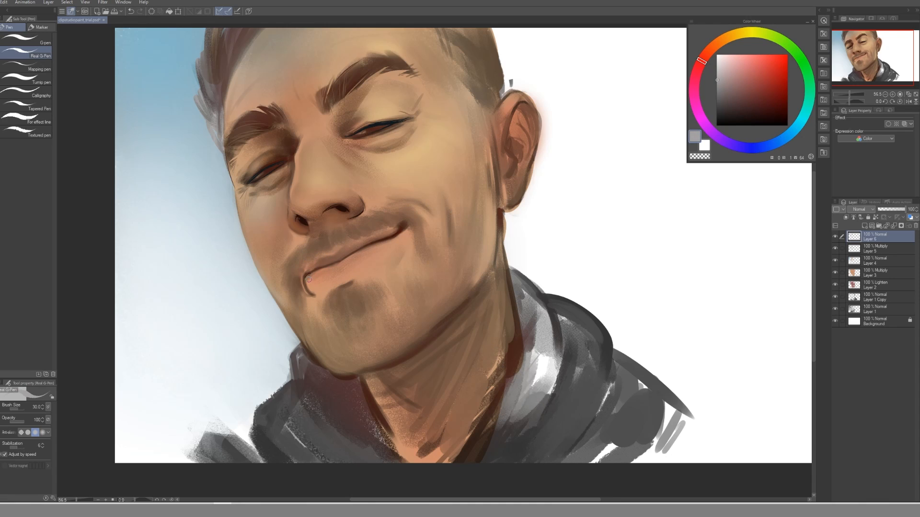
pyautogui.press(']')
pyautogui.press(']')
pyautogui.press('[')
# Choose a pale blue based on the background and paint a rim light down the shadowed side of the nose bridge.
pyautogui.keyDown('alt'); pyautogui.click(204, 301); pyautogui.keyUp('alt')
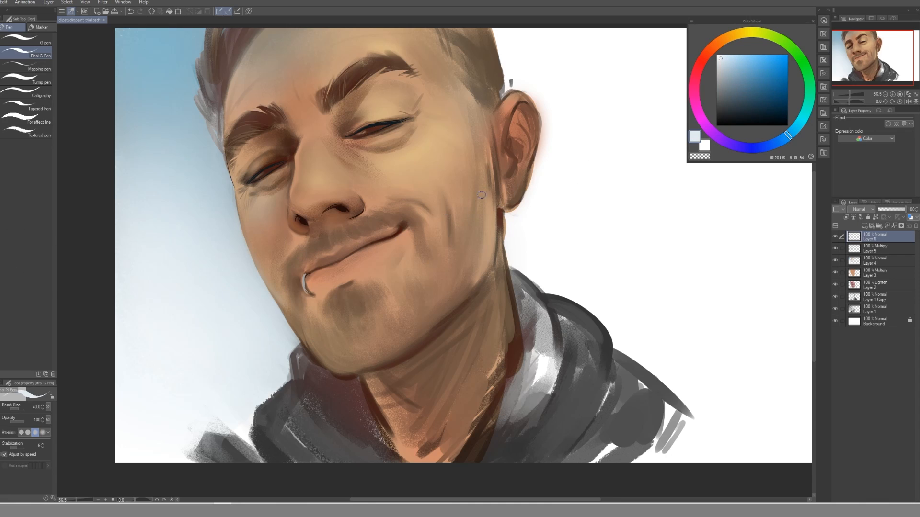
pyautogui.click(725, 58)
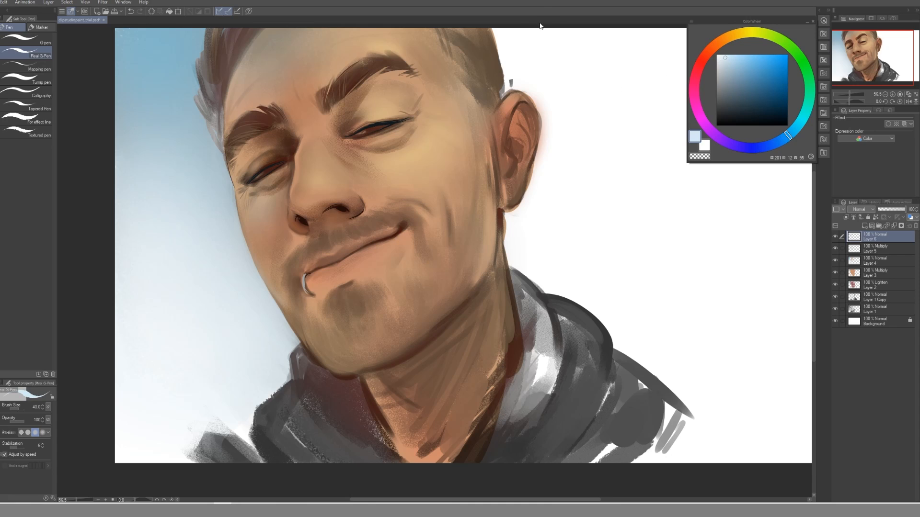
pyautogui.press('[')
pyautogui.press('[')
pyautogui.moveTo(296, 165); pyautogui.dragTo(295, 174)
pyautogui.press(']')
pyautogui.press(']')
pyautogui.press(']')
pyautogui.press('[')
pyautogui.moveTo(296, 164); pyautogui.dragTo(290, 194)
pyautogui.press('[')
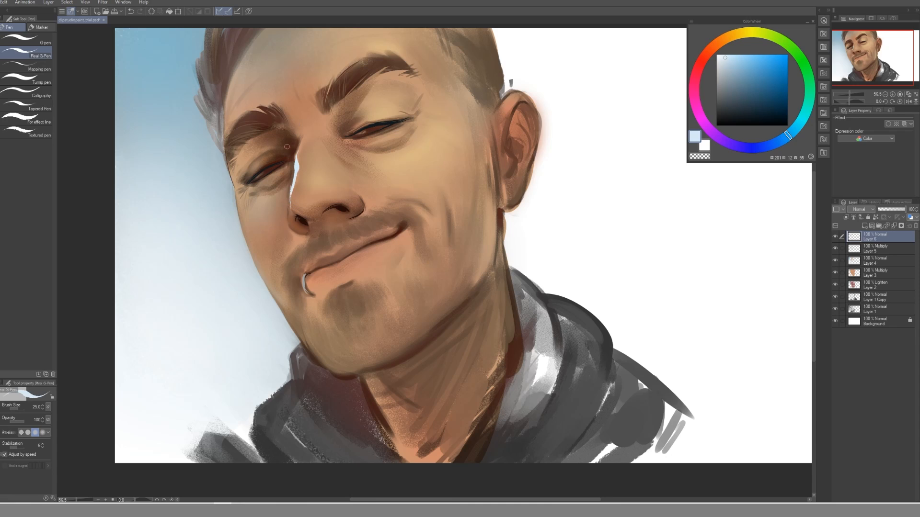
# Continue the pale blue rim light around the far nostril wing and refine it with a sampled colour.
pyautogui.moveTo(287, 202); pyautogui.dragTo(305, 216)
pyautogui.press(']')
pyautogui.keyDown('alt'); pyautogui.click(288, 211); pyautogui.keyUp('alt')
pyautogui.moveTo(289, 209); pyautogui.dragTo(289, 219)
# Switch to the Soft airbrush at a small size and soften the rim light's edge along the nose with sampled tones.
pyautogui.click(2, 102)
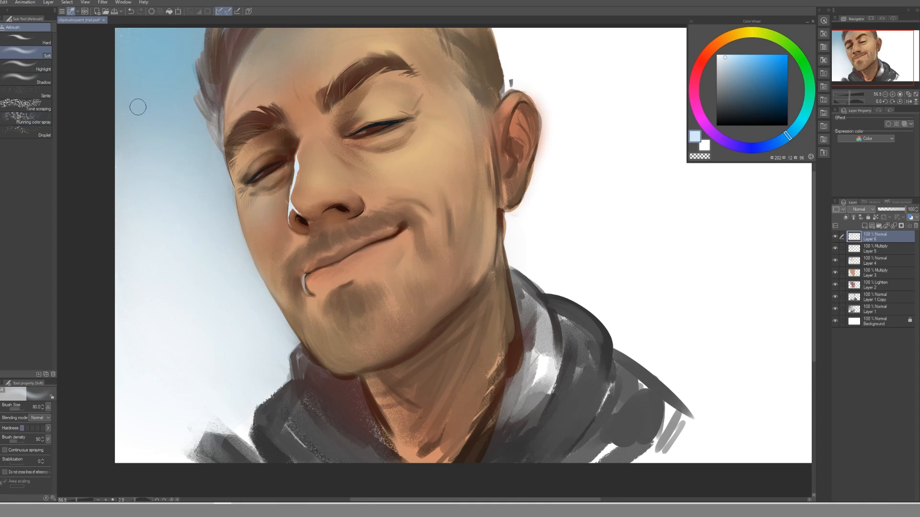
pyautogui.press('[')
pyautogui.press('[')
pyautogui.press('[')
pyautogui.press('[')
pyautogui.press('[')
pyautogui.press('[')
pyautogui.press('[')
pyautogui.press(']')
pyautogui.keyDown('alt'); pyautogui.click(293, 175); pyautogui.keyUp('alt')
pyautogui.keyDown('alt'); pyautogui.click(293, 182); pyautogui.keyUp('alt')
pyautogui.keyDown('alt'); pyautogui.click(287, 209); pyautogui.keyUp('alt')
# Blend the rim light into the nose bridge and far nostril wing with sampled tones and the Soft airbrush.
pyautogui.press(']')
pyautogui.keyDown('alt'); pyautogui.click(295, 175); pyautogui.keyUp('alt')
pyautogui.press('[')
pyautogui.keyDown('alt'); pyautogui.click(290, 198); pyautogui.keyUp('alt')
pyautogui.keyDown('alt'); pyautogui.click(286, 215); pyautogui.keyUp('alt')
pyautogui.press(']')
pyautogui.press(']')
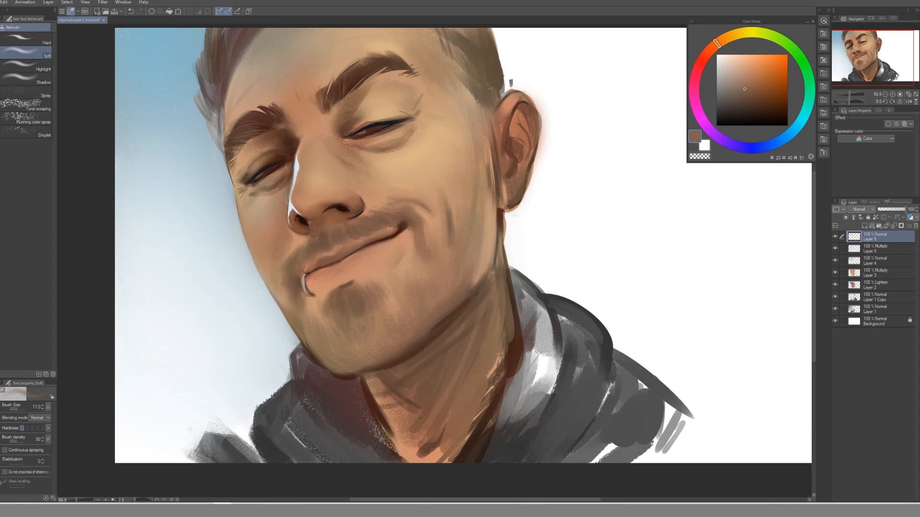
# Adjust the transition between the cheek shadow and the nose's rim light with sampled brown and pale blue airbrush tones.
pyautogui.keyDown('alt'); pyautogui.click(287, 191); pyautogui.keyUp('alt')
pyautogui.press(']')
pyautogui.keyDown('alt'); pyautogui.click(292, 185); pyautogui.keyUp('alt')
pyautogui.press('[')
pyautogui.keyDown('alt'); pyautogui.click(291, 205); pyautogui.keyUp('alt')
pyautogui.press('[')
pyautogui.press('[')
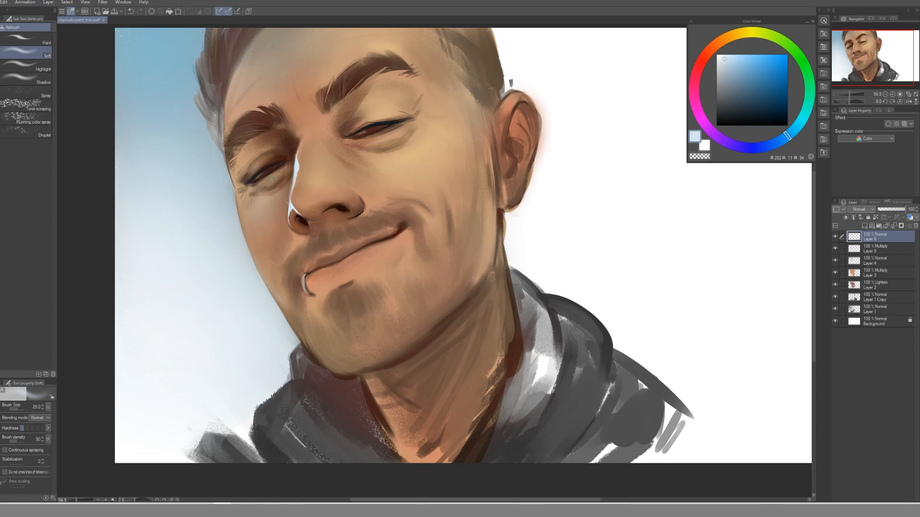
# Blend the far nostril wing beside the rim light with sampled brown skin tones and a Soft airbrush up to size 40.
pyautogui.keyDown('alt'); pyautogui.click(292, 209); pyautogui.keyUp('alt')
pyautogui.keyDown('alt'); pyautogui.click(298, 209); pyautogui.keyUp('alt')
pyautogui.press(']')
pyautogui.moveTo(294, 206); pyautogui.dragTo(301, 213)
pyautogui.keyDown('alt'); pyautogui.click(305, 214); pyautogui.keyUp('alt')
pyautogui.keyDown('alt'); pyautogui.click(308, 216); pyautogui.keyUp('alt')
pyautogui.keyDown('alt'); pyautogui.click(307, 211); pyautogui.keyUp('alt')
pyautogui.press(']')
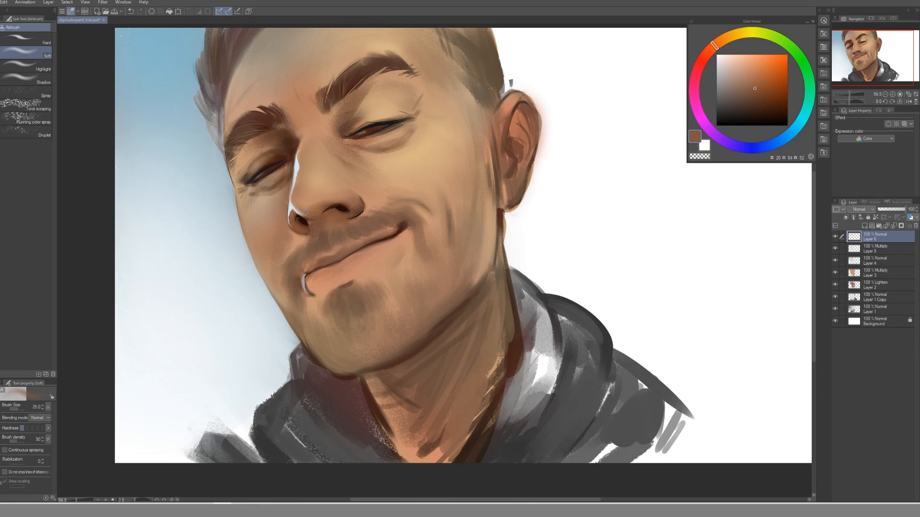
pyautogui.keyDown('alt'); pyautogui.click(305, 230); pyautogui.keyUp('alt')
pyautogui.keyDown('alt'); pyautogui.click(307, 218); pyautogui.keyUp('alt')
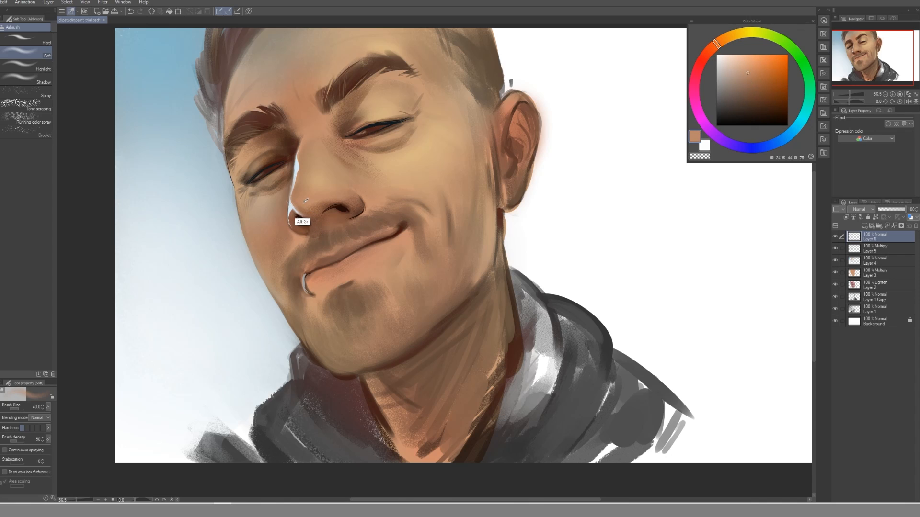
# Refine the rim light around the far nostril wing with sampled pale blue and brown tones at airbrush size 17 to 20.
pyautogui.press(']')
pyautogui.press(']')
pyautogui.keyDown('alt'); pyautogui.click(286, 205); pyautogui.keyUp('alt')
pyautogui.press('[')
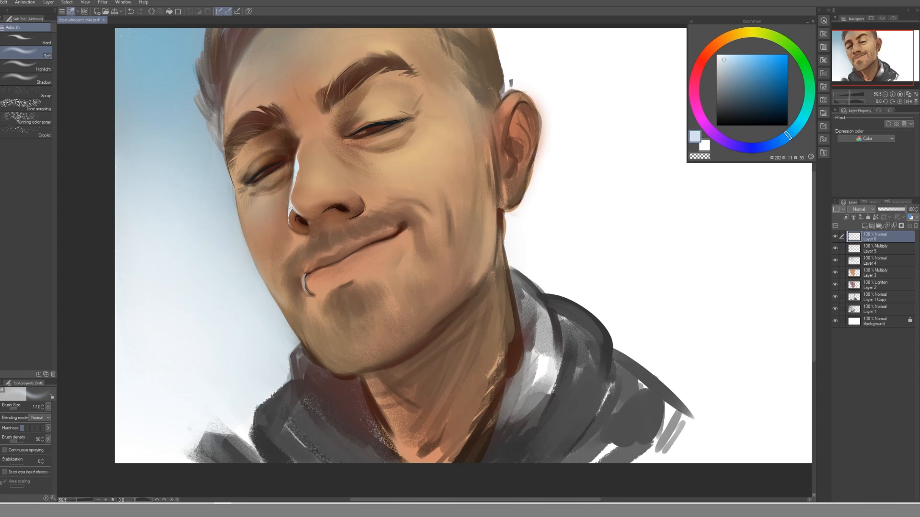
pyautogui.keyDown('alt'); pyautogui.click(288, 219); pyautogui.keyUp('alt')
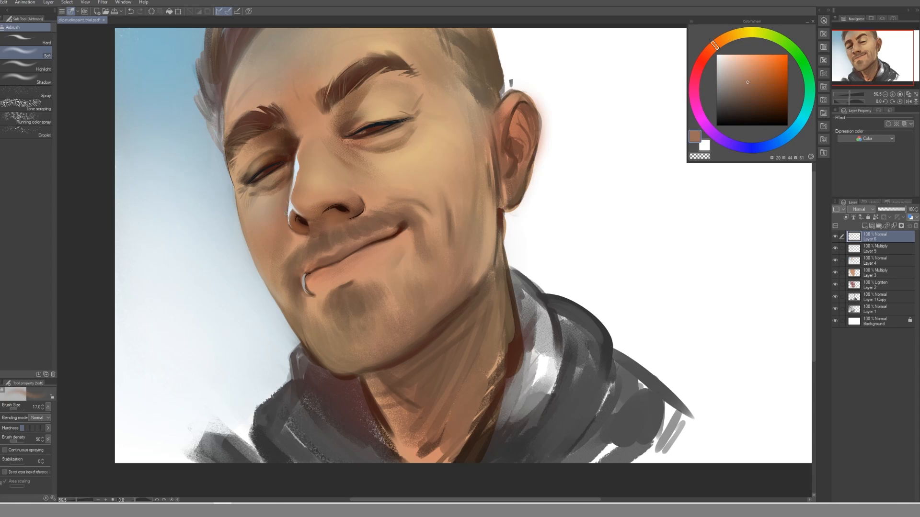
pyautogui.keyDown('alt'); pyautogui.click(292, 207); pyautogui.keyUp('alt')
pyautogui.moveTo(290, 208); pyautogui.dragTo(291, 222)
pyautogui.keyDown('alt'); pyautogui.click(294, 213); pyautogui.keyUp('alt')
pyautogui.press(']')
pyautogui.keyDown('alt'); pyautogui.click(290, 212); pyautogui.keyUp('alt')
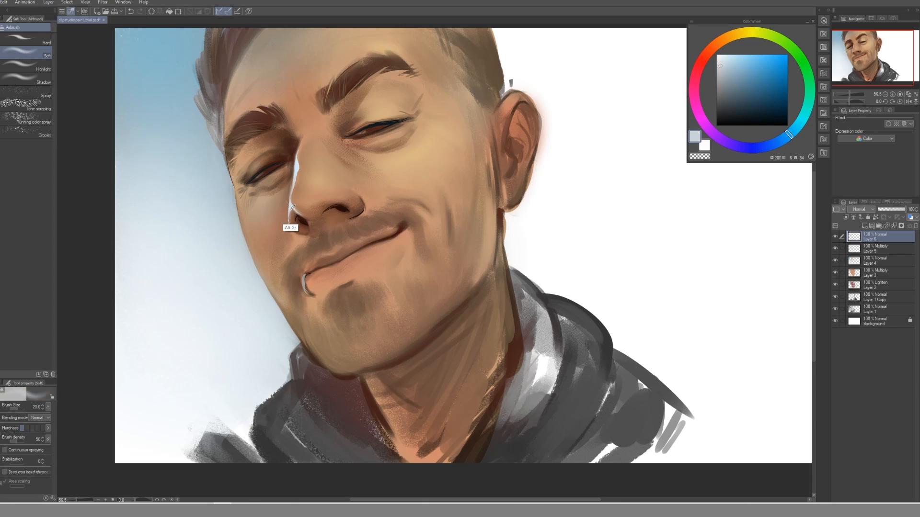
pyautogui.keyDown('alt'); pyautogui.click(292, 211); pyautogui.keyUp('alt')
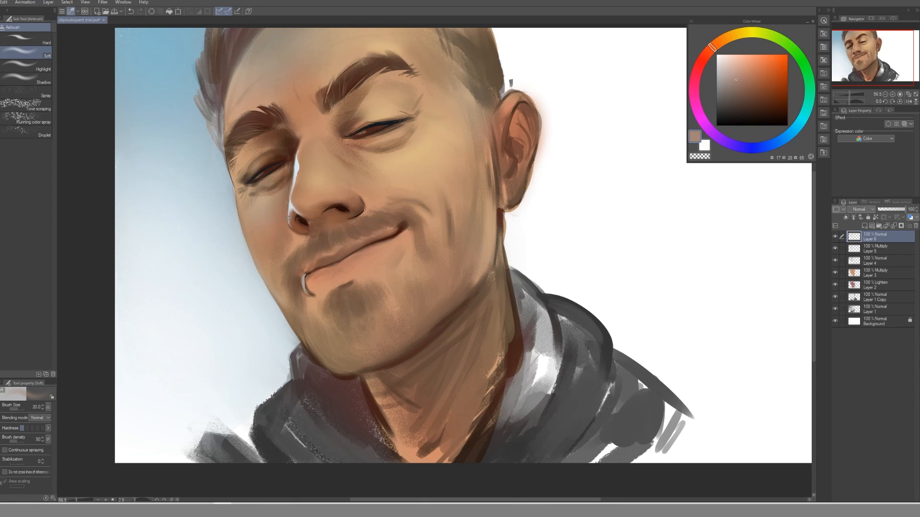
# Soften the lower end of the nostril rim light with a sampled cheek tone and an airbrush size of 25.
pyautogui.keyDown('alt'); pyautogui.click(289, 225); pyautogui.keyUp('alt')
pyautogui.moveTo(288, 224); pyautogui.dragTo(289, 217)
pyautogui.keyDown('alt'); pyautogui.click(291, 242); pyautogui.keyUp('alt')
pyautogui.press(']')
pyautogui.keyDown('alt'); pyautogui.click(293, 216); pyautogui.keyUp('alt')
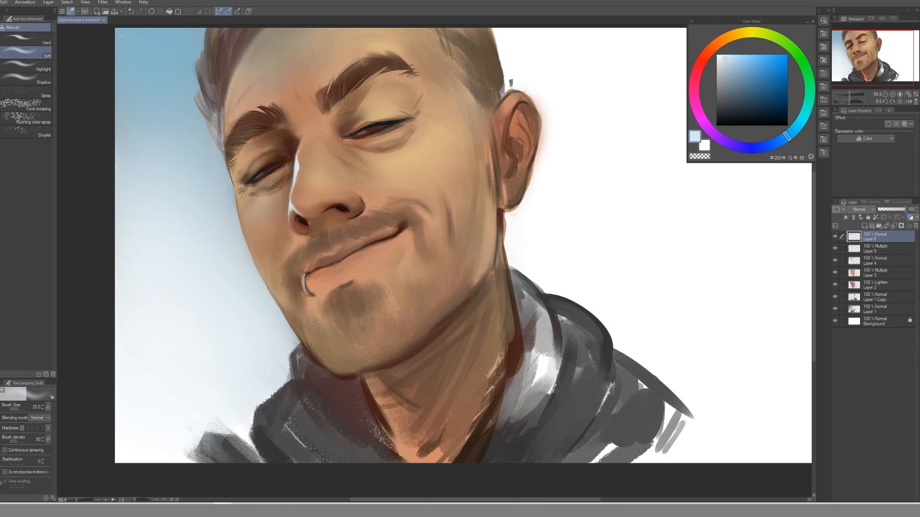
# Refine the rim light along the nose bridge with sampled skin and pale blue tones at airbrush sizes 10 to 12.
pyautogui.keyDown('alt'); pyautogui.click(298, 185); pyautogui.keyUp('alt')
pyautogui.keyDown('alt'); pyautogui.click(300, 148); pyautogui.keyUp('alt')
pyautogui.keyDown('alt'); pyautogui.click(300, 164); pyautogui.keyUp('alt')
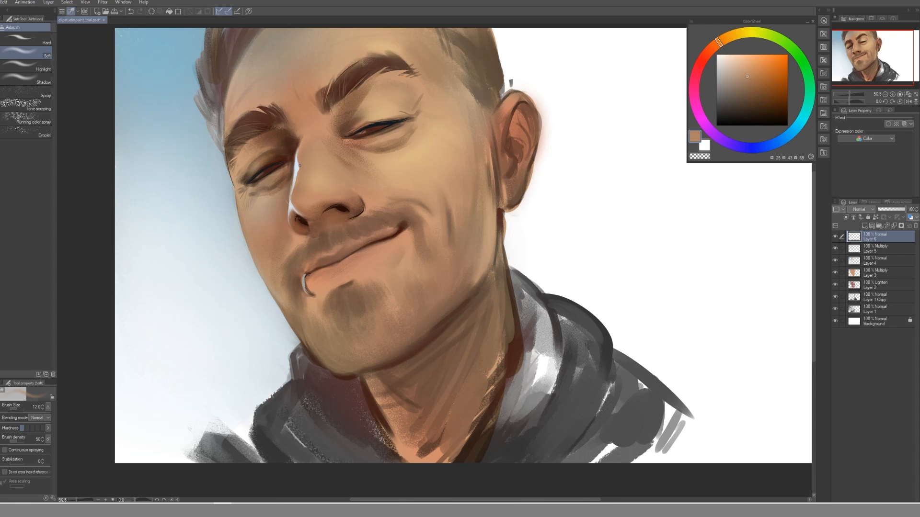
pyautogui.keyDown('alt'); pyautogui.click(293, 184); pyautogui.keyUp('alt')
pyautogui.moveTo(298, 170); pyautogui.dragTo(299, 160)
pyautogui.keyDown('alt'); pyautogui.click(300, 177); pyautogui.keyUp('alt')
pyautogui.keyDown('alt'); pyautogui.click(293, 184); pyautogui.keyUp('alt')
pyautogui.moveTo(294, 184); pyautogui.dragTo(296, 167)
pyautogui.keyDown('alt'); pyautogui.click(293, 149); pyautogui.keyUp('alt')
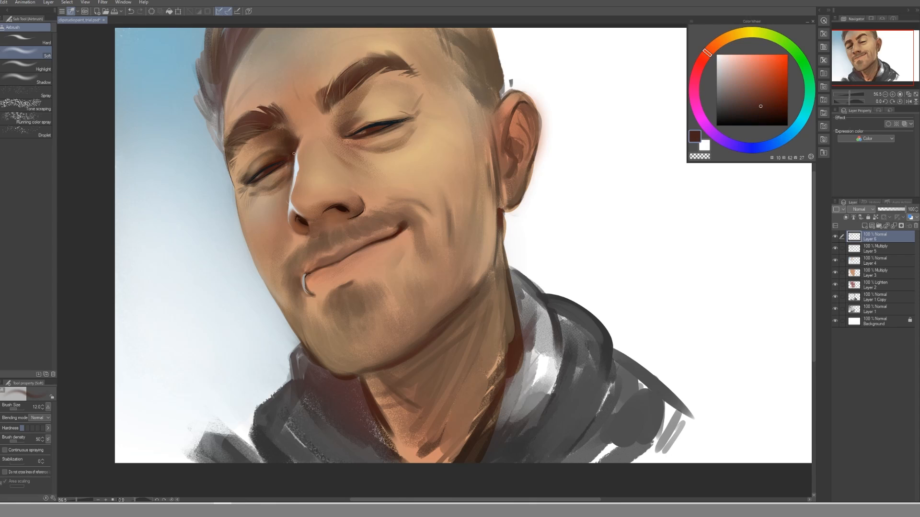
pyautogui.keyDown('alt'); pyautogui.click(297, 171); pyautogui.keyUp('alt')
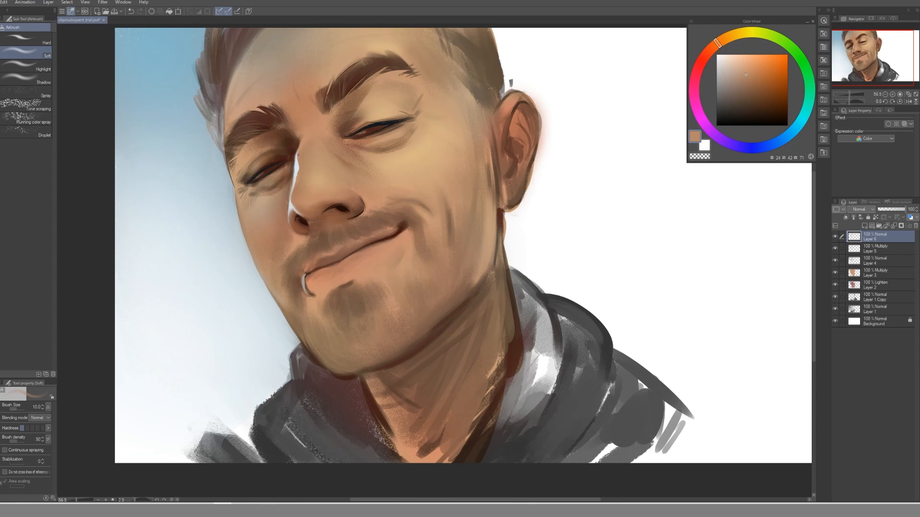
# Sample the pale blue rim light colour, enlarge the Soft airbrush to about 90 and add a soft glow on the far cheek.
pyautogui.keyDown('alt'); pyautogui.click(293, 186); pyautogui.keyUp('alt')
pyautogui.press(']')
pyautogui.press(']')
pyautogui.press(']')
pyautogui.press(']')
pyautogui.press(']')
pyautogui.press(']')
pyautogui.press(']')
pyautogui.moveTo(254, 205)
pyautogui.mouseDown()
pyautogui.moveTo(250, 233)
pyautogui.moveTo(258, 213)
pyautogui.mouseUp()
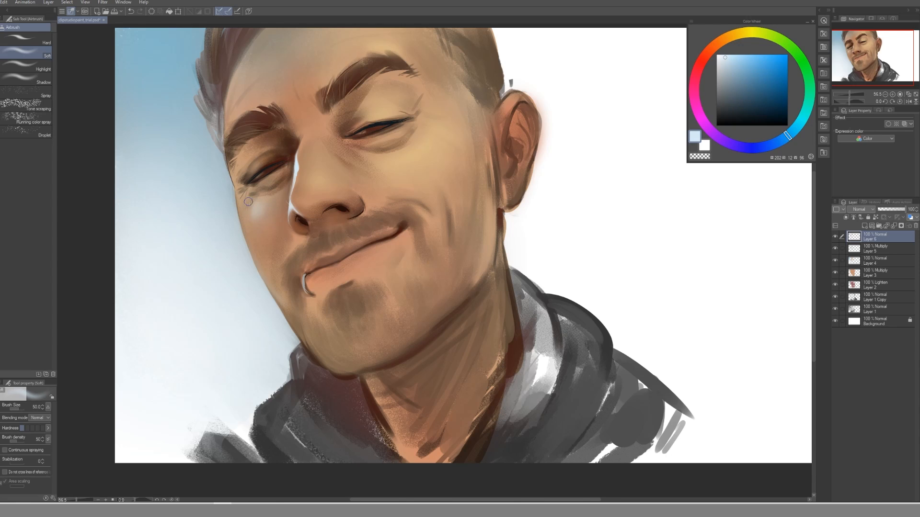
pyautogui.press(']')
# Airbrush the pale blue rim light along the far edge of the forehead and temple with a smaller brush.
pyautogui.press('[')
pyautogui.press('[')
pyautogui.press('[')
pyautogui.press('[')
pyautogui.press('[')
pyautogui.press('[')
pyautogui.press('[')
pyautogui.press('[')
pyautogui.moveTo(230, 89); pyautogui.dragTo(236, 71)
pyautogui.press(']')
pyautogui.press(']')
pyautogui.moveTo(232, 102)
pyautogui.mouseDown()
pyautogui.moveTo(244, 61)
pyautogui.moveTo(230, 114)
pyautogui.moveTo(237, 79)
pyautogui.mouseUp()
pyautogui.press(']')
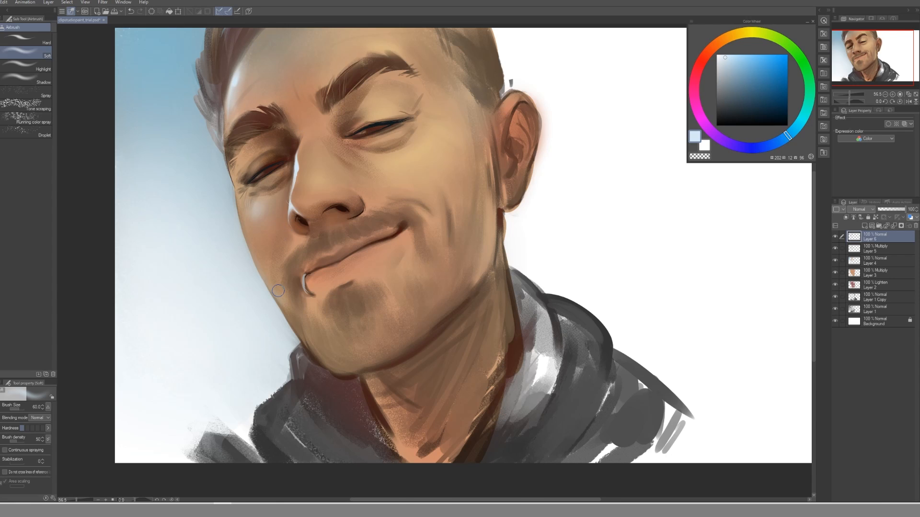
# Switch to the Rough pencil at size 70 and sample a brown skin tone below the nose.
pyautogui.press('[')
pyautogui.press('[')
pyautogui.press('[')
pyautogui.press('[')
pyautogui.press('[')
pyautogui.press('[')
pyautogui.press('p')
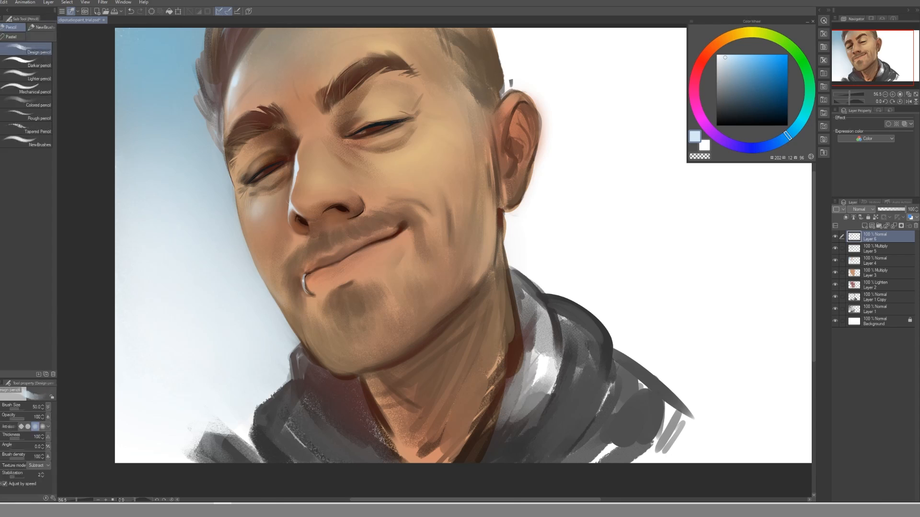
pyautogui.click(42, 77)
pyautogui.click(39, 117)
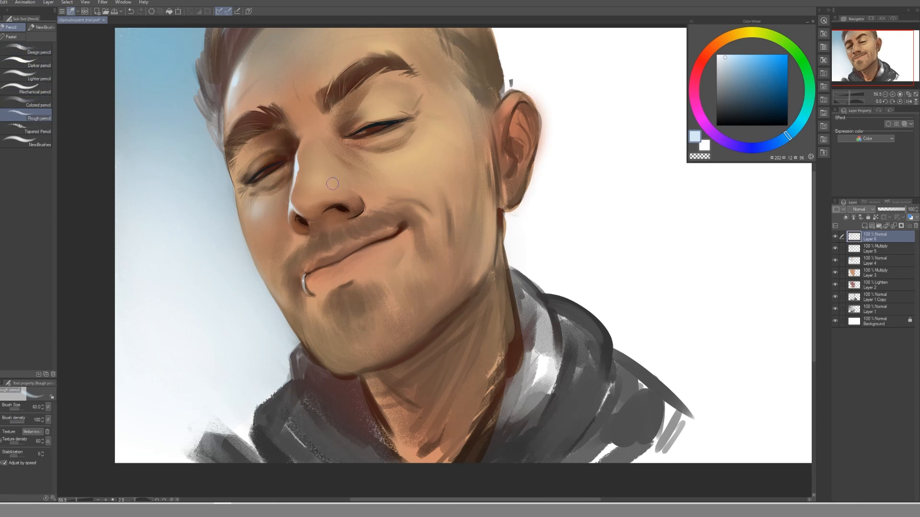
pyautogui.keyDown('alt'); pyautogui.click(319, 225); pyautogui.keyUp('alt')
pyautogui.press(']')
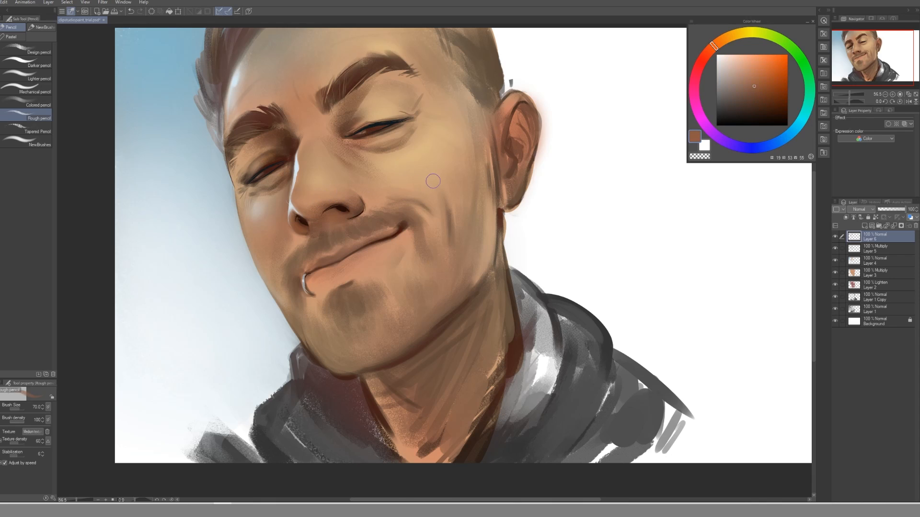
# Add a new Normal raster layer above the rim light layer.
pyautogui.rightClick(877, 352)
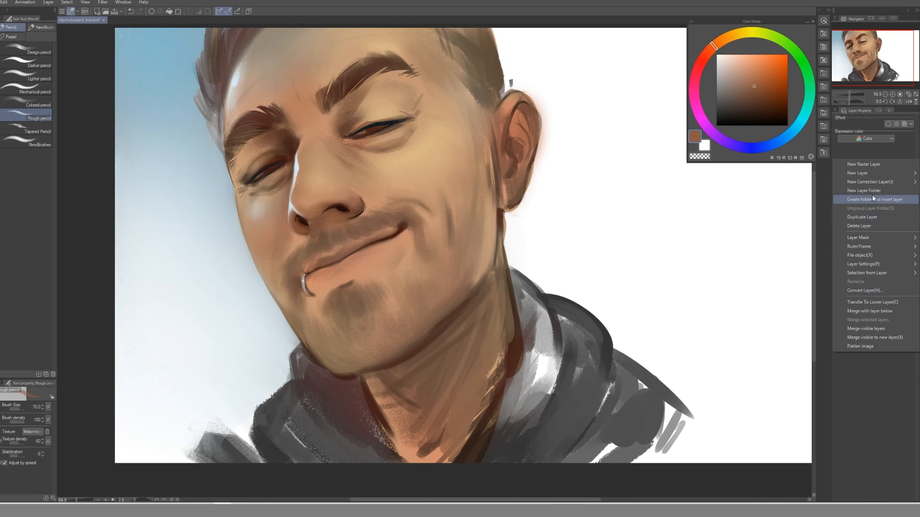
pyautogui.moveTo(868, 172)
pyautogui.click(814, 173)
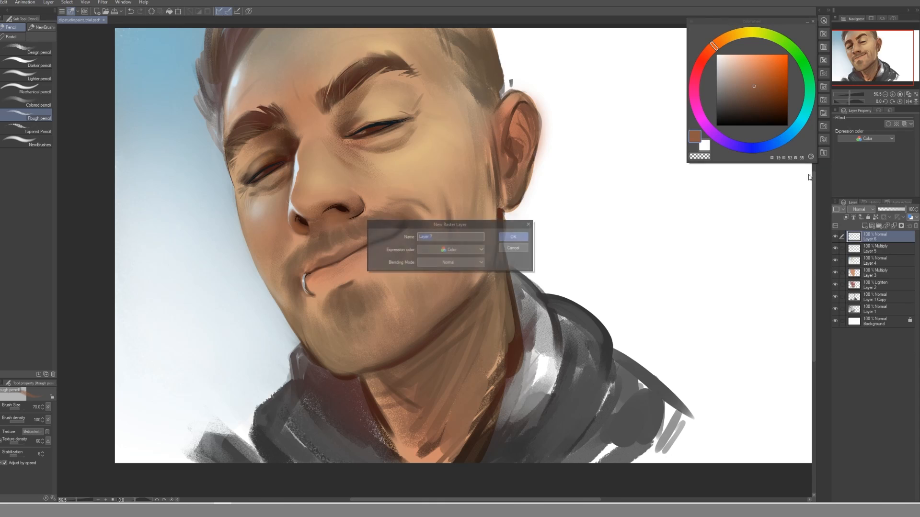
pyautogui.click(512, 236)
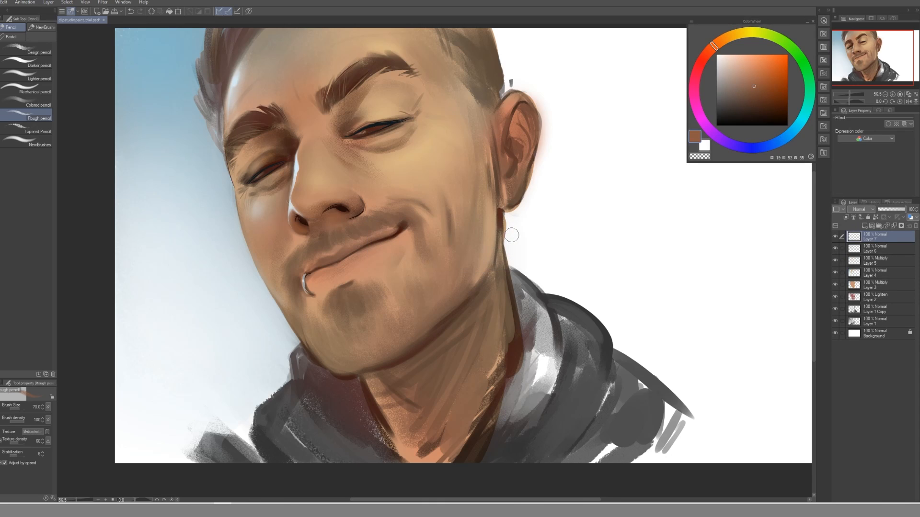
# Work over the nose tip with the Rough pencil at size 120 in sampled skin tones.
pyautogui.keyDown('alt'); pyautogui.click(310, 229); pyautogui.keyUp('alt')
pyautogui.press(']')
pyautogui.keyDown('alt'); pyautogui.click(312, 199); pyautogui.keyUp('alt')
pyautogui.keyDown('alt'); pyautogui.click(353, 194); pyautogui.keyUp('alt')
pyautogui.press(']')
pyautogui.press(']')
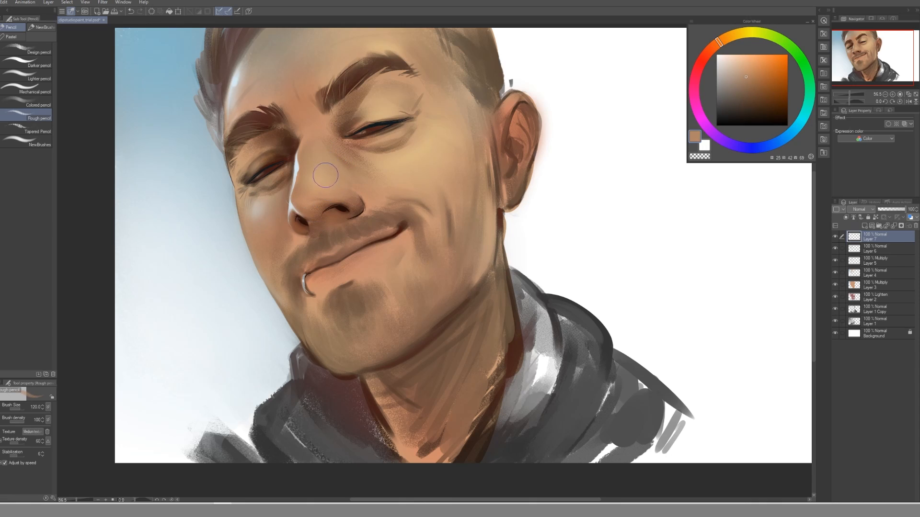
pyautogui.press(']')
pyautogui.press('[')
# Model the nose tip and near side with lighter and darker sampled skin tones at Rough pencil size 70.
pyautogui.keyDown('alt'); pyautogui.click(317, 201); pyautogui.keyUp('alt')
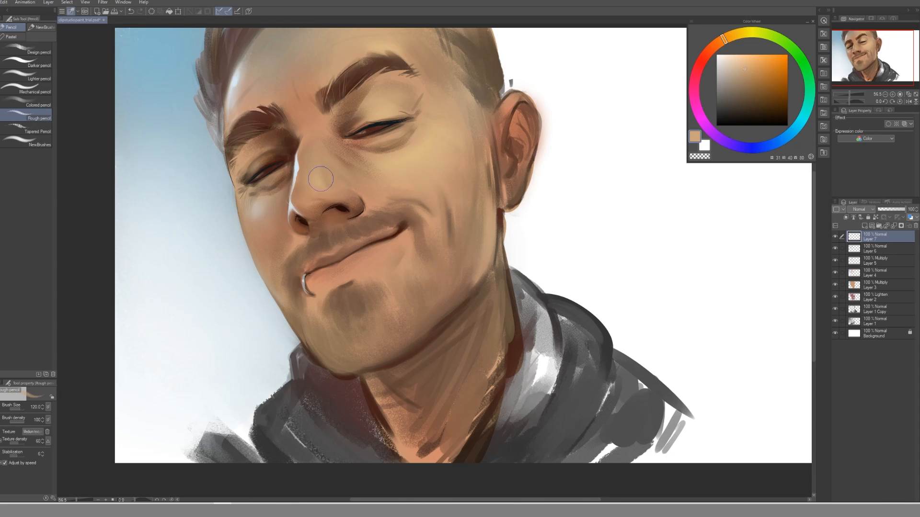
pyautogui.keyDown('alt'); pyautogui.click(318, 185); pyautogui.keyUp('alt')
pyautogui.press('[')
pyautogui.press('[')
pyautogui.press('[')
pyautogui.keyDown('alt'); pyautogui.click(340, 185); pyautogui.keyUp('alt')
pyautogui.press(']')
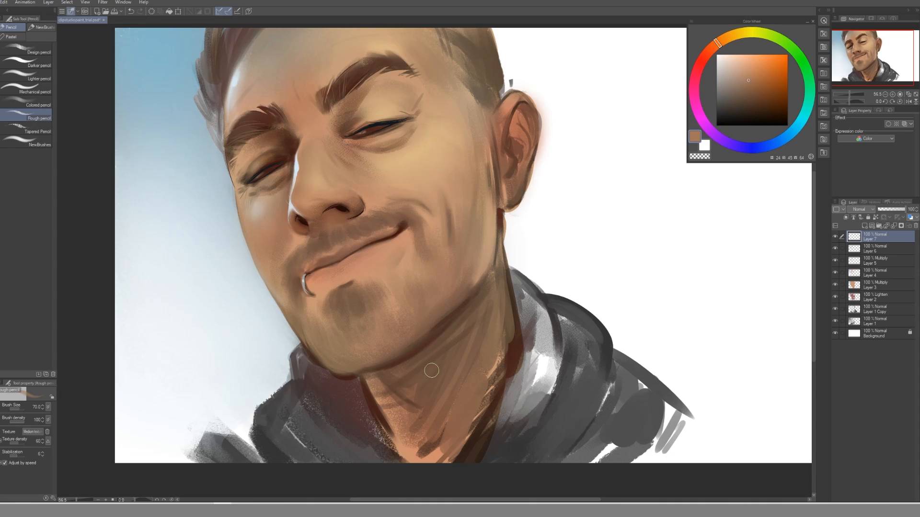
# Detail the near side of the nose above the nostril wing with a smaller Rough pencil and sampled tones.
pyautogui.keyDown('alt'); pyautogui.click(336, 174); pyautogui.keyUp('alt')
pyautogui.press('[')
pyautogui.press('[')
pyautogui.press('[')
pyautogui.press('[')
pyautogui.keyDown('alt'); pyautogui.click(364, 197); pyautogui.keyUp('alt')
# Paint sampled skin tone over the far cheek's pale blue glow with an enlarged Rough pencil.
pyautogui.keyDown('alt'); pyautogui.click(260, 244); pyautogui.keyUp('alt')
pyautogui.press(']')
pyautogui.press(']')
pyautogui.moveTo(259, 211); pyautogui.dragTo(257, 225)
pyautogui.keyDown('alt'); pyautogui.click(269, 197); pyautogui.keyUp('alt')
pyautogui.press(']')
pyautogui.press(']')
pyautogui.press(']')
pyautogui.press(']')
# Extend the far cheek shading downward with sampled cheek tones and the Rough pencil.
pyautogui.keyDown('alt'); pyautogui.click(267, 229); pyautogui.keyUp('alt')
pyautogui.press('[')
pyautogui.moveTo(264, 231)
pyautogui.mouseDown()
pyautogui.moveTo(262, 252)
pyautogui.moveTo(246, 212)
pyautogui.moveTo(256, 242)
pyautogui.mouseUp()
pyautogui.keyDown('alt'); pyautogui.click(245, 229); pyautogui.keyUp('alt')
pyautogui.keyDown('alt'); pyautogui.click(254, 259); pyautogui.keyUp('alt')
pyautogui.press('[')
# Lighten the skin below the near eye with a sampled light skin tone and the Rough pencil at size 80.
pyautogui.keyDown('alt'); pyautogui.click(405, 146); pyautogui.keyUp('alt')
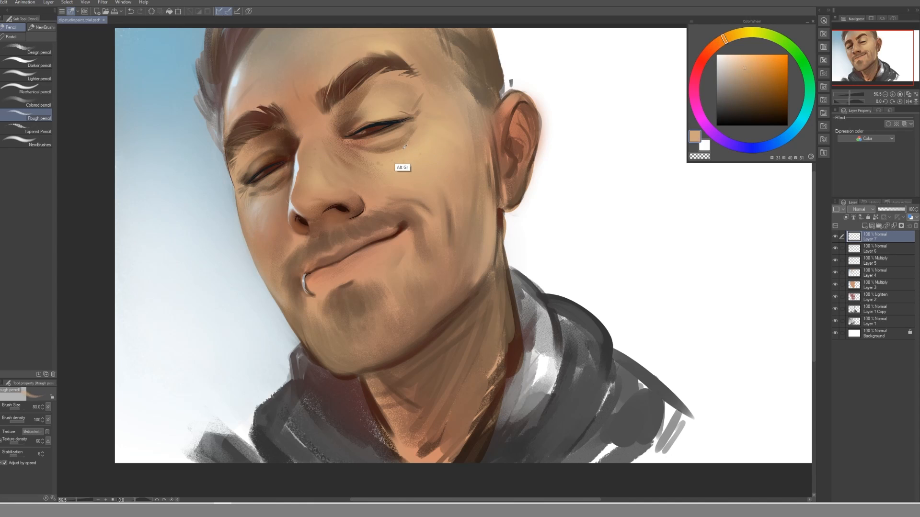
pyautogui.moveTo(403, 133); pyautogui.dragTo(404, 146)
pyautogui.keyDown('alt'); pyautogui.click(403, 150); pyautogui.keyUp('alt')
pyautogui.press('[')
pyautogui.press('[')
pyautogui.press('[')
pyautogui.press('[')
# Paint dark irises into both narrowed eyes with sampled dark tones and a small Rough pencil.
pyautogui.keyDown('alt'); pyautogui.click(275, 211); pyautogui.keyUp('alt')
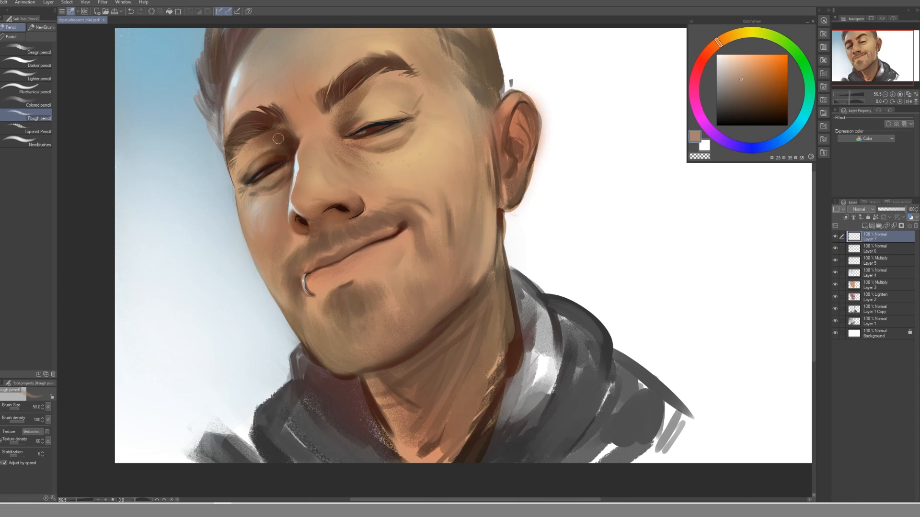
pyautogui.keyDown('alt'); pyautogui.click(386, 143); pyautogui.keyUp('alt')
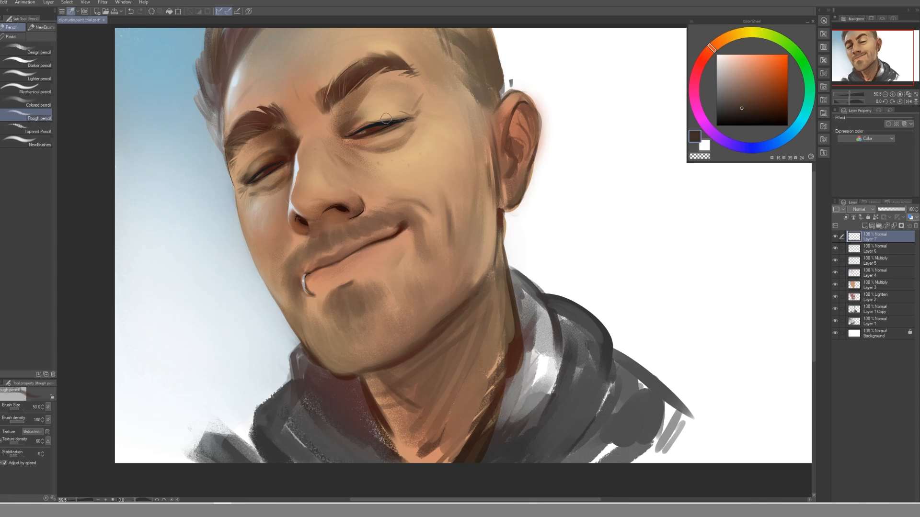
pyautogui.keyDown('alt'); pyautogui.click(271, 166); pyautogui.keyUp('alt')
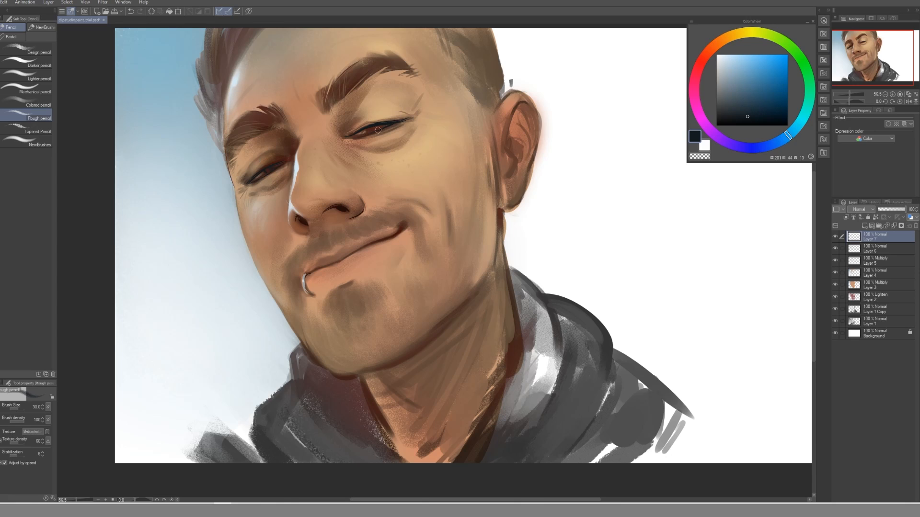
pyautogui.press(']')
pyautogui.moveTo(376, 129)
pyautogui.mouseDown()
pyautogui.moveTo(410, 152)
pyautogui.moveTo(376, 128)
pyautogui.mouseUp()
pyautogui.press(']')
pyautogui.press(']')
# Refine the far eye's outer corner and lower lid with sampled brown tones at Rough pencil size 15 to 17.
pyautogui.keyDown('alt'); pyautogui.click(242, 183); pyautogui.keyUp('alt')
pyautogui.keyDown('alt'); pyautogui.click(218, 215); pyautogui.keyUp('alt')
pyautogui.press('[')
pyautogui.press('[')
pyautogui.press('[')
pyautogui.keyDown('alt'); pyautogui.click(254, 189); pyautogui.keyUp('alt')
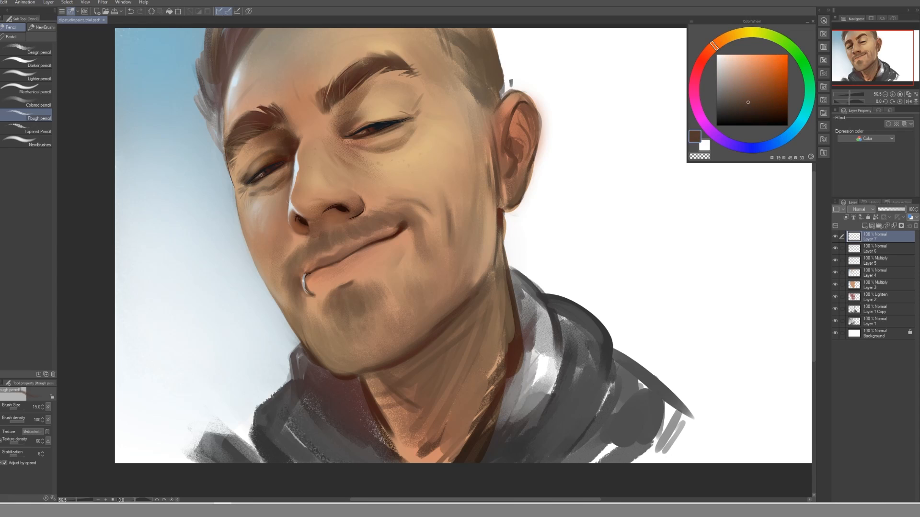
pyautogui.keyDown('alt'); pyautogui.click(261, 194); pyautogui.keyUp('alt')
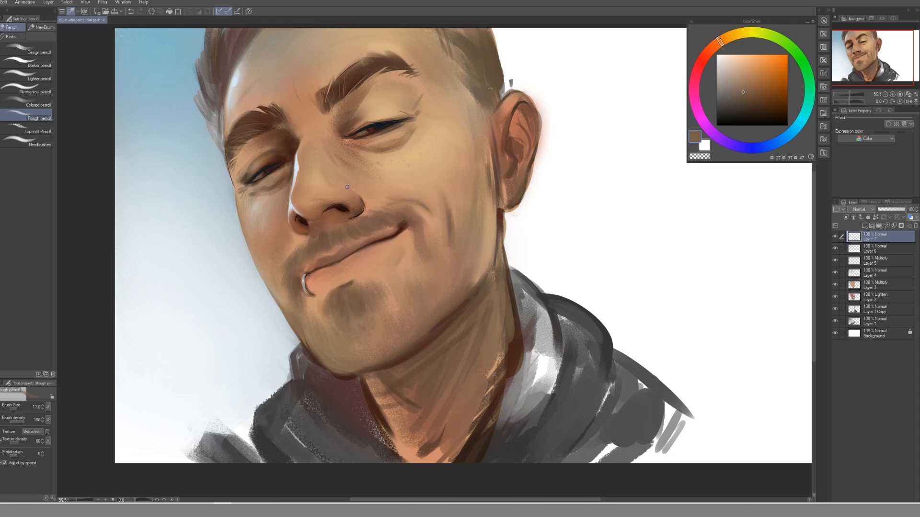
# Shade the far eye's upper lid with sampled eyelid tones and a slightly larger Rough pencil.
pyautogui.keyDown('alt'); pyautogui.click(266, 160); pyautogui.keyUp('alt')
pyautogui.press(']')
pyautogui.press(']')
pyautogui.keyDown('alt'); pyautogui.click(261, 151); pyautogui.keyUp('alt')
pyautogui.press(']')
# Switch to the NewBrushes pencil at size 100 and blend the far upper eyelid with sampled light and dark brown tones.
pyautogui.click(39, 136)
pyautogui.keyDown('alt'); pyautogui.click(277, 151); pyautogui.keyUp('alt')
pyautogui.keyDown('alt'); pyautogui.click(248, 173); pyautogui.keyUp('alt')
pyautogui.press(']')
pyautogui.keyDown('alt'); pyautogui.click(246, 163); pyautogui.keyUp('alt')
pyautogui.press(']')
pyautogui.keyDown('alt'); pyautogui.click(248, 156); pyautogui.keyUp('alt')
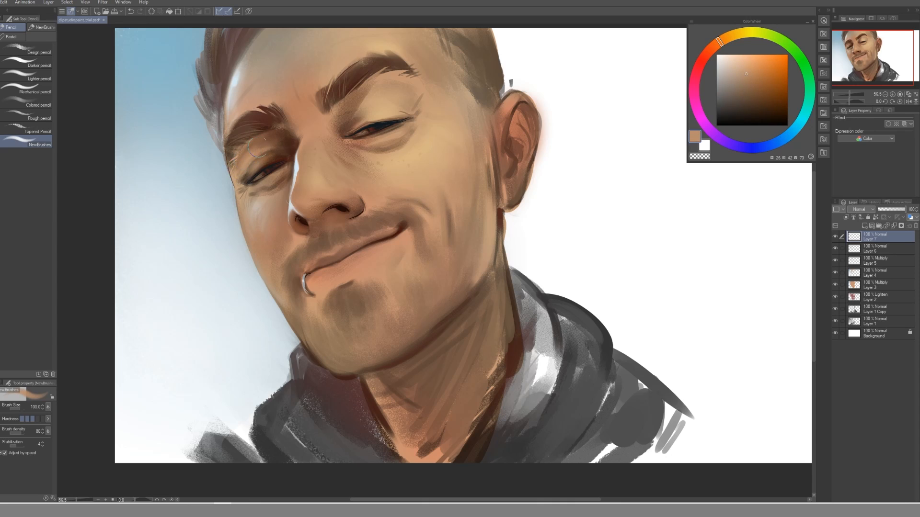
pyautogui.keyDown('alt'); pyautogui.click(281, 145); pyautogui.keyUp('alt')
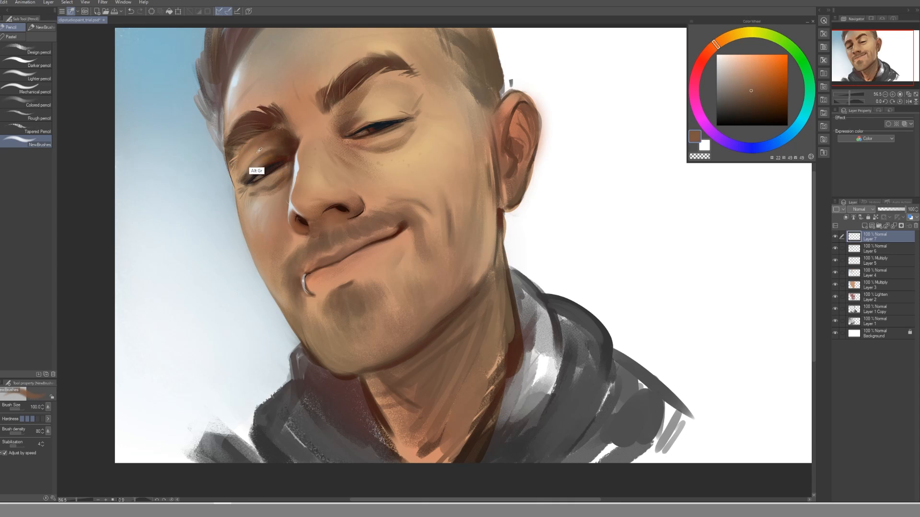
pyautogui.keyDown('alt'); pyautogui.click(286, 154); pyautogui.keyUp('alt')
pyautogui.keyDown('alt'); pyautogui.click(273, 162); pyautogui.keyUp('alt')
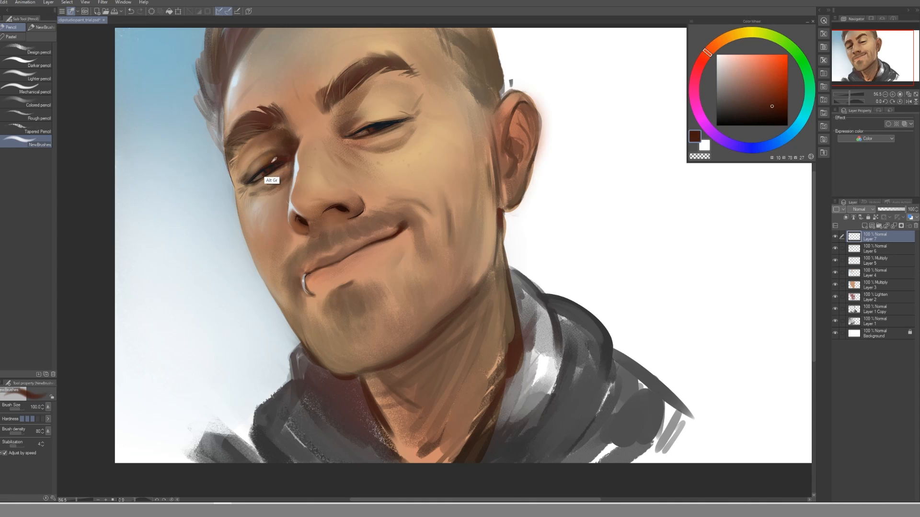
# Refine the narrowed eyes' lids and inner corners with sampled brown tones and the pencil reduced to size 25.
pyautogui.press('[')
pyautogui.press('[')
pyautogui.press('[')
pyautogui.press('[')
pyautogui.press('[')
pyautogui.press('[')
pyautogui.press('[')
pyautogui.press('[')
pyautogui.press('[')
pyautogui.press('[')
pyautogui.press('[')
pyautogui.press(']')
pyautogui.keyDown('alt'); pyautogui.click(355, 141); pyautogui.keyUp('alt')
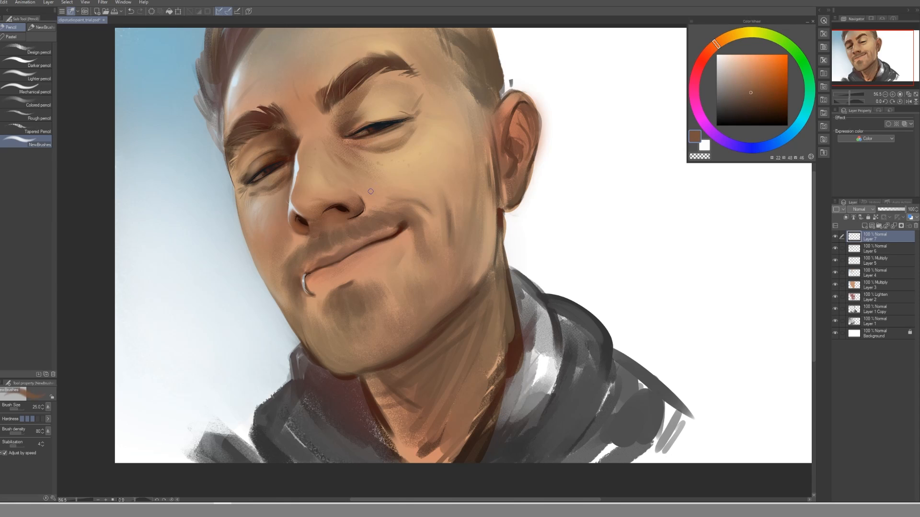
# Smooth the near side of the nose with sampled light skin tones at pencil size 100.
pyautogui.keyDown('alt'); pyautogui.click(329, 176); pyautogui.keyUp('alt')
pyautogui.press(']')
pyautogui.press(']')
pyautogui.press(']')
pyautogui.press(']')
pyautogui.keyDown('alt'); pyautogui.click(331, 185); pyautogui.keyUp('alt')
pyautogui.press(']')
pyautogui.moveTo(311, 177); pyautogui.dragTo(334, 183)
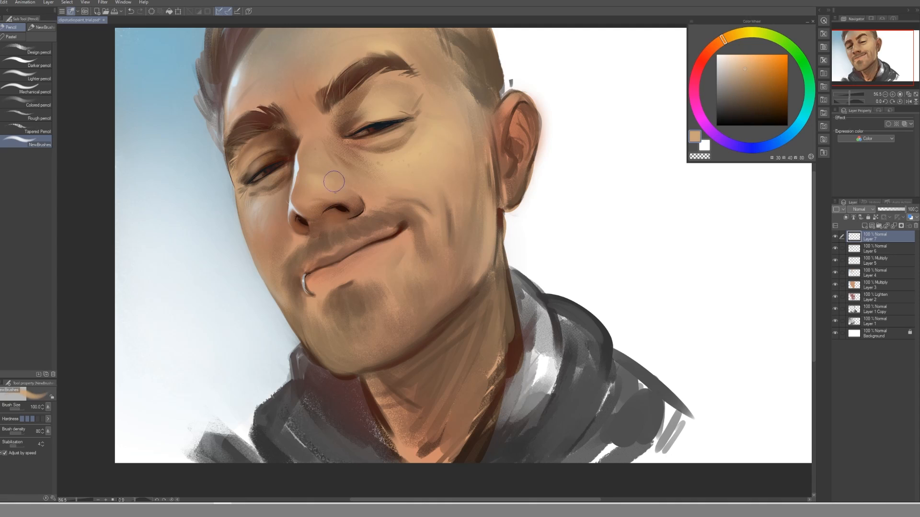
# Blend the nose tip and its underside with sampled warm brown tones, using a pencil size up to 120.
pyautogui.keyDown('alt'); pyautogui.click(325, 218); pyautogui.keyUp('alt')
pyautogui.press('[')
pyautogui.keyDown('alt'); pyautogui.click(320, 213); pyautogui.keyUp('alt')
pyautogui.press(']')
pyautogui.press(']')
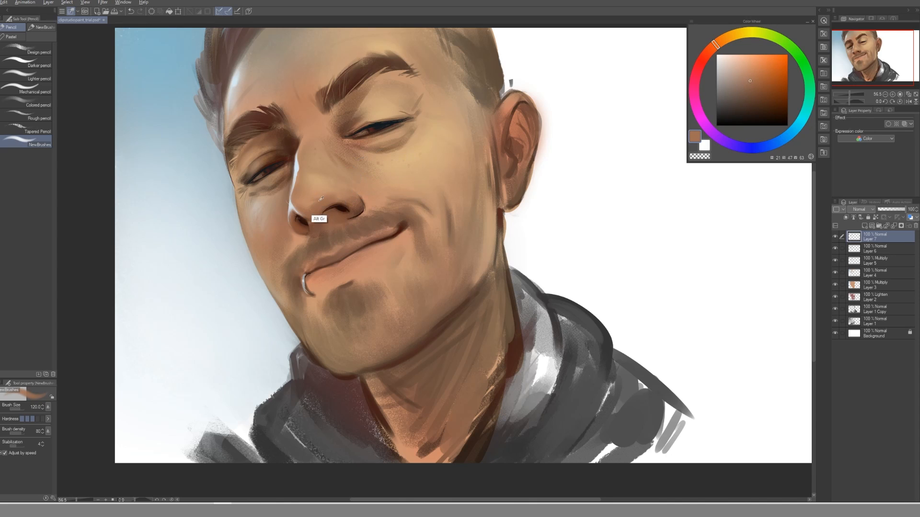
pyautogui.keyDown('alt'); pyautogui.click(309, 204); pyautogui.keyUp('alt')
pyautogui.press('[')
pyautogui.press('[')
pyautogui.keyDown('alt'); pyautogui.click(308, 204); pyautogui.keyUp('alt')
pyautogui.keyDown('alt'); pyautogui.click(309, 205); pyautogui.keyUp('alt')
pyautogui.keyDown('alt'); pyautogui.click(321, 210); pyautogui.keyUp('alt')
pyautogui.keyDown('alt'); pyautogui.click(334, 230); pyautogui.keyUp('alt')
# Warm the area between nose and moustache with a custom orange-brown and sampled brown tones, starting around pencil size 50.
pyautogui.click(718, 42)
pyautogui.click(757, 84)
pyautogui.press('[')
pyautogui.press('[')
pyautogui.keyDown('alt'); pyautogui.click(325, 239); pyautogui.keyUp('alt')
pyautogui.press(']')
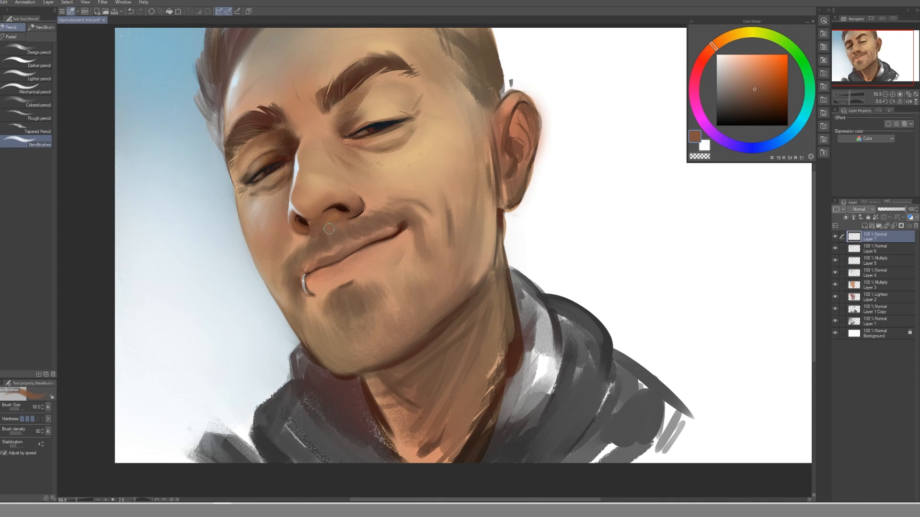
pyautogui.keyDown('alt'); pyautogui.click(333, 237); pyautogui.keyUp('alt')
pyautogui.press(']')
pyautogui.press(']')
# Deepen the near nostril with a sampled very dark reddish brown at pencil size 30.
pyautogui.keyDown('alt'); pyautogui.click(342, 204); pyautogui.keyUp('alt')
pyautogui.press('[')
pyautogui.press('[')
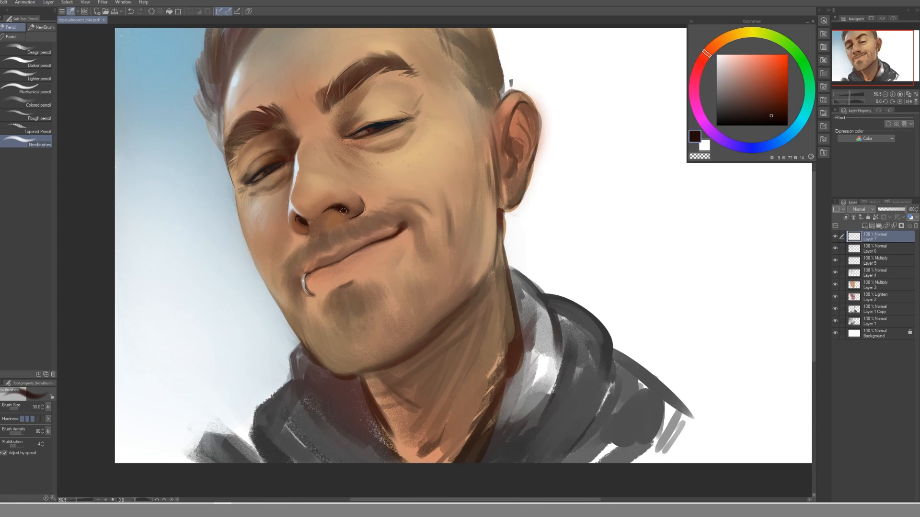
pyautogui.press(']')
# Blend the near cheek and temple beside the ear with sampled light tan tones, enlarging the pencil from 80 to 150.
pyautogui.keyDown('alt'); pyautogui.click(401, 170); pyautogui.keyUp('alt')
pyautogui.press(']')
pyautogui.press(']')
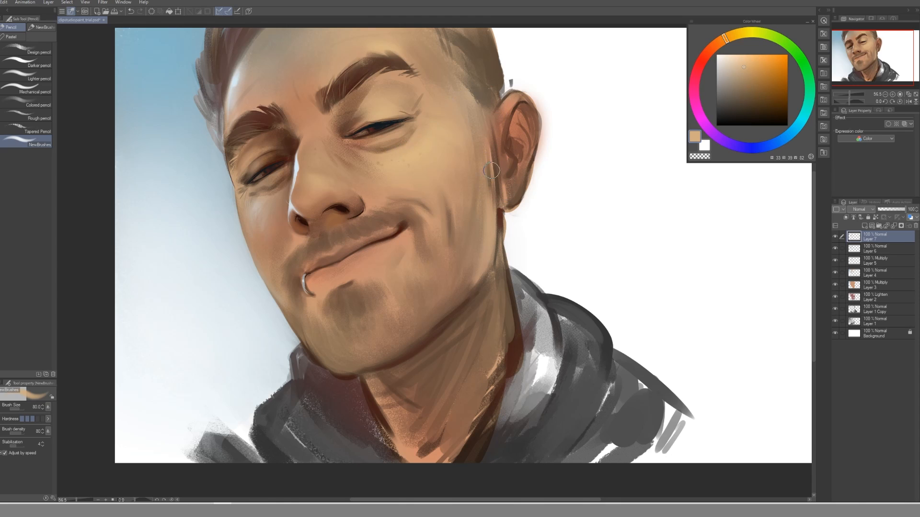
pyautogui.keyDown('alt'); pyautogui.click(468, 117); pyautogui.keyUp('alt')
pyautogui.press(']')
pyautogui.press(']')
pyautogui.press(']')
pyautogui.keyDown('alt'); pyautogui.click(467, 157); pyautogui.keyUp('alt')
pyautogui.press(']')
pyautogui.press(']')
pyautogui.press(']')
pyautogui.press(']')
pyautogui.press('[')
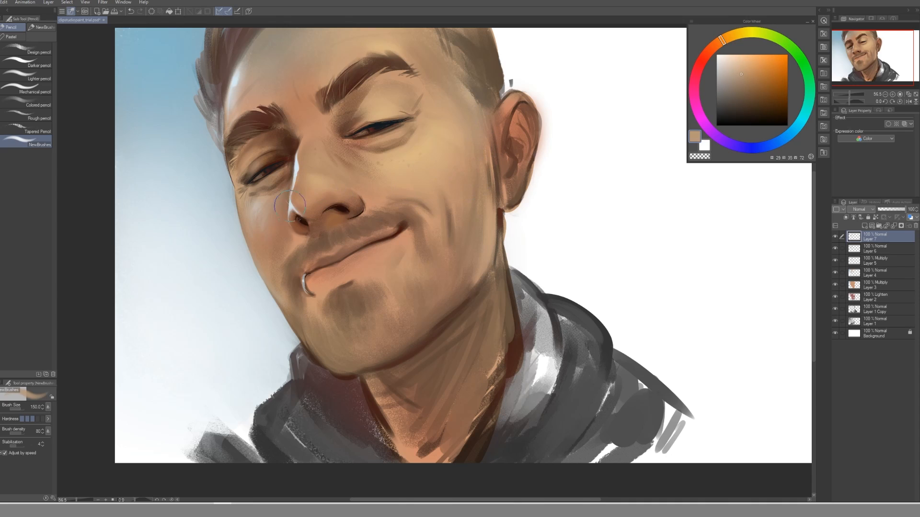
# Shade the far cheek beside the nostril and moustache with sampled brown skin tones at about pencil size 100.
pyautogui.keyDown('alt'); pyautogui.click(301, 243); pyautogui.keyUp('alt')
pyautogui.keyDown('alt'); pyautogui.click(285, 251); pyautogui.keyUp('alt')
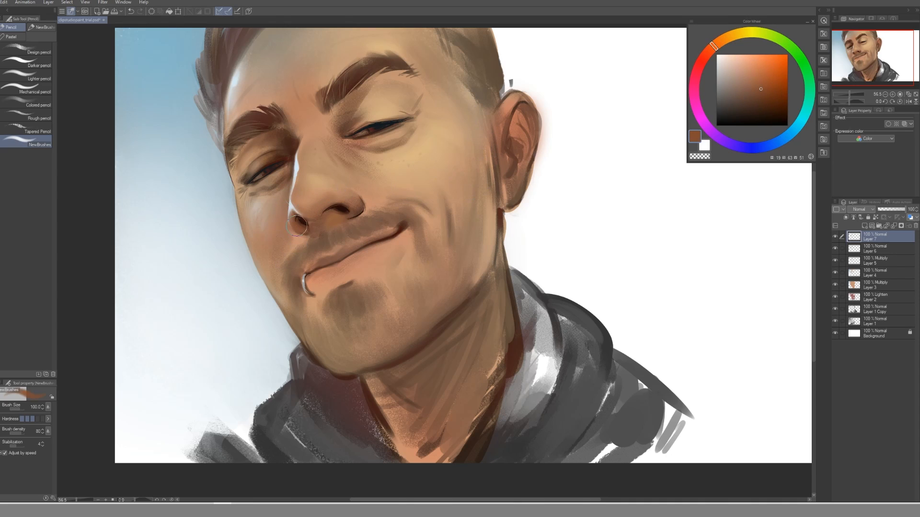
pyautogui.keyDown('alt'); pyautogui.click(304, 242); pyautogui.keyUp('alt')
pyautogui.keyDown('alt'); pyautogui.click(303, 247); pyautogui.keyUp('alt')
pyautogui.press(']')
pyautogui.keyDown('alt'); pyautogui.click(266, 273); pyautogui.keyUp('alt')
pyautogui.keyDown('alt'); pyautogui.click(275, 254); pyautogui.keyUp('alt')
pyautogui.keyDown('alt'); pyautogui.click(259, 273); pyautogui.keyUp('alt')
# Clean up the far cheek's outer contour with sampled pale blue background colour and a small pencil of size 30 to 40.
pyautogui.keyDown('alt'); pyautogui.click(249, 244); pyautogui.keyUp('alt')
pyautogui.keyDown('alt'); pyautogui.click(250, 245); pyautogui.keyUp('alt')
pyautogui.press('[')
pyautogui.press('[')
pyautogui.press('[')
pyautogui.press('[')
pyautogui.keyDown('alt'); pyautogui.click(238, 250); pyautogui.keyUp('alt')
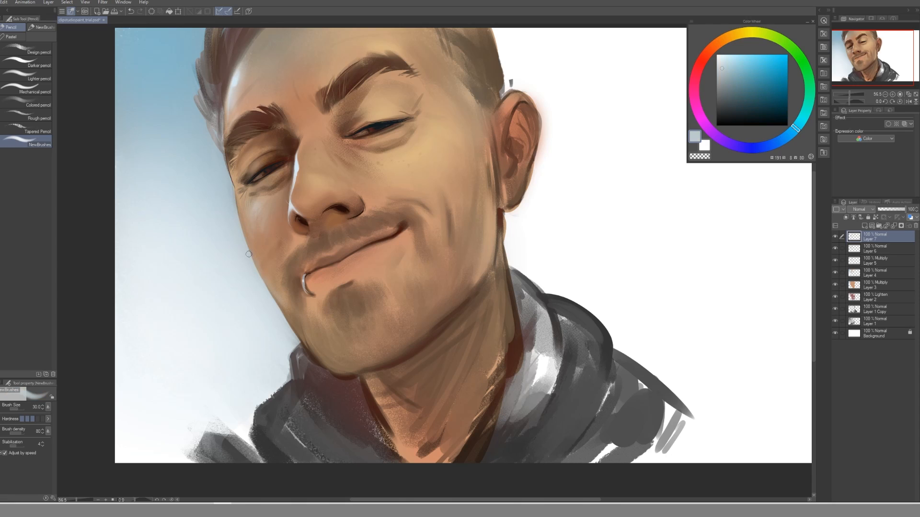
pyautogui.press(']')
pyautogui.moveTo(238, 210); pyautogui.dragTo(252, 257)
# Rework the far cheek and jaw edge with sampled skin browns, enlarging the pencil to size 70.
pyautogui.keyDown('alt'); pyautogui.click(252, 260); pyautogui.keyUp('alt')
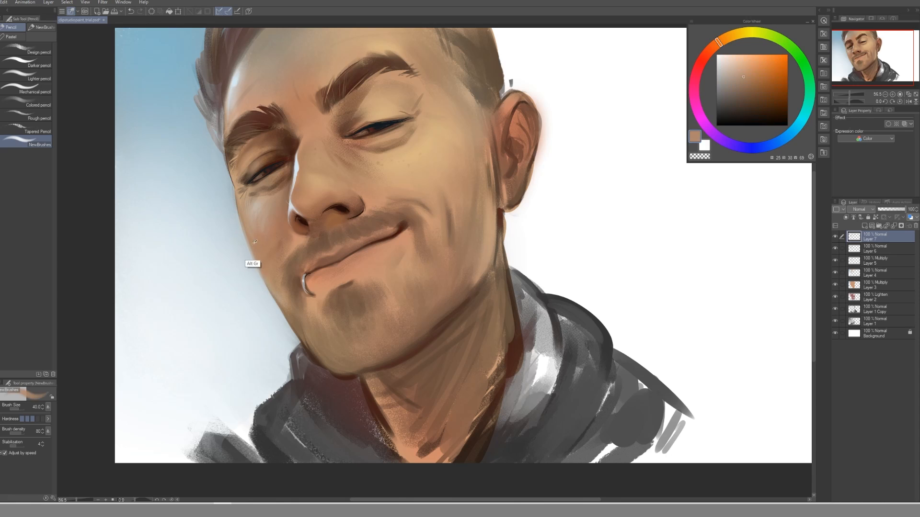
pyautogui.keyDown('alt'); pyautogui.click(264, 285); pyautogui.keyUp('alt')
pyautogui.keyDown('alt'); pyautogui.click(268, 273); pyautogui.keyUp('alt')
pyautogui.keyDown('alt'); pyautogui.click(267, 273); pyautogui.keyUp('alt')
pyautogui.press(']')
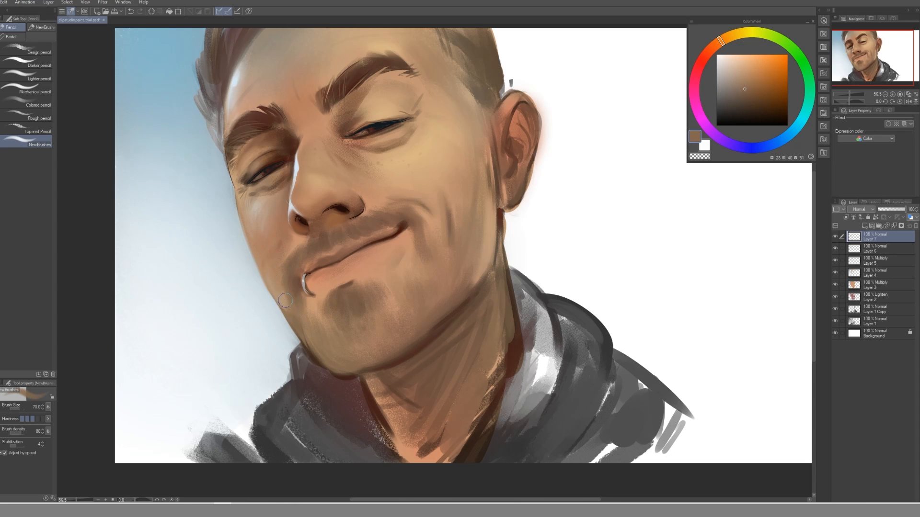
# Trim the far jaw and cheek silhouette with sampled background blues at pencil size 60 down to 40.
pyautogui.press('[')
pyautogui.press('[')
pyautogui.keyDown('alt'); pyautogui.click(259, 303); pyautogui.keyUp('alt')
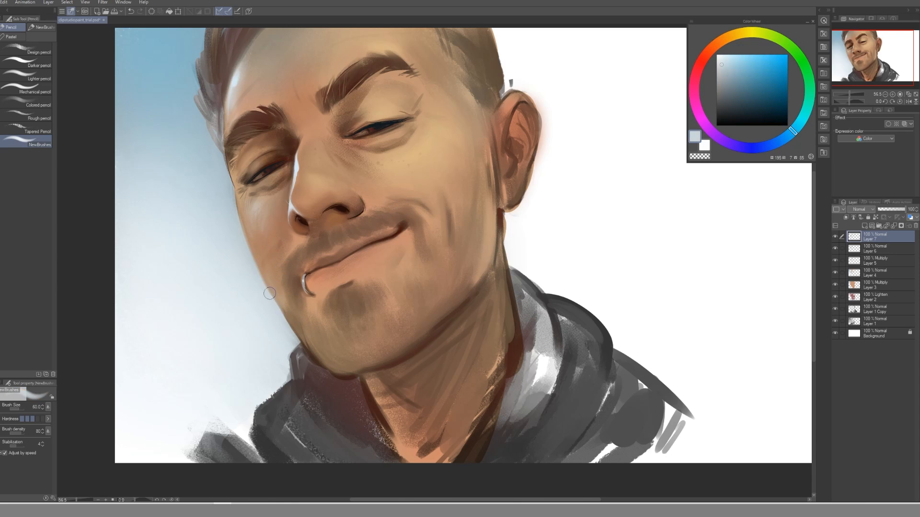
pyautogui.press('[')
pyautogui.keyDown('alt'); pyautogui.click(284, 322); pyautogui.keyUp('alt')
pyautogui.moveTo(282, 311); pyautogui.dragTo(292, 332)
pyautogui.press('[')
pyautogui.keyDown('alt'); pyautogui.click(234, 222); pyautogui.keyUp('alt')
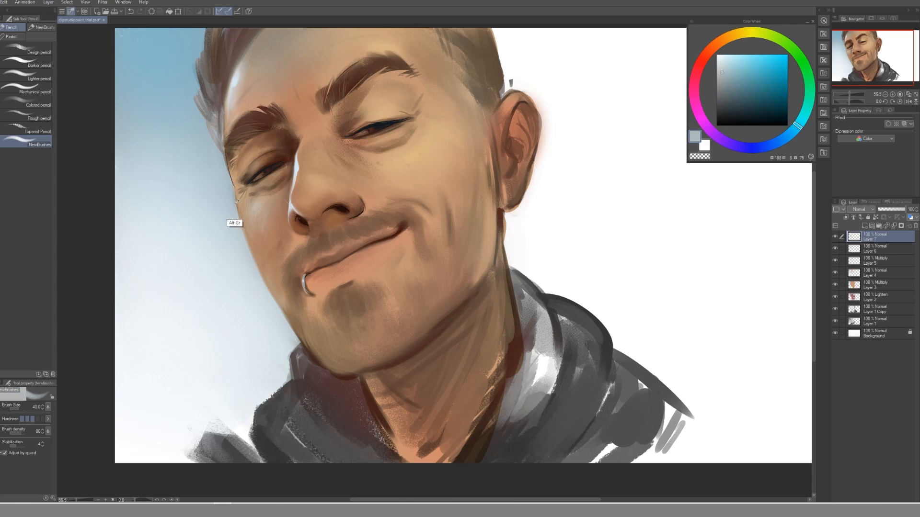
pyautogui.keyDown('alt'); pyautogui.click(235, 238); pyautogui.keyUp('alt')
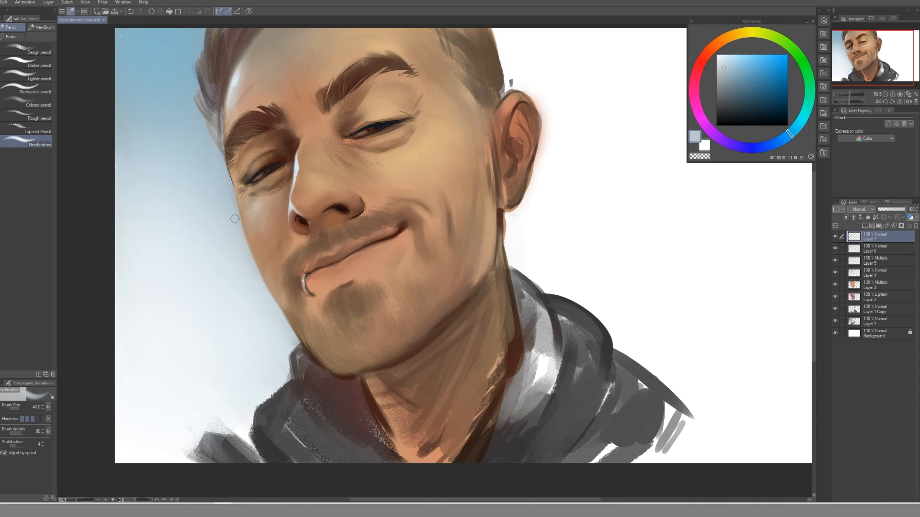
# Blend the far cheek's interior with sampled skin tones, enlarging the pencil to size 150.
pyautogui.press(']')
pyautogui.keyDown('alt'); pyautogui.click(252, 231); pyautogui.keyUp('alt')
pyautogui.press(']')
pyautogui.press(']')
pyautogui.keyDown('alt'); pyautogui.click(270, 258); pyautogui.keyUp('alt')
pyautogui.press(']')
pyautogui.press(']')
pyautogui.keyDown('alt'); pyautogui.click(266, 231); pyautogui.keyUp('alt')
pyautogui.press(']')
pyautogui.press(']')
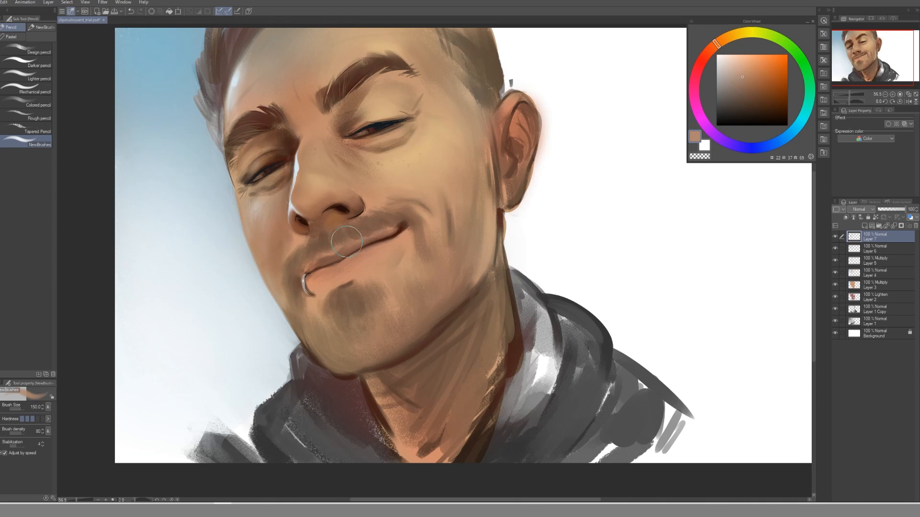
# Soften the near cheek toward the temple with a sampled tan tone at about pencil size 170.
pyautogui.keyDown('alt'); pyautogui.click(410, 214); pyautogui.keyUp('alt')
pyautogui.press(']')
pyautogui.press(']')
pyautogui.press('[')
pyautogui.press('[')
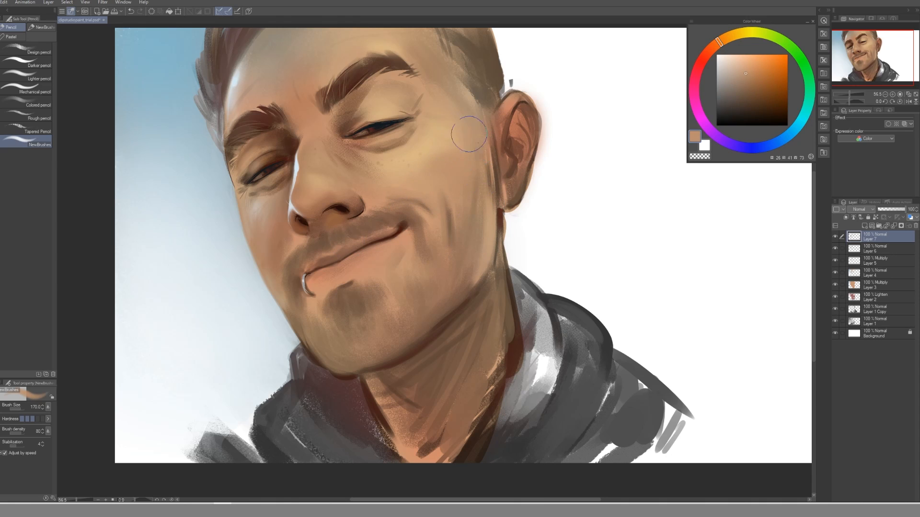
pyautogui.press(']')
# Warm the near upper eyelid and cheek with sampled reddish-brown skin tones at pencil size 250.
pyautogui.keyDown('alt'); pyautogui.click(360, 110); pyautogui.keyUp('alt')
pyautogui.press(']')
pyautogui.moveTo(395, 87); pyautogui.dragTo(424, 99)
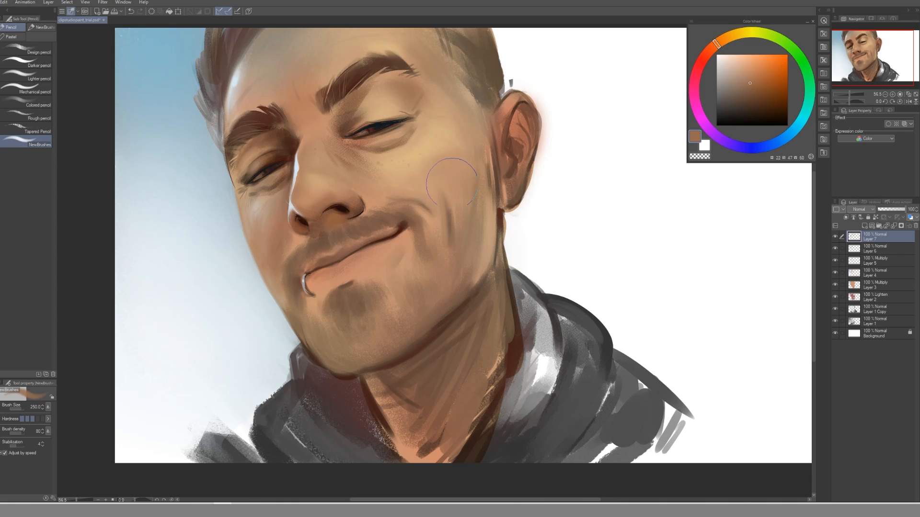
pyautogui.keyDown('alt'); pyautogui.click(421, 124); pyautogui.keyUp('alt')
pyautogui.keyDown('alt'); pyautogui.click(415, 102); pyautogui.keyUp('alt')
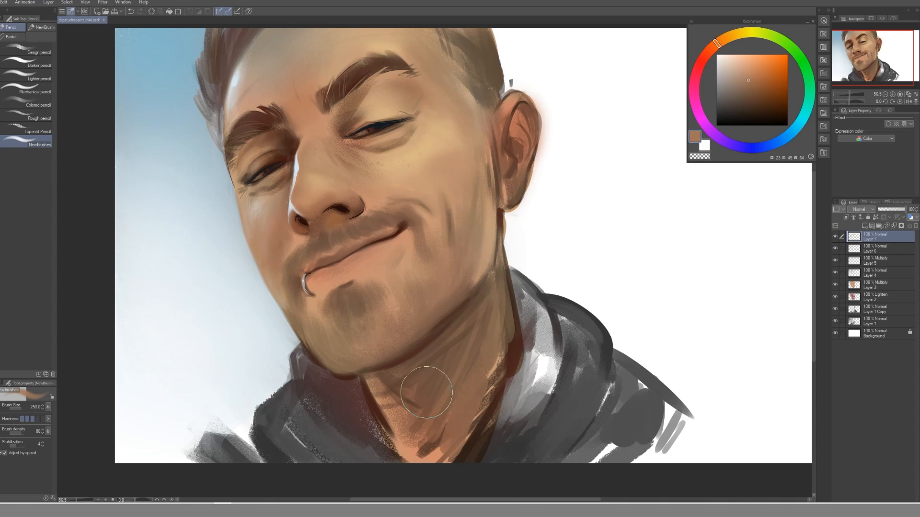
# Shade the moustache and stubble beside the lip ring with a sampled grey-brown at pencil size 60.
pyautogui.keyDown('alt'); pyautogui.click(355, 202); pyautogui.keyUp('alt')
pyautogui.press('[')
pyautogui.press('[')
pyautogui.keyDown('alt'); pyautogui.click(332, 237); pyautogui.keyUp('alt')
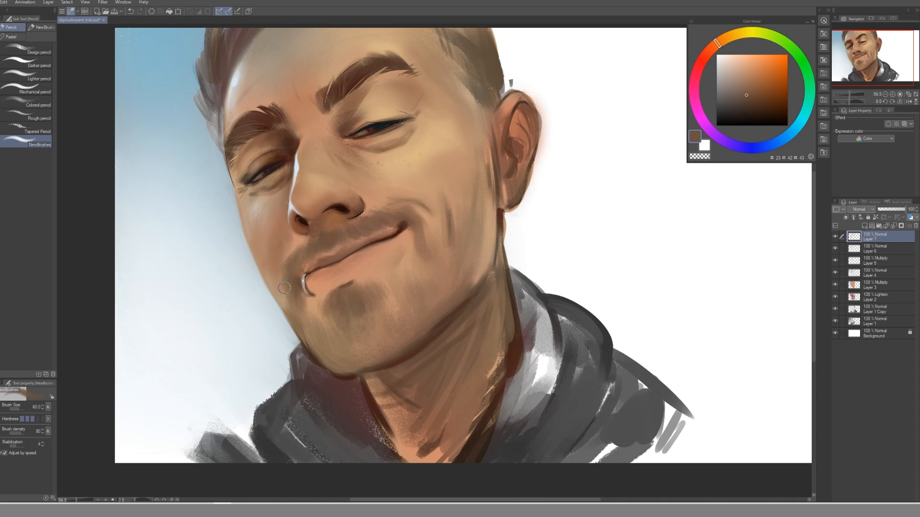
# Dot small moles and freckles on the forehead and cheeks with sampled brown tones and a pencil of about size 20.
pyautogui.moveTo(355, 173); pyautogui.dragTo(335, 177)
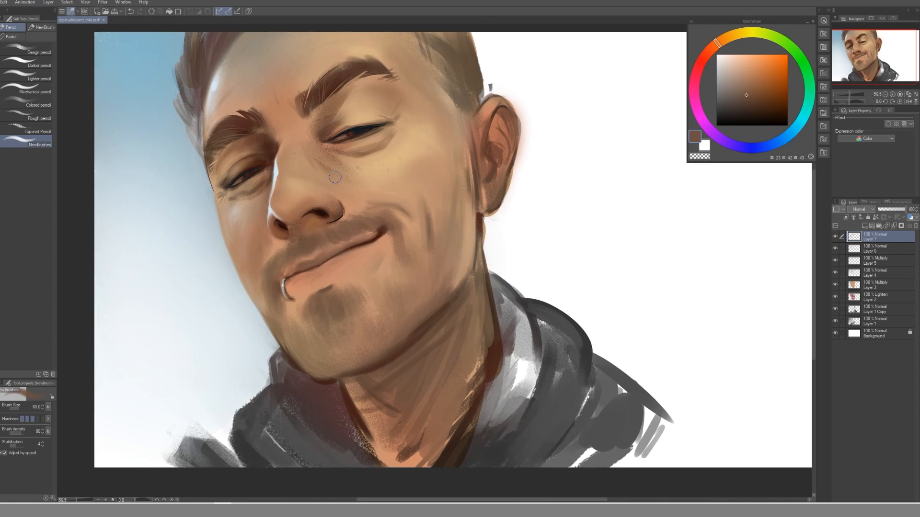
pyautogui.keyDown('alt'); pyautogui.click(338, 190); pyautogui.keyUp('alt')
pyautogui.press('[')
pyautogui.keyDown('alt'); pyautogui.click(314, 151); pyautogui.keyUp('alt')
pyautogui.press(']')
pyautogui.keyDown('alt'); pyautogui.click(423, 154); pyautogui.keyUp('alt')
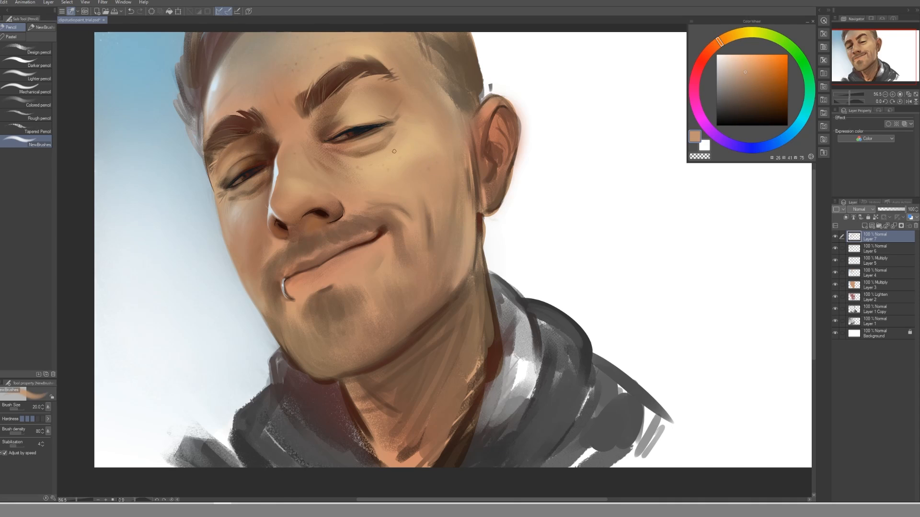
# Even out the near cheek below the eye with sampled tan tones at pencil size 50.
pyautogui.keyDown('alt'); pyautogui.click(417, 160); pyautogui.keyUp('alt')
pyautogui.press(']')
pyautogui.press(']')
pyautogui.press(']')
pyautogui.keyDown('alt'); pyautogui.click(421, 181); pyautogui.keyUp('alt')
pyautogui.moveTo(298, 246); pyautogui.dragTo(273, 241)
# Add a new raster layer with the Overlay blending mode on top of the layer stack.
pyautogui.rightClick(855, 378)
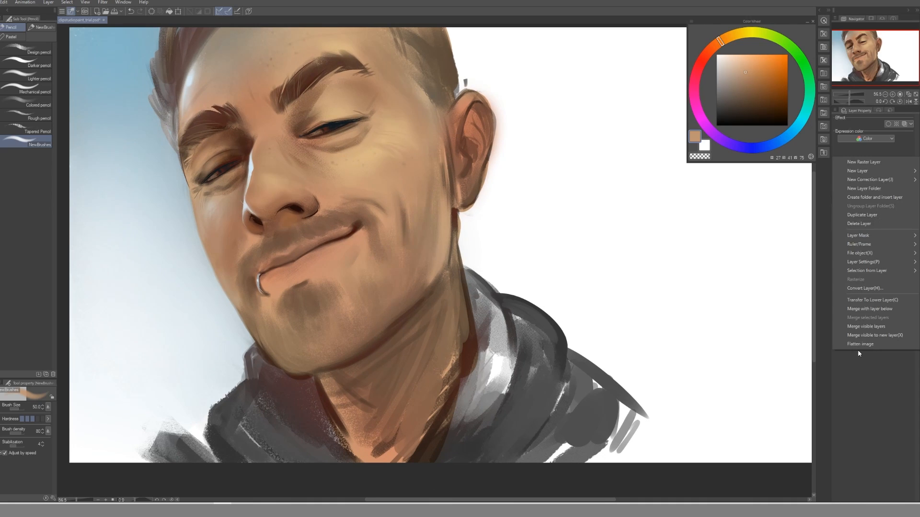
pyautogui.moveTo(872, 176)
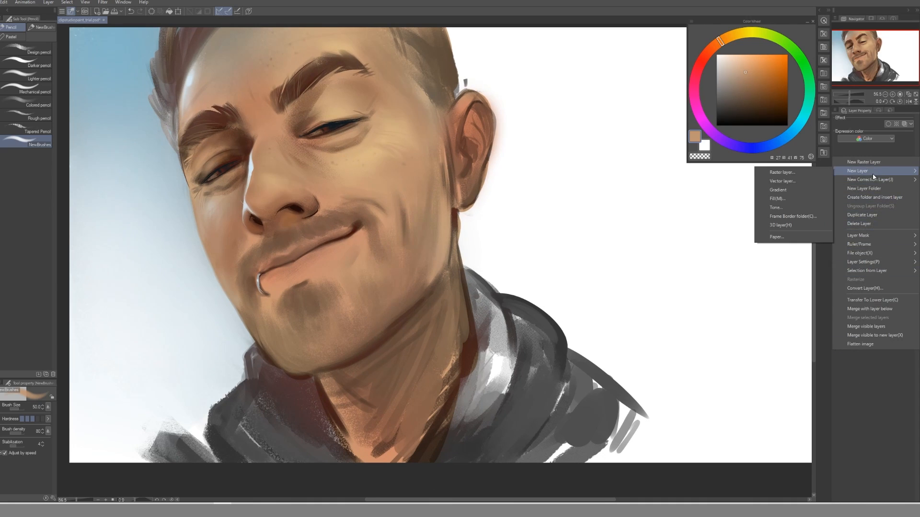
pyautogui.click(782, 172)
pyautogui.click(436, 262)
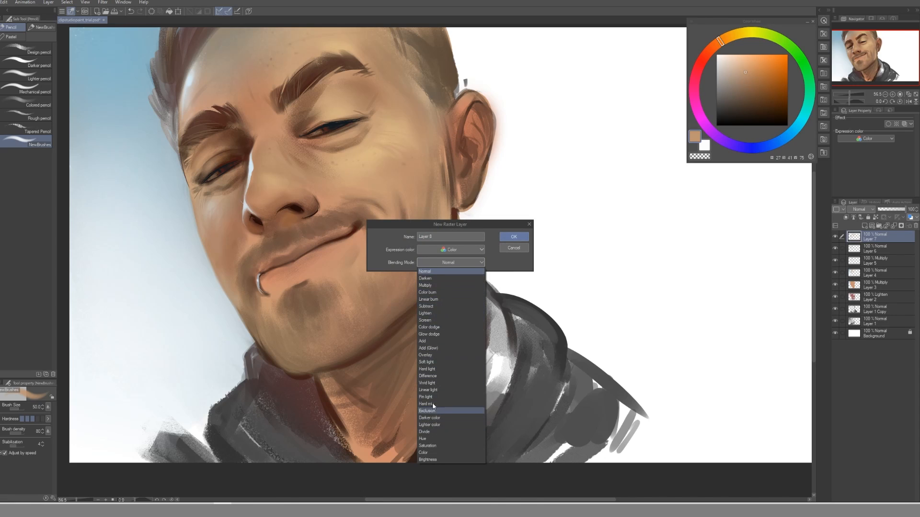
pyautogui.click(430, 355)
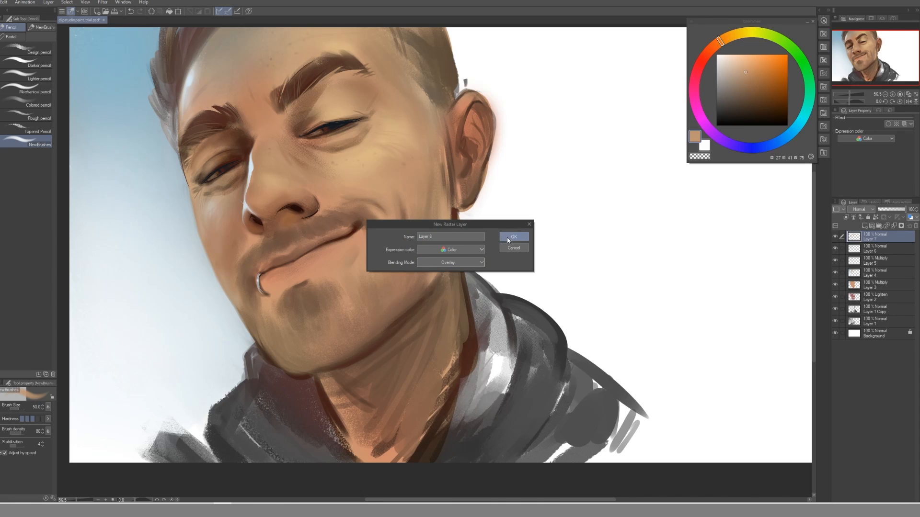
pyautogui.click(514, 237)
pyautogui.moveTo(438, 226); pyautogui.dragTo(374, 230)
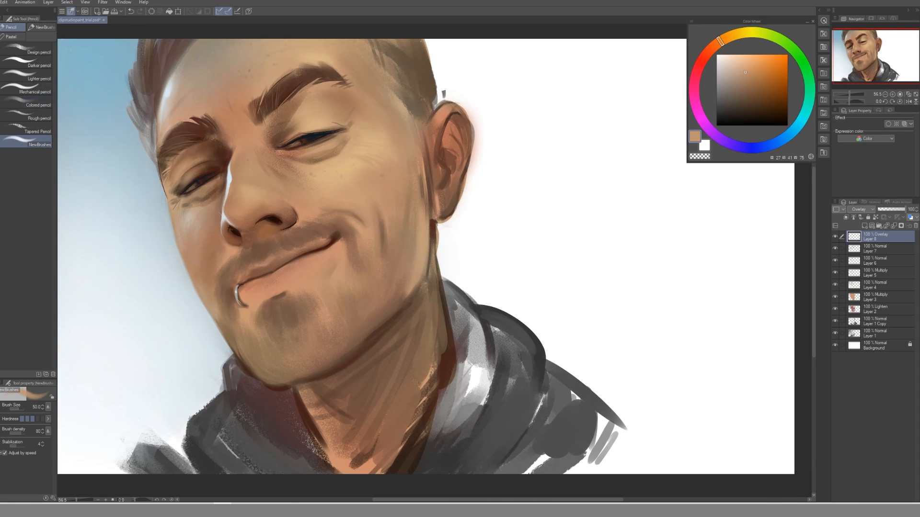
# Glaze the nose and near cheek with a light salmon orange on the Overlay layer, using an enlarged Soft airbrush.
pyautogui.press('b')
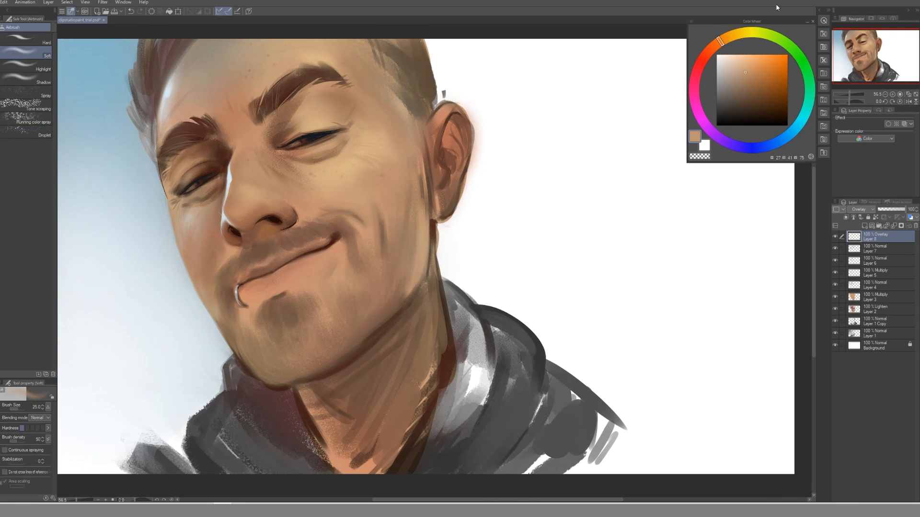
pyautogui.click(712, 48)
pyautogui.click(748, 64)
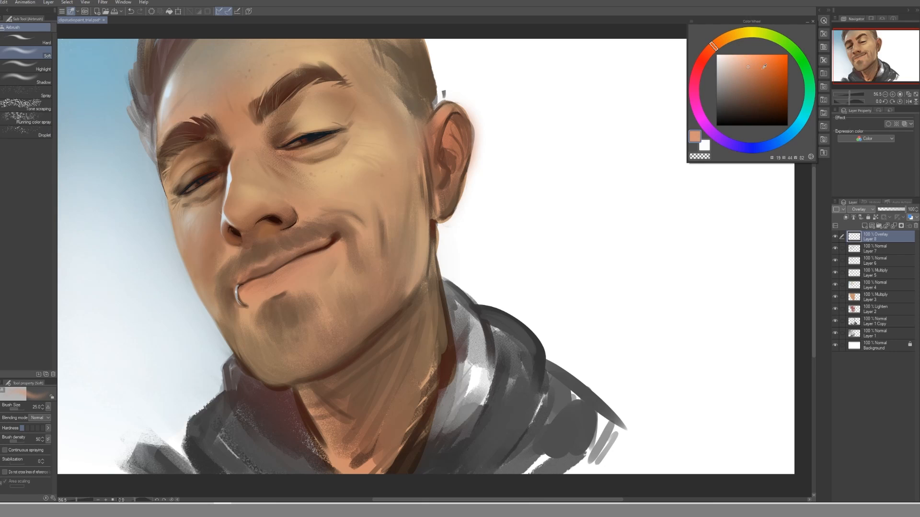
pyautogui.moveTo(748, 67)
pyautogui.mouseDown()
pyautogui.moveTo(777, 66)
pyautogui.moveTo(721, 64)
pyautogui.moveTo(793, 64)
pyautogui.moveTo(746, 64)
pyautogui.mouseUp()
pyautogui.press(']')
pyautogui.press(']')
pyautogui.press(']')
pyautogui.press(']')
pyautogui.press(']')
pyautogui.press(']')
pyautogui.press(']')
pyautogui.press(']')
pyautogui.moveTo(259, 188)
pyautogui.mouseDown()
pyautogui.moveTo(235, 196)
pyautogui.moveTo(261, 184)
pyautogui.moveTo(233, 186)
pyautogui.moveTo(257, 195)
pyautogui.moveTo(287, 185)
pyautogui.moveTo(308, 165)
pyautogui.moveTo(350, 176)
pyautogui.moveTo(242, 162)
pyautogui.moveTo(357, 171)
pyautogui.moveTo(379, 192)
pyautogui.mouseUp()
# Airbrush the salmon glow over the lower cheek and chin with a larger Soft airbrush, then reduce it to size 170.
pyautogui.press(']')
pyautogui.press(']')
pyautogui.press(']')
pyautogui.press(']')
pyautogui.moveTo(382, 322)
pyautogui.mouseDown()
pyautogui.moveTo(356, 246)
pyautogui.moveTo(350, 281)
pyautogui.mouseUp()
pyautogui.press('[')
pyautogui.press('[')
pyautogui.press('[')
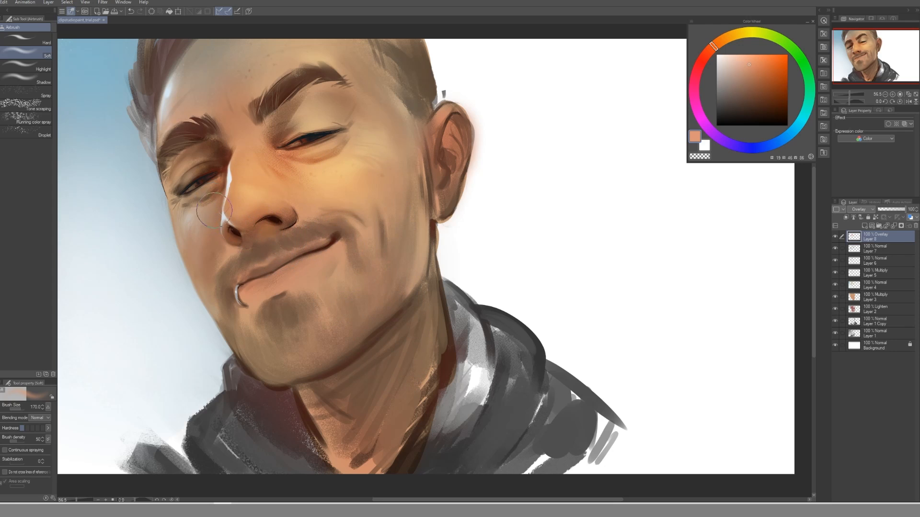
# Spread the salmon glow across the far cheek and outer face, enlarging the Soft airbrush from 250 to 400.
pyautogui.press(']')
pyautogui.press(']')
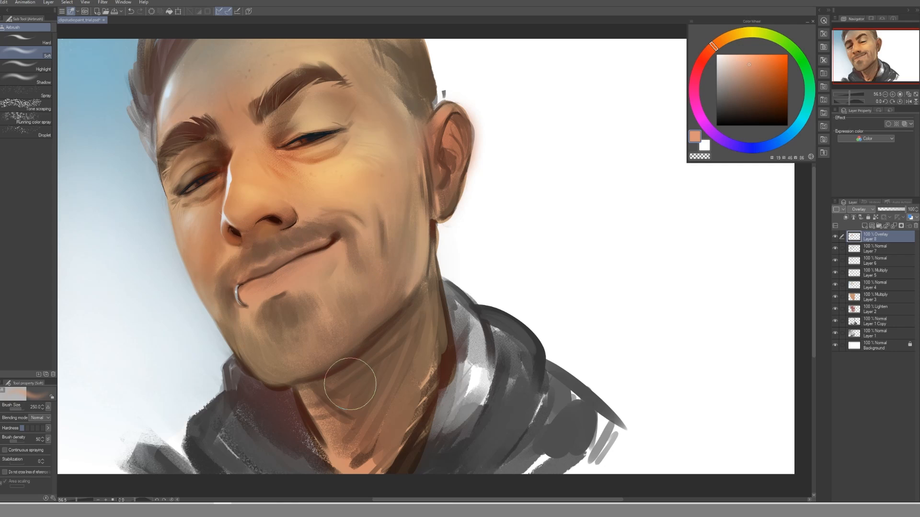
pyautogui.press(']')
pyautogui.press(']')
pyautogui.press('[')
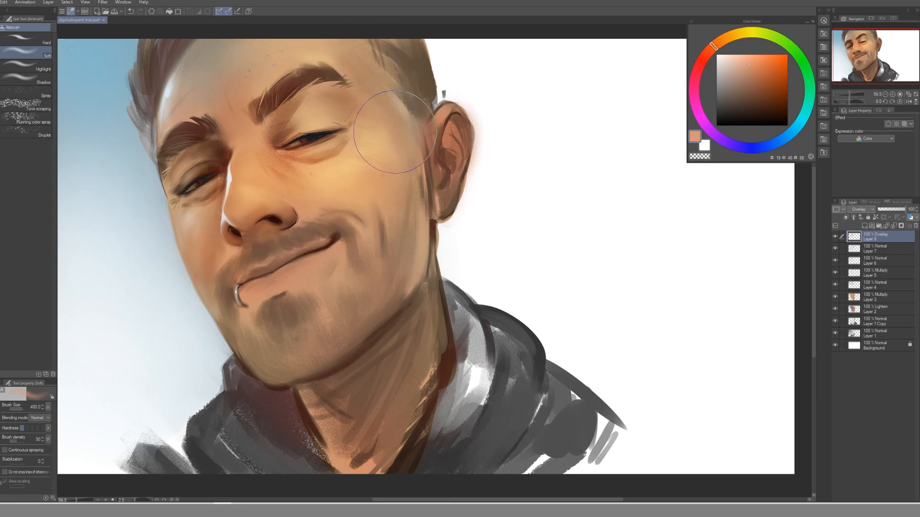
# Glaze the inside of the ear with a redder salmon on the Overlay layer, reducing the Soft airbrush to size 40.
pyautogui.press('[')
pyautogui.press('[')
pyautogui.press('[')
pyautogui.press(']')
pyautogui.moveTo(442, 160); pyautogui.dragTo(443, 185)
pyautogui.press('[')
pyautogui.press('[')
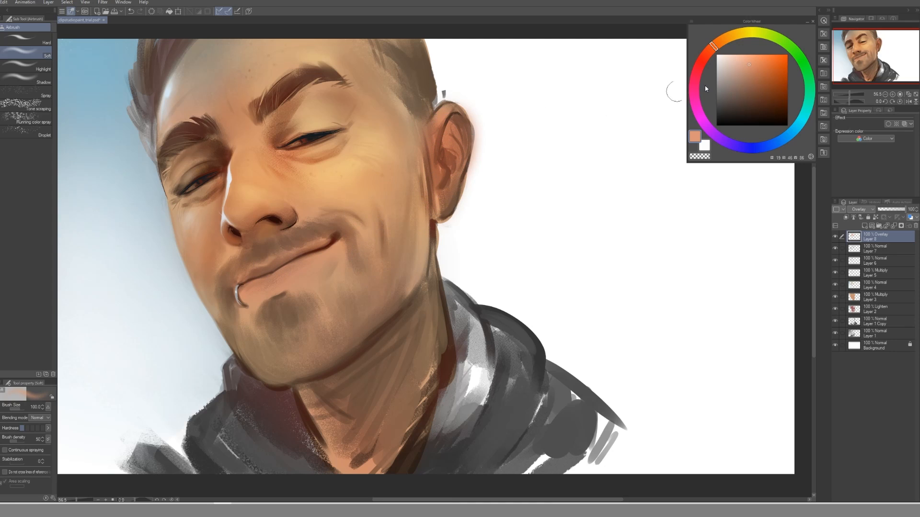
pyautogui.moveTo(711, 51); pyautogui.dragTo(709, 54)
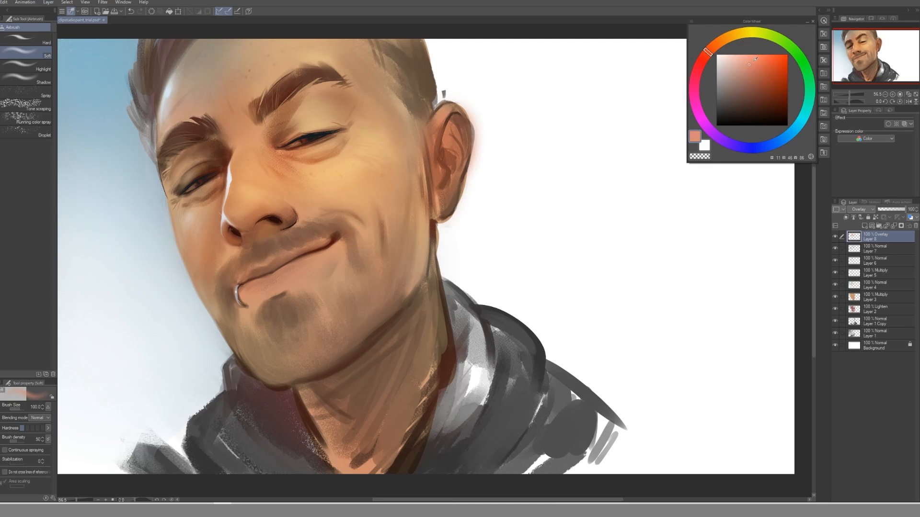
pyautogui.press('[')
pyautogui.moveTo(439, 141); pyautogui.dragTo(461, 153)
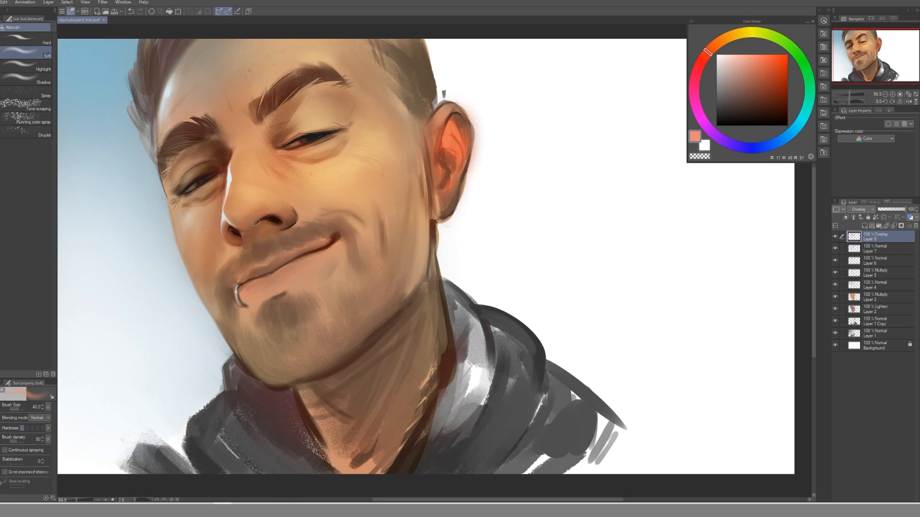
# Warm the lips and the skin just below them with the reddish salmon, adjusting the Soft airbrush around size 50.
pyautogui.press(']')
pyautogui.press(']')
pyautogui.press(']')
pyautogui.press(']')
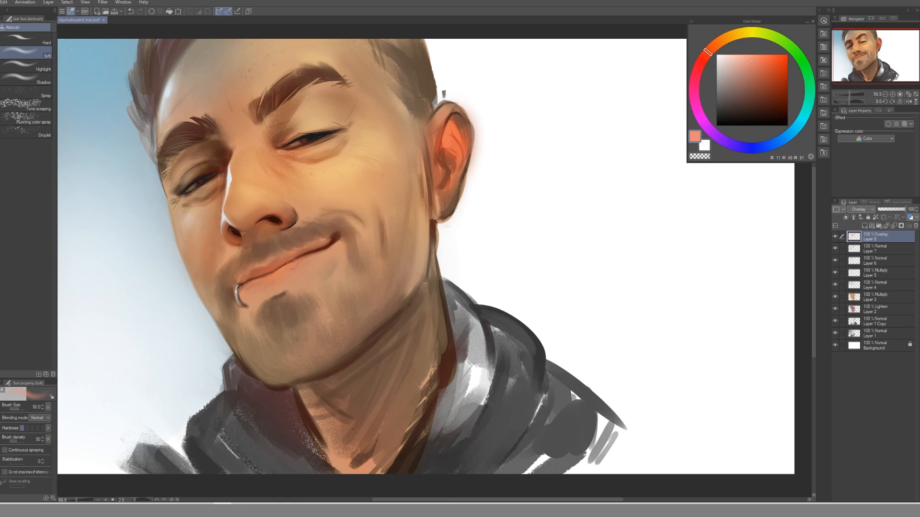
pyautogui.press(']')
pyautogui.press(']')
pyautogui.press(']')
pyautogui.press(']')
pyautogui.press('[')
pyautogui.press('[')
pyautogui.press(']')
pyautogui.press(']')
pyautogui.moveTo(257, 291)
pyautogui.mouseDown()
pyautogui.moveTo(292, 292)
pyautogui.moveTo(285, 281)
pyautogui.mouseUp()
pyautogui.press('[')
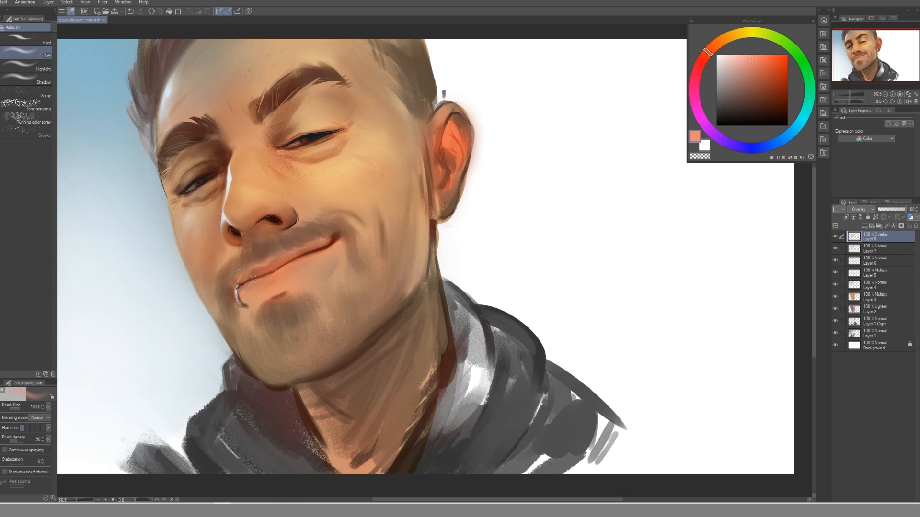
# Spread the reddish salmon over the neck with the Soft airbrush at size 300, touching up the mouth and near cheek.
pyautogui.press(']')
pyautogui.press(']')
pyautogui.press(']')
pyautogui.press(']')
pyautogui.press(']')
pyautogui.press(']')
pyautogui.press(']')
pyautogui.moveTo(356, 431)
pyautogui.mouseDown()
pyautogui.moveTo(373, 462)
pyautogui.moveTo(446, 377)
pyautogui.mouseUp()
pyautogui.hotkey('ctrl', 'z')
pyautogui.press('[')
pyautogui.moveTo(414, 446)
pyautogui.mouseDown()
pyautogui.moveTo(439, 374)
pyautogui.moveTo(414, 458)
pyautogui.mouseUp()
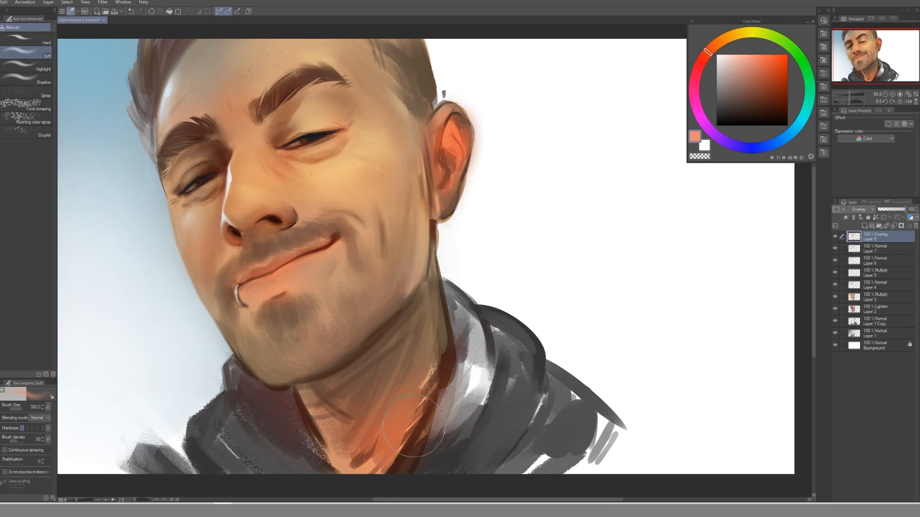
pyautogui.moveTo(428, 349)
pyautogui.mouseDown()
pyautogui.moveTo(411, 423)
pyautogui.moveTo(330, 429)
pyautogui.moveTo(283, 366)
pyautogui.moveTo(376, 351)
pyautogui.moveTo(301, 370)
pyautogui.moveTo(352, 361)
pyautogui.moveTo(318, 389)
pyautogui.mouseUp()
pyautogui.moveTo(329, 263); pyautogui.dragTo(325, 267)
pyautogui.moveTo(297, 315); pyautogui.dragTo(298, 317)
pyautogui.moveTo(386, 216); pyautogui.dragTo(387, 218)
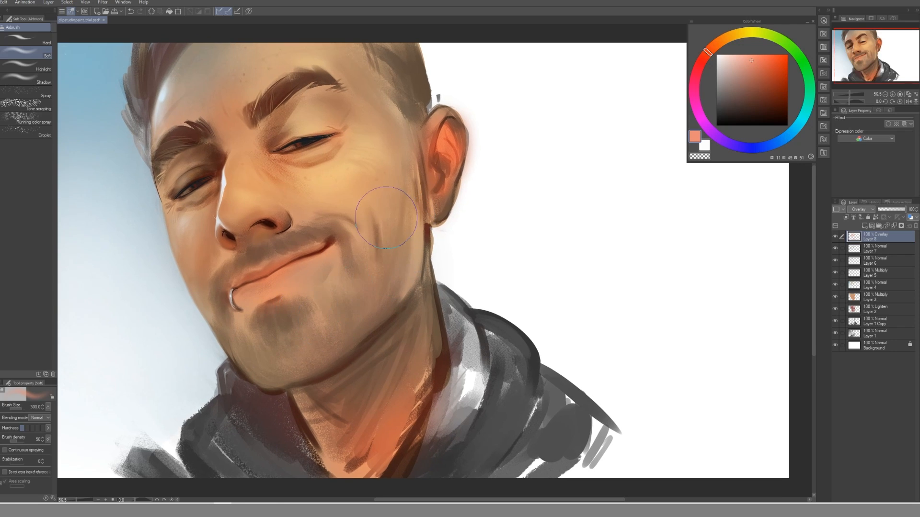
pyautogui.moveTo(308, 267); pyautogui.dragTo(357, 253)
# Add a new raster layer with the Normal blending mode on top of the layer stack.
pyautogui.rightClick(864, 360)
pyautogui.click(865, 383)
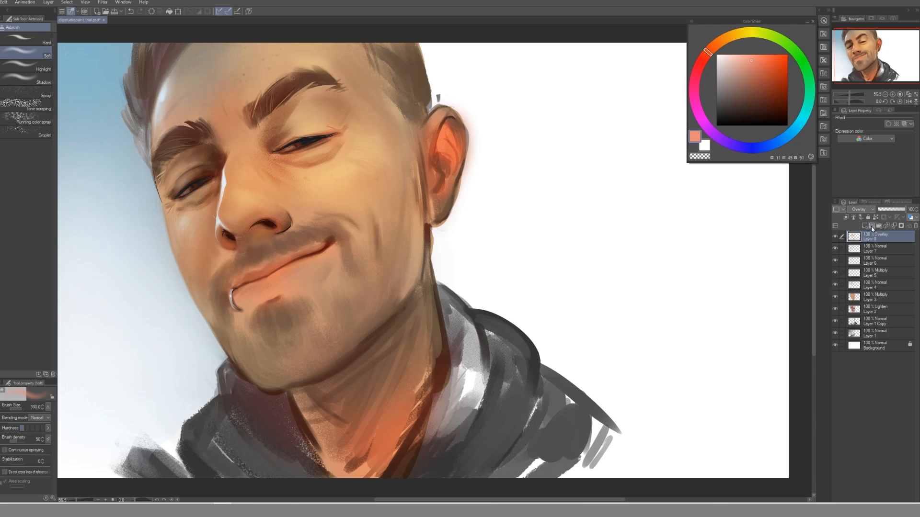
pyautogui.rightClick(856, 362)
pyautogui.moveTo(883, 183)
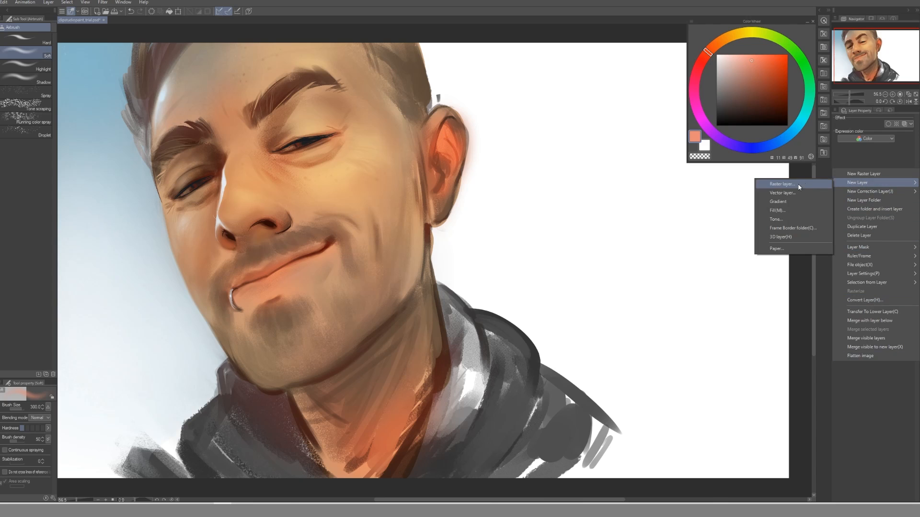
pyautogui.click(786, 185)
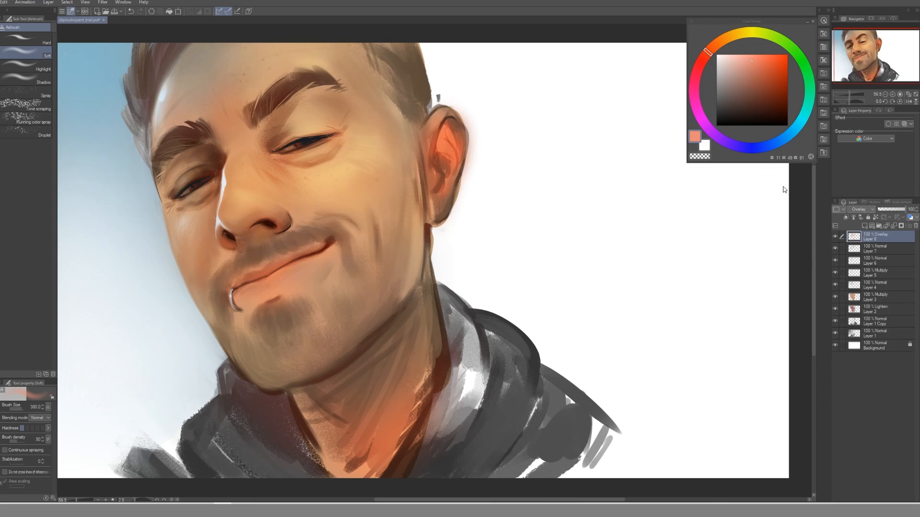
pyautogui.click(515, 237)
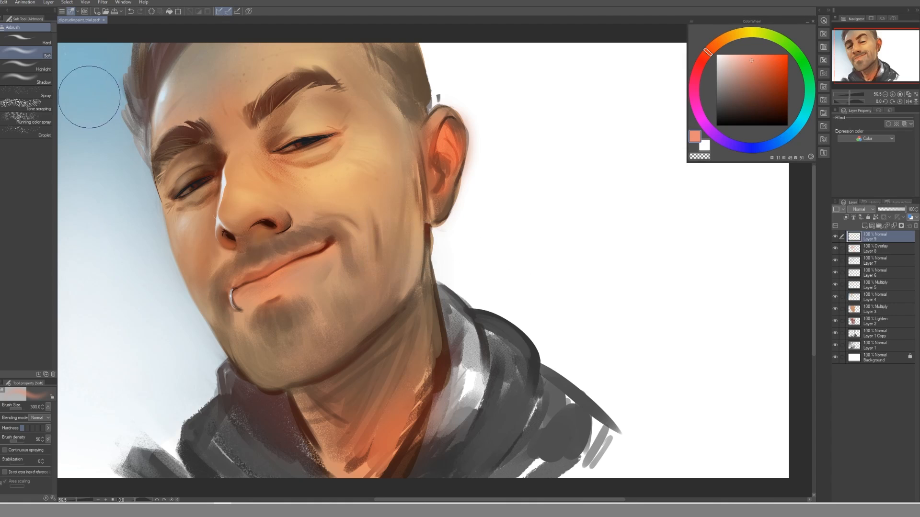
# Airbrush a pale cream highlight onto the near cheek on the new layer, using the Soft airbrush at size 170.
pyautogui.keyDown('alt'); pyautogui.click(518, 184); pyautogui.keyUp('alt')
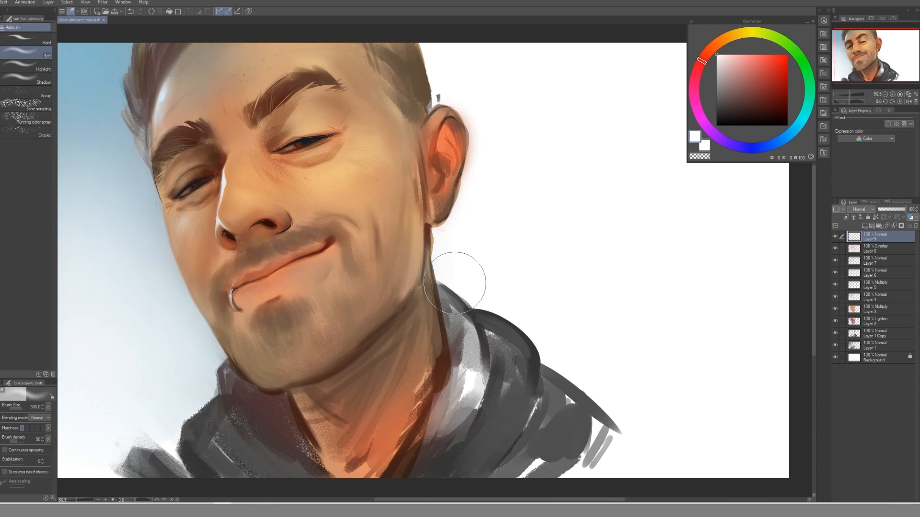
pyautogui.click(719, 43)
pyautogui.click(723, 57)
pyautogui.click(722, 60)
pyautogui.press('[')
pyautogui.press('[')
pyautogui.press('[')
pyautogui.press('[')
pyautogui.press(']')
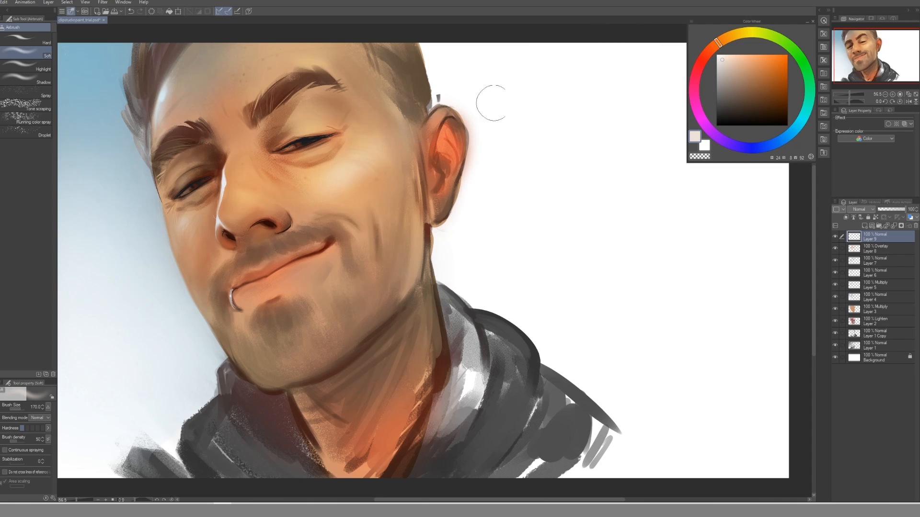
# Add fine pale cream highlights along the lower lip with a much smaller Soft airbrush.
pyautogui.press('[')
pyautogui.press('[')
pyautogui.press('[')
pyautogui.press('[')
pyautogui.press('[')
pyautogui.press('[')
pyautogui.press('[')
pyautogui.press('[')
pyautogui.press('[')
pyautogui.press('[')
pyautogui.press('[')
pyautogui.press(']')
pyautogui.press(']')
pyautogui.press(']')
pyautogui.press(']')
pyautogui.press(']')
pyautogui.press(']')
pyautogui.press(']')
pyautogui.press('[')
pyautogui.press('[')
pyautogui.press('[')
pyautogui.press('[')
pyautogui.press(']')
pyautogui.press('[')
pyautogui.press('[')
# Soften the lower-lip highlights with sampled peach skin tones, enlarging the Soft airbrush from size 25.
pyautogui.keyDown('alt'); pyautogui.click(322, 255); pyautogui.keyUp('alt')
pyautogui.press(']')
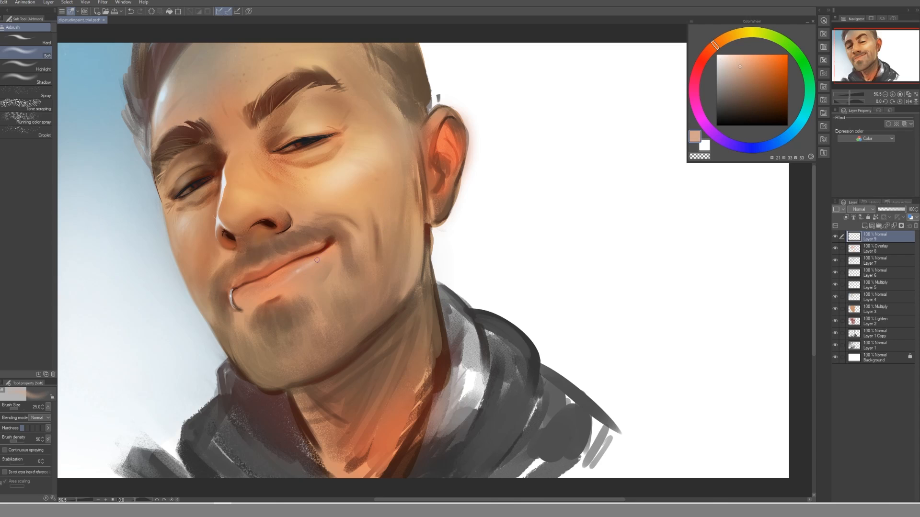
pyautogui.press(']')
pyautogui.press(']')
pyautogui.press(']')
pyautogui.keyDown('alt'); pyautogui.click(302, 288); pyautogui.keyUp('alt')
# Blend the lower edge of the near-cheek highlight with sampled golden skin tones, using a small Soft airbrush.
pyautogui.keyDown('alt'); pyautogui.click(325, 177); pyautogui.keyUp('alt')
pyautogui.press(']')
pyautogui.keyDown('alt'); pyautogui.click(342, 206); pyautogui.keyUp('alt')
pyautogui.press('[')
pyautogui.keyDown('alt'); pyautogui.click(326, 184); pyautogui.keyUp('alt')
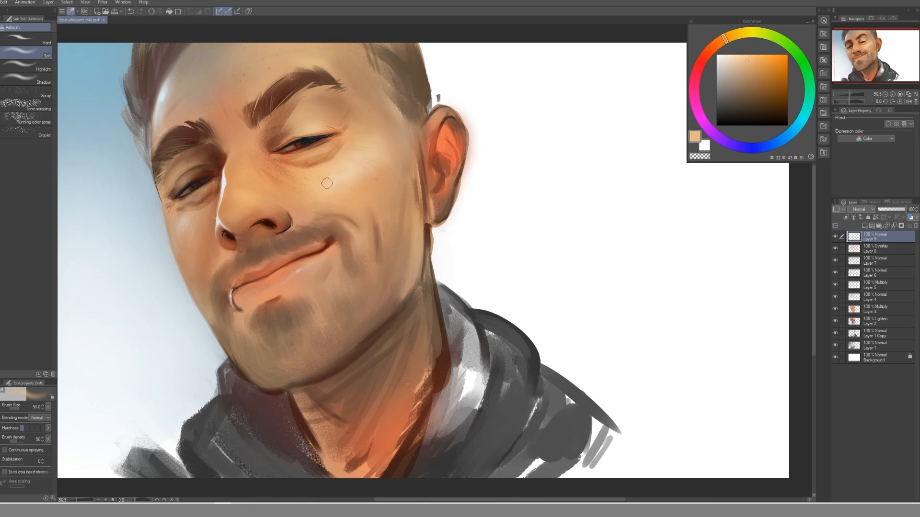
pyautogui.press('[')
pyautogui.press('[')
pyautogui.press('[')
# Refine the bright streaks of the near-cheek highlight with repeatedly sampled skin tones and a small Soft airbrush.
pyautogui.keyDown('alt'); pyautogui.click(351, 177); pyautogui.keyUp('alt')
pyautogui.keyDown('alt'); pyautogui.click(352, 178); pyautogui.keyUp('alt')
pyautogui.press(']')
pyautogui.press(']')
pyautogui.keyDown('alt'); pyautogui.click(356, 185); pyautogui.keyUp('alt')
pyautogui.press(']')
pyautogui.keyDown('alt'); pyautogui.click(344, 168); pyautogui.keyUp('alt')
pyautogui.keyDown('alt'); pyautogui.click(347, 188); pyautogui.keyUp('alt')
pyautogui.press('[')
pyautogui.press('[')
pyautogui.press('[')
# Refine the tip of the nose with sampled skin tones, using a fine Soft airbrush.
pyautogui.press('[')
pyautogui.press('[')
pyautogui.press(']')
pyautogui.press(']')
pyautogui.press(']')
pyautogui.press('[')
pyautogui.press('[')
pyautogui.press('[')
pyautogui.keyDown('alt'); pyautogui.click(249, 201); pyautogui.keyUp('alt')
pyautogui.keyDown('alt'); pyautogui.click(261, 193); pyautogui.keyUp('alt')
pyautogui.press(']')
# Smooth the nose bridge and near side of the nose with sampled orange tones, enlarging the Soft airbrush to size 70.
pyautogui.keyDown('alt'); pyautogui.click(232, 148); pyautogui.keyUp('alt')
pyautogui.press(']')
pyautogui.press(']')
pyautogui.press(']')
pyautogui.keyDown('alt'); pyautogui.click(247, 141); pyautogui.keyUp('alt')
pyautogui.keyDown('alt'); pyautogui.click(229, 152); pyautogui.keyUp('alt')
pyautogui.keyDown('alt'); pyautogui.click(246, 162); pyautogui.keyUp('alt')
pyautogui.keyDown('alt'); pyautogui.click(240, 196); pyautogui.keyUp('alt')
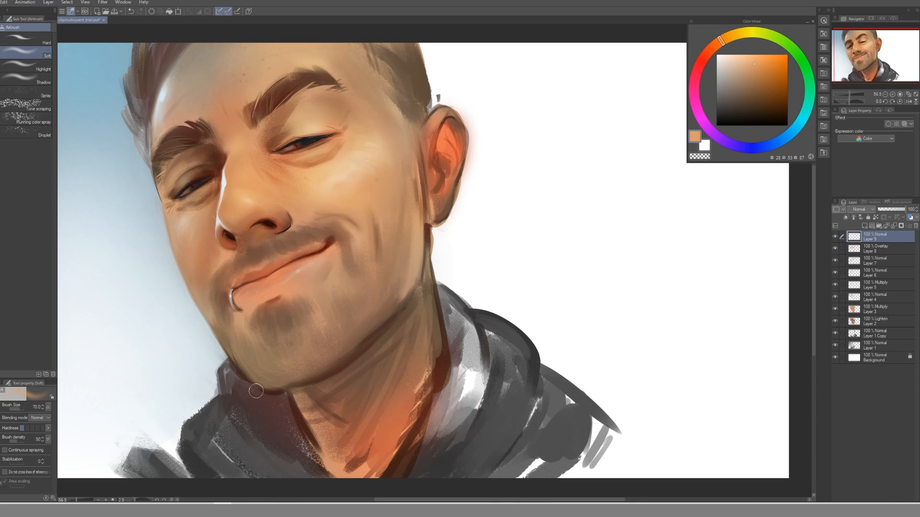
# Blend the skin beneath the near eye and on the far cheek with sampled tan and brown tones, reducing the Soft airbrush.
pyautogui.keyDown('alt'); pyautogui.click(308, 181); pyautogui.keyUp('alt')
pyautogui.press('[')
pyautogui.keyDown('alt'); pyautogui.click(322, 153); pyautogui.keyUp('alt')
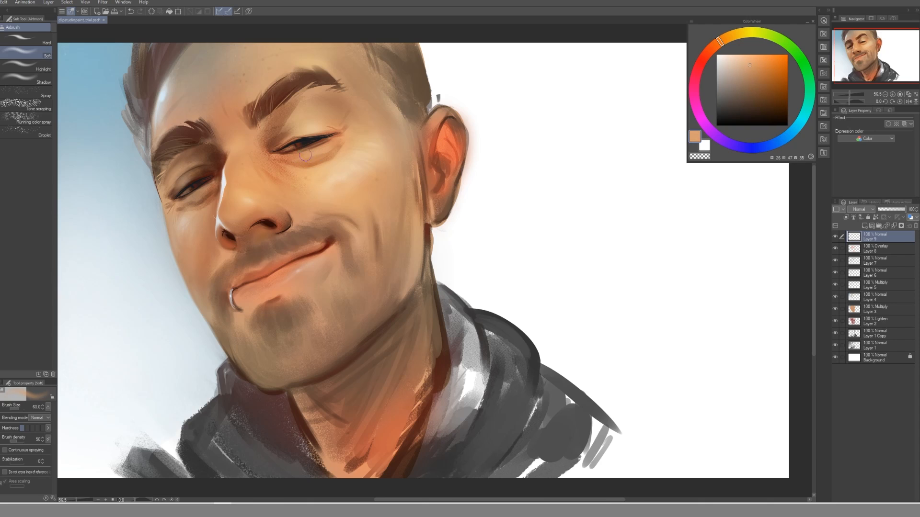
pyautogui.keyDown('alt'); pyautogui.click(331, 140); pyautogui.keyUp('alt')
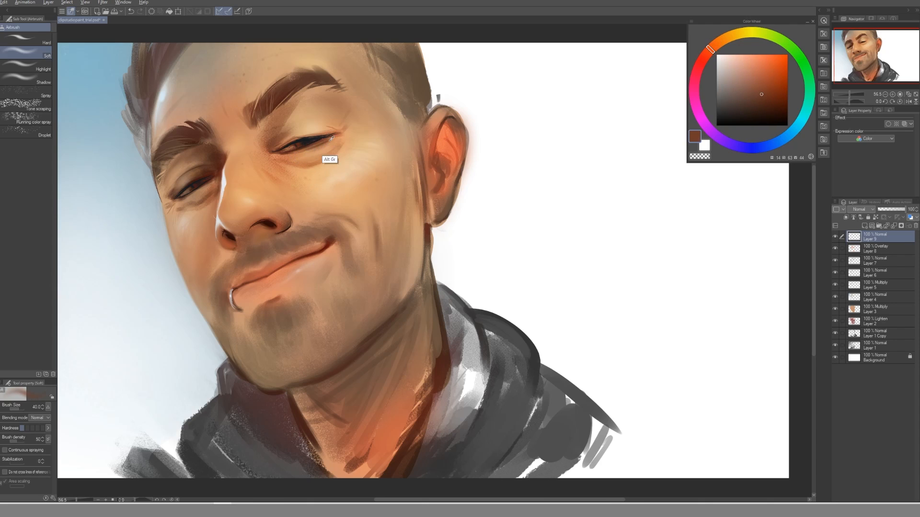
pyautogui.press('[')
pyautogui.press('[')
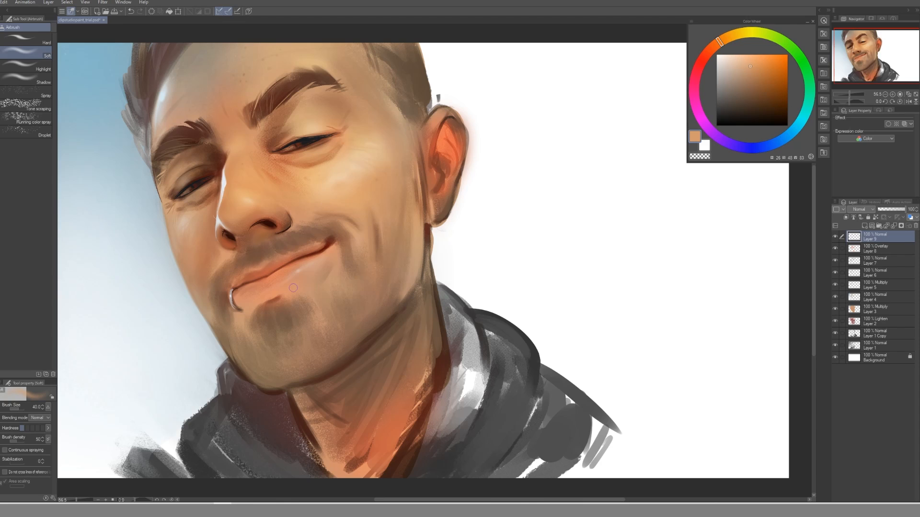
pyautogui.keyDown('alt'); pyautogui.click(191, 221); pyautogui.keyUp('alt')
pyautogui.keyDown('alt'); pyautogui.click(192, 213); pyautogui.keyUp('alt')
pyautogui.press('[')
# Switch to the Chalk pastel brush, greatly reduce its size and work a sampled skin tone in beneath the far eye.
pyautogui.press('p')
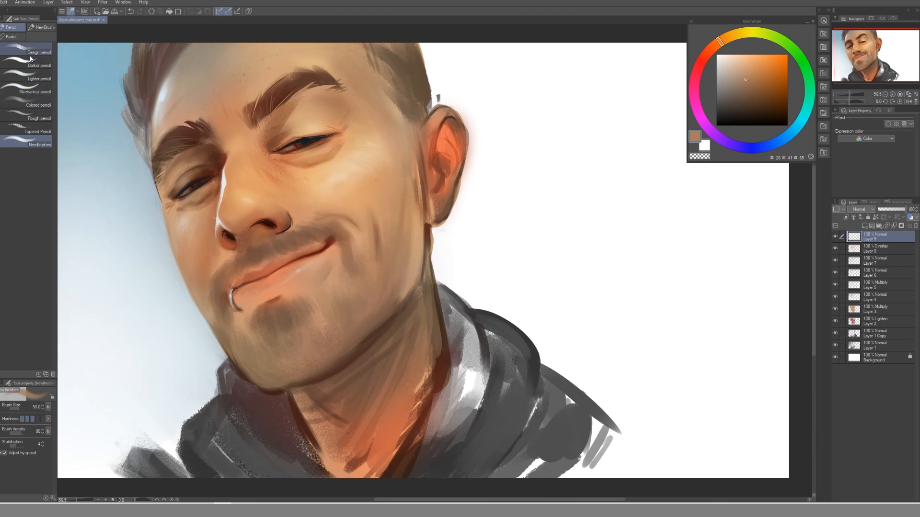
pyautogui.click(11, 36)
pyautogui.click(37, 53)
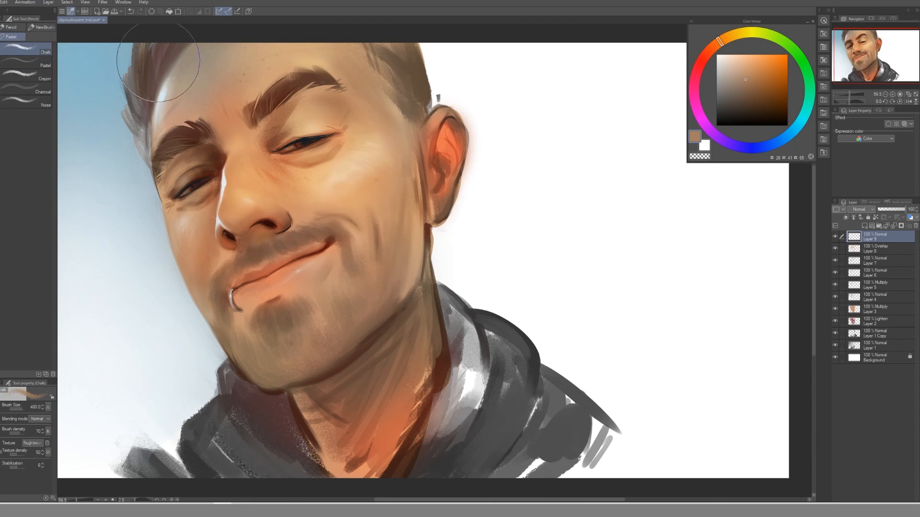
pyautogui.keyDown('alt'); pyautogui.click(192, 201); pyautogui.keyUp('alt')
pyautogui.press('[')
pyautogui.press('[')
pyautogui.press('[')
pyautogui.press('[')
pyautogui.press('[')
pyautogui.press('[')
pyautogui.press('[')
pyautogui.press('[')
pyautogui.press('[')
# Refine the inner corner and skin beneath the far eye with sampled brown tones, using the Chalk brush at size 40.
pyautogui.keyDown('alt'); pyautogui.click(197, 201); pyautogui.keyUp('alt')
pyautogui.keyDown('alt'); pyautogui.click(205, 196); pyautogui.keyUp('alt')
pyautogui.press(']')
pyautogui.press(']')
pyautogui.keyDown('alt'); pyautogui.click(200, 205); pyautogui.keyUp('alt')
pyautogui.press(']')
pyautogui.keyDown('alt'); pyautogui.click(211, 210); pyautogui.keyUp('alt')
pyautogui.press('[')
pyautogui.keyDown('alt'); pyautogui.click(212, 209); pyautogui.keyUp('alt')
pyautogui.keyDown('alt'); pyautogui.click(209, 199); pyautogui.keyUp('alt')
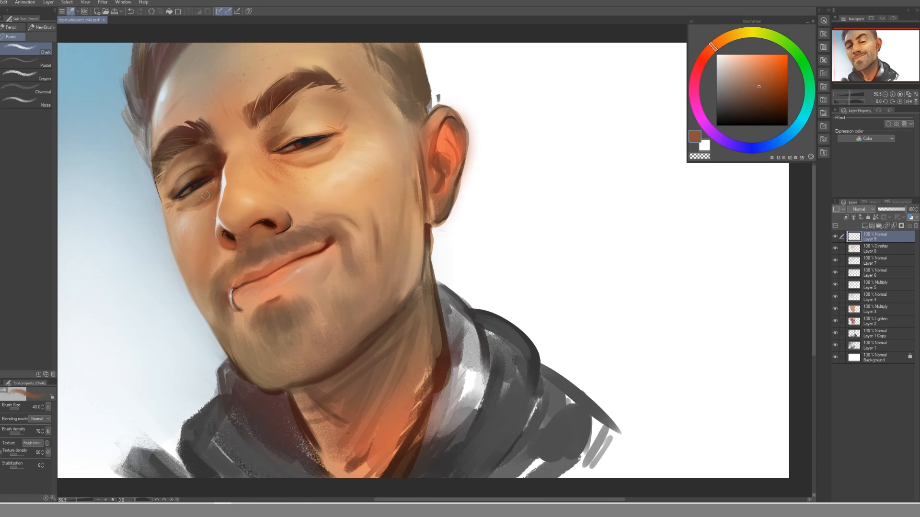
# Blend the lower lid and outer cheek below the far eye with sampled skin tones, using a smaller Chalk brush.
pyautogui.press('[')
pyautogui.press('[')
pyautogui.keyDown('alt'); pyautogui.click(201, 197); pyautogui.keyUp('alt')
pyautogui.keyDown('alt'); pyautogui.click(201, 198); pyautogui.keyUp('alt')
pyautogui.keyDown('alt'); pyautogui.click(189, 203); pyautogui.keyUp('alt')
pyautogui.keyDown('alt'); pyautogui.click(188, 203); pyautogui.keyUp('alt')
pyautogui.moveTo(186, 206); pyautogui.dragTo(177, 209)
pyautogui.press('[')
pyautogui.press('[')
pyautogui.keyDown('alt'); pyautogui.click(174, 214); pyautogui.keyUp('alt')
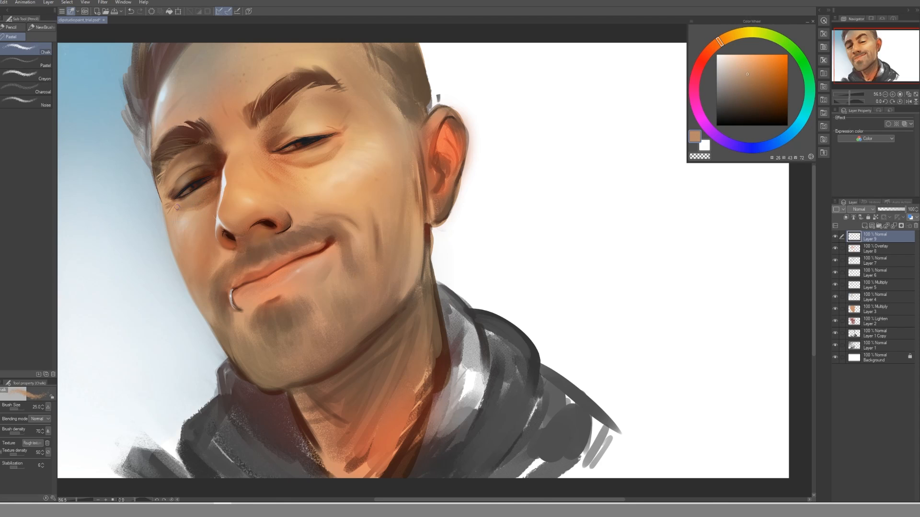
# Deepen and soften the creases beneath the far eye with sampled reddish-brown tones.
pyautogui.keyDown('alt'); pyautogui.click(199, 199); pyautogui.keyUp('alt')
pyautogui.keyDown('alt'); pyautogui.click(202, 205); pyautogui.keyUp('alt')
pyautogui.keyDown('alt'); pyautogui.click(196, 204); pyautogui.keyUp('alt')
pyautogui.keyDown('alt'); pyautogui.click(203, 203); pyautogui.keyUp('alt')
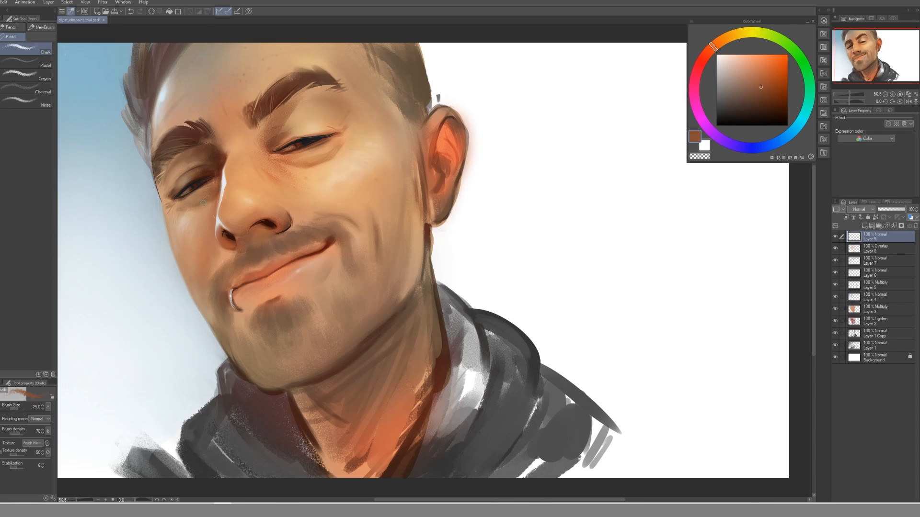
pyautogui.keyDown('alt'); pyautogui.click(209, 198); pyautogui.keyUp('alt')
pyautogui.press(']')
# Touch up the pale highlight on the far side of the nose and the adjoining cheek, using a fine Chalk brush.
pyautogui.keyDown('alt'); pyautogui.click(213, 226); pyautogui.keyUp('alt')
pyautogui.press('[')
pyautogui.keyDown('alt'); pyautogui.click(222, 204); pyautogui.keyUp('alt')
pyautogui.press('[')
pyautogui.press('[')
pyautogui.press('[')
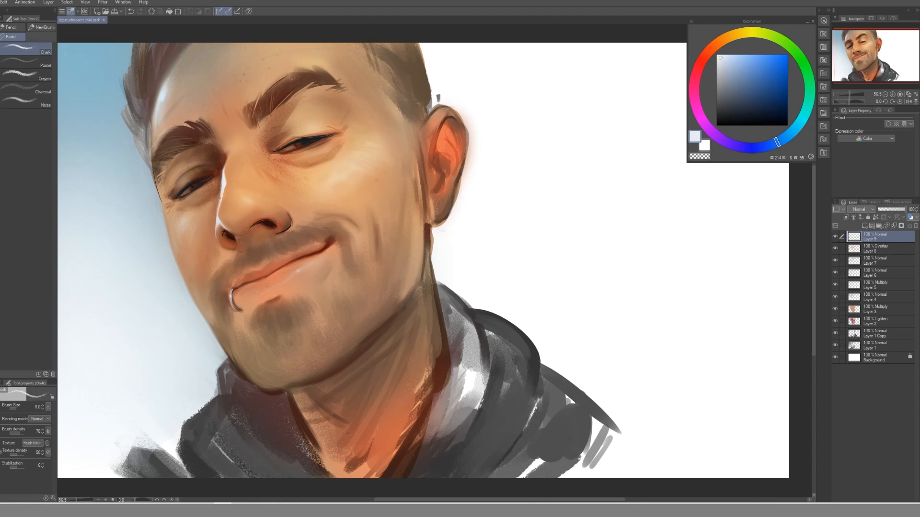
pyautogui.keyDown('alt'); pyautogui.click(213, 231); pyautogui.keyUp('alt')
pyautogui.press(']')
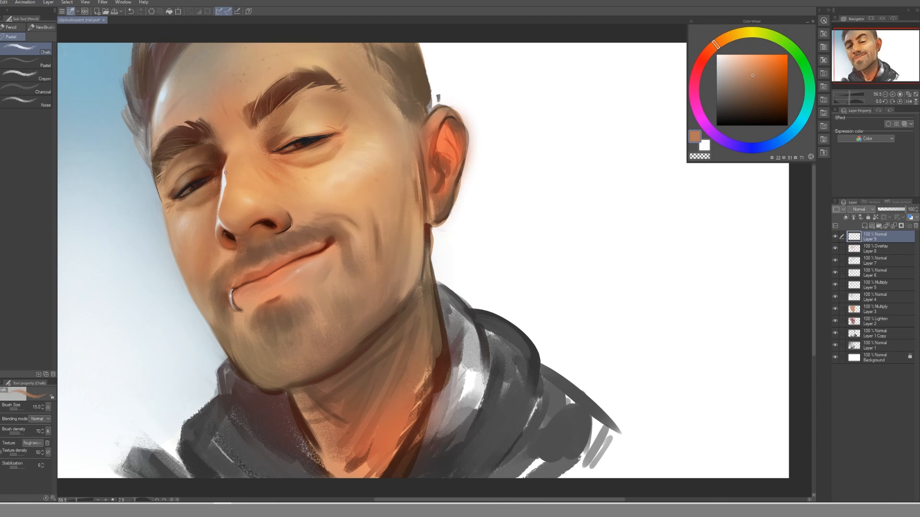
# Shift the sampled lip-shadow brown to a muted reddish brown and add fine stubble beside the far mouth corner at size 8.
pyautogui.keyDown('alt'); pyautogui.click(229, 312); pyautogui.keyUp('alt')
pyautogui.moveTo(721, 46); pyautogui.dragTo(713, 51)
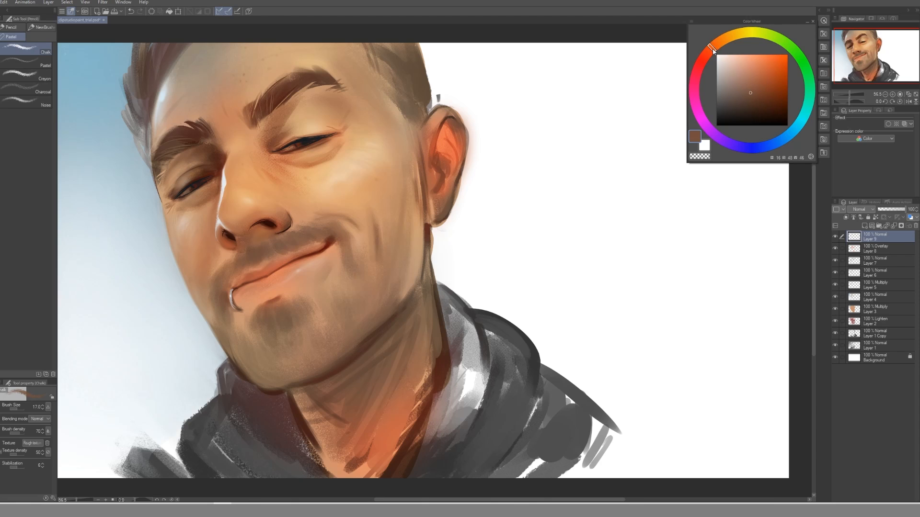
pyautogui.moveTo(751, 92); pyautogui.dragTo(738, 92)
pyautogui.press('[')
pyautogui.press('[')
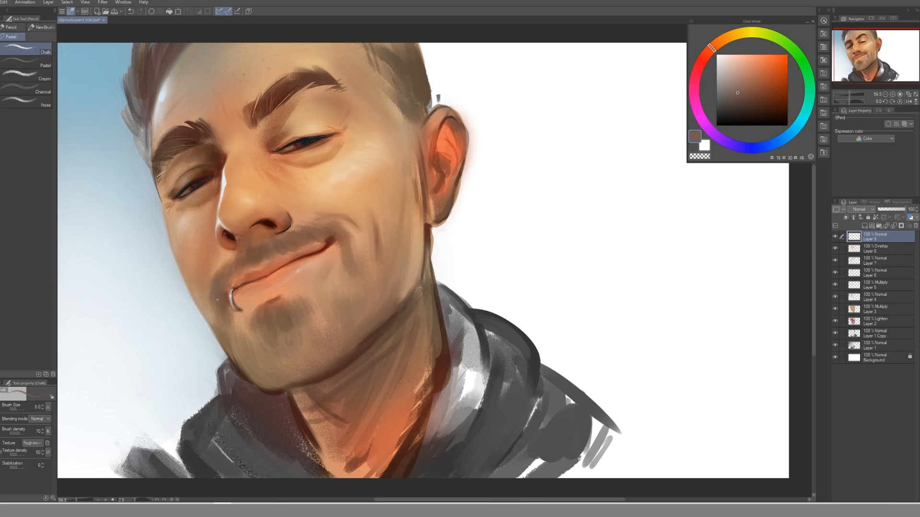
# Add greyish-brown stubble strokes to the chin and beneath the lower lip with an enlarged Chalk brush.
pyautogui.press(']')
pyautogui.press(']')
pyautogui.press(']')
pyautogui.press(']')
pyautogui.press(']')
pyautogui.moveTo(255, 337); pyautogui.dragTo(254, 348)
pyautogui.moveTo(257, 337); pyautogui.dragTo(259, 347)
pyautogui.press('[')
pyautogui.press(']')
pyautogui.moveTo(317, 311); pyautogui.dragTo(319, 307)
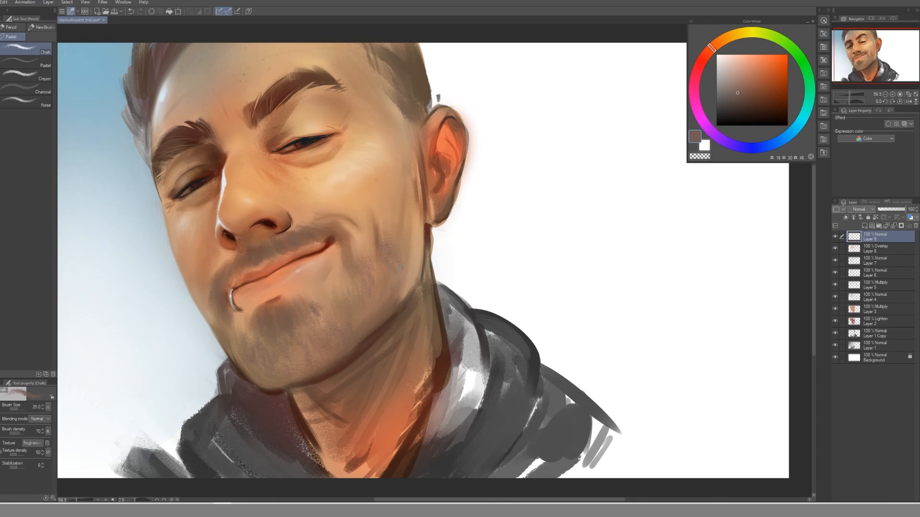
# Lay textured stubble over the near cheek and blend it with sampled skin tones.
pyautogui.moveTo(408, 250); pyautogui.dragTo(390, 295)
pyautogui.keyDown('alt'); pyautogui.click(390, 263); pyautogui.keyUp('alt')
pyautogui.press('[')
pyautogui.keyDown('alt'); pyautogui.click(383, 273); pyautogui.keyUp('alt')
pyautogui.keyDown('alt'); pyautogui.click(391, 285); pyautogui.keyUp('alt')
pyautogui.press(']')
pyautogui.keyDown('alt'); pyautogui.click(377, 292); pyautogui.keyUp('alt')
pyautogui.press('[')
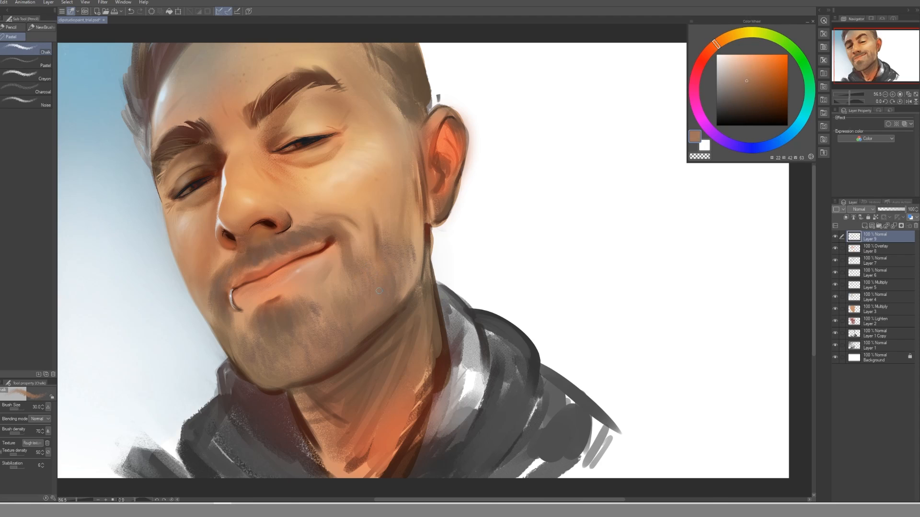
# Blend the underside of the near jaw and extend the sampled brown stubble up into the sideburn, enlarging the Chalk brush.
pyautogui.keyDown('alt'); pyautogui.click(375, 330); pyautogui.keyUp('alt')
pyautogui.press('[')
pyautogui.keyDown('alt'); pyautogui.click(383, 337); pyautogui.keyUp('alt')
pyautogui.keyDown('alt'); pyautogui.click(382, 332); pyautogui.keyUp('alt')
pyautogui.keyDown('alt'); pyautogui.click(404, 262); pyautogui.keyUp('alt')
pyautogui.press(']')
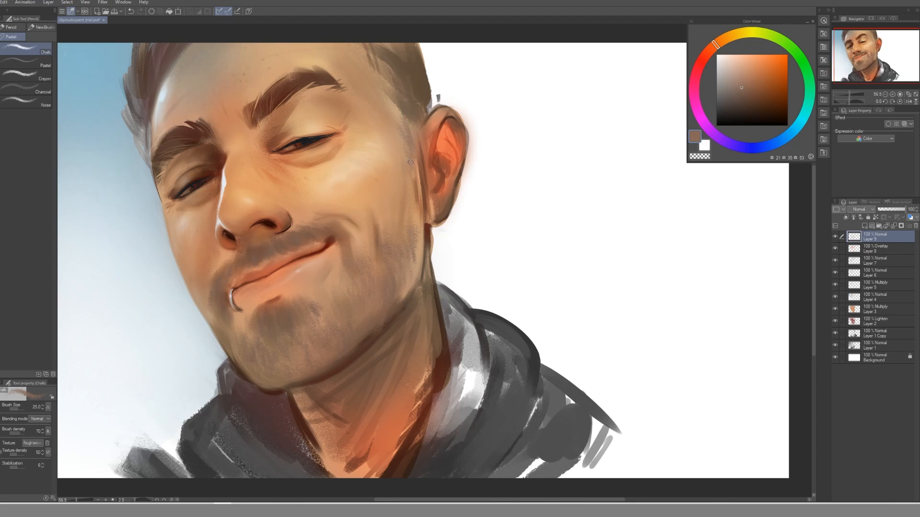
pyautogui.press(']')
pyautogui.moveTo(410, 192); pyautogui.dragTo(407, 179)
pyautogui.press(']')
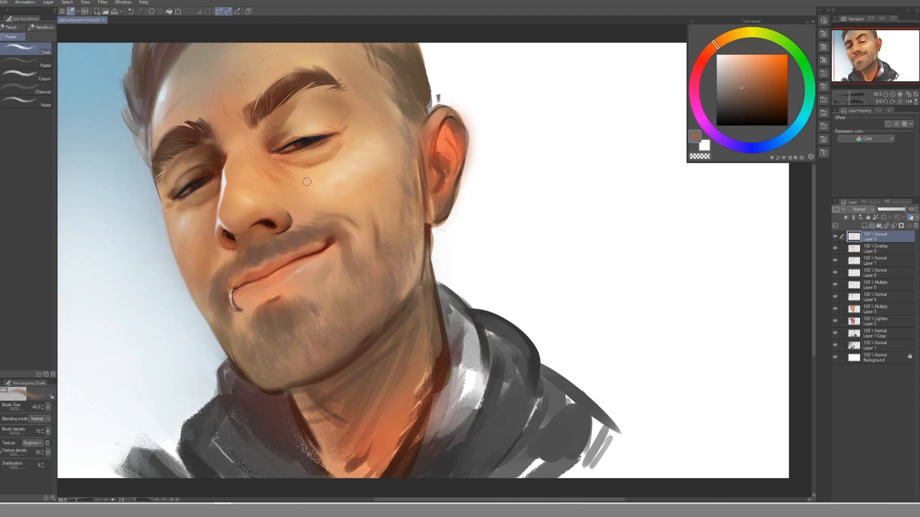
# Paint a blue-white rim light along the near jaw edge with the nose highlight colour, adjusting the Chalk brush to size 25.
pyautogui.keyDown('alt'); pyautogui.click(223, 194); pyautogui.keyUp('alt')
pyautogui.press('[')
pyautogui.moveTo(422, 204); pyautogui.dragTo(422, 267)
pyautogui.press(']')
pyautogui.press('[')
pyautogui.press('[')
pyautogui.press('[')
pyautogui.moveTo(422, 256); pyautogui.dragTo(401, 309)
pyautogui.press('[')
pyautogui.press('[')
pyautogui.press(']')
pyautogui.press(']')
pyautogui.press(']')
pyautogui.press(']')
pyautogui.press(']')
pyautogui.press(']')
pyautogui.press(']')
pyautogui.press(']')
pyautogui.press(']')
pyautogui.press('[')
pyautogui.press('[')
pyautogui.press('[')
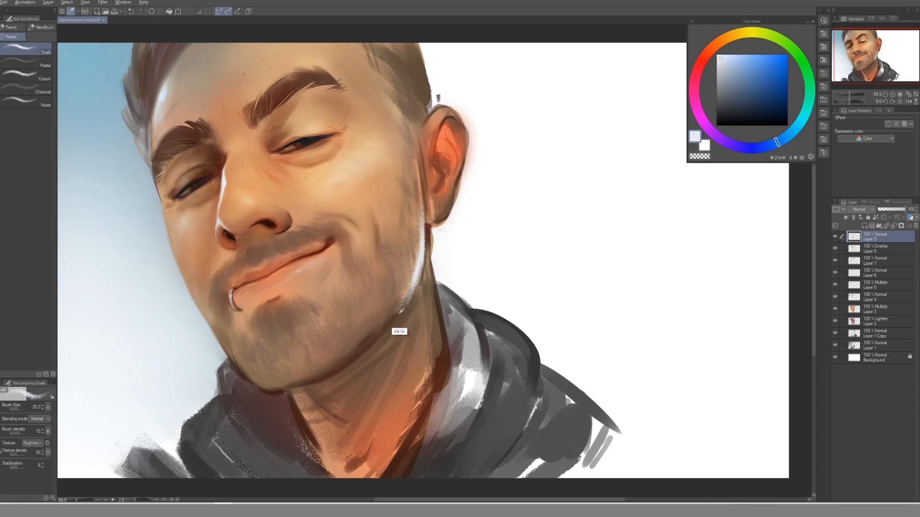
# Soften the lower end of the jaw rim light with sampled skin and highlight tones.
pyautogui.keyDown('alt'); pyautogui.click(394, 311); pyautogui.keyUp('alt')
pyautogui.keyDown('alt'); pyautogui.click(419, 265); pyautogui.keyUp('alt')
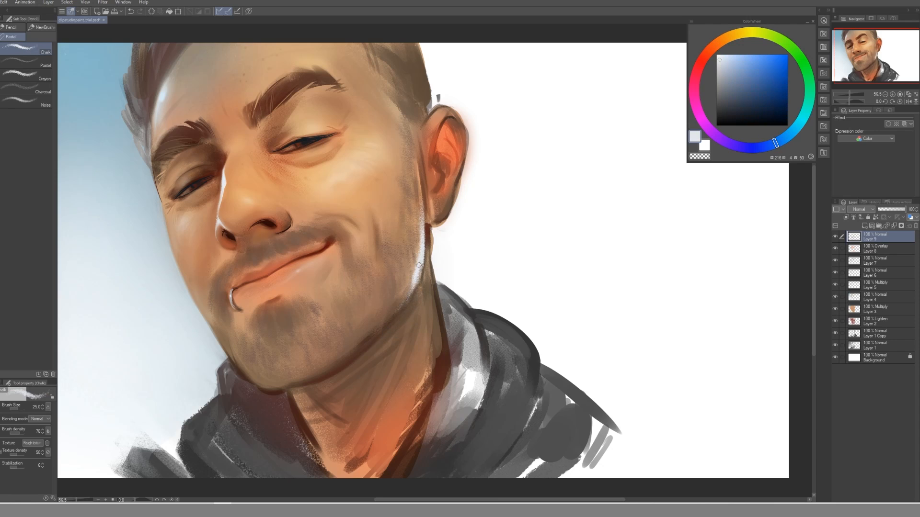
pyautogui.keyDown('alt'); pyautogui.click(407, 303); pyautogui.keyUp('alt')
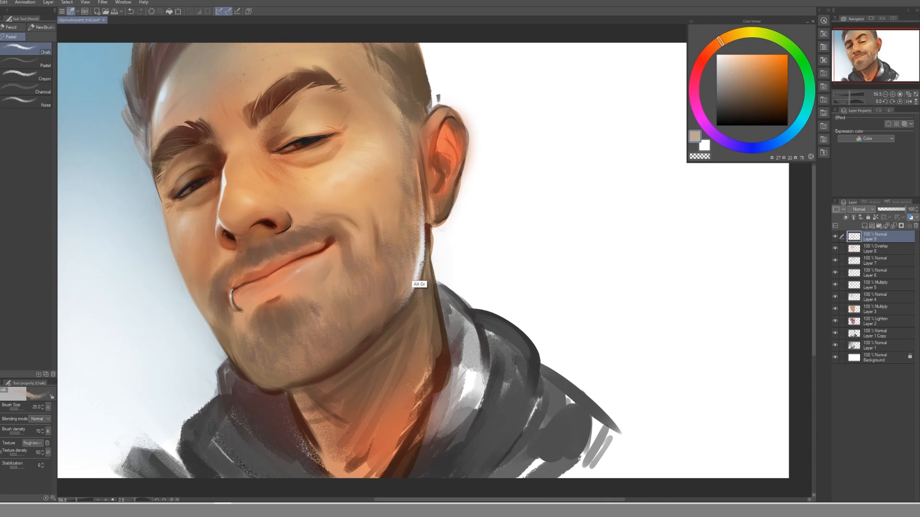
pyautogui.keyDown('alt'); pyautogui.click(422, 254); pyautogui.keyUp('alt')
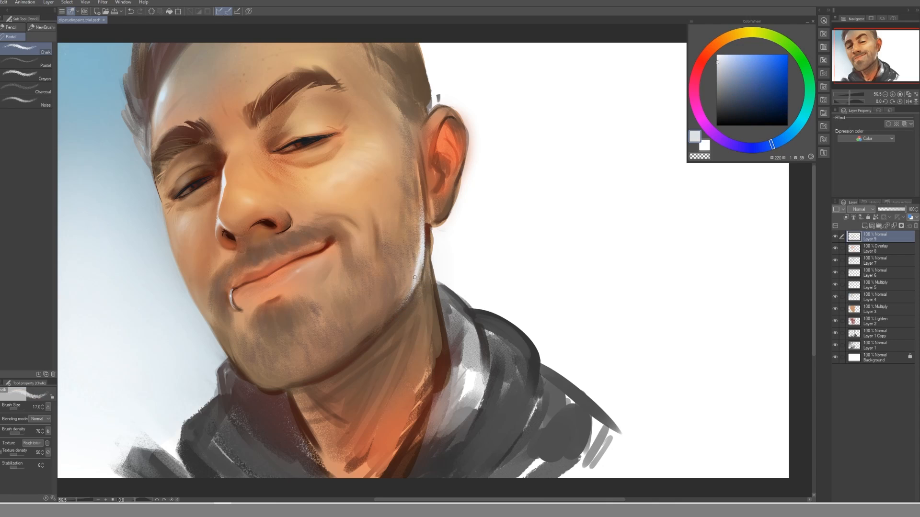
# Add a thin pale rim light down the outer edge of the neck with a reduced Chalk brush.
pyautogui.press('[')
pyautogui.press('[')
pyautogui.moveTo(426, 243); pyautogui.dragTo(435, 287)
pyautogui.press('[')
pyautogui.moveTo(429, 254); pyautogui.dragTo(434, 290)
pyautogui.press(']')
pyautogui.moveTo(432, 277); pyautogui.dragTo(437, 302)
pyautogui.press(']')
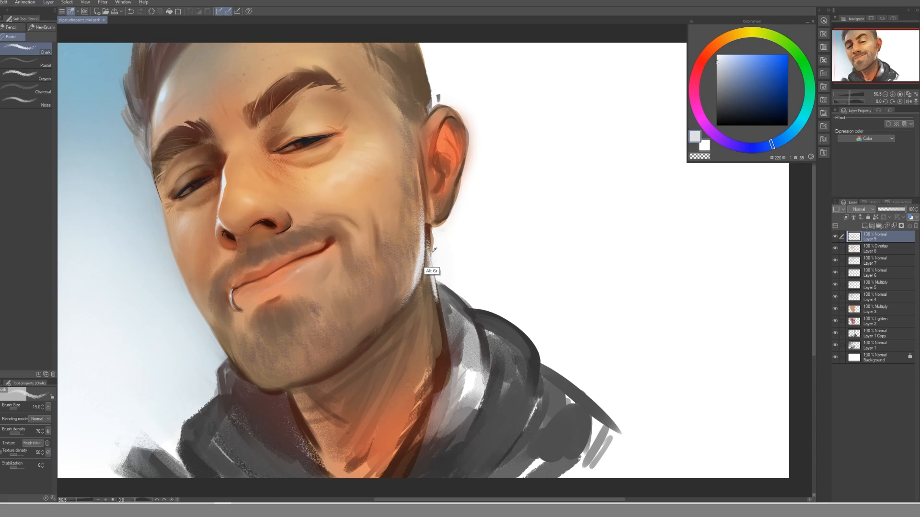
# Trim the neck outline with background white and touch up the skin beside the earlobe with a sampled ear orange.
pyautogui.keyDown('alt'); pyautogui.click(435, 269); pyautogui.keyUp('alt')
pyautogui.moveTo(433, 233); pyautogui.dragTo(433, 270)
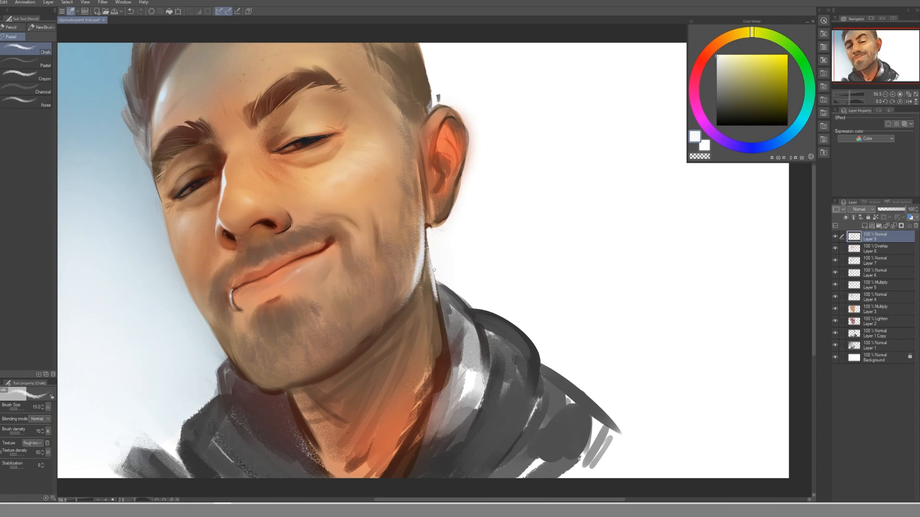
pyautogui.press(']')
pyautogui.keyDown('alt'); pyautogui.click(429, 195); pyautogui.keyUp('alt')
pyautogui.press(']')
pyautogui.press(']')
pyautogui.moveTo(423, 195); pyautogui.dragTo(425, 212)
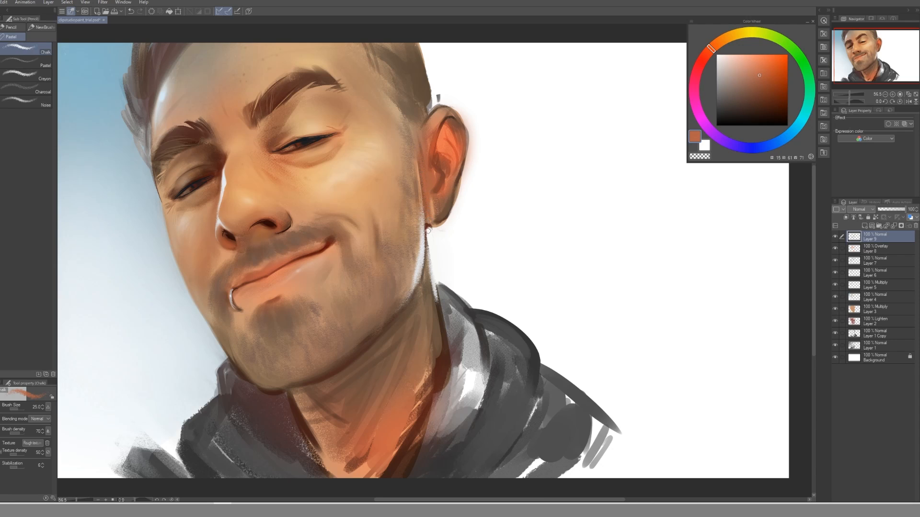
# Refine the edge of the jaw rim light beneath the earlobe with sampled tones, using a fine Chalk brush.
pyautogui.keyDown('alt'); pyautogui.click(421, 237); pyautogui.keyUp('alt')
pyautogui.press('[')
pyautogui.press('[')
pyautogui.press('[')
pyautogui.press('[')
pyautogui.moveTo(425, 227); pyautogui.dragTo(420, 275)
pyautogui.keyDown('alt'); pyautogui.click(423, 283); pyautogui.keyUp('alt')
pyautogui.moveTo(426, 235); pyautogui.dragTo(425, 252)
# Clean up the neck edge beneath the ear with sampled skin tan and background white.
pyautogui.keyDown('alt'); pyautogui.click(430, 263); pyautogui.keyUp('alt')
pyautogui.press(']')
pyautogui.keyDown('alt'); pyautogui.click(413, 264); pyautogui.keyUp('alt')
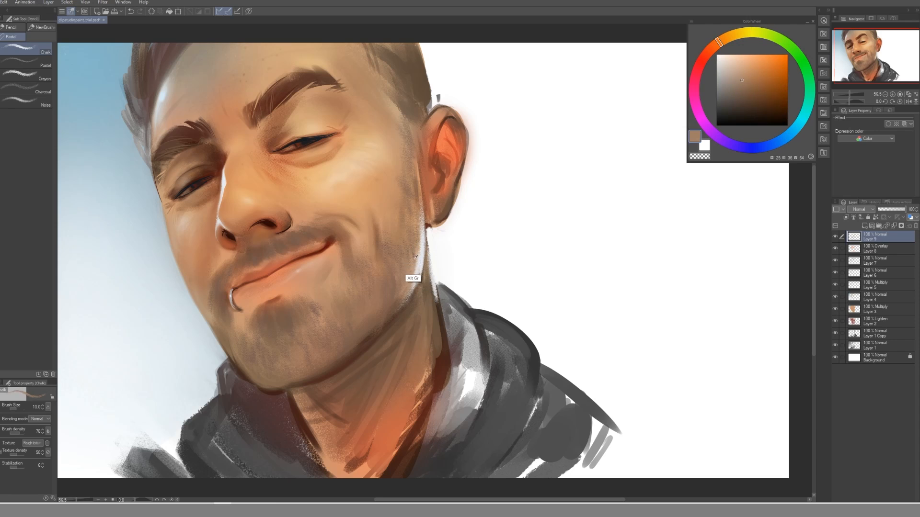
pyautogui.moveTo(427, 242); pyautogui.dragTo(430, 268)
pyautogui.keyDown('alt'); pyautogui.click(437, 259); pyautogui.keyUp('alt')
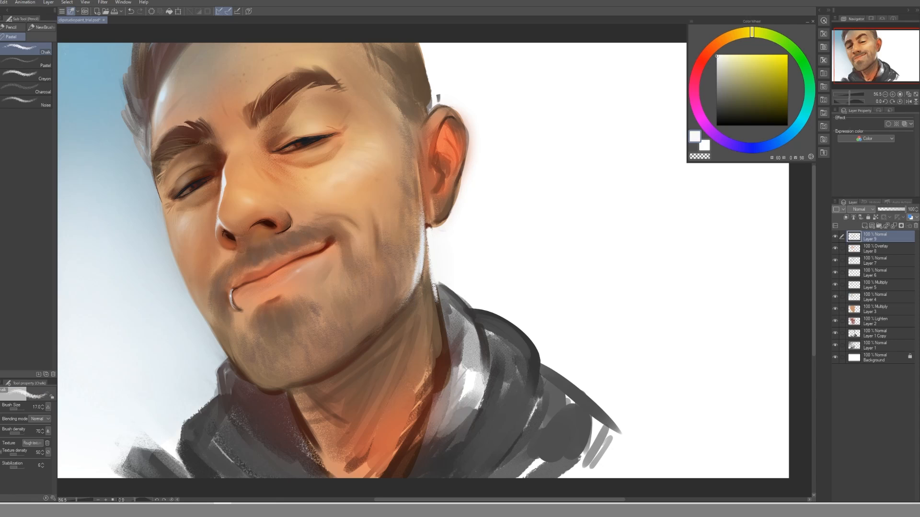
pyautogui.press(']')
# Flip the canvas view horizontally, switch to the Pastel brush and work sampled orange into the top of the ear.
pyautogui.keyDown('alt'); pyautogui.click(441, 135); pyautogui.keyUp('alt')
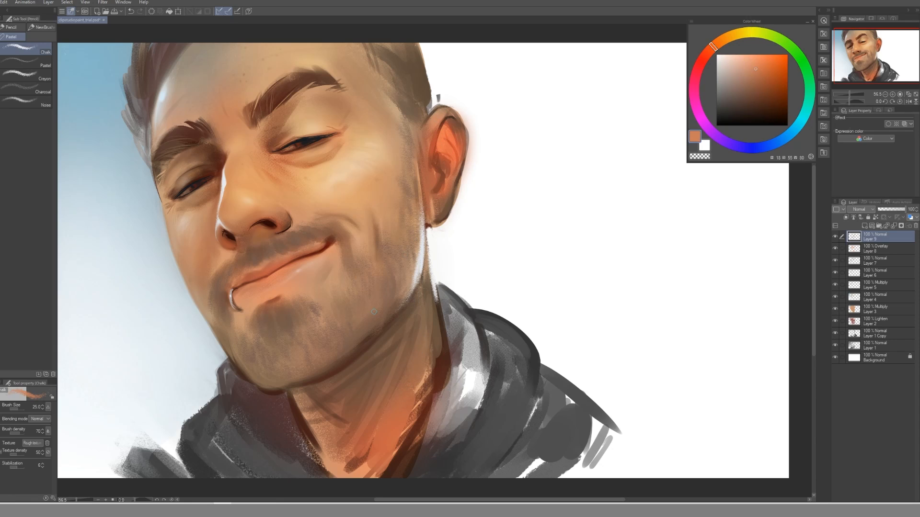
pyautogui.press('h')
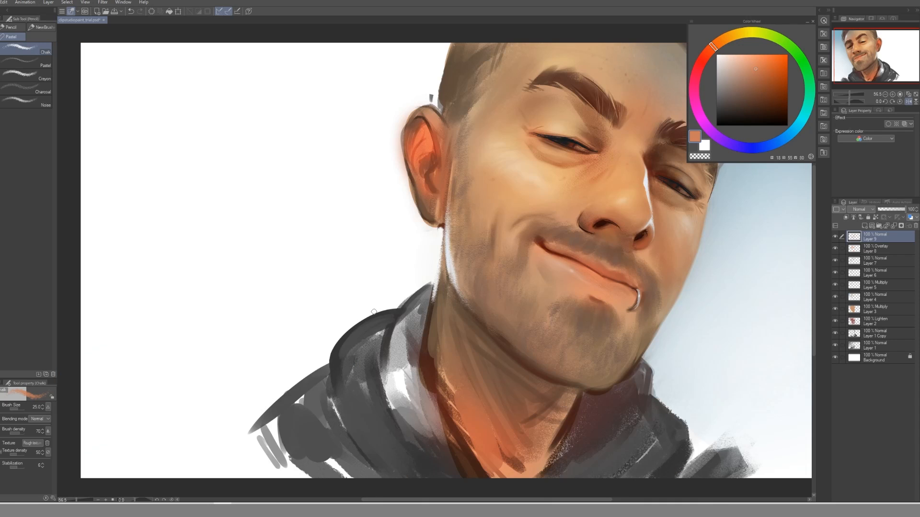
pyautogui.moveTo(533, 245); pyautogui.dragTo(404, 274)
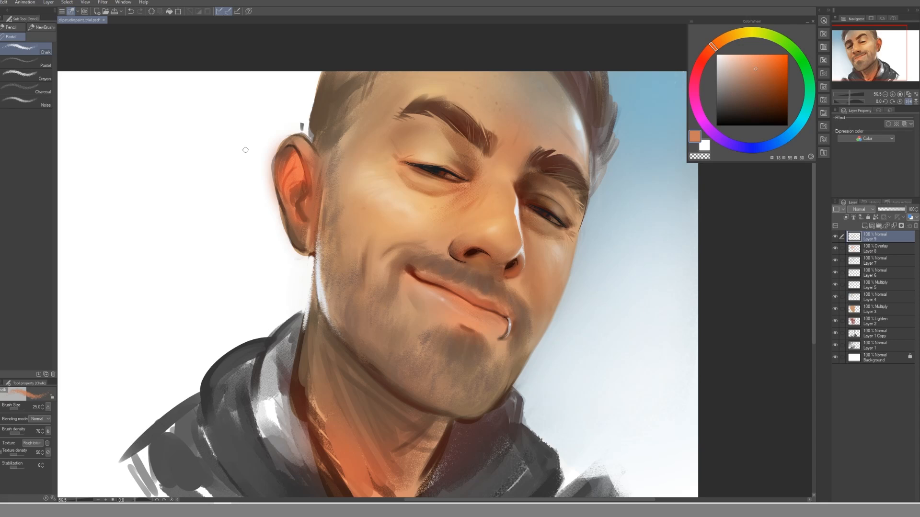
pyautogui.click(26, 61)
pyautogui.keyDown('alt'); pyautogui.click(302, 142); pyautogui.keyUp('alt')
pyautogui.press('[')
pyautogui.press('[')
pyautogui.keyDown('alt'); pyautogui.click(302, 138); pyautogui.keyUp('alt')
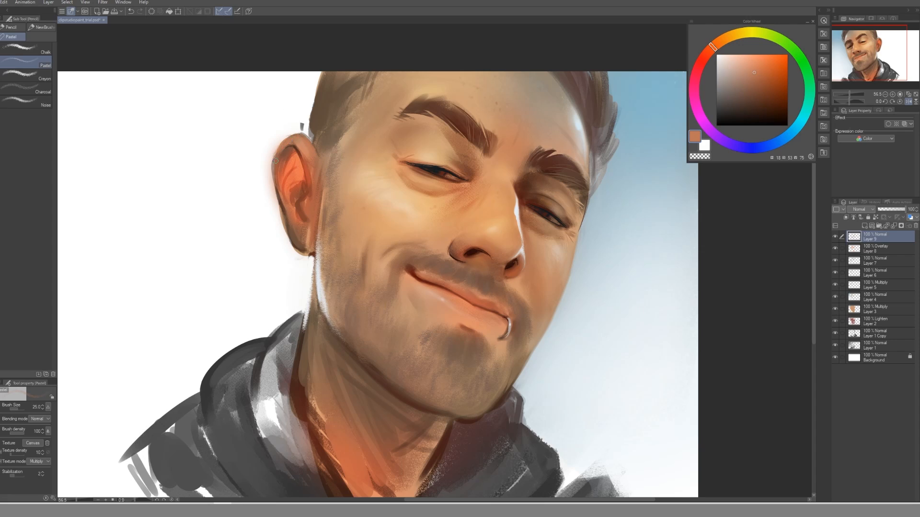
# Smooth the upper rim of the ear with sampled orange tones and clean its outline with background white.
pyautogui.keyDown('alt'); pyautogui.click(283, 171); pyautogui.keyUp('alt')
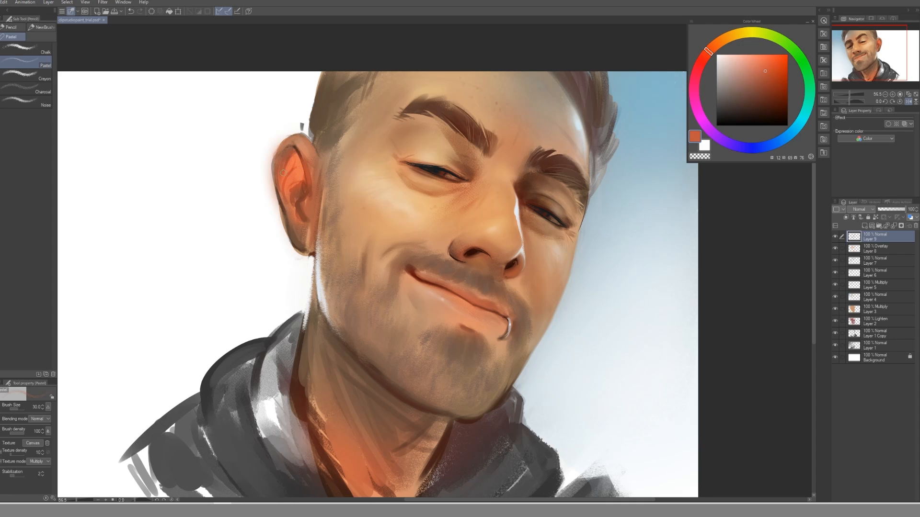
pyautogui.keyDown('alt'); pyautogui.click(289, 151); pyautogui.keyUp('alt')
pyautogui.press(']')
pyautogui.keyDown('alt'); pyautogui.click(294, 146); pyautogui.keyUp('alt')
pyautogui.keyDown('alt'); pyautogui.click(302, 146); pyautogui.keyUp('alt')
pyautogui.keyDown('alt'); pyautogui.click(271, 152); pyautogui.keyUp('alt')
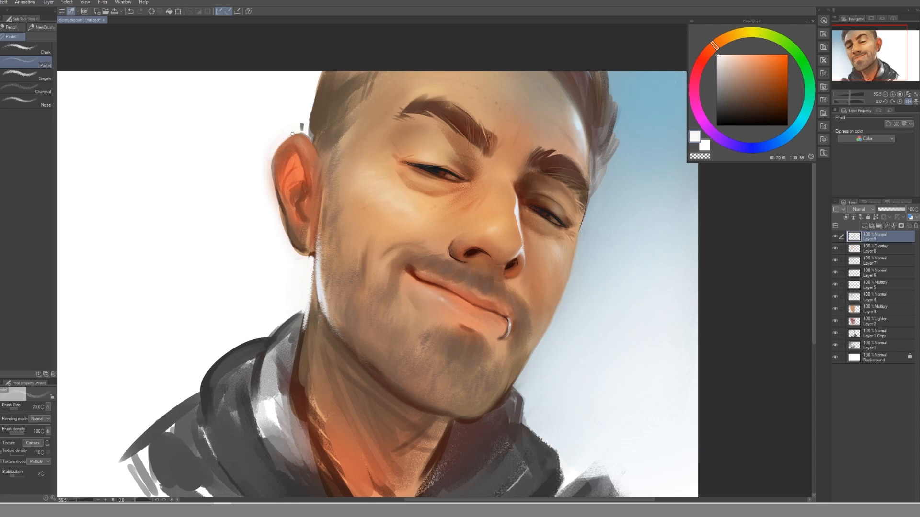
# Blend the outer rim of the ear with sampled orange and red tones.
pyautogui.keyDown('alt'); pyautogui.click(284, 175); pyautogui.keyUp('alt')
pyautogui.keyDown('alt'); pyautogui.click(284, 164); pyautogui.keyUp('alt')
pyautogui.keyDown('alt'); pyautogui.click(281, 182); pyautogui.keyUp('alt')
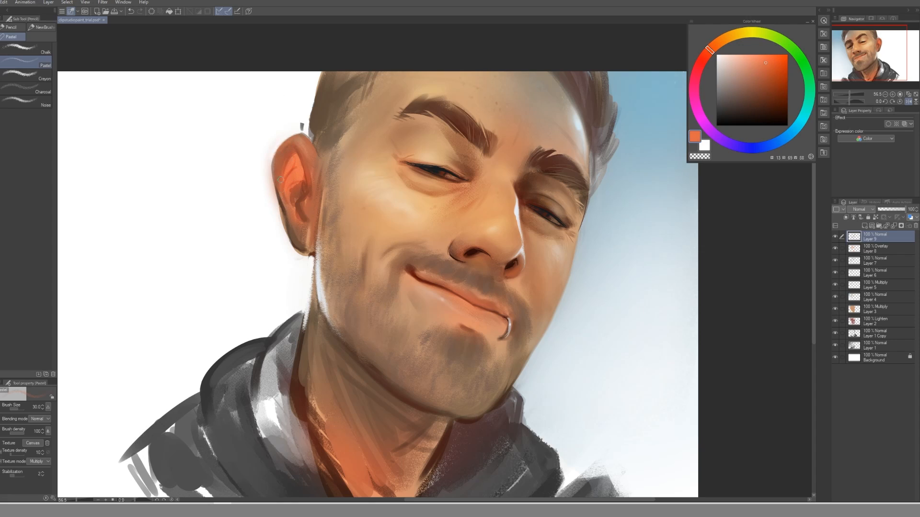
pyautogui.press('[')
pyautogui.keyDown('alt'); pyautogui.click(279, 172); pyautogui.keyUp('alt')
pyautogui.keyDown('alt'); pyautogui.click(283, 204); pyautogui.keyUp('alt')
# Darken the ear canal with a deep brown sampled from the nostril.
pyautogui.keyDown('alt'); pyautogui.click(468, 262); pyautogui.keyUp('alt')
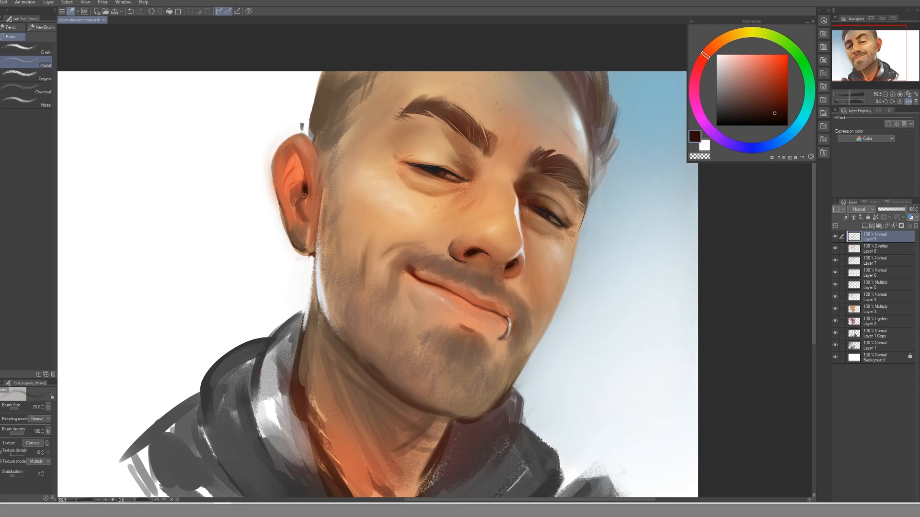
pyautogui.moveTo(304, 200); pyautogui.dragTo(304, 189)
pyautogui.press(']')
# Soften the shadow inside the ear canal with dark reddish browns sampled from the surrounding ear.
pyautogui.keyDown('alt'); pyautogui.click(303, 194); pyautogui.keyUp('alt')
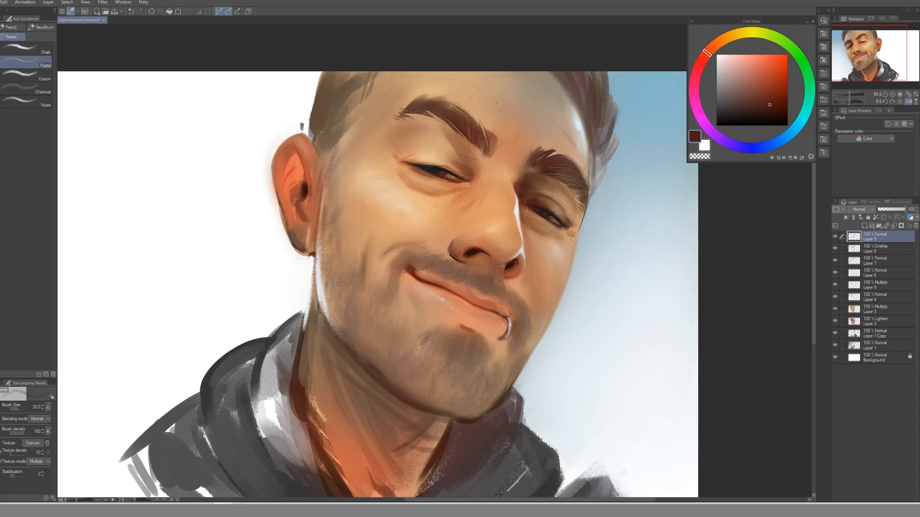
pyautogui.keyDown('alt'); pyautogui.click(308, 186); pyautogui.keyUp('alt')
pyautogui.keyDown('alt'); pyautogui.click(302, 198); pyautogui.keyUp('alt')
pyautogui.keyDown('alt'); pyautogui.click(296, 193); pyautogui.keyUp('alt')
pyautogui.keyDown('alt'); pyautogui.click(302, 189); pyautogui.keyUp('alt')
pyautogui.keyDown('alt'); pyautogui.click(311, 187); pyautogui.keyUp('alt')
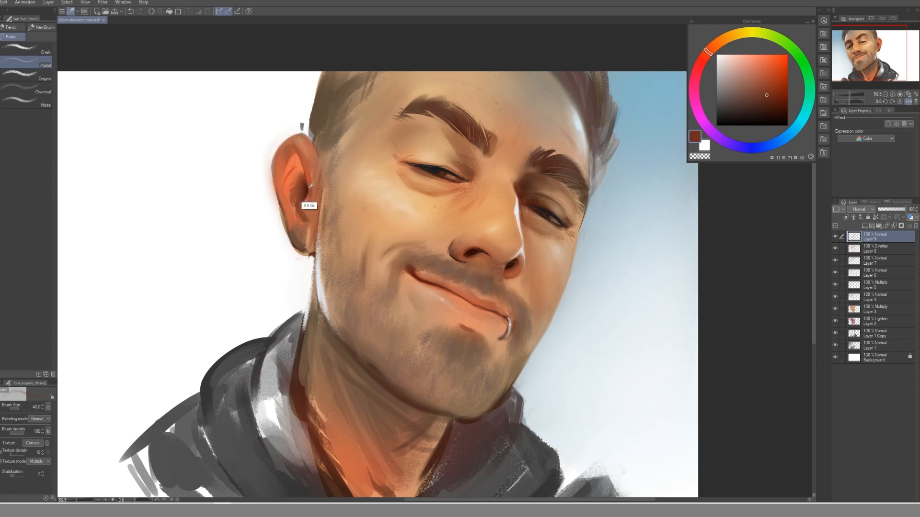
# Blend the front edge of the ear into the adjoining cheek with sampled reds and tan.
pyautogui.keyDown('alt'); pyautogui.click(310, 181); pyautogui.keyUp('alt')
pyautogui.press('[')
pyautogui.keyDown('alt'); pyautogui.click(311, 166); pyautogui.keyUp('alt')
pyautogui.keyDown('alt'); pyautogui.click(314, 176); pyautogui.keyUp('alt')
pyautogui.keyDown('alt'); pyautogui.click(328, 195); pyautogui.keyUp('alt')
pyautogui.press('[')
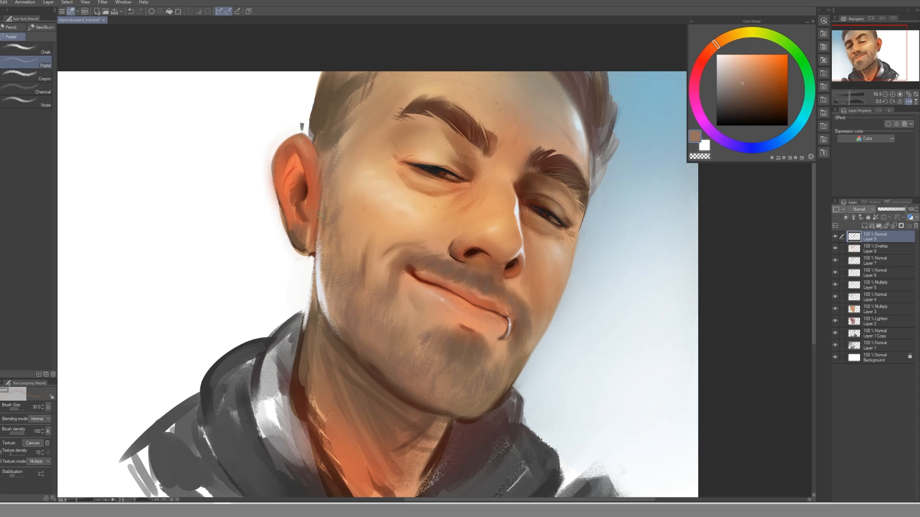
# Smooth the cheek skin beside the ear with sampled light tan tones.
pyautogui.keyDown('alt'); pyautogui.click(325, 234); pyautogui.keyUp('alt')
pyautogui.keyDown('alt'); pyautogui.click(334, 205); pyautogui.keyUp('alt')
pyautogui.keyDown('alt'); pyautogui.click(342, 213); pyautogui.keyUp('alt')
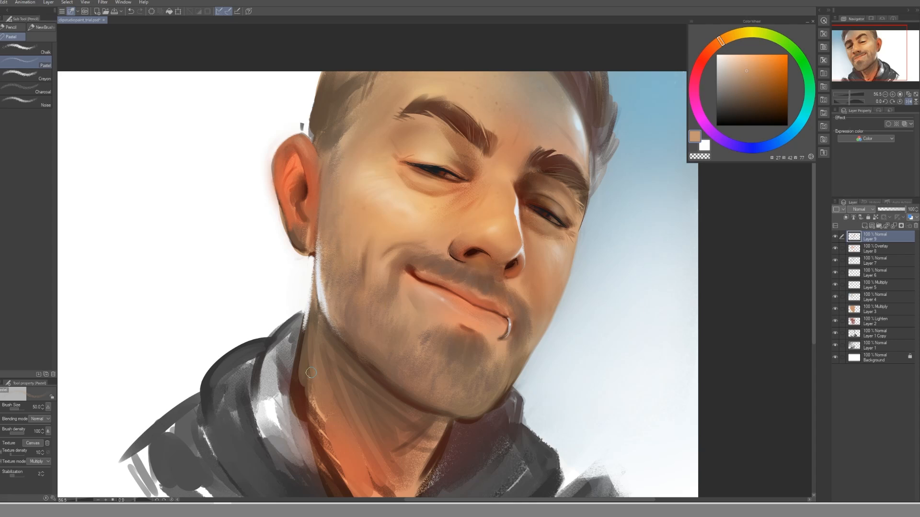
# Shade the sideburn in front of the ear with a brown sampled from the jaw and nearby tones.
pyautogui.keyDown('alt'); pyautogui.click(400, 348); pyautogui.keyUp('alt')
pyautogui.press('[')
pyautogui.press('[')
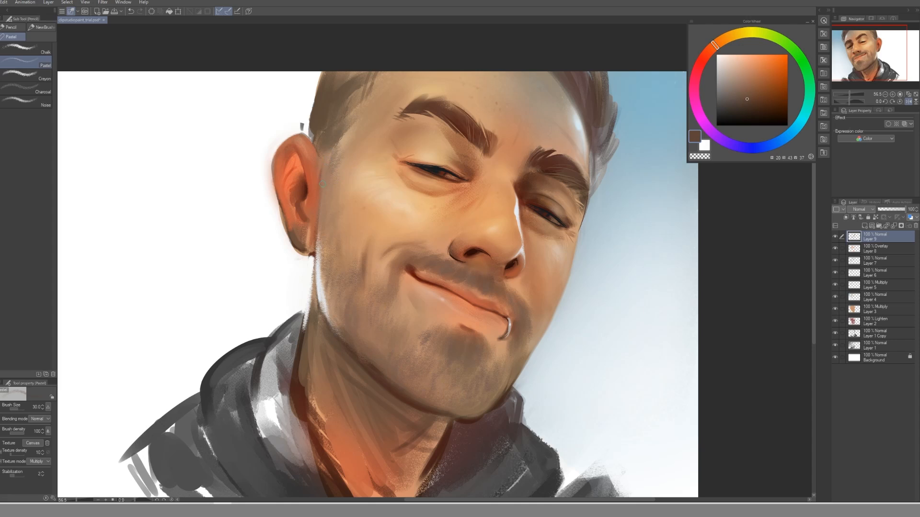
pyautogui.press(']')
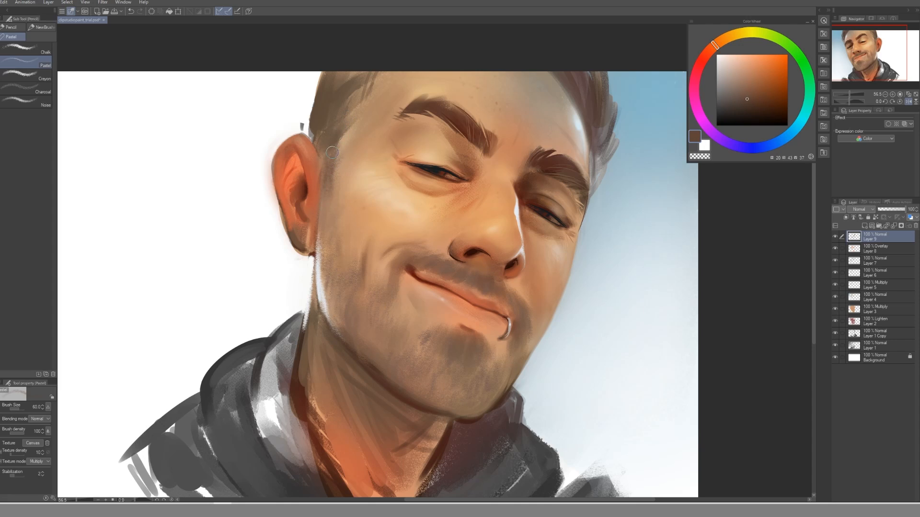
pyautogui.keyDown('alt'); pyautogui.click(333, 155); pyautogui.keyUp('alt')
pyautogui.press('[')
# Refine the outer edge of the hair above the ear with sampled hair browns.
pyautogui.keyDown('alt'); pyautogui.click(322, 96); pyautogui.keyUp('alt')
pyautogui.keyDown('alt'); pyautogui.click(320, 101); pyautogui.keyUp('alt')
pyautogui.press('[')
pyautogui.press('[')
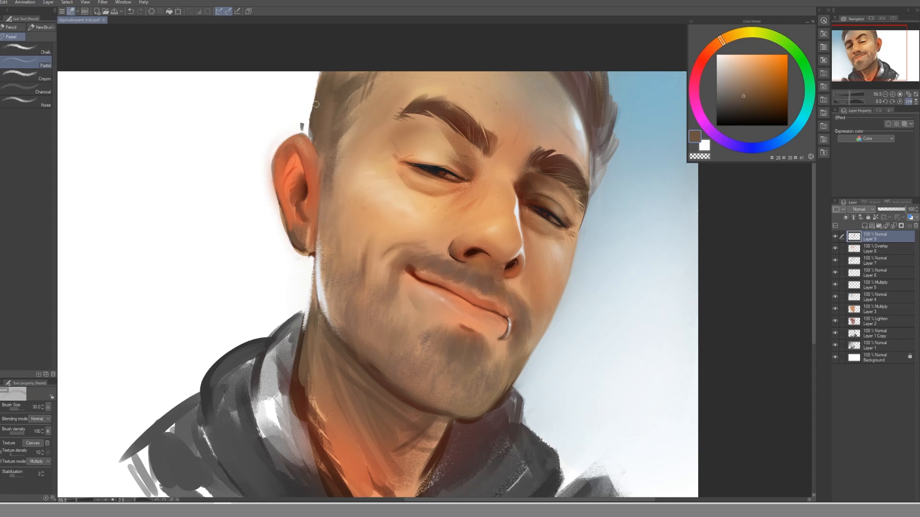
# Blend the short hair at the temple above the ear with sampled brown tones and larger Pastel strokes.
pyautogui.keyDown('alt'); pyautogui.click(336, 128); pyautogui.keyUp('alt')
pyautogui.press(']')
pyautogui.press(']')
pyautogui.press(']')
pyautogui.keyDown('alt'); pyautogui.click(338, 117); pyautogui.keyUp('alt')
pyautogui.keyDown('alt'); pyautogui.click(338, 120); pyautogui.keyUp('alt')
pyautogui.press(']')
pyautogui.press(']')
pyautogui.keyDown('alt'); pyautogui.click(319, 127); pyautogui.keyUp('alt')
pyautogui.press('[')
pyautogui.keyDown('alt'); pyautogui.click(345, 122); pyautogui.keyUp('alt')
pyautogui.press(']')
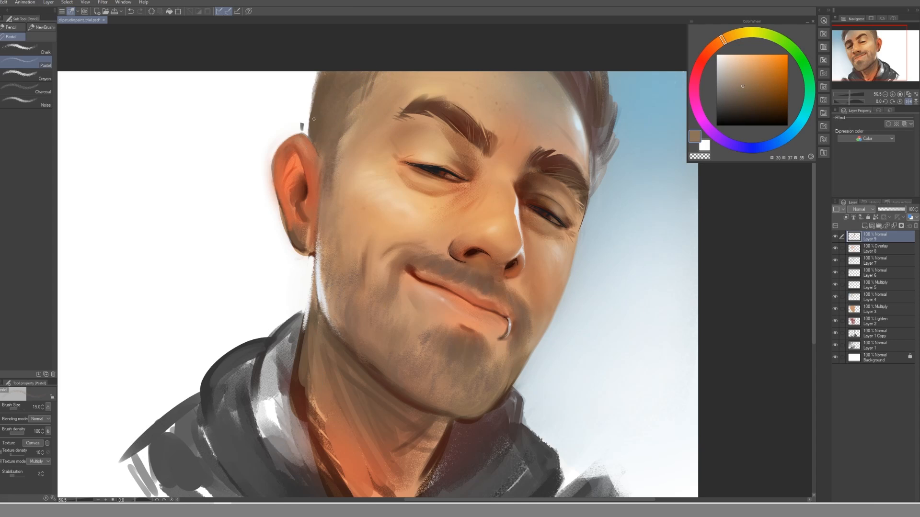
# Shrink the Pastel brush and cover the stray grey mark above the ear with sampled background white.
pyautogui.press('[')
pyautogui.press('[')
pyautogui.press('[')
pyautogui.press('[')
pyautogui.press('[')
pyautogui.press('[')
pyautogui.press('[')
pyautogui.press('[')
pyautogui.press('[')
pyautogui.keyDown('alt'); pyautogui.click(299, 122); pyautogui.keyUp('alt')
pyautogui.moveTo(300, 126); pyautogui.dragTo(303, 129)
# Clean the outer outline of the ear with sampled background white using a fine Pastel brush.
pyautogui.press('[')
pyautogui.keyDown('alt'); pyautogui.click(269, 183); pyautogui.keyUp('alt')
pyautogui.keyDown('alt'); pyautogui.click(265, 189); pyautogui.keyUp('alt')
pyautogui.keyDown('alt'); pyautogui.click(266, 190); pyautogui.keyUp('alt')
pyautogui.keyDown('alt'); pyautogui.click(260, 194); pyautogui.keyUp('alt')
pyautogui.press('[')
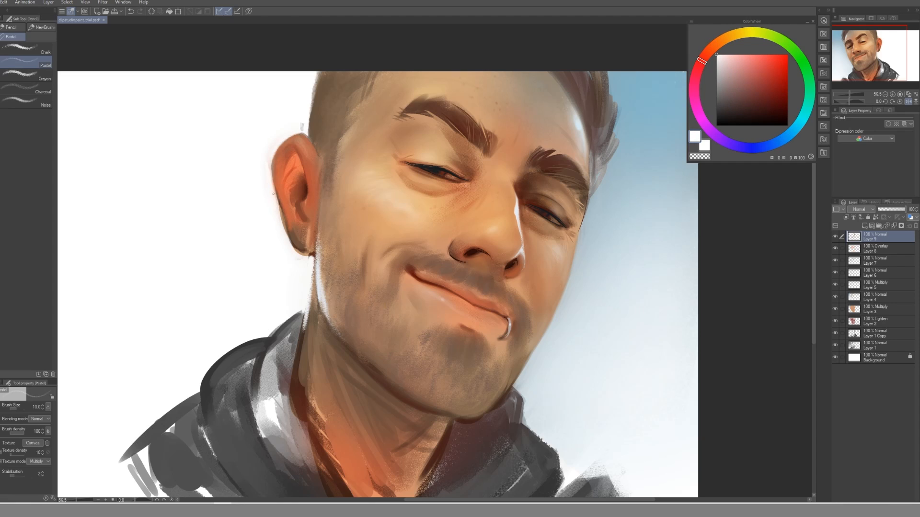
pyautogui.moveTo(270, 167); pyautogui.dragTo(274, 191)
# Switch to the G-pen at about size 40 and trim the ear's outline from top to lobe with white.
pyautogui.press('p')
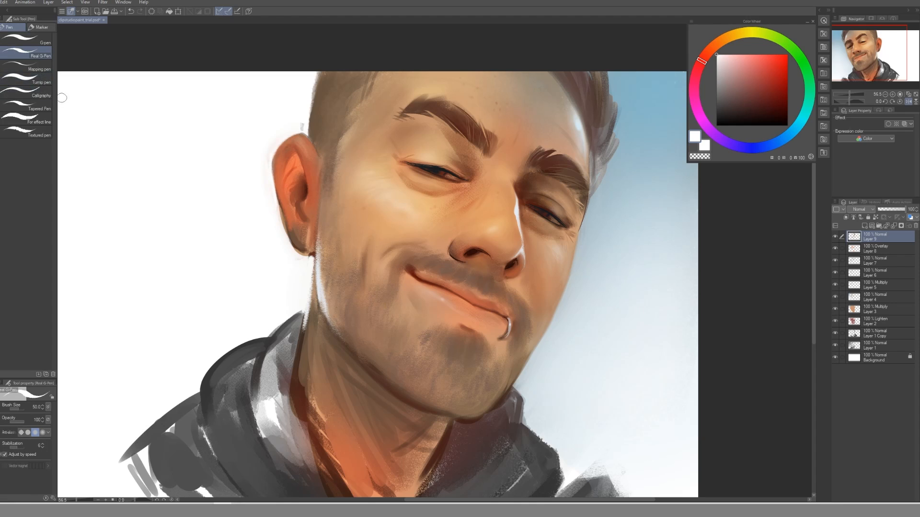
pyautogui.press('[')
pyautogui.press('[')
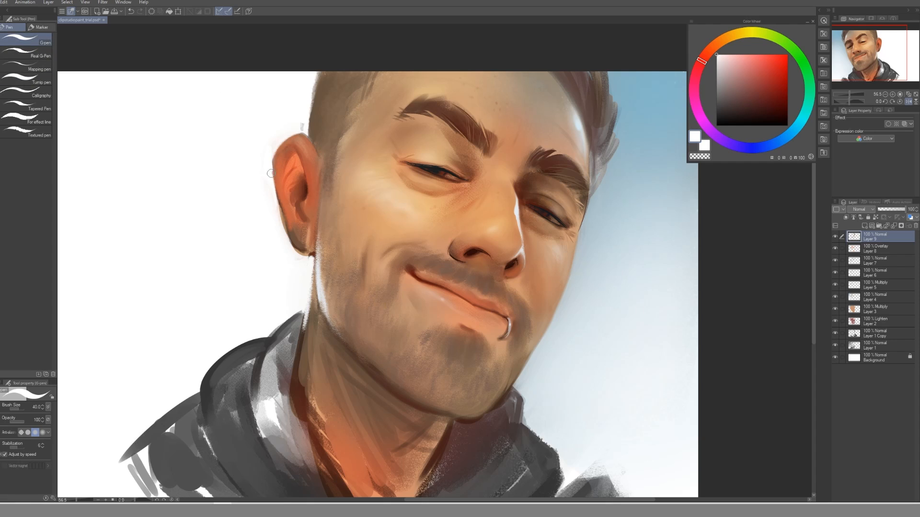
pyautogui.moveTo(270, 154); pyautogui.dragTo(277, 212)
pyautogui.moveTo(266, 168); pyautogui.dragTo(297, 124)
pyautogui.press('[')
pyautogui.moveTo(303, 133); pyautogui.dragTo(300, 114)
pyautogui.press(']')
pyautogui.moveTo(273, 196)
pyautogui.mouseDown()
pyautogui.moveTo(291, 271)
pyautogui.moveTo(276, 213)
pyautogui.moveTo(307, 259)
pyautogui.mouseUp()
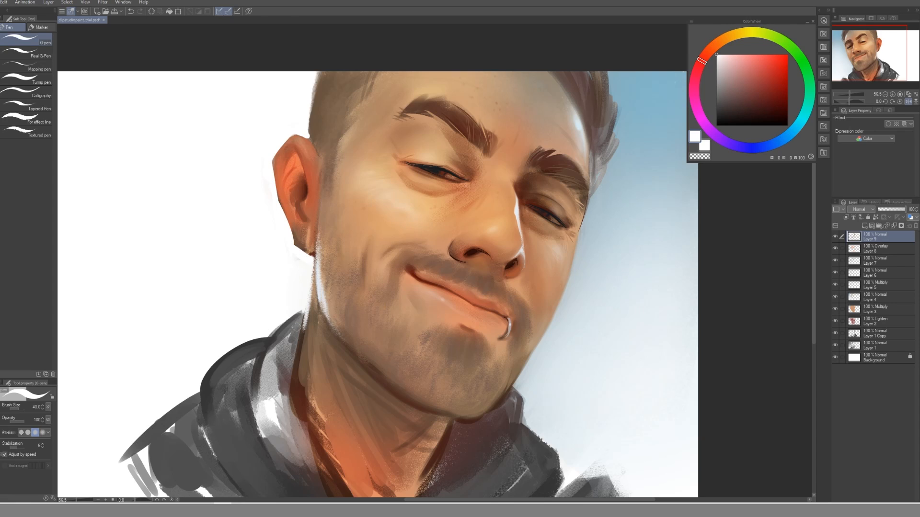
# Recolour the earlobe and lower ear rim with oranges sampled from the inner ear.
pyautogui.keyDown('alt'); pyautogui.click(282, 206); pyautogui.keyUp('alt')
pyautogui.press('[')
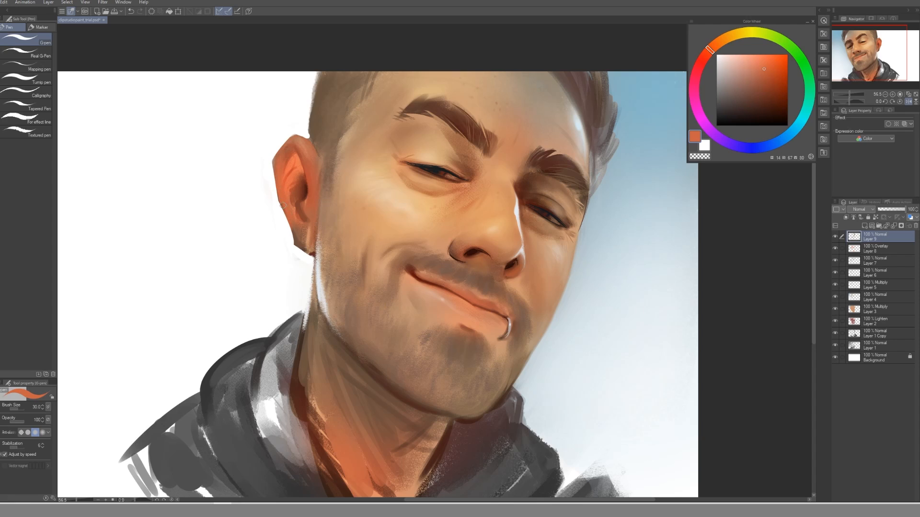
pyautogui.press(']')
pyautogui.moveTo(302, 250); pyautogui.dragTo(299, 239)
pyautogui.keyDown('alt'); pyautogui.click(306, 210); pyautogui.keyUp('alt')
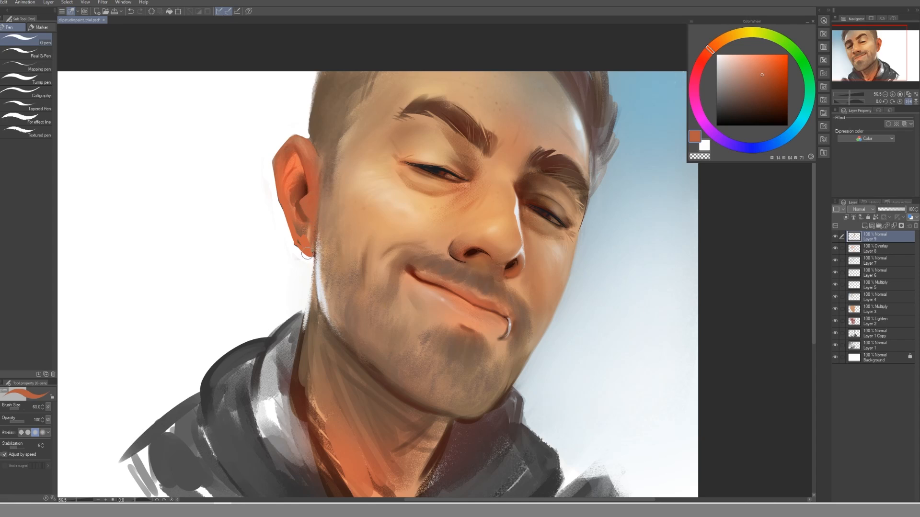
pyautogui.keyDown('alt'); pyautogui.click(293, 217); pyautogui.keyUp('alt')
pyautogui.keyDown('alt'); pyautogui.click(315, 255); pyautogui.keyUp('alt')
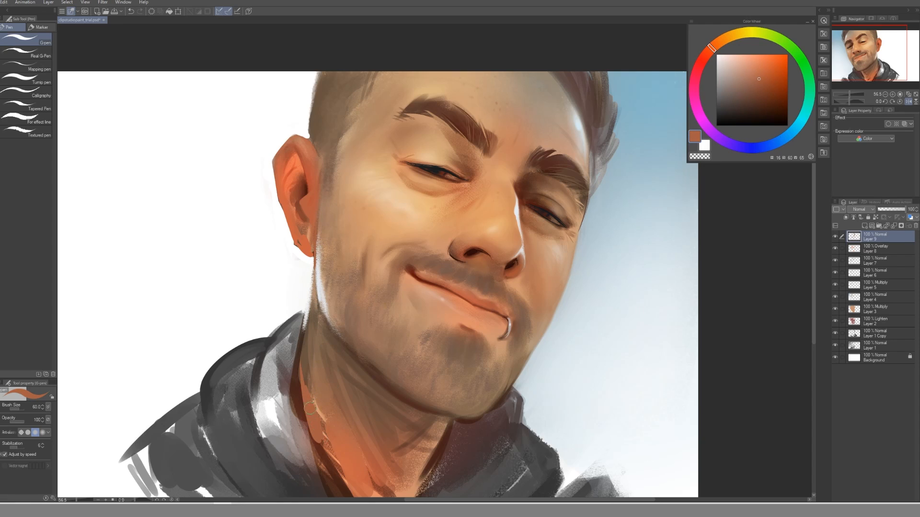
# Paint both edges of the neck opening beside the collar with sampled orange-brown skin tones.
pyautogui.keyDown('alt'); pyautogui.click(299, 395); pyautogui.keyUp('alt')
pyautogui.keyDown('alt'); pyautogui.click(319, 402); pyautogui.keyUp('alt')
pyautogui.moveTo(301, 355); pyautogui.dragTo(331, 454)
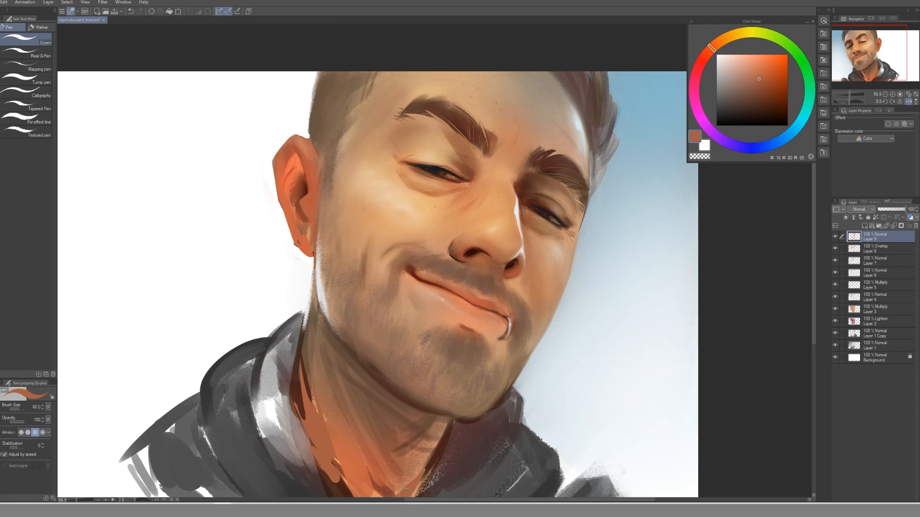
pyautogui.keyDown('alt'); pyautogui.click(422, 455); pyautogui.keyUp('alt')
pyautogui.moveTo(424, 458)
pyautogui.mouseDown()
pyautogui.moveTo(391, 495)
pyautogui.moveTo(376, 493)
pyautogui.moveTo(405, 495)
pyautogui.mouseUp()
pyautogui.keyDown('alt'); pyautogui.click(420, 480); pyautogui.keyUp('alt')
pyautogui.moveTo(436, 431); pyautogui.dragTo(440, 398)
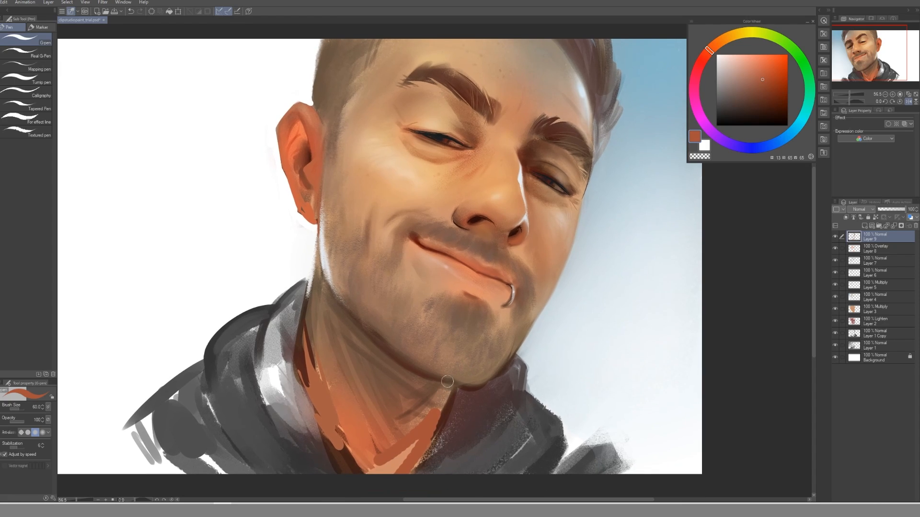
# Block in the base of the neck with a sampled orange using larger G-pen strokes.
pyautogui.keyDown('alt'); pyautogui.click(397, 438); pyautogui.keyUp('alt')
pyautogui.press('[')
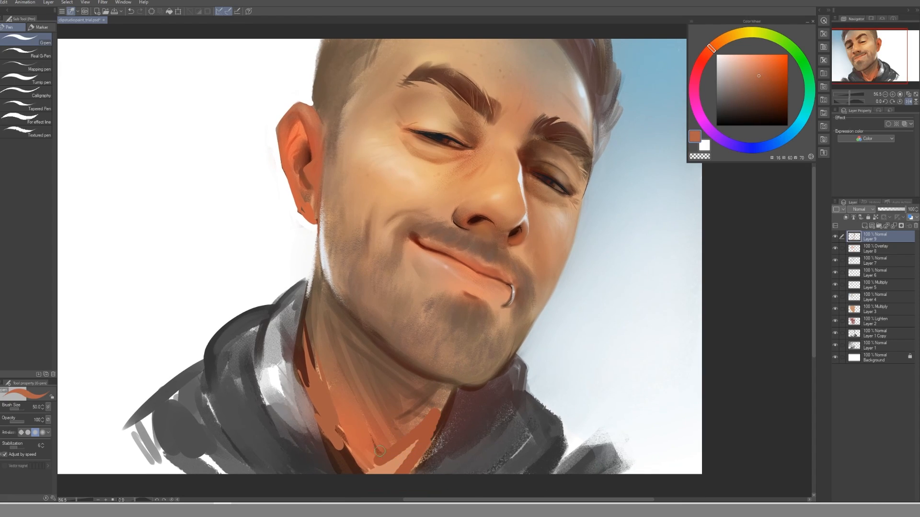
pyautogui.press(']')
pyautogui.moveTo(412, 434)
pyautogui.mouseDown()
pyautogui.moveTo(390, 484)
pyautogui.moveTo(399, 438)
pyautogui.mouseUp()
pyautogui.press(']')
pyautogui.press(']')
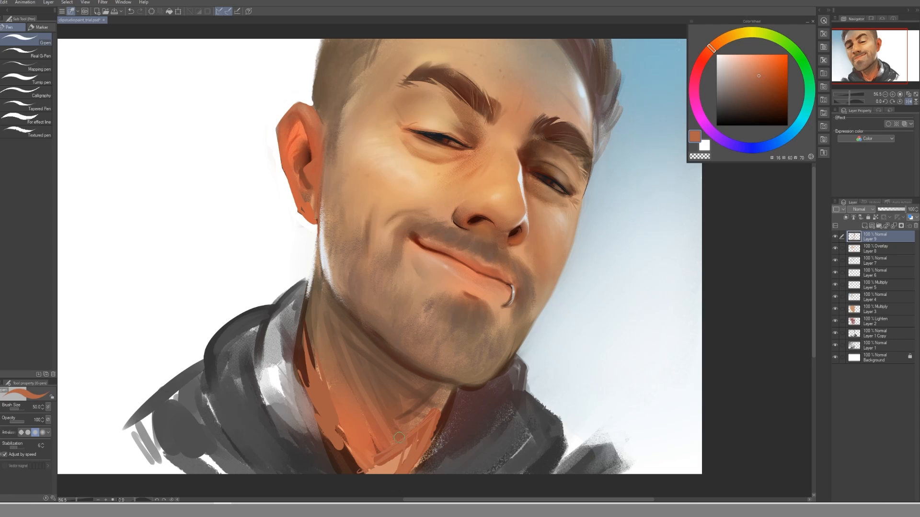
# Lay sampled orange skin tones along the ear side of the neck down to the collar.
pyautogui.moveTo(309, 418); pyautogui.dragTo(362, 482)
pyautogui.keyDown('alt'); pyautogui.click(338, 403); pyautogui.keyUp('alt')
pyautogui.press('[')
pyautogui.moveTo(327, 411); pyautogui.dragTo(343, 441)
pyautogui.keyDown('alt'); pyautogui.click(321, 403); pyautogui.keyUp('alt')
pyautogui.press('[')
pyautogui.moveTo(317, 372); pyautogui.dragTo(368, 476)
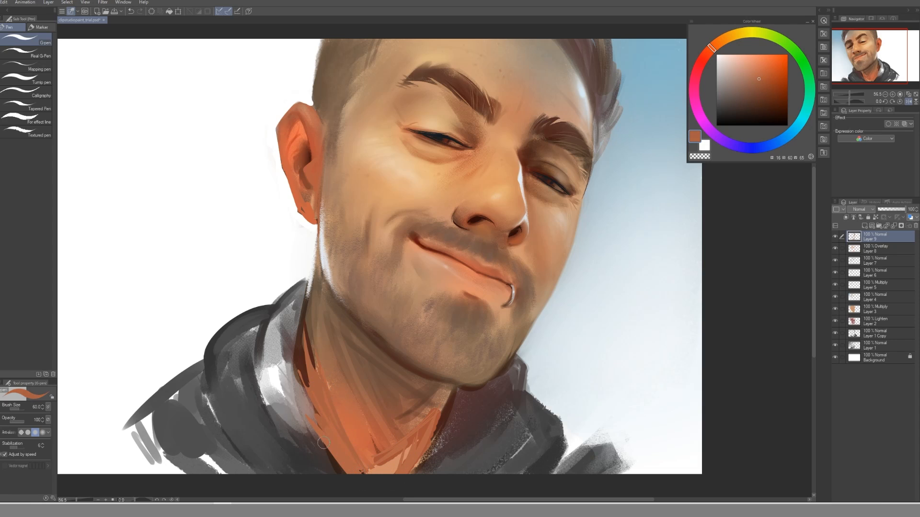
# Fill the lower centre of the neck with sampled bright orange strokes.
pyautogui.moveTo(341, 418); pyautogui.dragTo(362, 472)
pyautogui.keyDown('alt'); pyautogui.click(352, 428); pyautogui.keyUp('alt')
pyautogui.press(']')
pyautogui.moveTo(352, 434); pyautogui.dragTo(361, 484)
pyautogui.press(']')
pyautogui.moveTo(357, 443); pyautogui.dragTo(338, 474)
# Define the collar edge along the ear side of the neck with sampled dark reddish brown.
pyautogui.press('[')
pyautogui.moveTo(303, 317); pyautogui.dragTo(314, 425)
pyautogui.keyDown('alt'); pyautogui.click(300, 371); pyautogui.keyUp('alt')
pyautogui.moveTo(306, 300)
pyautogui.mouseDown()
pyautogui.moveTo(298, 386)
pyautogui.moveTo(297, 369)
pyautogui.moveTo(321, 443)
pyautogui.mouseUp()
pyautogui.press(']')
pyautogui.moveTo(291, 367); pyautogui.dragTo(326, 448)
# Extend dark reddish brown along the inside of the collar with a progressively larger G-pen.
pyautogui.press(']')
pyautogui.moveTo(281, 384); pyautogui.dragTo(357, 492)
pyautogui.press(']')
pyautogui.moveTo(285, 337); pyautogui.dragTo(332, 479)
pyautogui.press(']')
pyautogui.moveTo(289, 399); pyautogui.dragTo(321, 474)
pyautogui.press(']')
# Sketch loose dark reddish brown strokes across the hoodie chest on both sides of the neck.
pyautogui.moveTo(451, 417)
pyautogui.mouseDown()
pyautogui.moveTo(417, 472)
pyautogui.moveTo(458, 414)
pyautogui.moveTo(419, 469)
pyautogui.moveTo(498, 454)
pyautogui.moveTo(535, 460)
pyautogui.mouseUp()
pyautogui.press('[')
pyautogui.press('[')
pyautogui.moveTo(233, 373); pyautogui.dragTo(290, 450)
pyautogui.moveTo(240, 431)
pyautogui.mouseDown()
pyautogui.moveTo(248, 451)
pyautogui.moveTo(312, 481)
pyautogui.mouseUp()
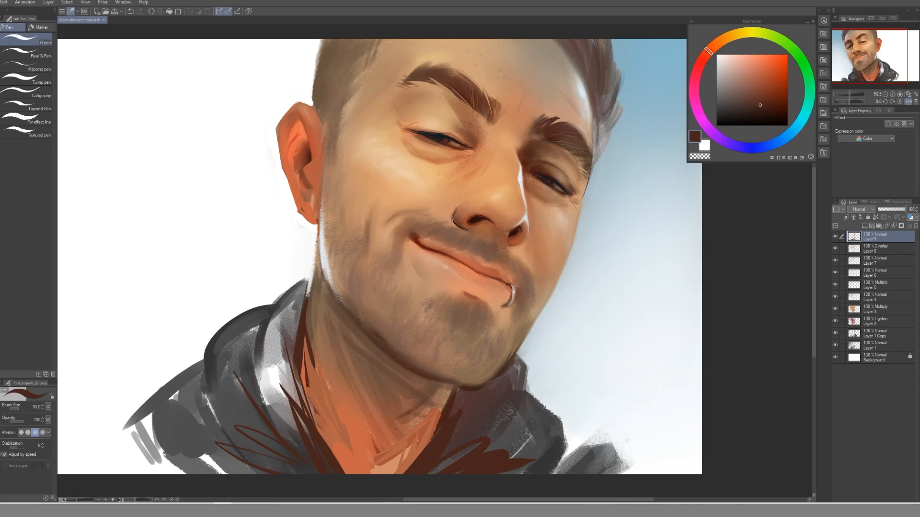
# Flip the canvas view horizontally and mix a dark plum from the sampled hoodie colour.
pyautogui.moveTo(369, 380); pyautogui.dragTo(300, 368)
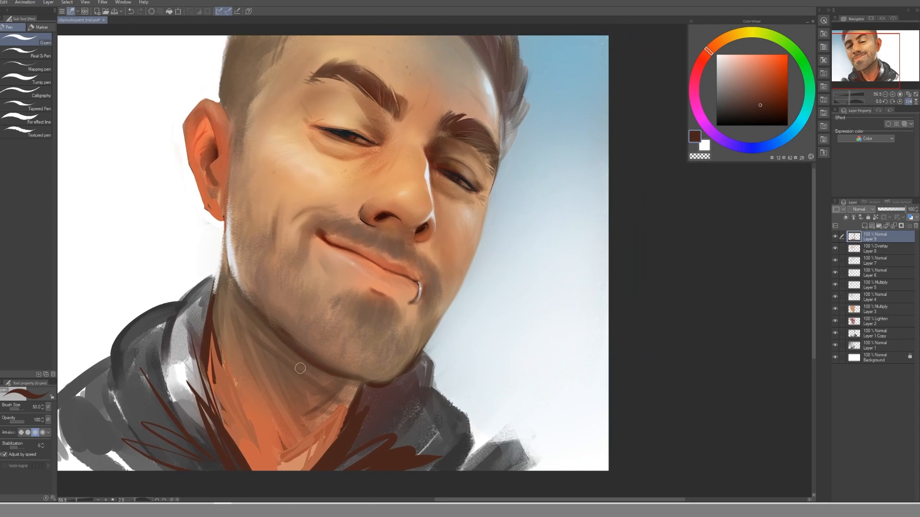
pyautogui.press('h')
pyautogui.moveTo(493, 340); pyautogui.dragTo(285, 338)
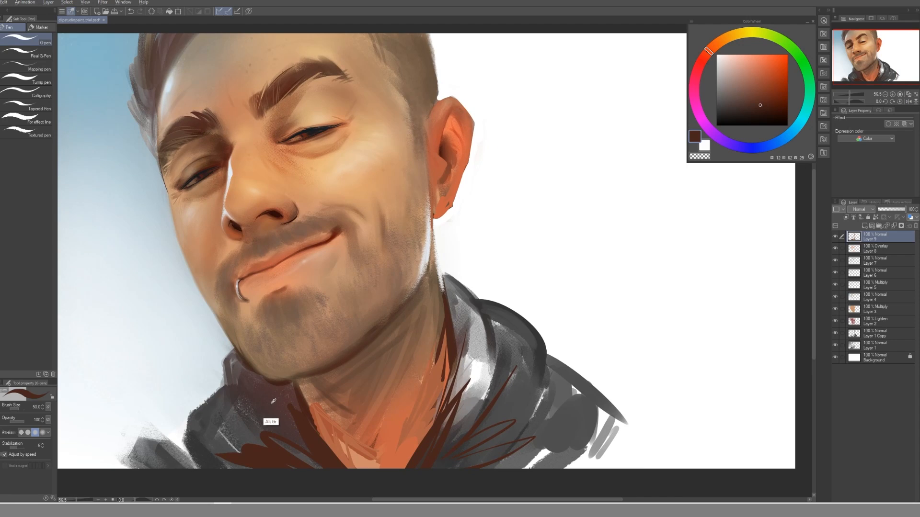
pyautogui.keyDown('alt'); pyautogui.click(271, 421); pyautogui.keyUp('alt')
pyautogui.click(696, 75)
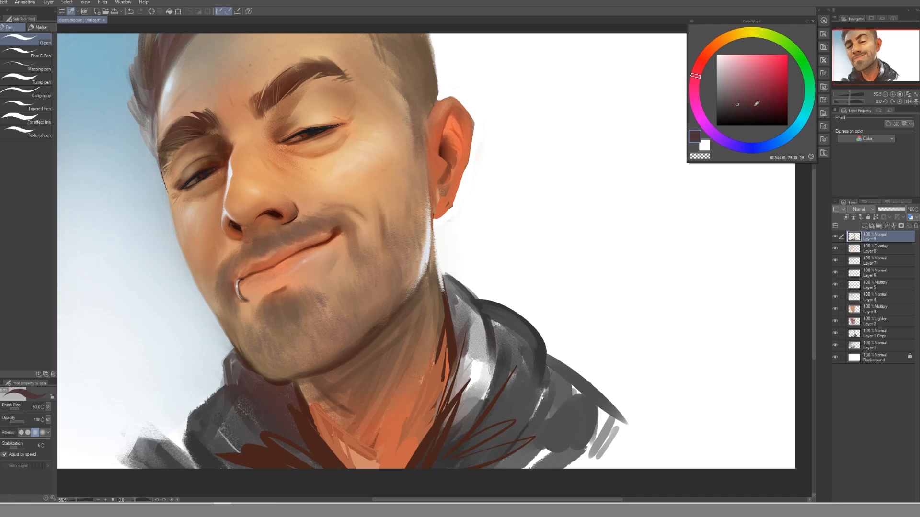
pyautogui.click(745, 107)
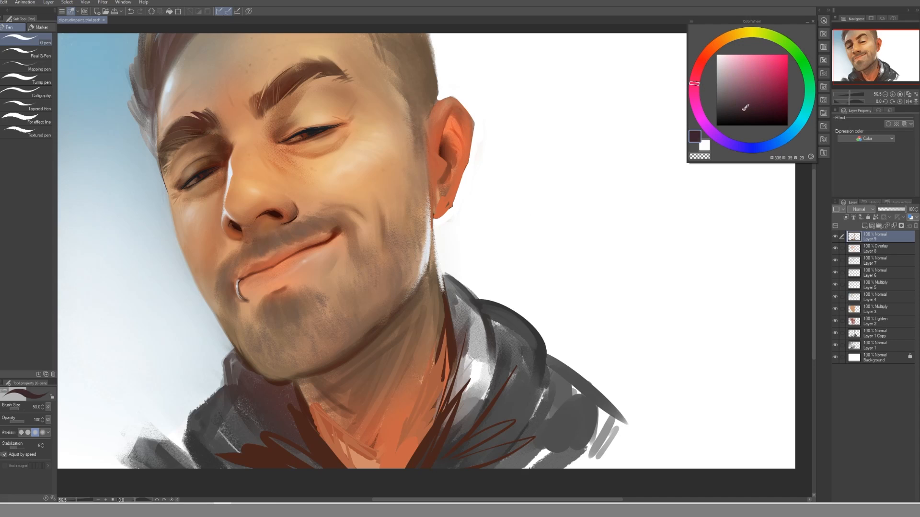
# Paint the part of the hood directly under the chin with the dark plum.
pyautogui.press(']')
pyautogui.moveTo(240, 368)
pyautogui.mouseDown()
pyautogui.moveTo(269, 401)
pyautogui.moveTo(250, 375)
pyautogui.moveTo(266, 393)
pyautogui.mouseUp()
pyautogui.press(']')
pyautogui.moveTo(243, 365); pyautogui.dragTo(291, 385)
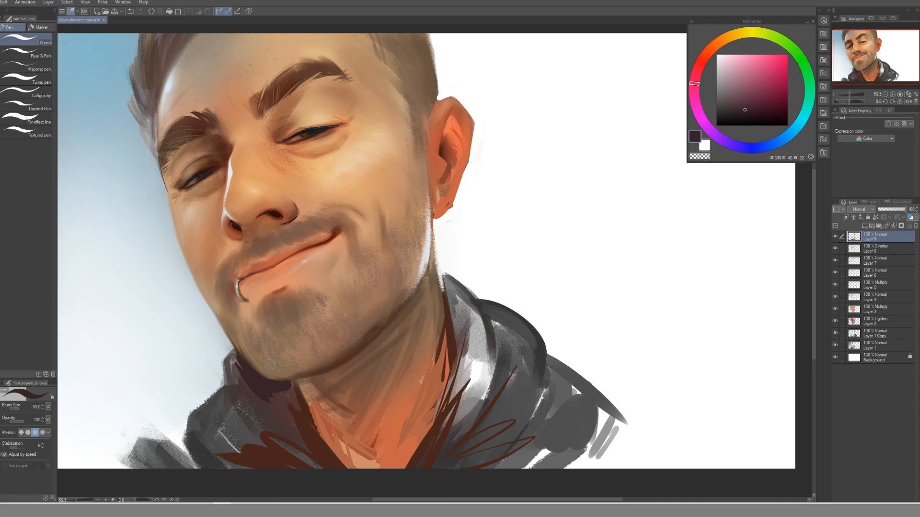
pyautogui.moveTo(231, 356)
pyautogui.mouseDown()
pyautogui.moveTo(248, 409)
pyautogui.moveTo(239, 363)
pyautogui.mouseUp()
# Block in the collar between the chin and the neck opening with larger dark plum strokes.
pyautogui.press(']')
pyautogui.press(']')
pyautogui.press(']')
pyautogui.moveTo(254, 410)
pyautogui.mouseDown()
pyautogui.moveTo(265, 391)
pyautogui.moveTo(296, 418)
pyautogui.moveTo(293, 389)
pyautogui.mouseUp()
pyautogui.press(']')
pyautogui.moveTo(225, 418); pyautogui.dragTo(290, 444)
pyautogui.moveTo(259, 385); pyautogui.dragTo(347, 472)
# Fill the hoodie's shoulder on the chin side with broad dark plum strokes.
pyautogui.press('[')
pyautogui.press(']')
pyautogui.press(']')
pyautogui.press(']')
pyautogui.moveTo(262, 414); pyautogui.dragTo(283, 434)
pyautogui.moveTo(225, 414); pyautogui.dragTo(302, 449)
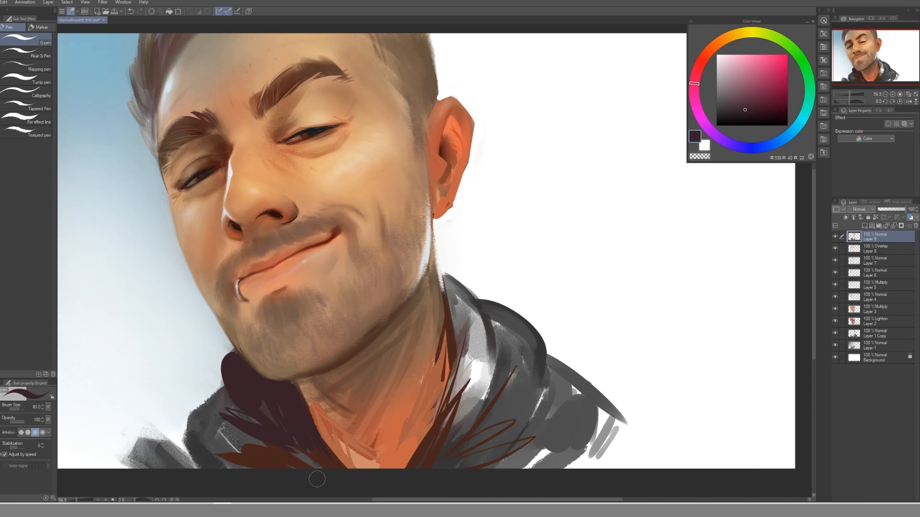
pyautogui.moveTo(228, 379)
pyautogui.mouseDown()
pyautogui.moveTo(210, 404)
pyautogui.moveTo(237, 379)
pyautogui.moveTo(215, 409)
pyautogui.moveTo(254, 430)
pyautogui.mouseUp()
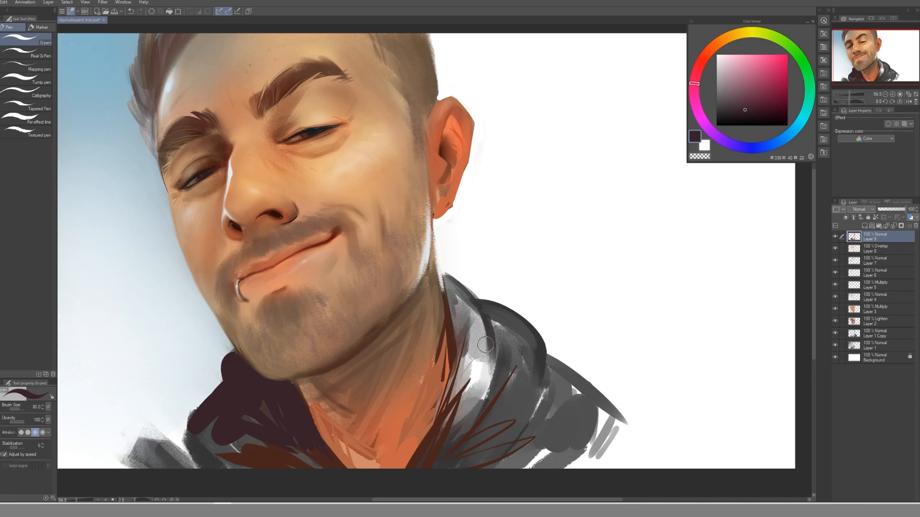
# Paint the upper edge of the hood below the ear with dark plum.
pyautogui.press('[')
pyautogui.moveTo(440, 273)
pyautogui.mouseDown()
pyautogui.moveTo(463, 286)
pyautogui.moveTo(452, 283)
pyautogui.moveTo(453, 312)
pyautogui.mouseUp()
pyautogui.moveTo(450, 285)
pyautogui.mouseDown()
pyautogui.moveTo(475, 306)
pyautogui.moveTo(459, 297)
pyautogui.moveTo(481, 330)
pyautogui.mouseUp()
pyautogui.press(']')
pyautogui.press(']')
pyautogui.moveTo(461, 290)
pyautogui.mouseDown()
pyautogui.moveTo(485, 339)
pyautogui.moveTo(479, 390)
pyautogui.mouseUp()
# Cover the hood fold from below the ear down to the chest with broad dark plum strokes.
pyautogui.press('[')
pyautogui.press(']')
pyautogui.press(']')
pyautogui.press(']')
pyautogui.press(']')
pyautogui.moveTo(474, 317)
pyautogui.mouseDown()
pyautogui.moveTo(465, 409)
pyautogui.moveTo(486, 318)
pyautogui.moveTo(452, 441)
pyautogui.mouseUp()
pyautogui.moveTo(494, 381)
pyautogui.mouseDown()
pyautogui.moveTo(463, 448)
pyautogui.moveTo(471, 467)
pyautogui.mouseUp()
# Add dark plum strokes to the lower hoodie folds on both sides and switch to the Pencil brushes.
pyautogui.press('[')
pyautogui.press('[')
pyautogui.moveTo(536, 413); pyautogui.dragTo(485, 465)
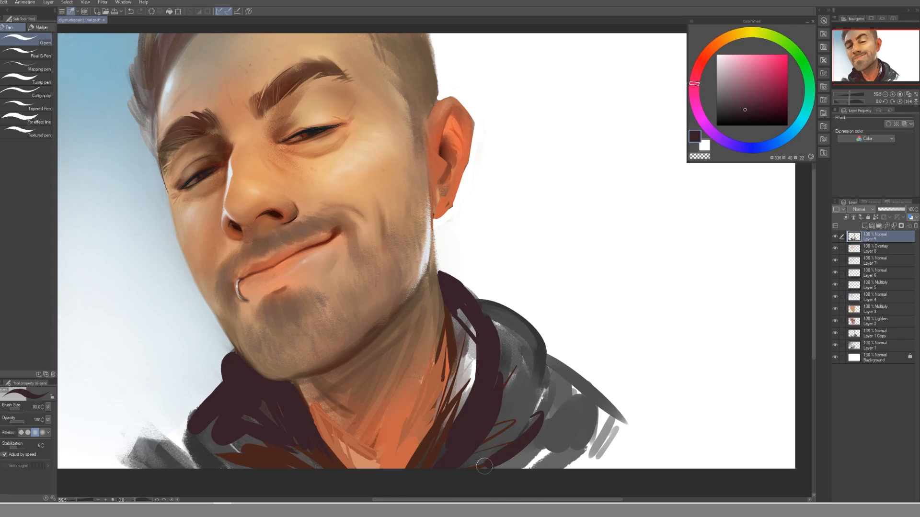
pyautogui.moveTo(172, 450)
pyautogui.mouseDown()
pyautogui.moveTo(244, 477)
pyautogui.moveTo(194, 467)
pyautogui.mouseUp()
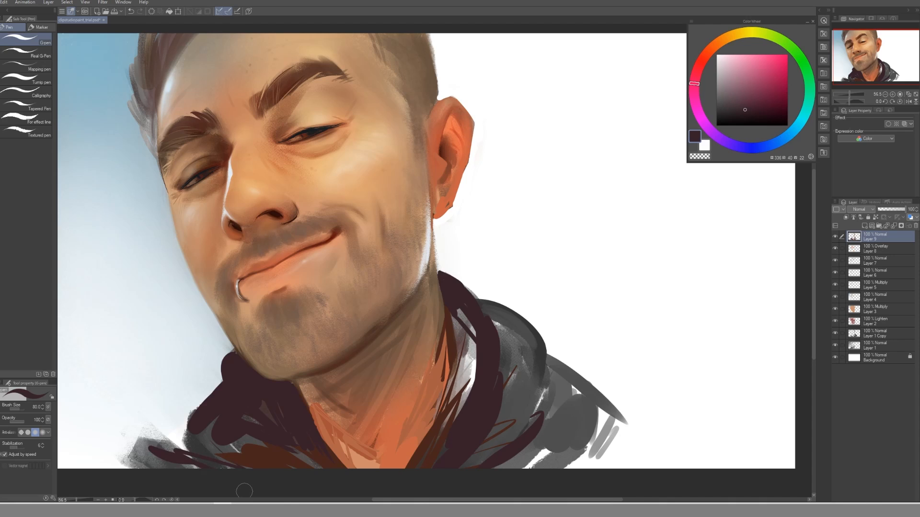
pyautogui.press('p')
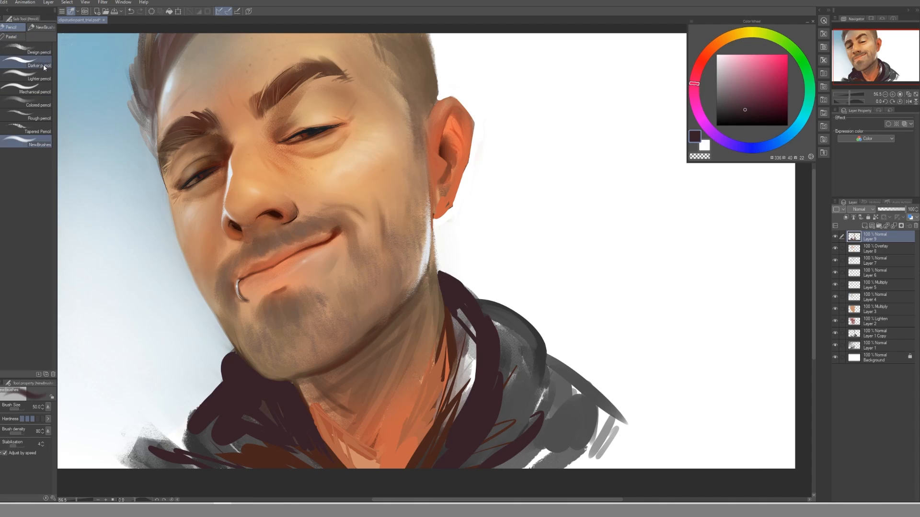
# Switch to the Design pencil and smooth the hood beneath the chin with sampled dark plum at brush size 80.
pyautogui.click(39, 50)
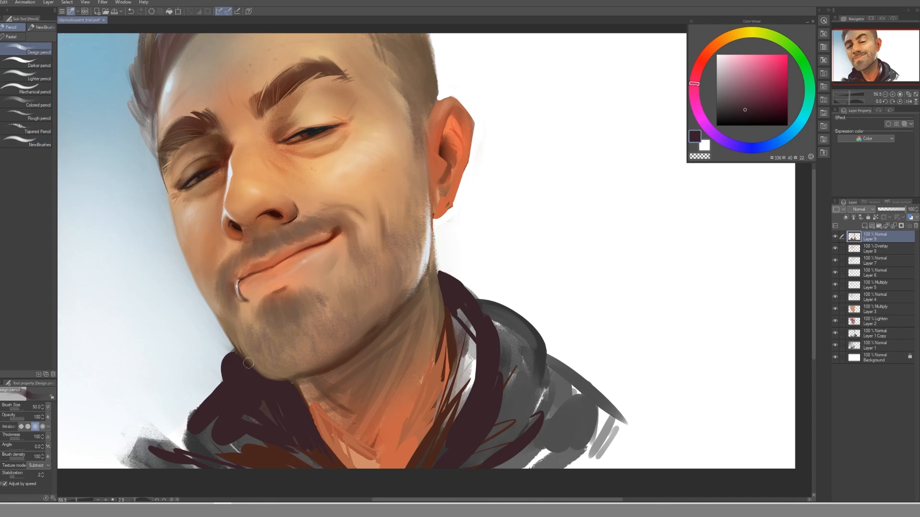
pyautogui.keyDown('alt'); pyautogui.click(205, 452); pyautogui.keyUp('alt')
pyautogui.keyDown('alt'); pyautogui.click(243, 401); pyautogui.keyUp('alt')
pyautogui.keyDown('alt'); pyautogui.click(209, 437); pyautogui.keyUp('alt')
pyautogui.moveTo(227, 370); pyautogui.dragTo(245, 398)
pyautogui.keyDown('alt'); pyautogui.click(235, 405); pyautogui.keyUp('alt')
pyautogui.moveTo(230, 368); pyautogui.dragTo(249, 406)
pyautogui.press(']')
pyautogui.press(']')
pyautogui.moveTo(233, 371)
pyautogui.mouseDown()
pyautogui.moveTo(244, 400)
pyautogui.moveTo(267, 416)
pyautogui.moveTo(274, 406)
pyautogui.moveTo(225, 362)
pyautogui.moveTo(284, 413)
pyautogui.mouseUp()
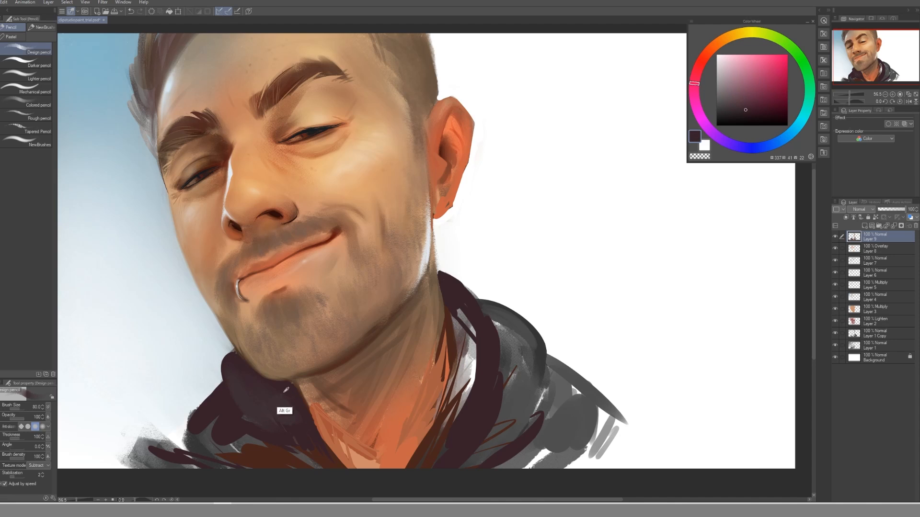
# Blend the chin-side hood fold down toward the chest with dark tones sampled from the hoodie.
pyautogui.keyDown('alt'); pyautogui.click(276, 422); pyautogui.keyUp('alt')
pyautogui.moveTo(276, 422); pyautogui.dragTo(302, 439)
pyautogui.keyDown('alt'); pyautogui.click(221, 422); pyautogui.keyUp('alt')
pyautogui.moveTo(249, 412)
pyautogui.mouseDown()
pyautogui.moveTo(295, 437)
pyautogui.moveTo(221, 402)
pyautogui.moveTo(229, 437)
pyautogui.moveTo(213, 433)
pyautogui.moveTo(218, 441)
pyautogui.moveTo(218, 402)
pyautogui.moveTo(257, 440)
pyautogui.mouseUp()
pyautogui.press('[')
pyautogui.press('[')
pyautogui.moveTo(227, 389); pyautogui.dragTo(293, 438)
pyautogui.keyDown('alt'); pyautogui.click(296, 398); pyautogui.keyUp('alt')
# Enlarge the brush and glaze the ear-side hood fold down to the chest with dark plum.
pyautogui.press(']')
pyautogui.press(']')
pyautogui.moveTo(490, 393); pyautogui.dragTo(461, 443)
pyautogui.moveTo(499, 355)
pyautogui.mouseDown()
pyautogui.moveTo(487, 428)
pyautogui.moveTo(495, 419)
pyautogui.mouseUp()
pyautogui.press(']')
pyautogui.moveTo(501, 329)
pyautogui.mouseDown()
pyautogui.moveTo(505, 355)
pyautogui.moveTo(527, 348)
pyautogui.moveTo(512, 415)
pyautogui.moveTo(486, 441)
pyautogui.mouseUp()
pyautogui.press(']')
pyautogui.keyDown('alt'); pyautogui.click(485, 441); pyautogui.keyUp('alt')
pyautogui.moveTo(514, 363); pyautogui.dragTo(481, 441)
# Tint the outer gray edge of the ear-side hood with muted plum sampled from the fold.
pyautogui.press(']')
pyautogui.keyDown('alt'); pyautogui.click(481, 441); pyautogui.keyUp('alt')
pyautogui.moveTo(514, 357); pyautogui.dragTo(512, 394)
pyautogui.moveTo(512, 338)
pyautogui.mouseDown()
pyautogui.moveTo(520, 371)
pyautogui.moveTo(516, 359)
pyautogui.moveTo(527, 346)
pyautogui.mouseUp()
pyautogui.keyDown('alt'); pyautogui.click(520, 371); pyautogui.keyUp('alt')
pyautogui.press('[')
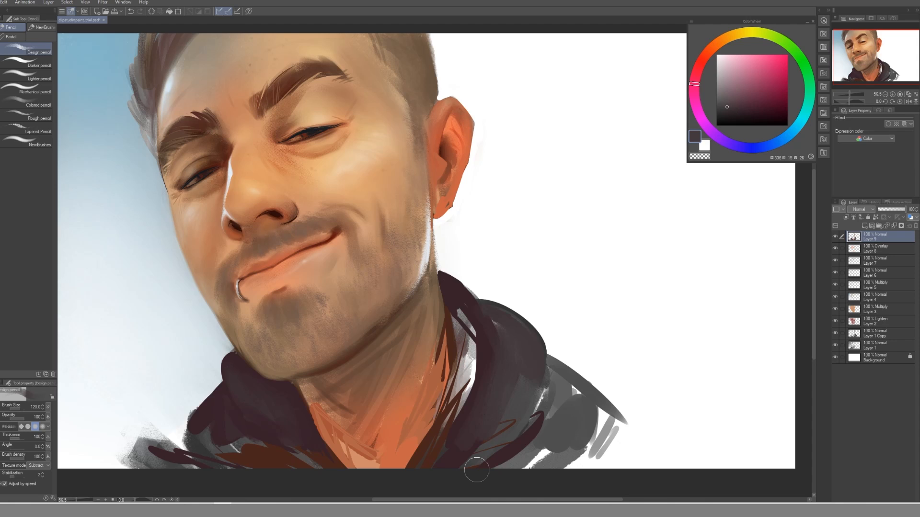
# Rework the hairline at the ear-side temple with a sampled skin tone at brush size 80.
pyautogui.moveTo(356, 288); pyautogui.dragTo(295, 353)
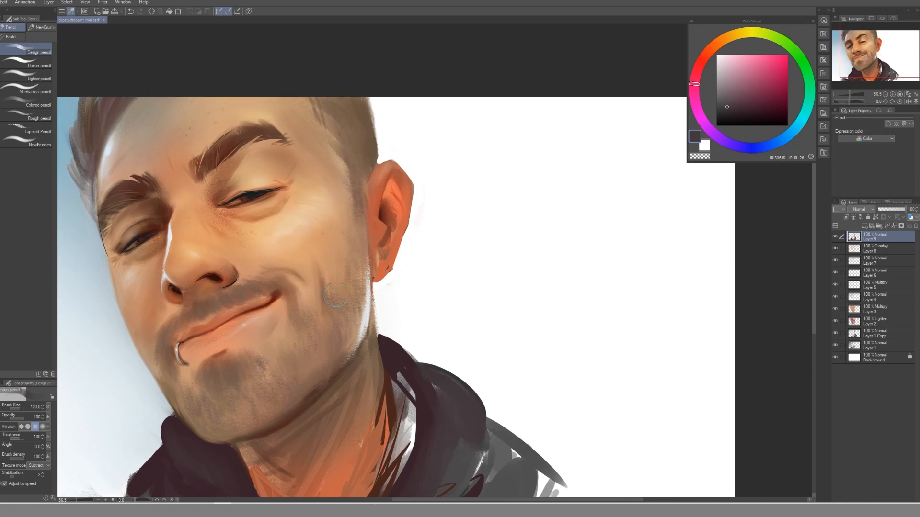
pyautogui.keyDown('alt'); pyautogui.click(304, 118); pyautogui.keyUp('alt')
pyautogui.press('[')
pyautogui.press('[')
pyautogui.moveTo(297, 106); pyautogui.dragTo(313, 127)
# Blend the ear-side hairline into the forehead with sampled light and brown tones, enlarging the brush to 150.
pyautogui.keyDown('alt'); pyautogui.click(131, 144); pyautogui.keyUp('alt')
pyautogui.keyDown('alt'); pyautogui.click(110, 158); pyautogui.keyUp('alt')
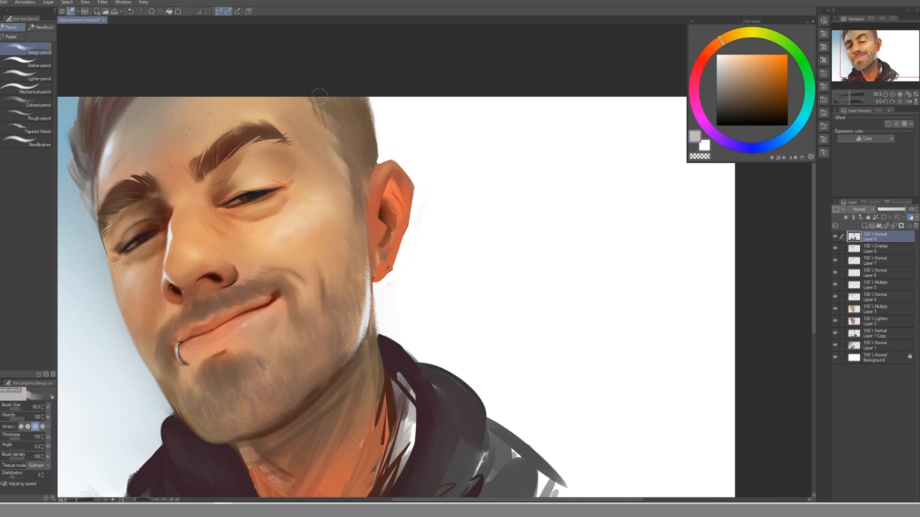
pyautogui.keyDown('alt'); pyautogui.click(304, 125); pyautogui.keyUp('alt')
pyautogui.press(']')
pyautogui.press(']')
pyautogui.keyDown('alt'); pyautogui.click(266, 127); pyautogui.keyUp('alt')
pyautogui.press(']')
pyautogui.keyDown('alt'); pyautogui.click(299, 132); pyautogui.keyUp('alt')
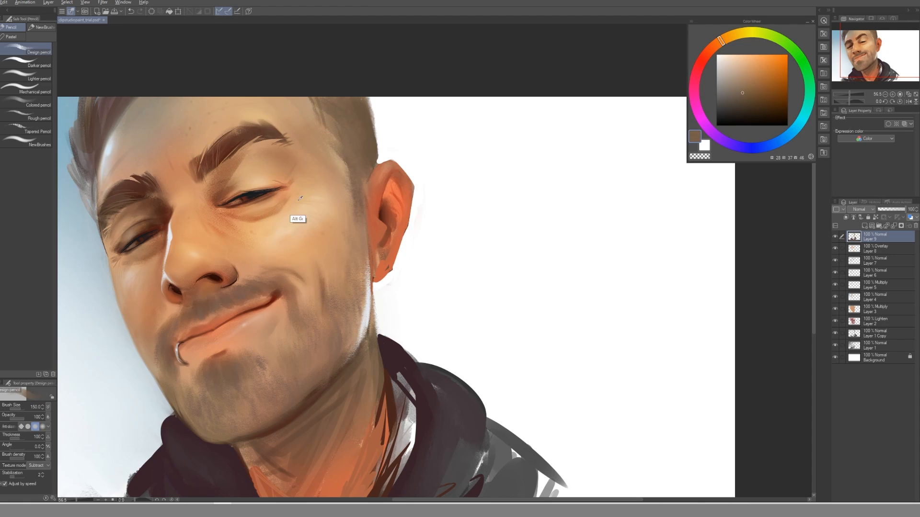
# Sample near-black from the eye and darken the hair at the sky-side temple with a brush of size 40 or smaller.
pyautogui.keyDown('alt'); pyautogui.click(253, 193); pyautogui.keyUp('alt')
pyautogui.keyDown('alt'); pyautogui.click(253, 193); pyautogui.keyUp('alt')
pyautogui.press('[')
pyautogui.press('[')
pyautogui.press('[')
pyautogui.press('[')
pyautogui.press('[')
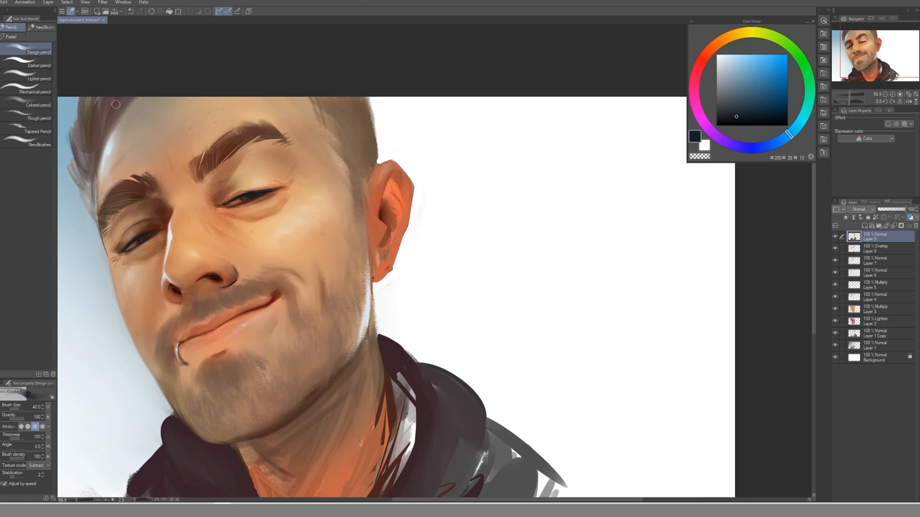
pyautogui.moveTo(100, 133)
pyautogui.mouseDown()
pyautogui.moveTo(108, 99)
pyautogui.moveTo(99, 126)
pyautogui.moveTo(116, 101)
pyautogui.moveTo(108, 127)
pyautogui.moveTo(85, 133)
pyautogui.mouseUp()
pyautogui.press('[')
# Paint fine dark strands along the sky-side edge of the hair with tones sampled nearby.
pyautogui.keyDown('alt'); pyautogui.click(99, 133); pyautogui.keyUp('alt')
pyautogui.keyDown('alt'); pyautogui.click(113, 114); pyautogui.keyUp('alt')
pyautogui.keyDown('alt'); pyautogui.click(100, 109); pyautogui.keyUp('alt')
pyautogui.press('[')
pyautogui.moveTo(84, 98)
pyautogui.mouseDown()
pyautogui.moveTo(91, 138)
pyautogui.moveTo(128, 147)
pyautogui.moveTo(224, 133)
pyautogui.mouseUp()
pyautogui.moveTo(205, 91); pyautogui.dragTo(212, 147)
pyautogui.moveTo(201, 107); pyautogui.dragTo(213, 159)
pyautogui.moveTo(215, 128); pyautogui.dragTo(213, 155)
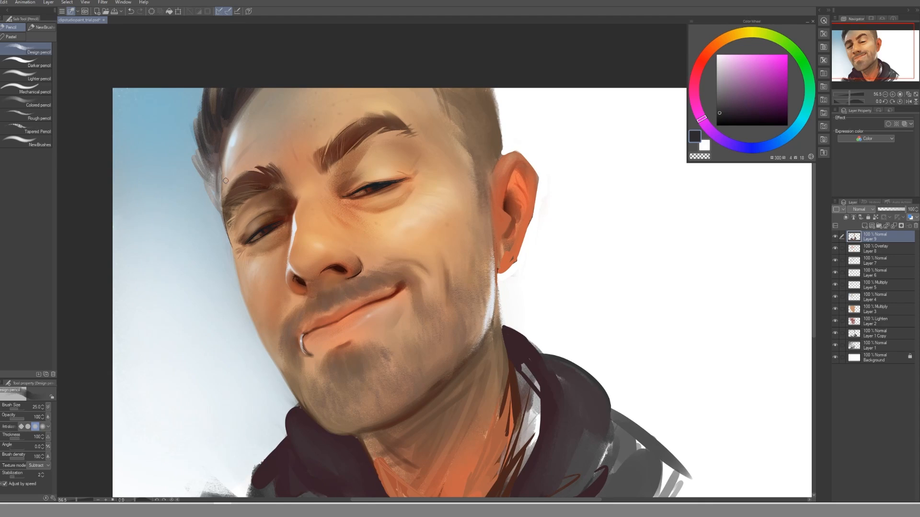
# Repaint the ear-side nostril over the ring's inner end with sampled reddish-brown and dark tones at brush size 20.
pyautogui.keyDown('alt'); pyautogui.click(345, 291); pyautogui.keyUp('alt')
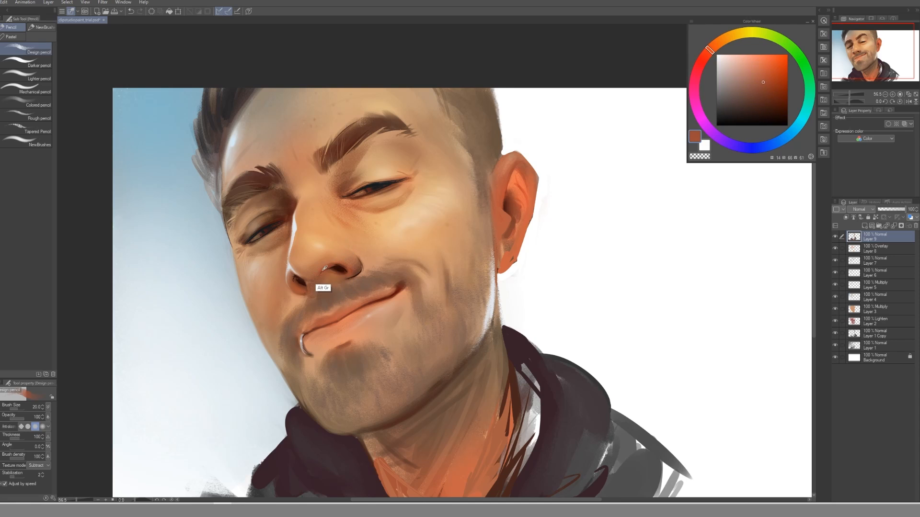
pyautogui.keyDown('alt'); pyautogui.click(320, 273); pyautogui.keyUp('alt')
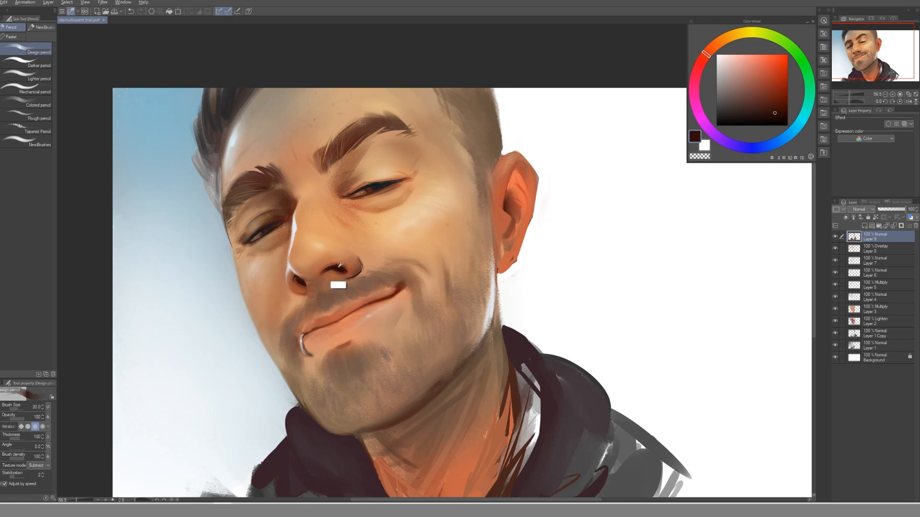
pyautogui.keyDown('alt'); pyautogui.click(338, 266); pyautogui.keyUp('alt')
pyautogui.press('[')
pyautogui.keyDown('alt'); pyautogui.click(342, 264); pyautogui.keyUp('alt')
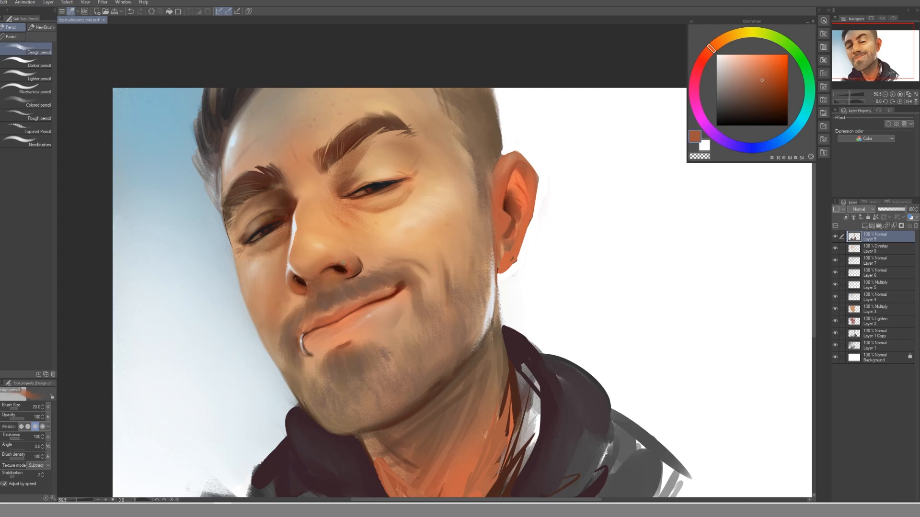
pyautogui.keyDown('alt'); pyautogui.click(343, 259); pyautogui.keyUp('alt')
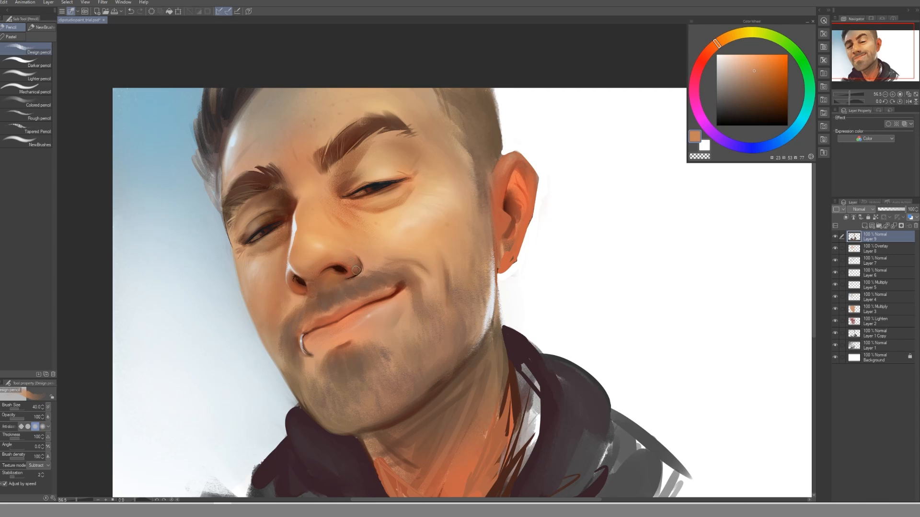
# Cover the lower part of the nose ring with brown and skin tones sampled around the nostril wing.
pyautogui.keyDown('alt'); pyautogui.click(355, 260); pyautogui.keyUp('alt')
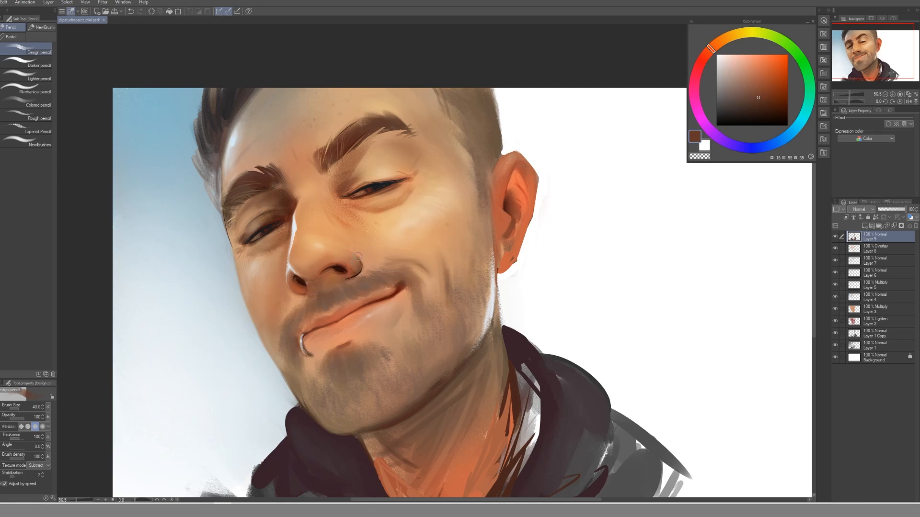
pyautogui.keyDown('alt'); pyautogui.click(350, 280); pyautogui.keyUp('alt')
pyautogui.keyDown('alt'); pyautogui.click(355, 288); pyautogui.keyUp('alt')
pyautogui.click(757, 88)
pyautogui.keyDown('alt'); pyautogui.click(350, 267); pyautogui.keyUp('alt')
pyautogui.keyDown('alt'); pyautogui.click(357, 271); pyautogui.keyUp('alt')
pyautogui.keyDown('alt'); pyautogui.click(355, 271); pyautogui.keyUp('alt')
pyautogui.keyDown('alt'); pyautogui.click(349, 260); pyautogui.keyUp('alt')
pyautogui.keyDown('alt'); pyautogui.click(344, 257); pyautogui.keyUp('alt')
# Paint over the outer curve of the nose ring with orange skin tones sampled from the nostril wing.
pyautogui.keyDown('alt'); pyautogui.click(353, 269); pyautogui.keyUp('alt')
pyautogui.keyDown('alt'); pyautogui.click(352, 271); pyautogui.keyUp('alt')
pyautogui.keyDown('alt'); pyautogui.click(357, 264); pyautogui.keyUp('alt')
pyautogui.keyDown('alt'); pyautogui.click(352, 260); pyautogui.keyUp('alt')
pyautogui.keyDown('alt'); pyautogui.click(356, 260); pyautogui.keyUp('alt')
pyautogui.keyDown('alt'); pyautogui.click(338, 254); pyautogui.keyUp('alt')
pyautogui.press(']')
pyautogui.keyDown('alt'); pyautogui.click(353, 259); pyautogui.keyUp('alt')
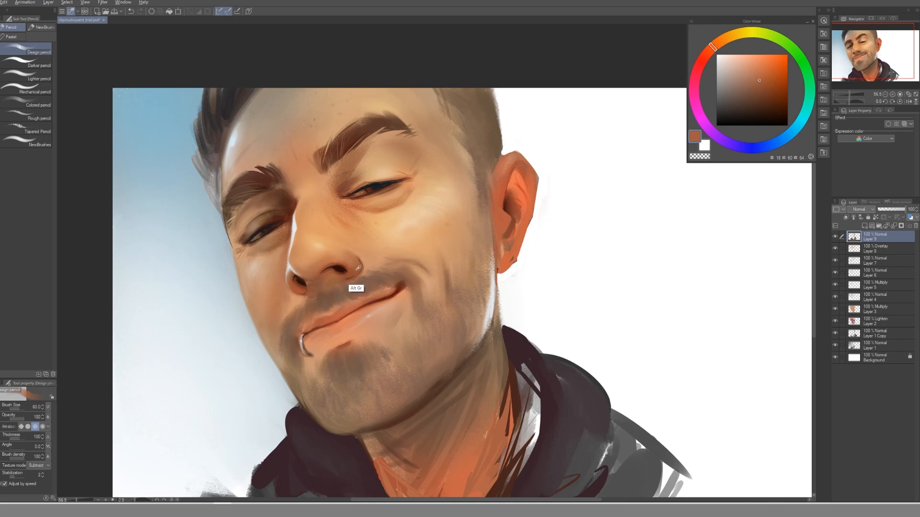
# Remove the last traces of the nose ring and clean the nostril wing's edge with sampled skin tones.
pyautogui.keyDown('alt'); pyautogui.click(357, 272); pyautogui.keyUp('alt')
pyautogui.press('[')
pyautogui.press('[')
pyautogui.keyDown('alt'); pyautogui.click(358, 254); pyautogui.keyUp('alt')
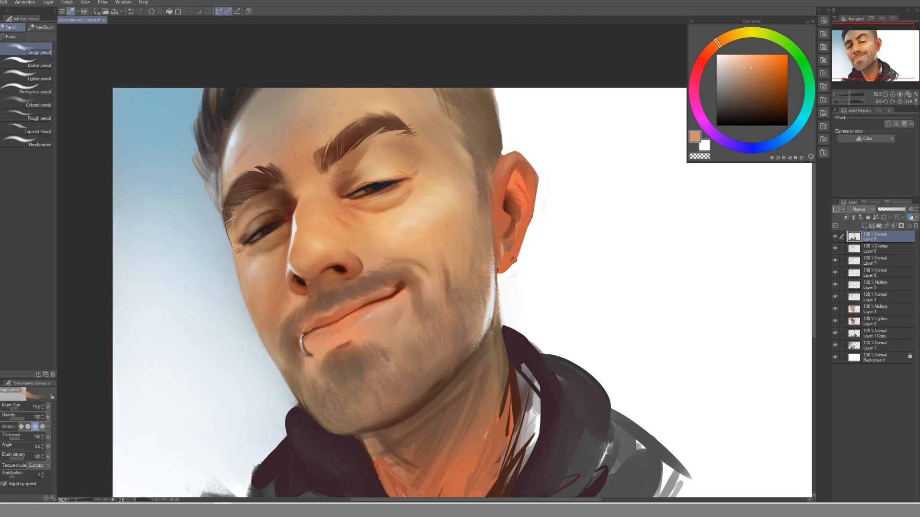
pyautogui.keyDown('alt'); pyautogui.click(344, 279); pyautogui.keyUp('alt')
pyautogui.keyDown('alt'); pyautogui.click(366, 282); pyautogui.keyUp('alt')
pyautogui.press(']')
pyautogui.keyDown('alt'); pyautogui.click(360, 275); pyautogui.keyUp('alt')
# Add fine stubble hairs to the moustache and chin in light grayish-brown tones with a small brush.
pyautogui.keyDown('alt'); pyautogui.click(312, 319); pyautogui.keyUp('alt')
pyautogui.click(737, 82)
pyautogui.press('[')
pyautogui.press(']')
pyautogui.click(734, 72)
pyautogui.keyDown('alt'); pyautogui.click(322, 416); pyautogui.keyUp('alt')
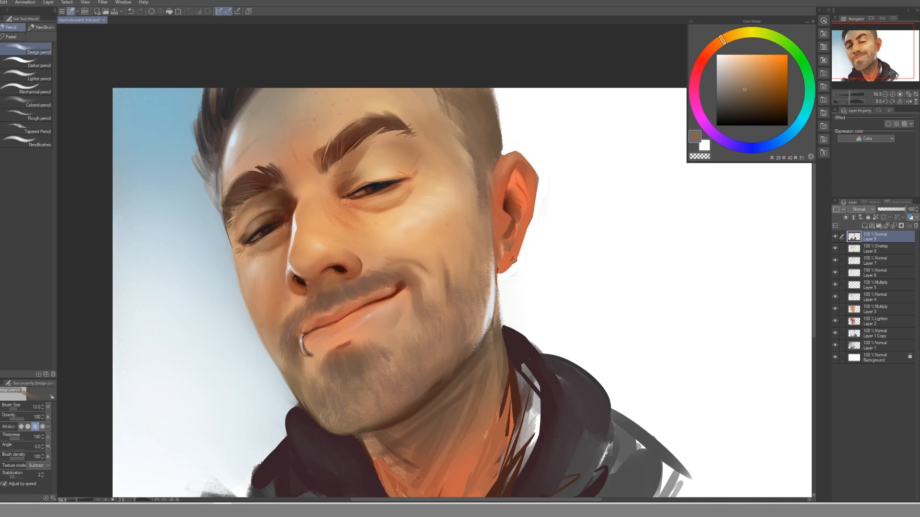
# Draw fine beard stubble along the chin and jaw edge with brown tones sampled from the beard and neck.
pyautogui.keyDown('alt'); pyautogui.click(330, 437); pyautogui.keyUp('alt')
pyautogui.keyDown('alt'); pyautogui.click(320, 414); pyautogui.keyUp('alt')
pyautogui.press('[')
pyautogui.keyDown('alt'); pyautogui.click(400, 422); pyautogui.keyUp('alt')
pyautogui.press('[')
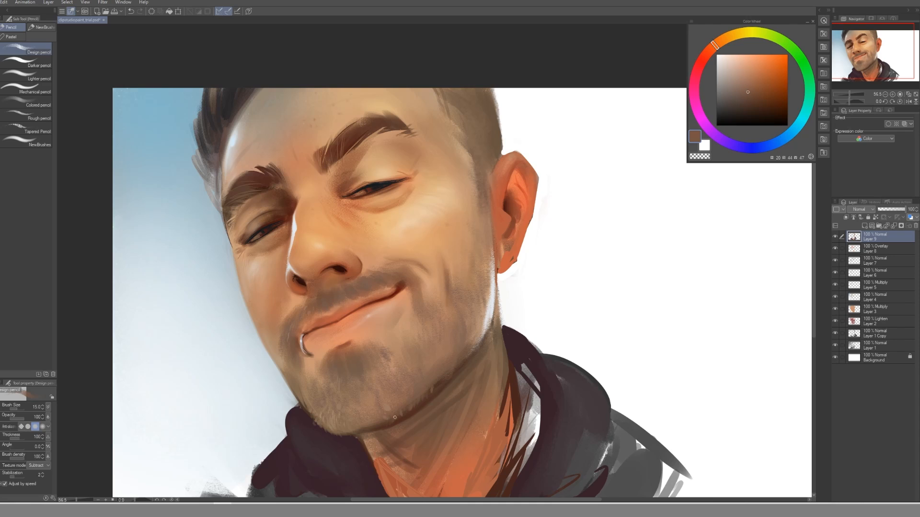
pyautogui.press(']')
pyautogui.keyDown('alt'); pyautogui.click(436, 390); pyautogui.keyUp('alt')
pyautogui.keyDown('alt'); pyautogui.click(436, 390); pyautogui.keyUp('alt')
pyautogui.keyDown('alt'); pyautogui.click(404, 419); pyautogui.keyUp('alt')
# Deepen the shadow under the jaw with larger strokes of sampled reddish brown.
pyautogui.press(']')
pyautogui.press(']')
pyautogui.press(']')
pyautogui.keyDown('alt'); pyautogui.click(418, 415); pyautogui.keyUp('alt')
pyautogui.moveTo(384, 431); pyautogui.dragTo(445, 387)
pyautogui.press(']')
pyautogui.press(']')
pyautogui.keyDown('alt'); pyautogui.click(399, 421); pyautogui.keyUp('alt')
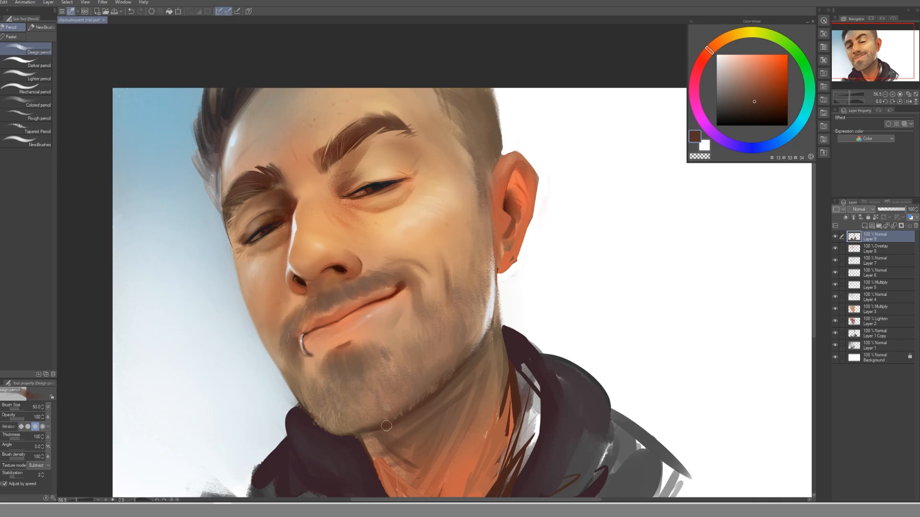
# Smooth the upper neck below the chin with sampled brown, enlarging the brush to 70.
pyautogui.keyDown('alt'); pyautogui.click(418, 423); pyautogui.keyUp('alt')
pyautogui.press(']')
pyautogui.moveTo(400, 424)
pyautogui.mouseDown()
pyautogui.moveTo(458, 373)
pyautogui.moveTo(412, 430)
pyautogui.moveTo(446, 398)
pyautogui.moveTo(422, 428)
pyautogui.mouseUp()
pyautogui.keyDown('alt'); pyautogui.click(451, 403); pyautogui.keyUp('alt')
pyautogui.press(']')
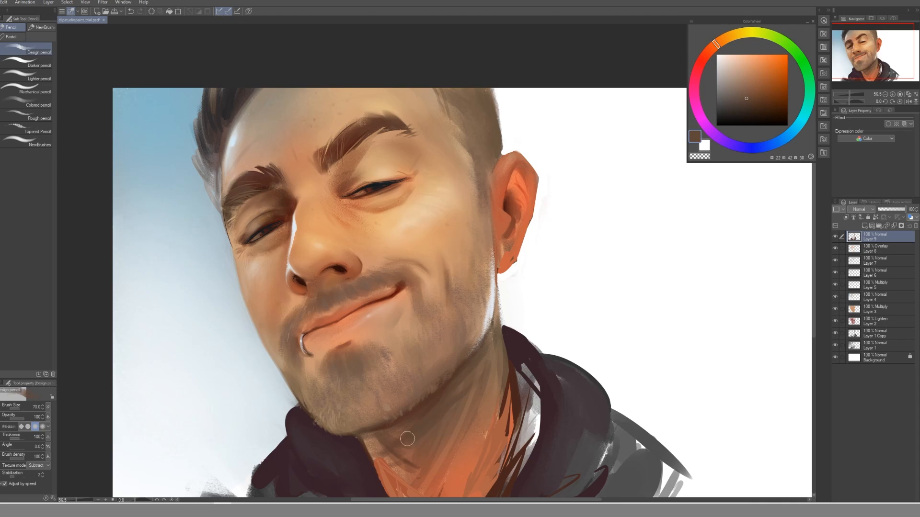
# Reduce the brush to about 25 and refine the skin beneath the sky-side nostril with sampled orange and brown tones.
pyautogui.keyDown('alt'); pyautogui.click(304, 302); pyautogui.keyUp('alt')
pyautogui.press('[')
pyautogui.press('[')
pyautogui.press('[')
pyautogui.press('[')
pyautogui.press('[')
pyautogui.press('[')
pyautogui.press('[')
pyautogui.press('[')
pyautogui.press('[')
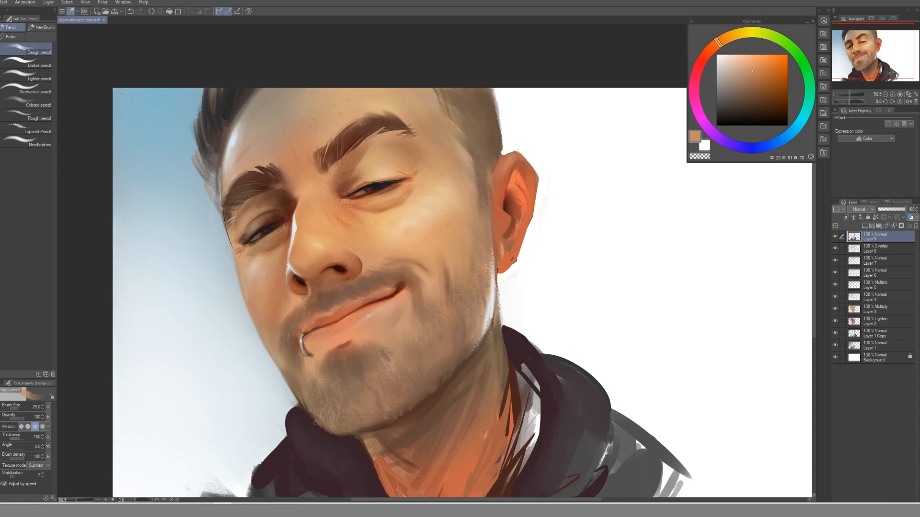
pyautogui.keyDown('alt'); pyautogui.click(304, 297); pyautogui.keyUp('alt')
pyautogui.keyDown('alt'); pyautogui.click(304, 291); pyautogui.keyUp('alt')
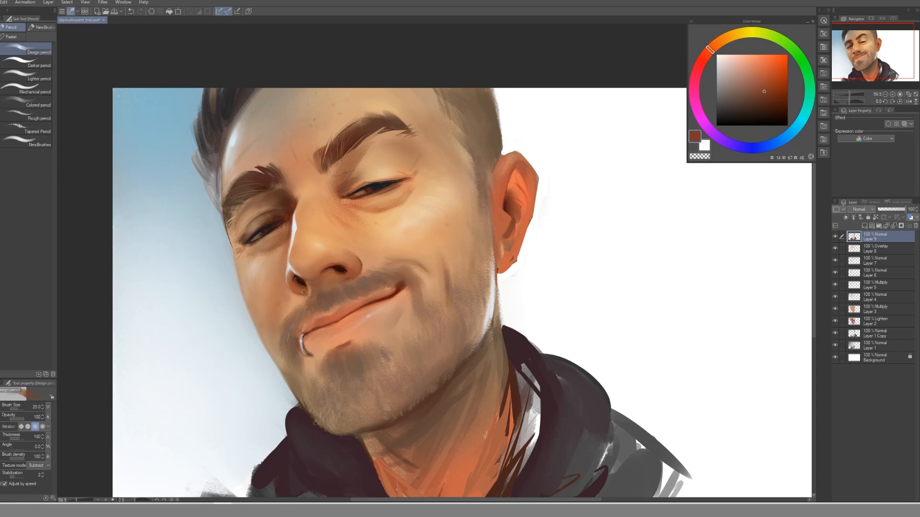
pyautogui.keyDown('alt'); pyautogui.click(300, 296); pyautogui.keyUp('alt')
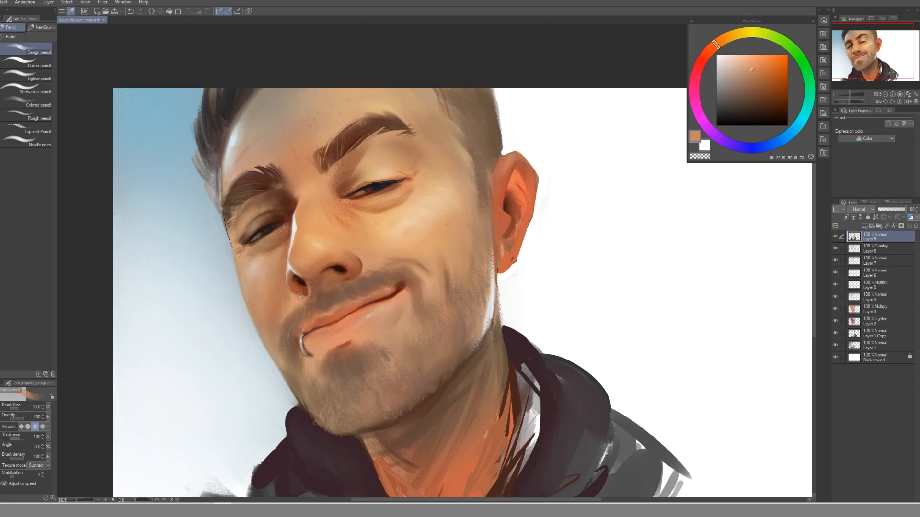
pyautogui.moveTo(292, 293); pyautogui.dragTo(307, 295)
# Redefine the dark openings of both nostrils with dark reddish-brown tones sampled from them.
pyautogui.keyDown('alt'); pyautogui.click(301, 279); pyautogui.keyUp('alt')
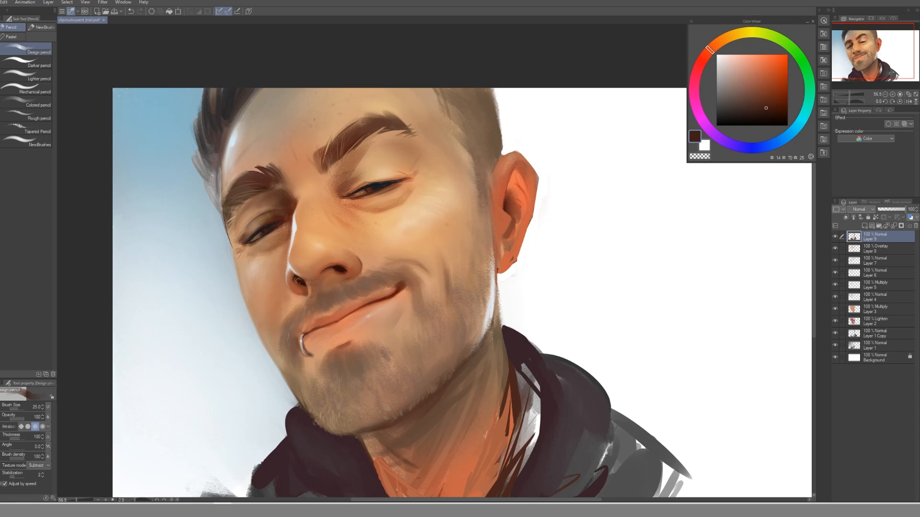
pyautogui.keyDown('alt'); pyautogui.click(293, 279); pyautogui.keyUp('alt')
pyautogui.keyDown('alt'); pyautogui.click(297, 281); pyautogui.keyUp('alt')
pyautogui.press('[')
pyautogui.keyDown('alt'); pyautogui.click(301, 281); pyautogui.keyUp('alt')
pyautogui.keyDown('alt'); pyautogui.click(298, 277); pyautogui.keyUp('alt')
pyautogui.keyDown('alt'); pyautogui.click(338, 269); pyautogui.keyUp('alt')
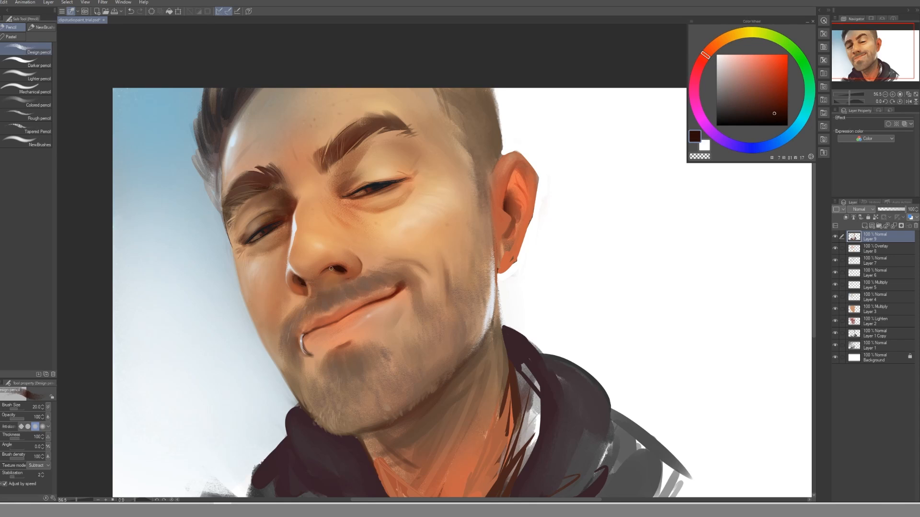
pyautogui.keyDown('alt'); pyautogui.click(342, 267); pyautogui.keyUp('alt')
# Add saturated deep red inside both nostrils.
pyautogui.click(777, 112)
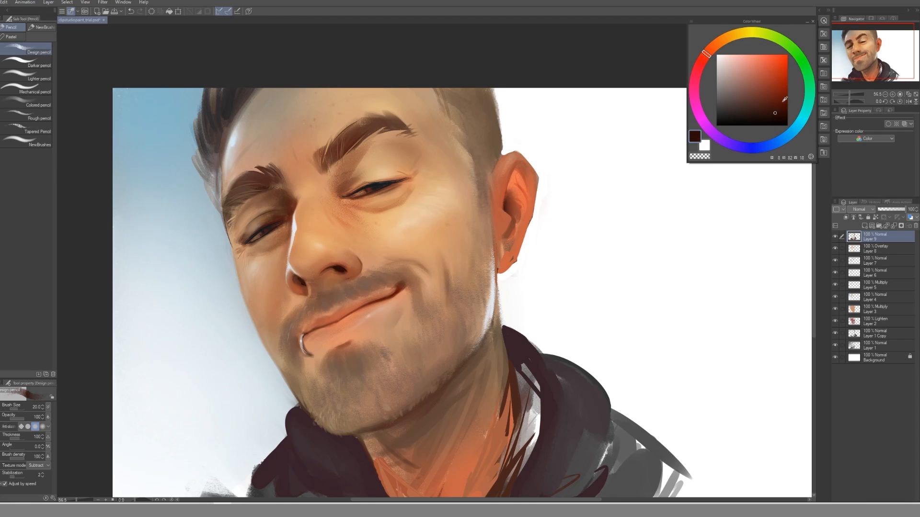
pyautogui.click(782, 100)
pyautogui.moveTo(338, 269); pyautogui.dragTo(338, 269)
pyautogui.press(']')
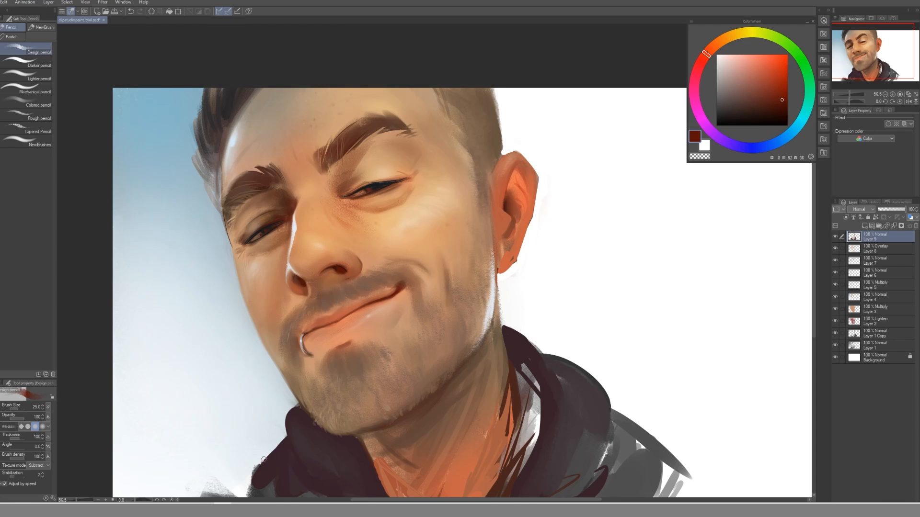
pyautogui.press(']')
pyautogui.moveTo(339, 270); pyautogui.dragTo(344, 272)
pyautogui.press('[')
pyautogui.moveTo(302, 284); pyautogui.dragTo(298, 281)
# Pick a darker red and deepen the nostril shadows with a brush of about size 20.
pyautogui.press(']')
pyautogui.click(781, 108)
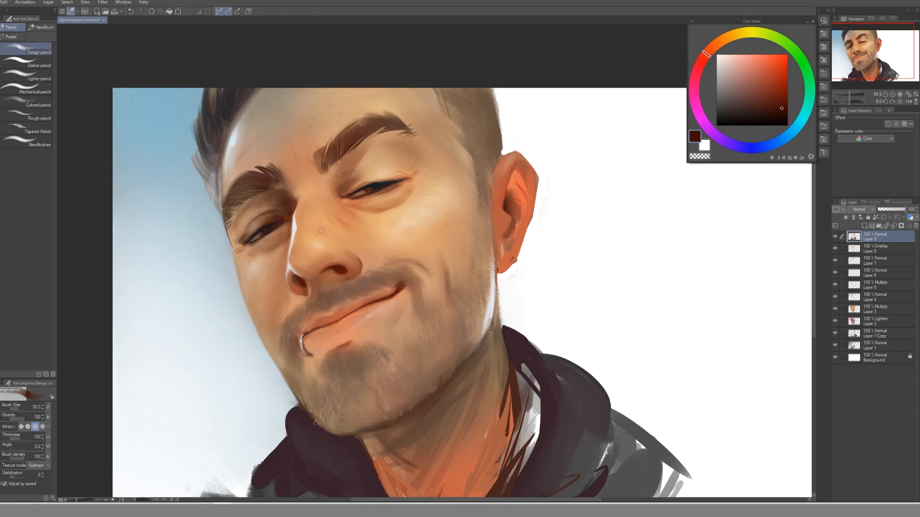
pyautogui.press('[')
pyautogui.press('[')
pyautogui.press('[')
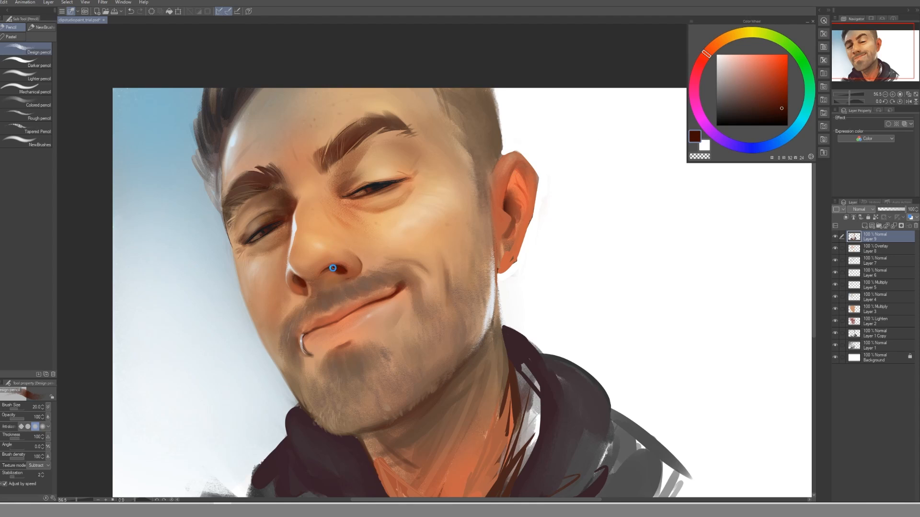
pyautogui.press(']')
# Clean up the ear's outer edge with white and smooth the lobe with sampled orange-brown, using a brush of about size 25.
pyautogui.keyDown('alt'); pyautogui.click(579, 232); pyautogui.keyUp('alt')
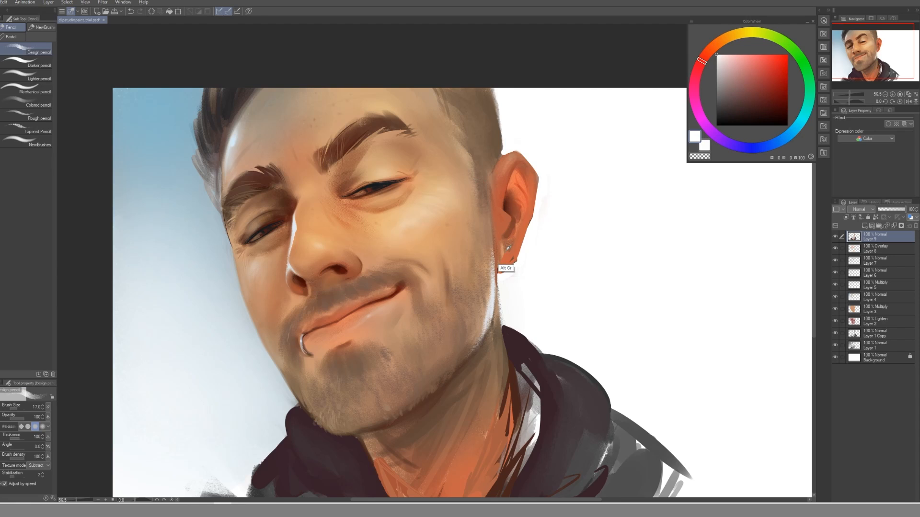
pyautogui.keyDown('alt'); pyautogui.click(509, 242); pyautogui.keyUp('alt')
pyautogui.keyDown('alt'); pyautogui.click(507, 251); pyautogui.keyUp('alt')
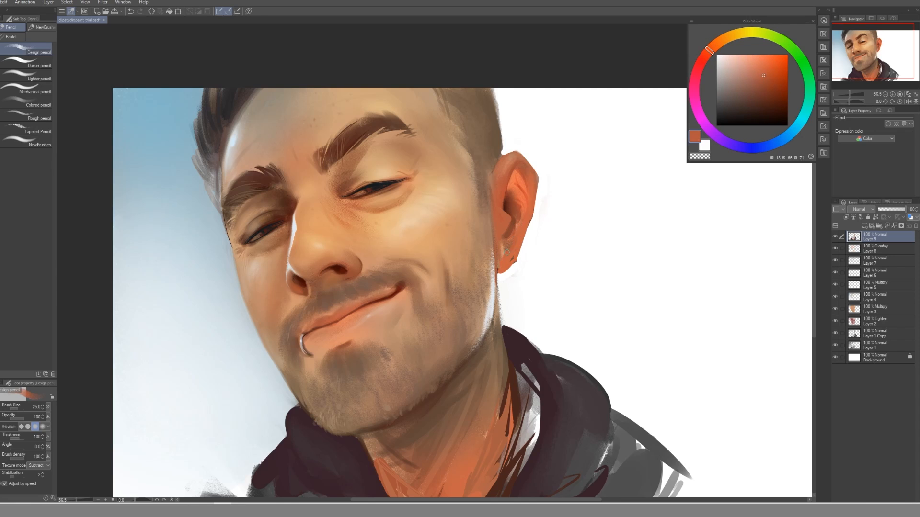
pyautogui.moveTo(529, 222); pyautogui.dragTo(513, 258)
# Round off the bottom of the earlobe with sampled orange and white tones, using a brush of about size 30.
pyautogui.keyDown('alt'); pyautogui.click(505, 277); pyautogui.keyUp('alt')
pyautogui.press(']')
pyautogui.press(']')
pyautogui.moveTo(497, 264); pyautogui.dragTo(508, 271)
pyautogui.keyDown('alt'); pyautogui.click(507, 269); pyautogui.keyUp('alt')
pyautogui.keyDown('alt'); pyautogui.click(522, 237); pyautogui.keyUp('alt')
pyautogui.keyDown('alt'); pyautogui.click(526, 256); pyautogui.keyUp('alt')
pyautogui.press('[')
pyautogui.press('[')
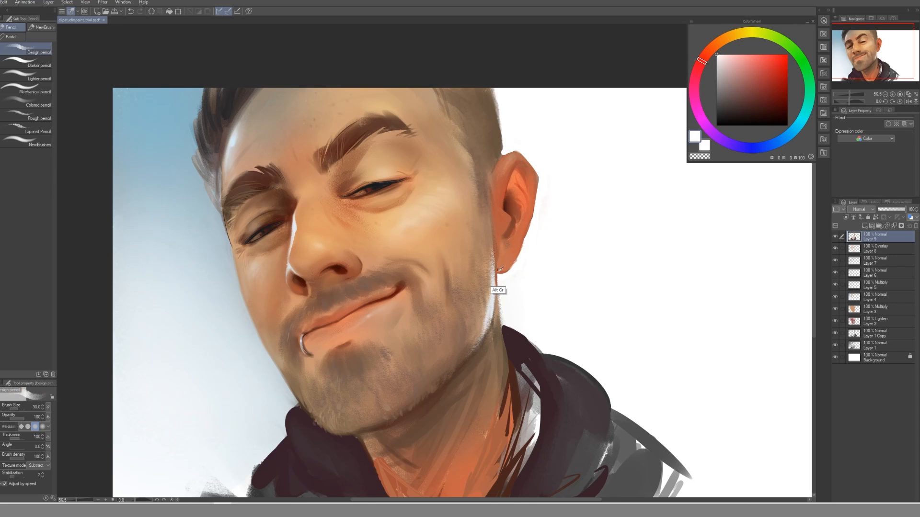
# Refine the pale rim light along the jaw beneath the ear with sampled light greys, reducing the brush to about 15.
pyautogui.keyDown('alt'); pyautogui.click(499, 288); pyautogui.keyUp('alt')
pyautogui.keyDown('alt'); pyautogui.click(495, 276); pyautogui.keyUp('alt')
pyautogui.keyDown('alt'); pyautogui.click(490, 274); pyautogui.keyUp('alt')
pyautogui.press('[')
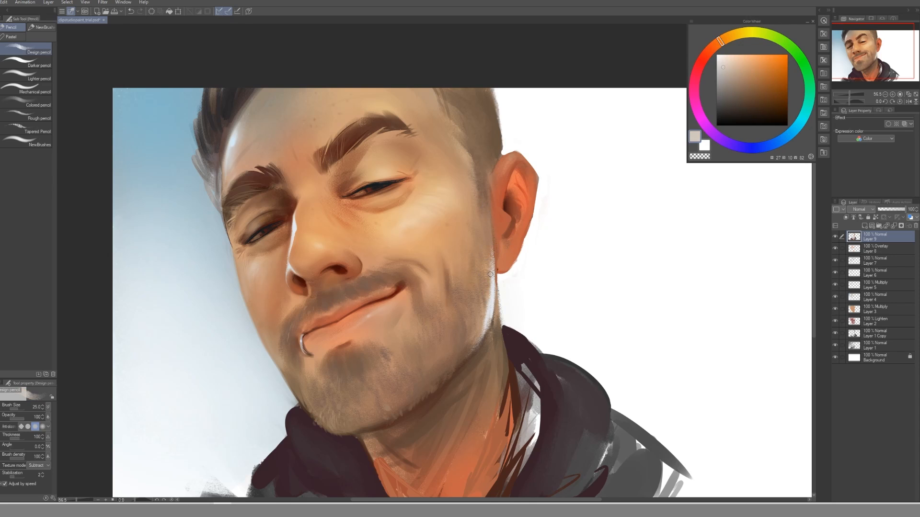
pyautogui.press('[')
pyautogui.keyDown('alt'); pyautogui.click(488, 328); pyautogui.keyUp('alt')
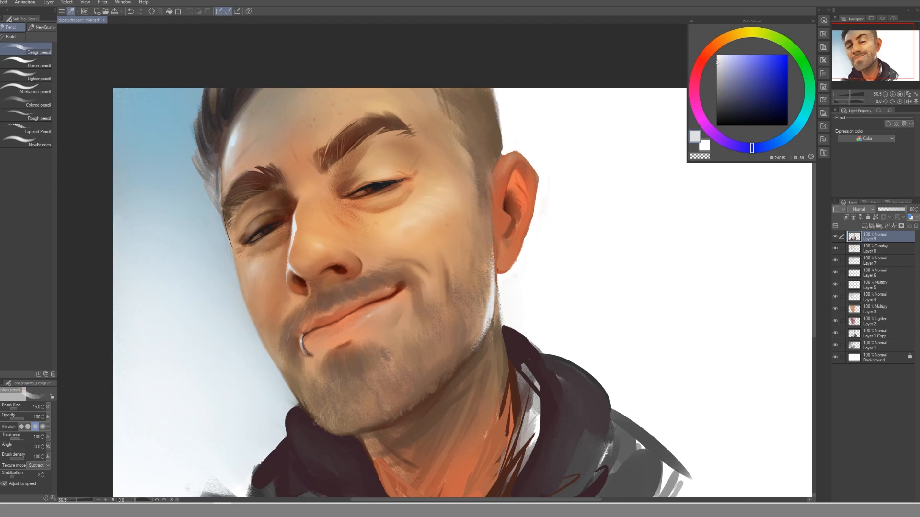
# Add fine pale beard hairs along the lower end of the jaw highlight with a brush of about size 10 to 12.
pyautogui.press('[')
pyautogui.press('[')
pyautogui.keyDown('alt'); pyautogui.click(487, 336); pyautogui.keyUp('alt')
pyautogui.press(']')
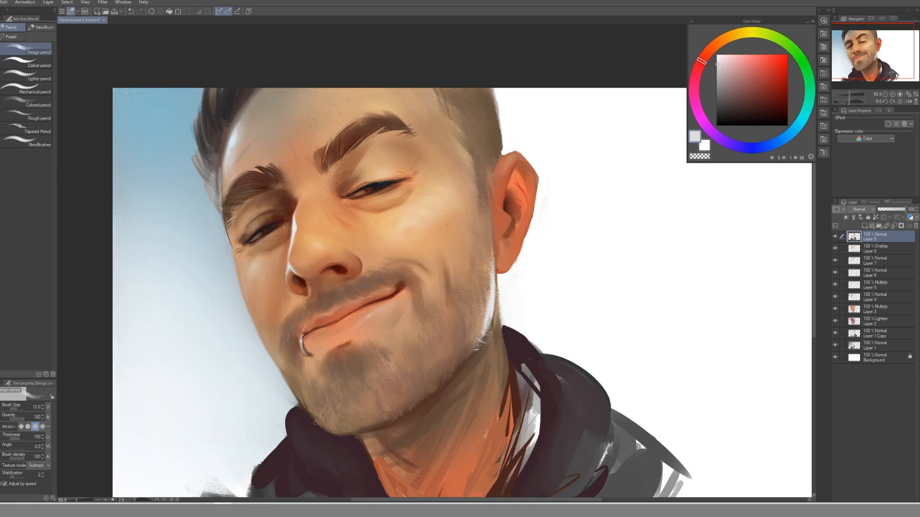
pyautogui.press('[')
pyautogui.press(']')
# Blend the skin of the temple and forehead with sampled tan tones, enlarging the brush to 60 or more.
pyautogui.keyDown('alt'); pyautogui.click(457, 163); pyautogui.keyUp('alt')
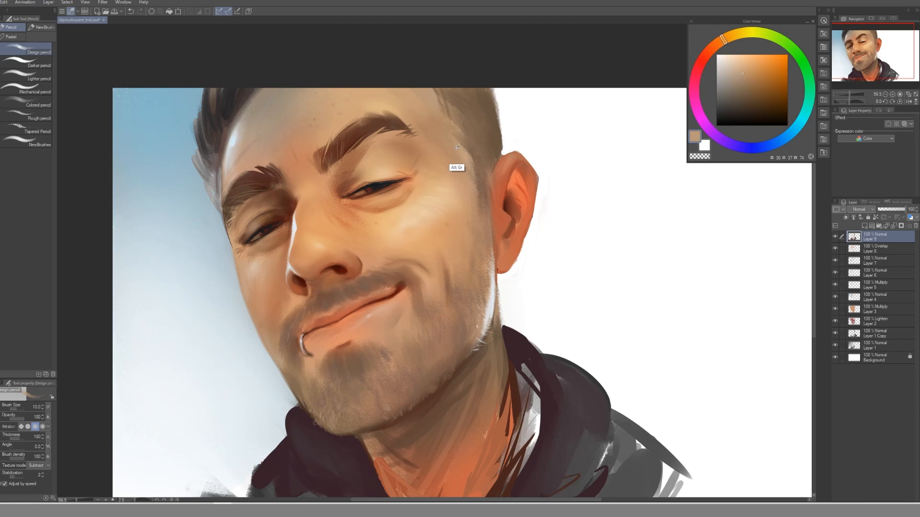
pyautogui.press(']')
pyautogui.keyDown('alt'); pyautogui.click(431, 148); pyautogui.keyUp('alt')
pyautogui.press(']')
pyautogui.press(']')
pyautogui.press(']')
pyautogui.press(']')
pyautogui.press(']')
pyautogui.press(']')
pyautogui.press(']')
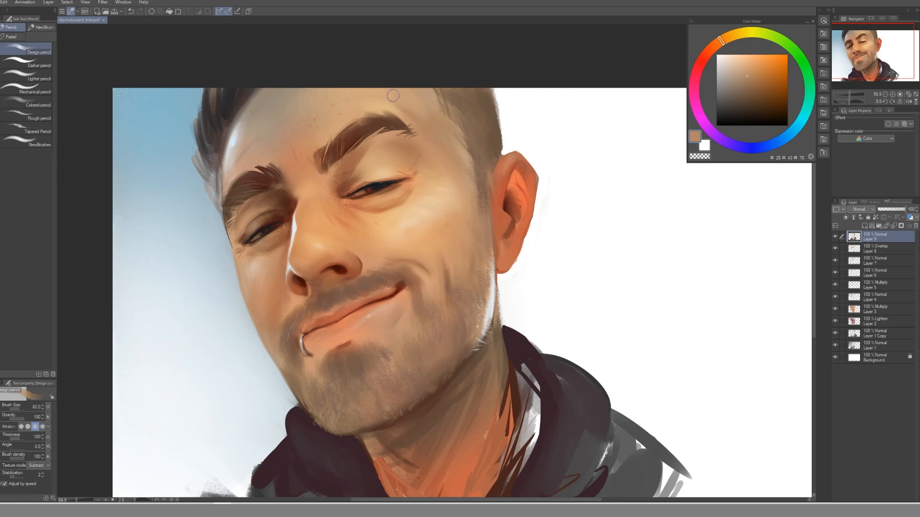
pyautogui.keyDown('alt'); pyautogui.click(418, 120); pyautogui.keyUp('alt')
pyautogui.press(']')
pyautogui.press(']')
pyautogui.keyDown('alt'); pyautogui.click(349, 132); pyautogui.keyUp('alt')
# Reduce the brush to about 20 and darken the inner corner of the ear-side eye with a sampled blue-black.
pyautogui.keyDown('alt'); pyautogui.click(344, 209); pyautogui.keyUp('alt')
pyautogui.press('[')
pyautogui.press('[')
pyautogui.press('[')
pyautogui.press('[')
pyautogui.keyDown('alt'); pyautogui.click(354, 191); pyautogui.keyUp('alt')
pyautogui.press('[')
pyautogui.press('[')
pyautogui.press('[')
pyautogui.press('[')
pyautogui.moveTo(361, 191); pyautogui.dragTo(352, 194)
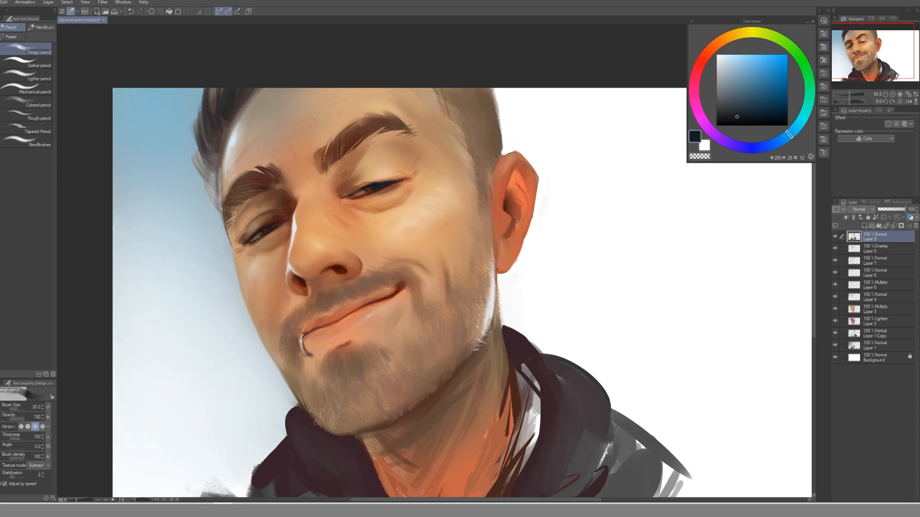
# Refine the tear duct area of the ear-side eye with sampled dark and reddish-brown tones.
pyautogui.keyDown('alt'); pyautogui.click(344, 193); pyautogui.keyUp('alt')
pyautogui.keyDown('alt'); pyautogui.click(368, 188); pyautogui.keyUp('alt')
pyautogui.press(']')
pyautogui.keyDown('alt'); pyautogui.click(351, 211); pyautogui.keyUp('alt')
pyautogui.press('[')
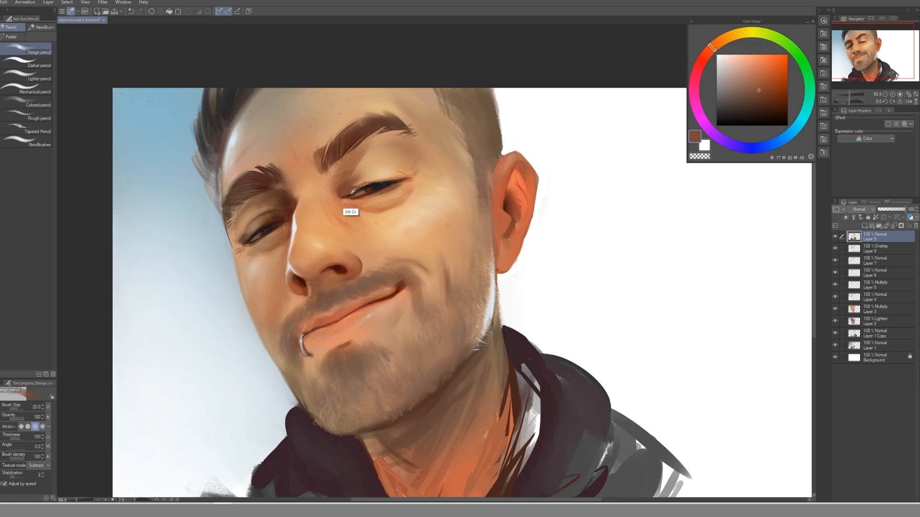
pyautogui.keyDown('alt'); pyautogui.click(373, 182); pyautogui.keyUp('alt')
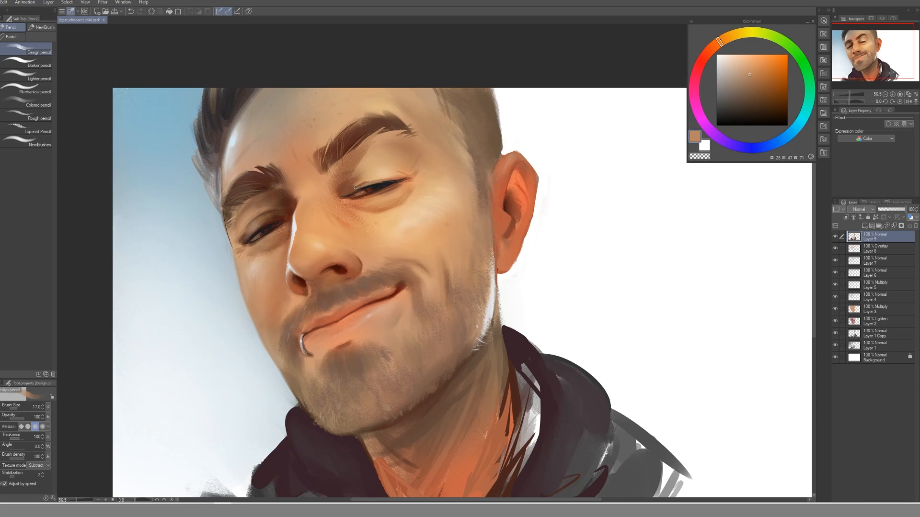
# Redefine the upper eyelid and lash line of the ear-side eye with sampled skin and dark tones at about size 17.
pyautogui.keyDown('alt'); pyautogui.click(353, 189); pyautogui.keyUp('alt')
pyautogui.keyDown('alt'); pyautogui.click(351, 188); pyautogui.keyUp('alt')
pyautogui.keyDown('alt'); pyautogui.click(370, 181); pyautogui.keyUp('alt')
pyautogui.keyDown('alt'); pyautogui.click(374, 180); pyautogui.keyUp('alt')
pyautogui.keyDown('alt'); pyautogui.click(369, 180); pyautogui.keyUp('alt')
pyautogui.moveTo(363, 182); pyautogui.dragTo(378, 180)
pyautogui.keyDown('alt'); pyautogui.click(383, 185); pyautogui.keyUp('alt')
pyautogui.keyDown('alt'); pyautogui.click(380, 186); pyautogui.keyUp('alt')
pyautogui.keyDown('alt'); pyautogui.click(379, 187); pyautogui.keyUp('alt')
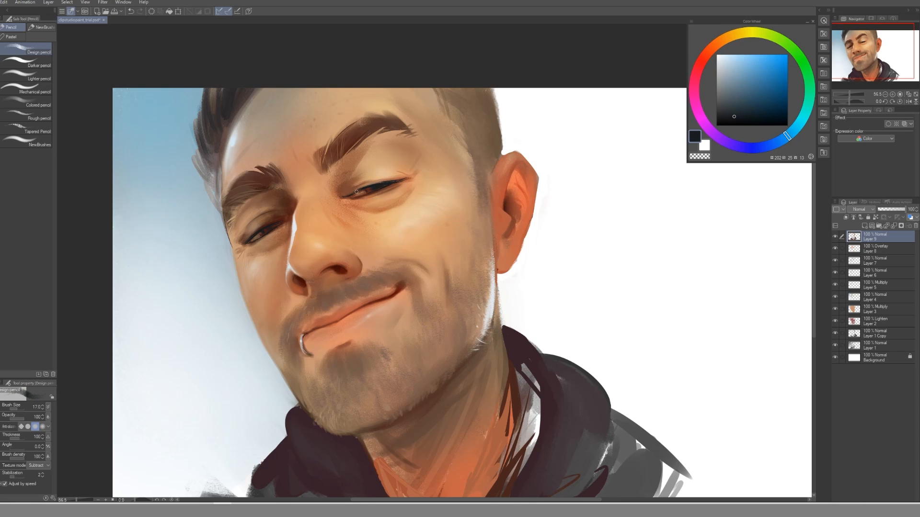
# Enlarge the brush to about 30 and soften the upper lid near the eye's outer corner with sampled reddish-brown tones.
pyautogui.keyDown('alt'); pyautogui.click(407, 179); pyautogui.keyUp('alt')
pyautogui.keyDown('alt'); pyautogui.click(405, 180); pyautogui.keyUp('alt')
pyautogui.press(']')
pyautogui.press(']')
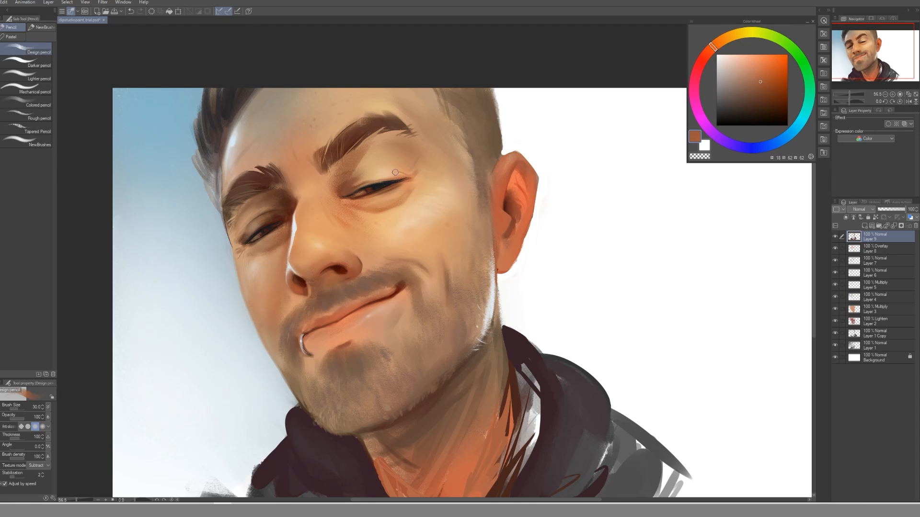
pyautogui.keyDown('alt'); pyautogui.click(386, 178); pyautogui.keyUp('alt')
pyautogui.keyDown('alt'); pyautogui.click(400, 173); pyautogui.keyUp('alt')
pyautogui.moveTo(387, 169); pyautogui.dragTo(401, 169)
# Blend the crease at the eye's outer corner into the surrounding skin with sampled orange-tan tones.
pyautogui.keyDown('alt'); pyautogui.click(403, 180); pyautogui.keyUp('alt')
pyautogui.keyDown('alt'); pyautogui.click(375, 177); pyautogui.keyUp('alt')
pyautogui.keyDown('alt'); pyautogui.click(412, 179); pyautogui.keyUp('alt')
pyautogui.press(']')
pyautogui.keyDown('alt'); pyautogui.click(413, 161); pyautogui.keyUp('alt')
pyautogui.press('[')
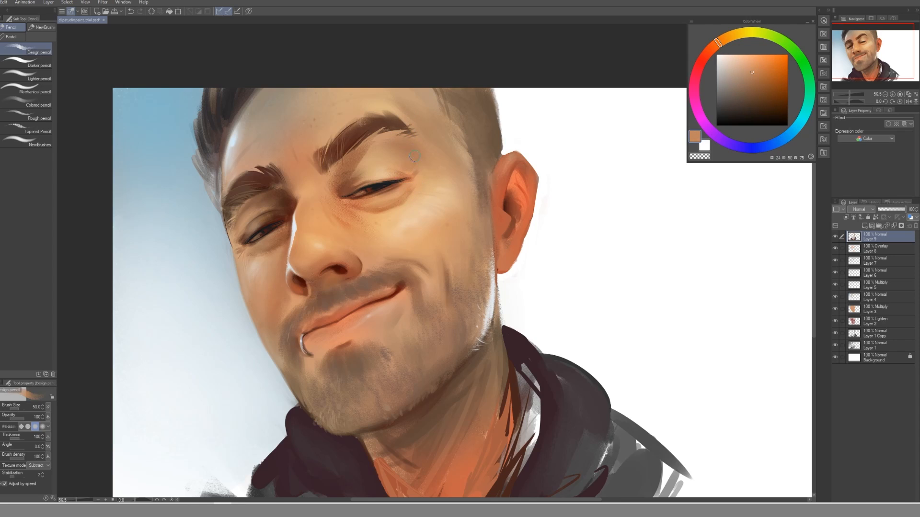
# Soften the skin below the outer corner of the ear-side eye with sampled cheek tones.
pyautogui.keyDown('alt'); pyautogui.click(422, 170); pyautogui.keyUp('alt')
pyautogui.press('[')
pyautogui.keyDown('alt'); pyautogui.click(413, 193); pyautogui.keyUp('alt')
pyautogui.press(']')
pyautogui.keyDown('alt'); pyautogui.click(407, 201); pyautogui.keyUp('alt')
pyautogui.moveTo(409, 189); pyautogui.dragTo(401, 199)
# Rework the lower eyelid of the ear-side eye with sampled skin and reddish-orange tones.
pyautogui.keyDown('alt'); pyautogui.click(387, 212); pyautogui.keyUp('alt')
pyautogui.keyDown('alt'); pyautogui.click(396, 200); pyautogui.keyUp('alt')
pyautogui.press(']')
pyautogui.keyDown('alt'); pyautogui.click(390, 194); pyautogui.keyUp('alt')
pyautogui.moveTo(400, 192)
pyautogui.mouseDown()
pyautogui.moveTo(377, 201)
pyautogui.moveTo(387, 200)
pyautogui.mouseUp()
pyautogui.keyDown('alt'); pyautogui.click(401, 192); pyautogui.keyUp('alt')
pyautogui.keyDown('alt'); pyautogui.click(406, 193); pyautogui.keyUp('alt')
pyautogui.keyDown('alt'); pyautogui.click(413, 179); pyautogui.keyUp('alt')
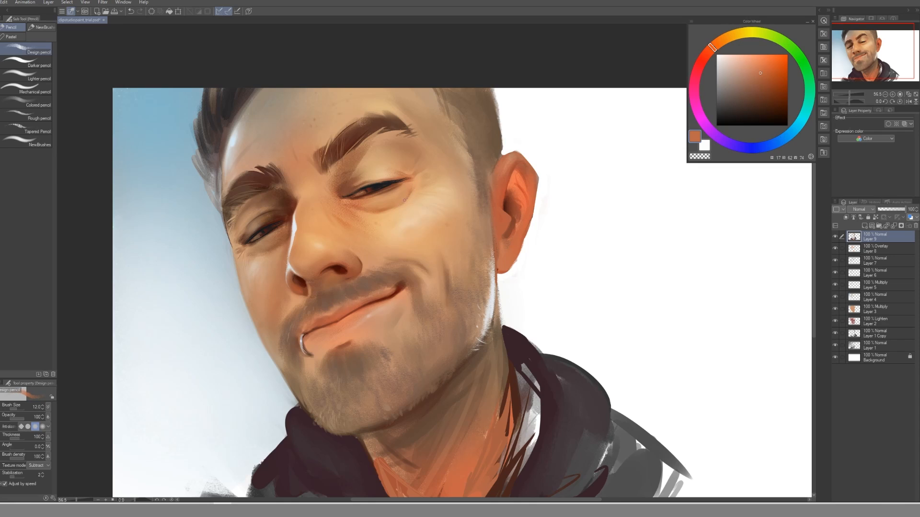
# Touch up beneath the sky-side eye, and smooth the ear-side eye's lower lid with sampled tan tones.
pyautogui.keyDown('alt'); pyautogui.click(281, 238); pyautogui.keyUp('alt')
pyautogui.keyDown('alt'); pyautogui.click(266, 243); pyautogui.keyUp('alt')
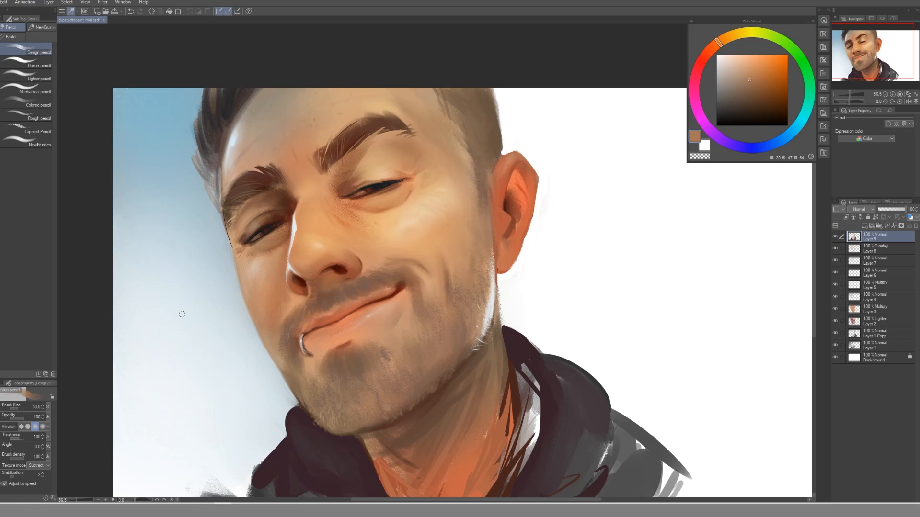
pyautogui.keyDown('alt'); pyautogui.click(411, 216); pyautogui.keyUp('alt')
pyautogui.keyDown('alt'); pyautogui.click(403, 197); pyautogui.keyUp('alt')
pyautogui.keyDown('alt'); pyautogui.click(407, 189); pyautogui.keyUp('alt')
pyautogui.press('[')
pyautogui.keyDown('alt'); pyautogui.click(397, 192); pyautogui.keyUp('alt')
pyautogui.press('[')
pyautogui.press(']')
pyautogui.press(']')
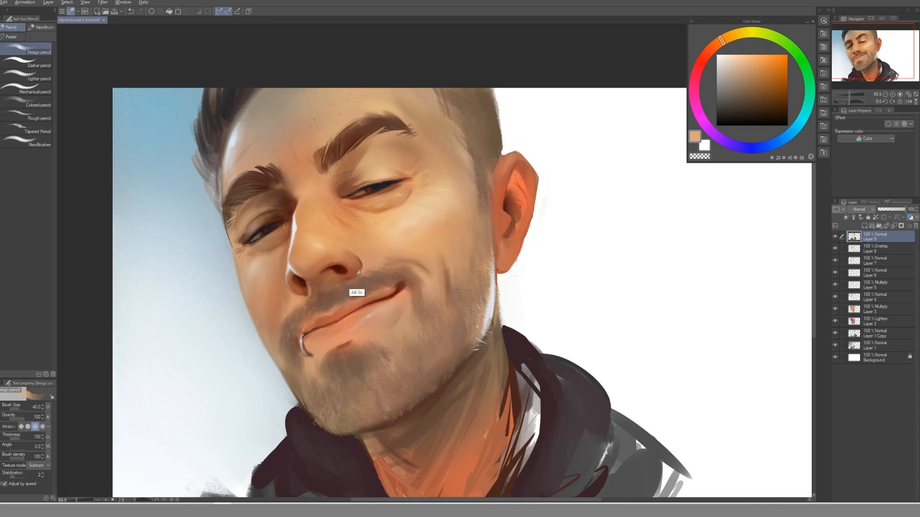
# Touch up the ear-side nostril's edge with sampled dark red and repaint the cheek fold above the mouth corner with a larger brush.
pyautogui.keyDown('alt'); pyautogui.click(358, 273); pyautogui.keyUp('alt')
pyautogui.keyDown('alt'); pyautogui.click(401, 283); pyautogui.keyUp('alt')
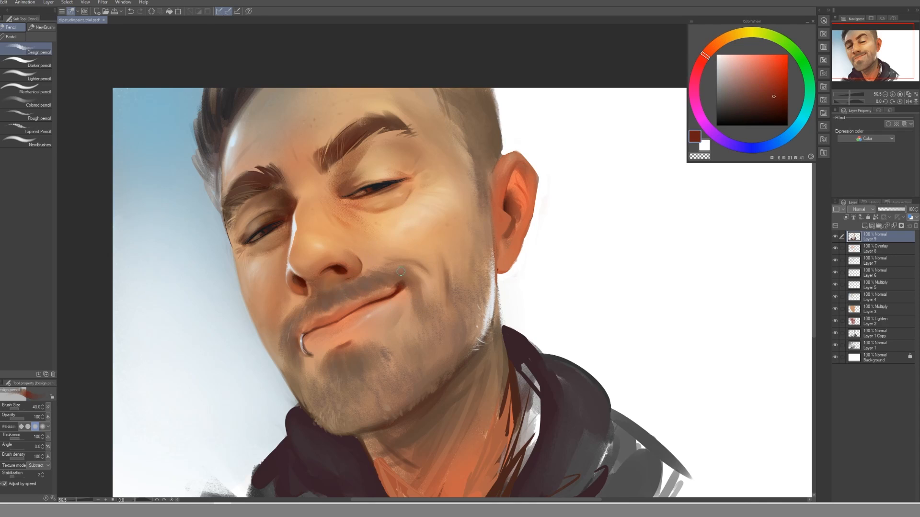
pyautogui.press(']')
pyautogui.press(']')
pyautogui.keyDown('alt'); pyautogui.click(403, 273); pyautogui.keyUp('alt')
pyautogui.moveTo(393, 254)
pyautogui.mouseDown()
pyautogui.moveTo(418, 250)
pyautogui.moveTo(436, 288)
pyautogui.moveTo(437, 280)
pyautogui.mouseUp()
# Enlarge the brush and blend the moustache's outer end into the cheek with sampled brown and tan tones.
pyautogui.keyDown('alt'); pyautogui.click(391, 272); pyautogui.keyUp('alt')
pyautogui.press(']')
pyautogui.keyDown('alt'); pyautogui.click(425, 266); pyautogui.keyUp('alt')
pyautogui.press(']')
pyautogui.keyDown('alt'); pyautogui.click(401, 256); pyautogui.keyUp('alt')
pyautogui.keyDown('alt'); pyautogui.click(415, 248); pyautogui.keyUp('alt')
pyautogui.keyDown('alt'); pyautogui.click(415, 248); pyautogui.keyUp('alt')
pyautogui.keyDown('alt'); pyautogui.click(400, 256); pyautogui.keyUp('alt')
# Smooth the smile fold beside the moustache with closely sampled tan tones, reducing the brush to about 60.
pyautogui.press('[')
pyautogui.keyDown('alt'); pyautogui.click(414, 259); pyautogui.keyUp('alt')
pyautogui.keyDown('alt'); pyautogui.click(408, 253); pyautogui.keyUp('alt')
pyautogui.keyDown('alt'); pyautogui.click(420, 252); pyautogui.keyUp('alt')
pyautogui.keyDown('alt'); pyautogui.click(420, 260); pyautogui.keyUp('alt')
pyautogui.keyDown('alt'); pyautogui.click(423, 259); pyautogui.keyUp('alt')
pyautogui.press('[')
pyautogui.keyDown('alt'); pyautogui.click(425, 257); pyautogui.keyUp('alt')
pyautogui.keyDown('alt'); pyautogui.click(429, 259); pyautogui.keyUp('alt')
pyautogui.keyDown('alt'); pyautogui.click(431, 260); pyautogui.keyUp('alt')
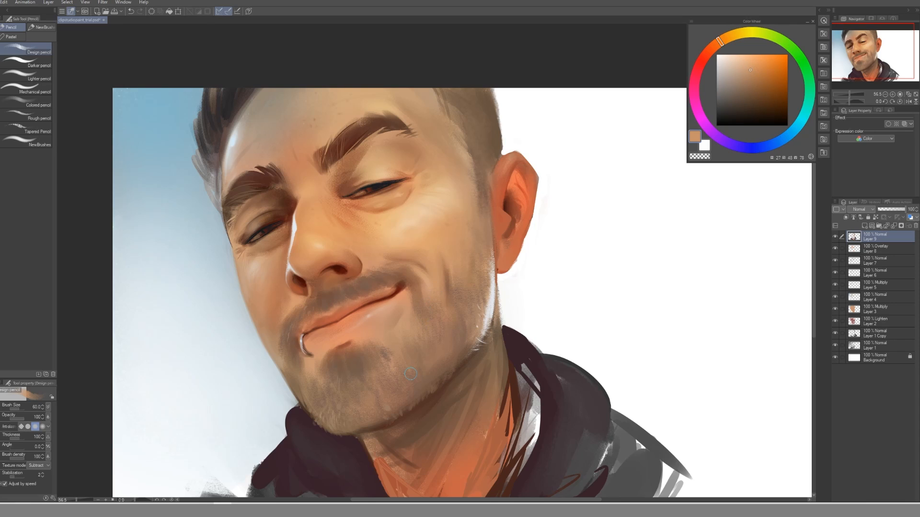
# Blend the ear-side smile fold and the skin beside the mouth corner with closely sampled tan and brown tones.
pyautogui.keyDown('alt'); pyautogui.click(419, 243); pyautogui.keyUp('alt')
pyautogui.press('[')
pyautogui.keyDown('alt'); pyautogui.click(429, 303); pyautogui.keyUp('alt')
pyautogui.press(']')
pyautogui.keyDown('alt'); pyautogui.click(434, 302); pyautogui.keyUp('alt')
pyautogui.keyDown('alt'); pyautogui.click(426, 301); pyautogui.keyUp('alt')
# Refine the ear-side mouth corner with a much smaller brush and colours sampled right beside it.
pyautogui.press('[')
pyautogui.press('[')
pyautogui.press('[')
pyautogui.press('[')
pyautogui.keyDown('alt'); pyautogui.click(410, 300); pyautogui.keyUp('alt')
pyautogui.keyDown('alt'); pyautogui.click(409, 298); pyautogui.keyUp('alt')
pyautogui.press(']')
# Touch up the beard on the ear-side cheek and along the chin's lower edge with sampled browns and a smaller brush.
pyautogui.keyDown('alt'); pyautogui.click(421, 318); pyautogui.keyUp('alt')
pyautogui.keyDown('alt'); pyautogui.click(433, 323); pyautogui.keyUp('alt')
pyautogui.press('[')
pyautogui.press('[')
pyautogui.keyDown('alt'); pyautogui.click(355, 404); pyautogui.keyUp('alt')
pyautogui.press('[')
pyautogui.keyDown('alt'); pyautogui.click(335, 401); pyautogui.keyUp('alt')
pyautogui.press('[')
# Soften the sky-side end of the moustache into the cheek with nearby sampled tones.
pyautogui.keyDown('alt'); pyautogui.click(282, 319); pyautogui.keyUp('alt')
pyautogui.keyDown('alt'); pyautogui.click(285, 325); pyautogui.keyUp('alt')
pyautogui.press('[')
pyautogui.press(']')
# Smooth the cheek fold above the ear-side mouth corner with sampled fold and cheek tones.
pyautogui.keyDown('alt'); pyautogui.click(422, 291); pyautogui.keyUp('alt')
pyautogui.keyDown('alt'); pyautogui.click(418, 292); pyautogui.keyUp('alt')
pyautogui.keyDown('alt'); pyautogui.click(437, 257); pyautogui.keyUp('alt')
pyautogui.press('[')
pyautogui.press('[')
pyautogui.press(']')
# Paint the fine wrinkles beside the ear-side eye with sampled light skin tones, finishing with the brush at 40.
pyautogui.keyDown('alt'); pyautogui.click(422, 211); pyautogui.keyUp('alt')
pyautogui.press('[')
pyautogui.keyDown('alt'); pyautogui.click(460, 228); pyautogui.keyUp('alt')
pyautogui.moveTo(431, 206); pyautogui.dragTo(450, 201)
pyautogui.keyDown('alt'); pyautogui.click(448, 221); pyautogui.keyUp('alt')
pyautogui.press(']')
pyautogui.press(']')
pyautogui.press(']')
pyautogui.press(']')
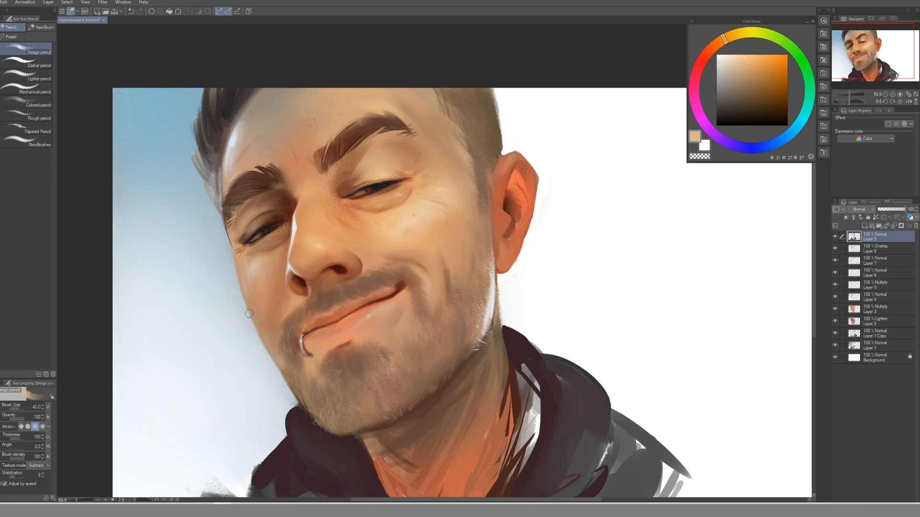
# Repaint the face contour beside the sky-side eye with sampled edge tones, reducing the brush to about 25.
pyautogui.keyDown('alt'); pyautogui.click(237, 242); pyautogui.keyUp('alt')
pyautogui.press('[')
pyautogui.moveTo(226, 211); pyautogui.dragTo(231, 241)
pyautogui.keyDown('alt'); pyautogui.click(237, 241); pyautogui.keyUp('alt')
pyautogui.press('[')
pyautogui.moveTo(226, 207); pyautogui.dragTo(227, 218)
# Sharpen the face edge below the sky-side eye using sampled skin tan and pale sky blue with a brush around 20.
pyautogui.keyDown('alt'); pyautogui.click(235, 253); pyautogui.keyUp('alt')
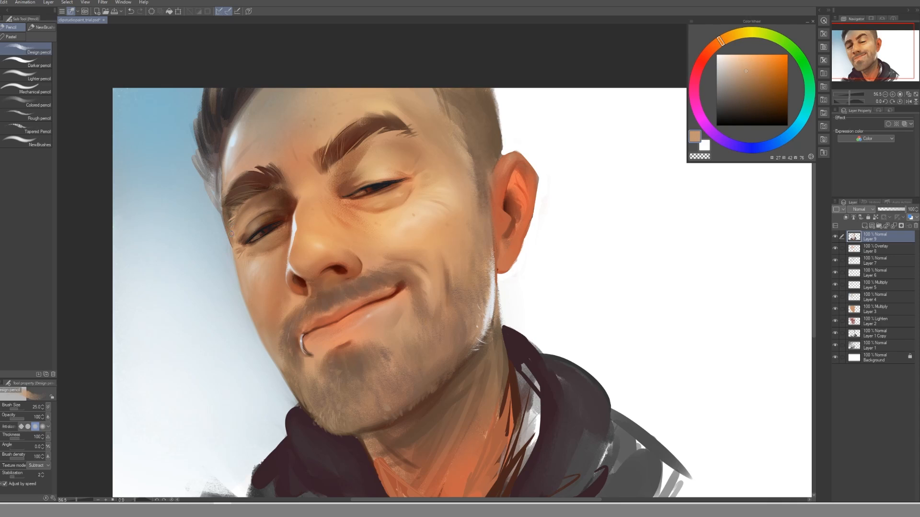
pyautogui.keyDown('alt'); pyautogui.click(231, 241); pyautogui.keyUp('alt')
pyautogui.press('[')
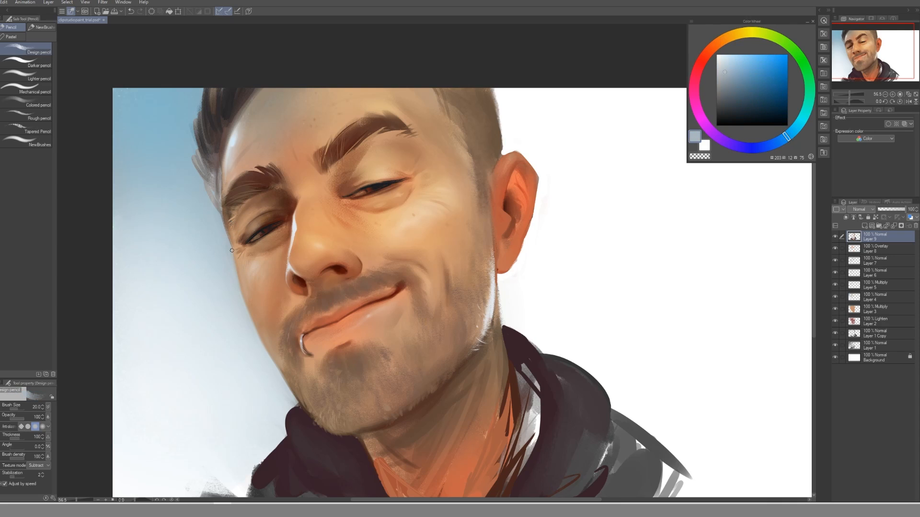
pyautogui.keyDown('alt'); pyautogui.click(223, 243); pyautogui.keyUp('alt')
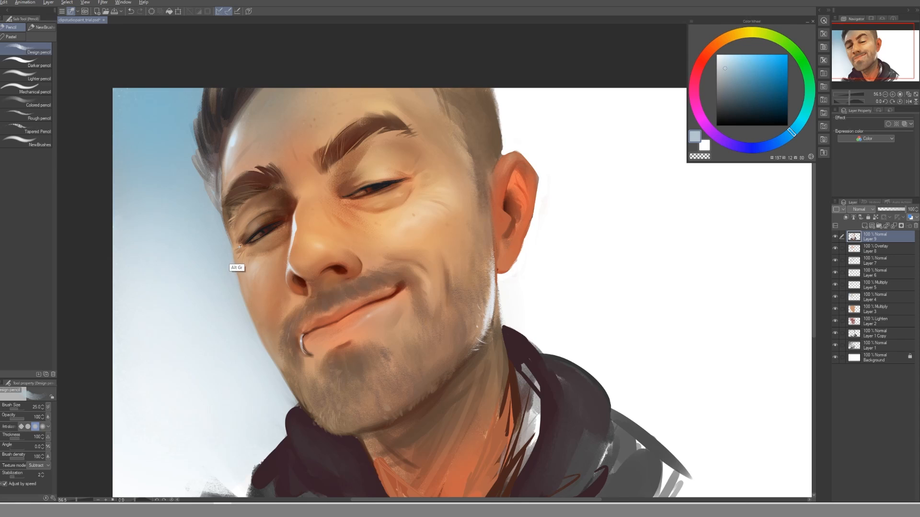
pyautogui.keyDown('alt'); pyautogui.click(232, 254); pyautogui.keyUp('alt')
pyautogui.press('[')
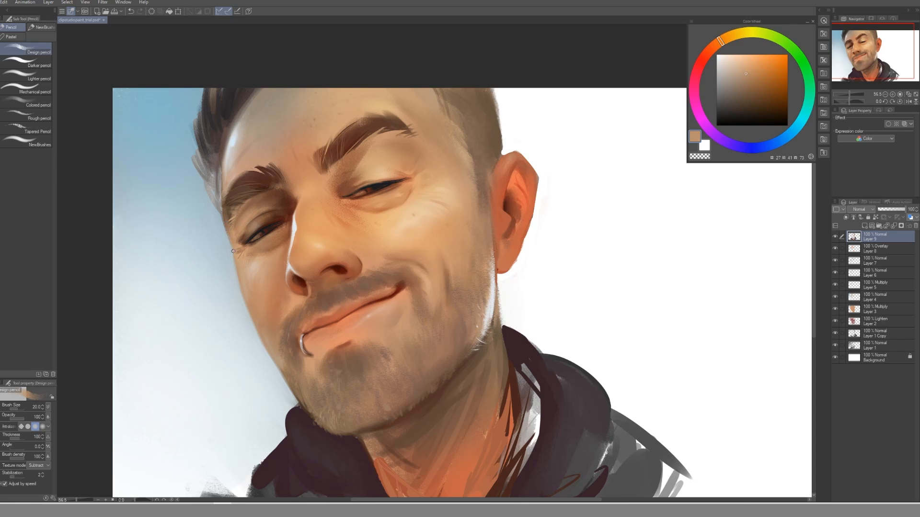
# Add a small mole on the sky-side cheek in dark orange sampled near the nostril, and touch up the cheek contour.
pyautogui.keyDown('alt'); pyautogui.click(238, 269); pyautogui.keyUp('alt')
pyautogui.press(']')
pyautogui.press('[')
pyautogui.keyDown('alt'); pyautogui.click(296, 283); pyautogui.keyUp('alt')
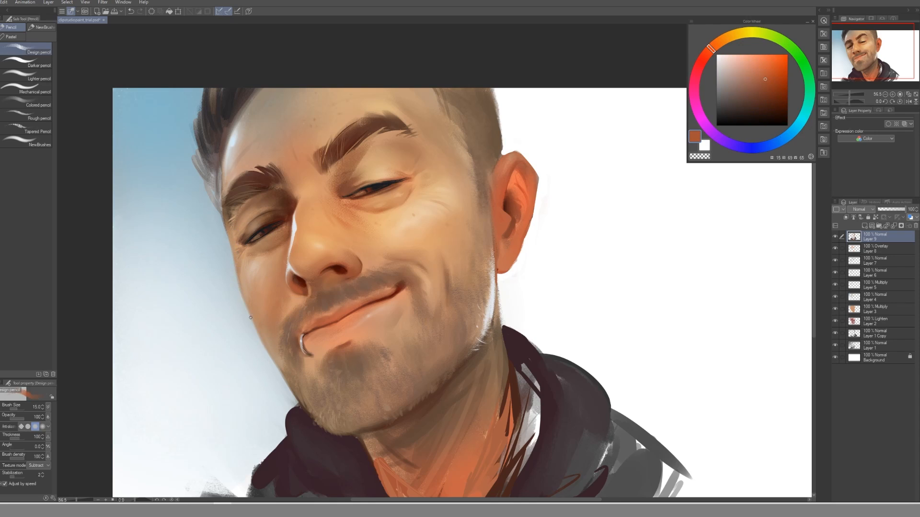
pyautogui.keyDown('alt'); pyautogui.click(237, 260); pyautogui.keyUp('alt')
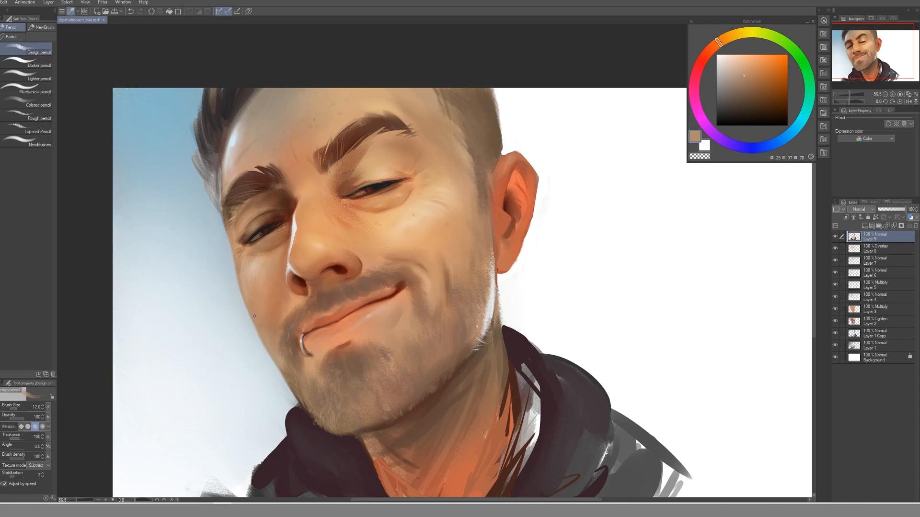
pyautogui.keyDown('alt'); pyautogui.click(282, 363); pyautogui.keyUp('alt')
# Blend the beard just outside the ear-side mouth corner with sampled browns and a slightly larger brush.
pyautogui.keyDown('alt'); pyautogui.click(431, 305); pyautogui.keyUp('alt')
pyautogui.keyDown('alt'); pyautogui.click(413, 305); pyautogui.keyUp('alt')
pyautogui.press(']')
pyautogui.keyDown('alt'); pyautogui.click(421, 302); pyautogui.keyUp('alt')
pyautogui.press(']')
pyautogui.keyDown('alt'); pyautogui.click(414, 304); pyautogui.keyUp('alt')
# Define the ear-side nostril's edge with sampled dark red, reducing the brush to about 12.
pyautogui.keyDown('alt'); pyautogui.click(348, 319); pyautogui.keyUp('alt')
pyautogui.press('[')
pyautogui.press('[')
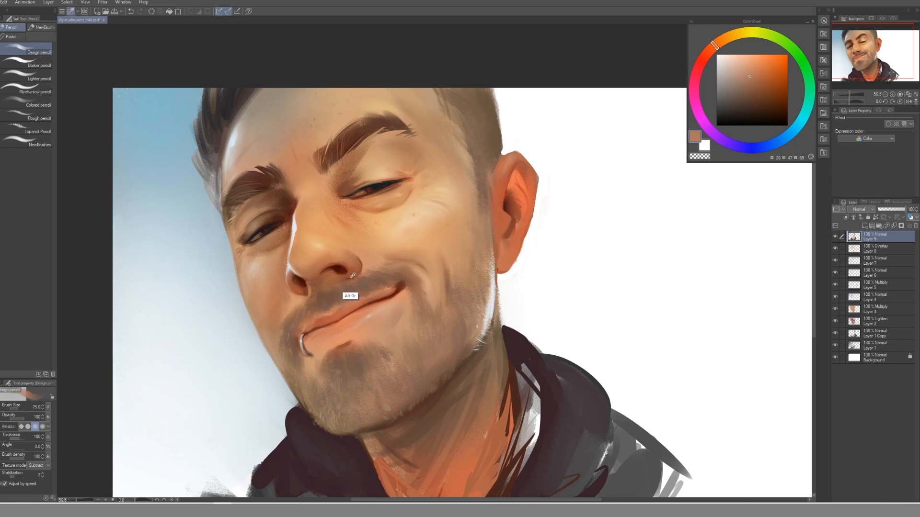
pyautogui.keyDown('alt'); pyautogui.click(354, 273); pyautogui.keyUp('alt')
pyautogui.keyDown('alt'); pyautogui.click(357, 275); pyautogui.keyUp('alt')
pyautogui.press('[')
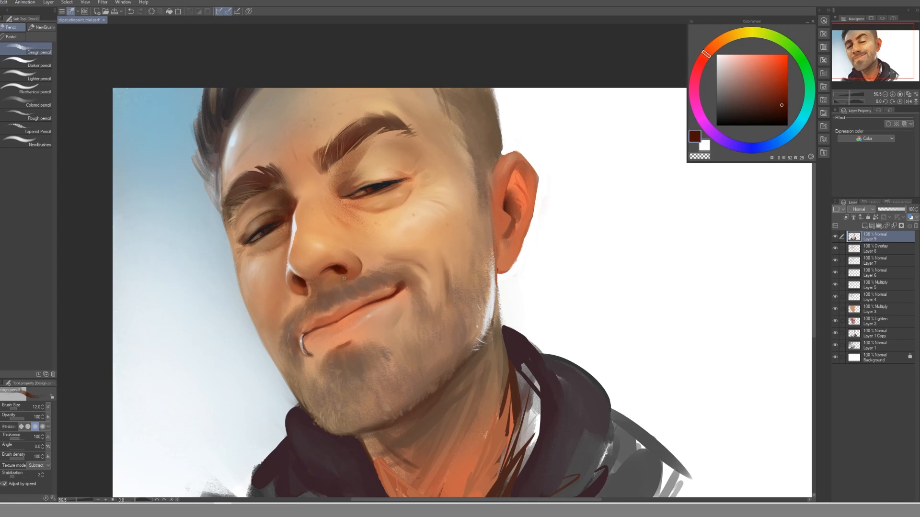
pyautogui.press(']')
pyautogui.press('[')
# Paint the base of the nose between the nostrils with sampled orange-brown and a brush around 30.
pyautogui.keyDown('alt'); pyautogui.click(313, 296); pyautogui.keyUp('alt')
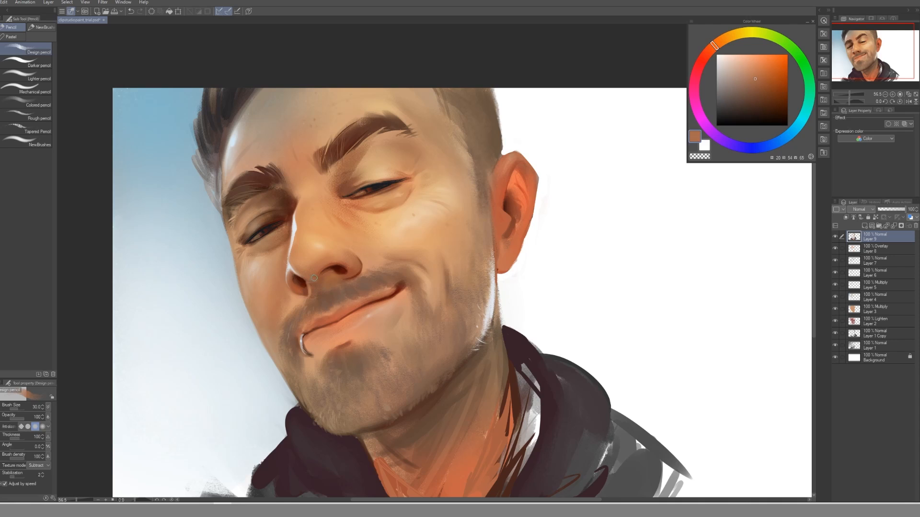
pyautogui.press(']')
pyautogui.moveTo(318, 277); pyautogui.dragTo(323, 269)
pyautogui.press(']')
pyautogui.press('[')
# Refine the moustache beneath the nose with sampled brown tones, reducing the brush to 15.
pyautogui.keyDown('alt'); pyautogui.click(321, 292); pyautogui.keyUp('alt')
pyautogui.keyDown('alt'); pyautogui.click(320, 301); pyautogui.keyUp('alt')
pyautogui.press('[')
pyautogui.press('[')
pyautogui.keyDown('alt'); pyautogui.click(323, 320); pyautogui.keyUp('alt')
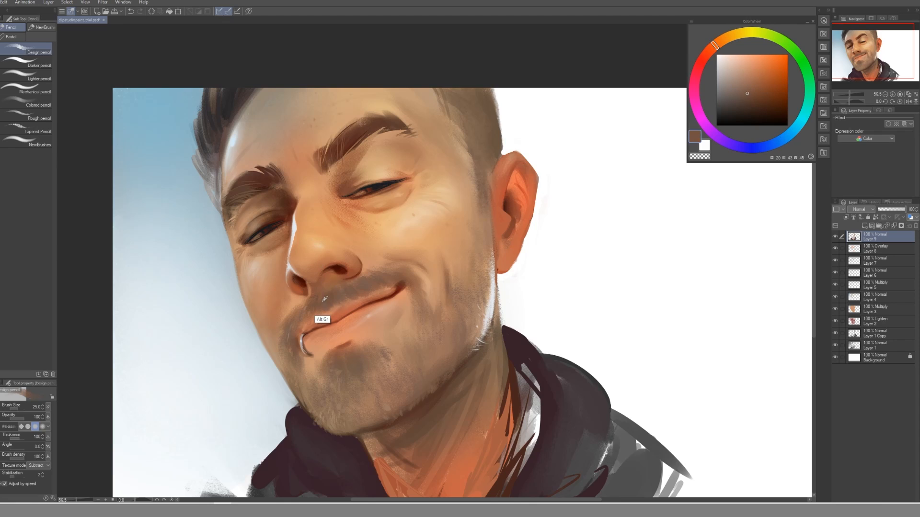
pyautogui.keyDown('alt'); pyautogui.click(334, 289); pyautogui.keyUp('alt')
pyautogui.press('[')
pyautogui.keyDown('alt'); pyautogui.click(330, 288); pyautogui.keyUp('alt')
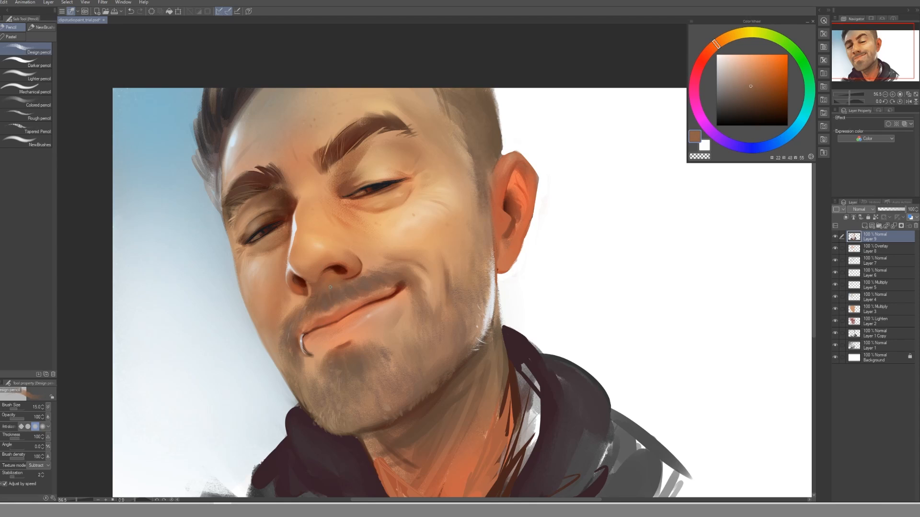
# Touch up the skin beside the ear-side nostril and the sky-side end of the moustache with a finer brush.
pyautogui.keyDown('alt'); pyautogui.click(369, 270); pyautogui.keyUp('alt')
pyautogui.press('[')
pyautogui.keyDown('alt'); pyautogui.click(363, 277); pyautogui.keyUp('alt')
pyautogui.press('[')
pyautogui.keyDown('alt'); pyautogui.click(294, 322); pyautogui.keyUp('alt')
pyautogui.keyDown('alt'); pyautogui.click(287, 330); pyautogui.keyUp('alt')
# Clean up the upper edge of the ear-side mouth corner with closely sampled tones and a brush around 20.
pyautogui.keyDown('alt'); pyautogui.click(399, 288); pyautogui.keyUp('alt')
pyautogui.keyDown('alt'); pyautogui.click(398, 284); pyautogui.keyUp('alt')
pyautogui.keyDown('alt'); pyautogui.click(399, 283); pyautogui.keyUp('alt')
pyautogui.press(']')
pyautogui.press(']')
pyautogui.keyDown('alt'); pyautogui.click(414, 301); pyautogui.keyUp('alt')
# Enlarge the brush to about 100 and paint the neck shadow below the jaw with sampled brown.
pyautogui.moveTo(458, 244); pyautogui.dragTo(386, 175)
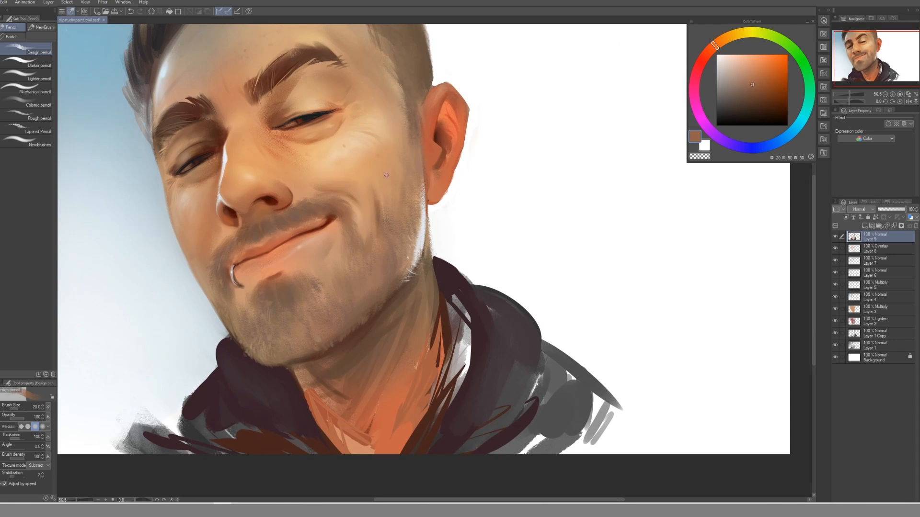
pyautogui.keyDown('alt'); pyautogui.click(410, 325); pyautogui.keyUp('alt')
pyautogui.press(']')
pyautogui.press(']')
pyautogui.press(']')
pyautogui.press(']')
pyautogui.press(']')
pyautogui.press(']')
pyautogui.press(']')
pyautogui.press(']')
pyautogui.moveTo(367, 353); pyautogui.dragTo(410, 293)
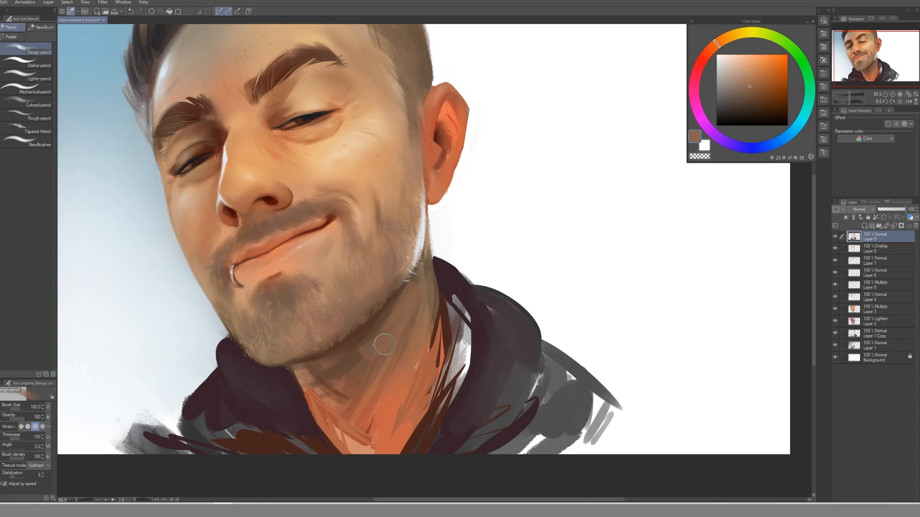
pyautogui.press(']')
# Brighten the ear-side of the neck with tan sampled from the cheek and blend it with neck browns, reducing the brush to 60.
pyautogui.keyDown('alt'); pyautogui.click(380, 177); pyautogui.keyUp('alt')
pyautogui.keyDown('alt'); pyautogui.click(381, 178); pyautogui.keyUp('alt')
pyautogui.press('[')
pyautogui.moveTo(420, 292); pyautogui.dragTo(407, 330)
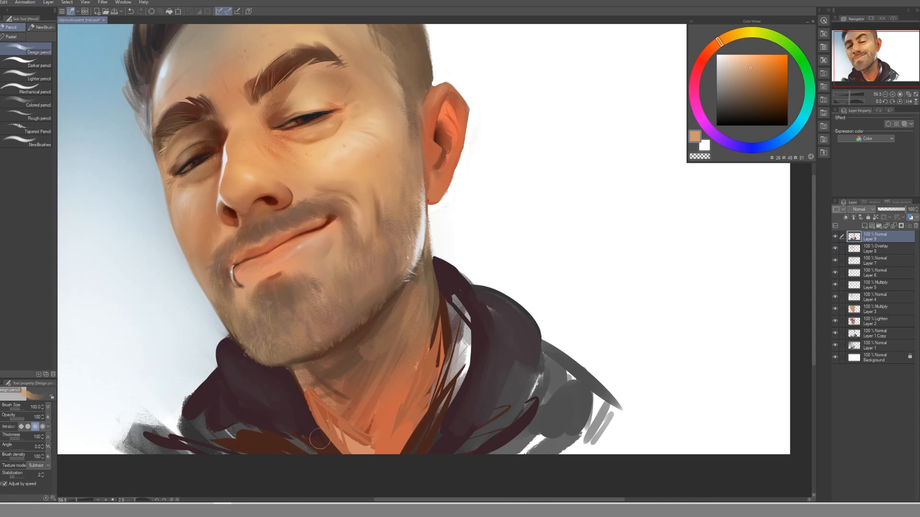
pyautogui.keyDown('alt'); pyautogui.click(404, 343); pyautogui.keyUp('alt')
pyautogui.moveTo(411, 315)
pyautogui.mouseDown()
pyautogui.moveTo(401, 351)
pyautogui.moveTo(404, 331)
pyautogui.moveTo(413, 372)
pyautogui.mouseUp()
pyautogui.keyDown('alt'); pyautogui.click(402, 338); pyautogui.keyUp('alt')
pyautogui.press('[')
pyautogui.press('[')
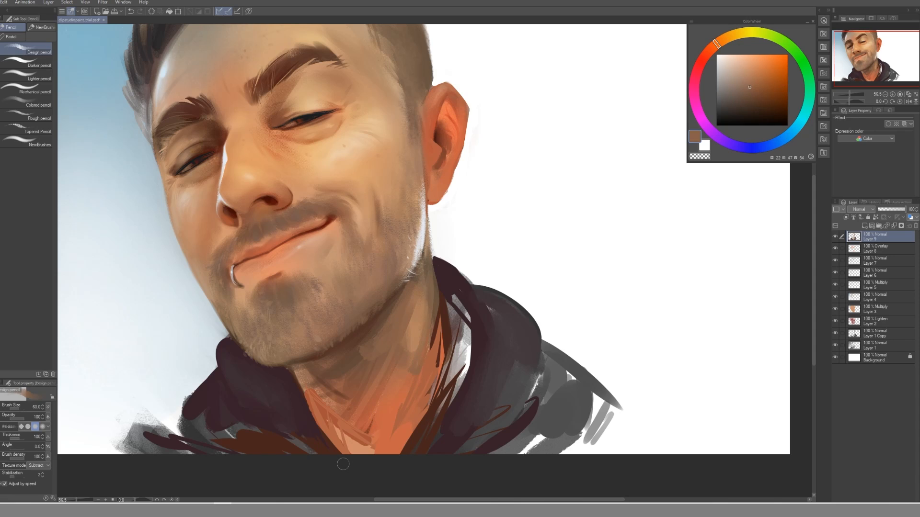
# Rework the beard around the lip ring and along the sky-side jaw with sampled browns and tans at brush size 15.
pyautogui.keyDown('alt'); pyautogui.click(229, 282); pyautogui.keyUp('alt')
pyautogui.press('[')
pyautogui.press('[')
pyautogui.press('[')
pyautogui.keyDown('alt'); pyautogui.click(224, 267); pyautogui.keyUp('alt')
pyautogui.keyDown('alt'); pyautogui.click(231, 311); pyautogui.keyUp('alt')
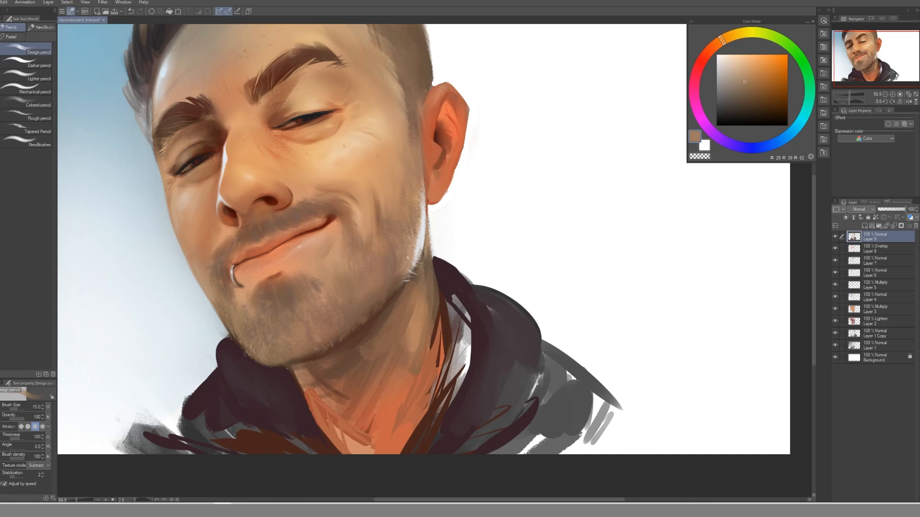
pyautogui.keyDown('alt'); pyautogui.click(243, 312); pyautogui.keyUp('alt')
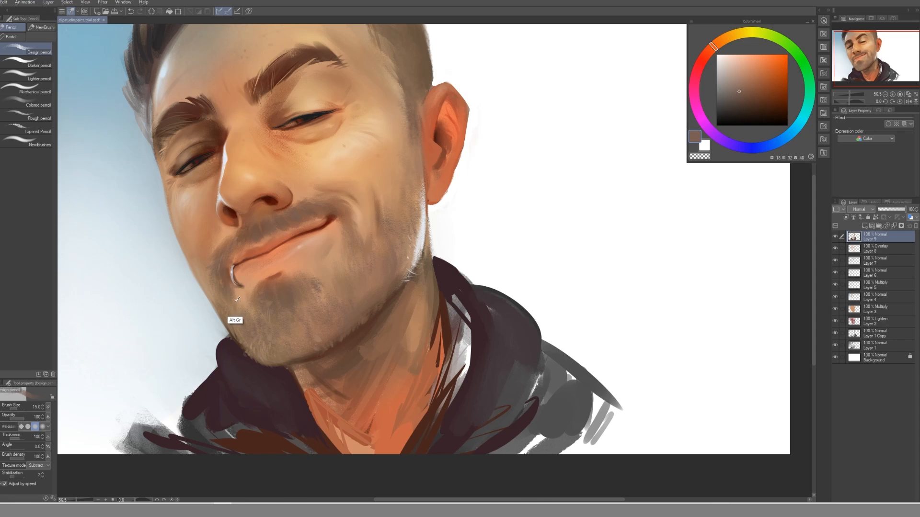
pyautogui.keyDown('alt'); pyautogui.click(237, 298); pyautogui.keyUp('alt')
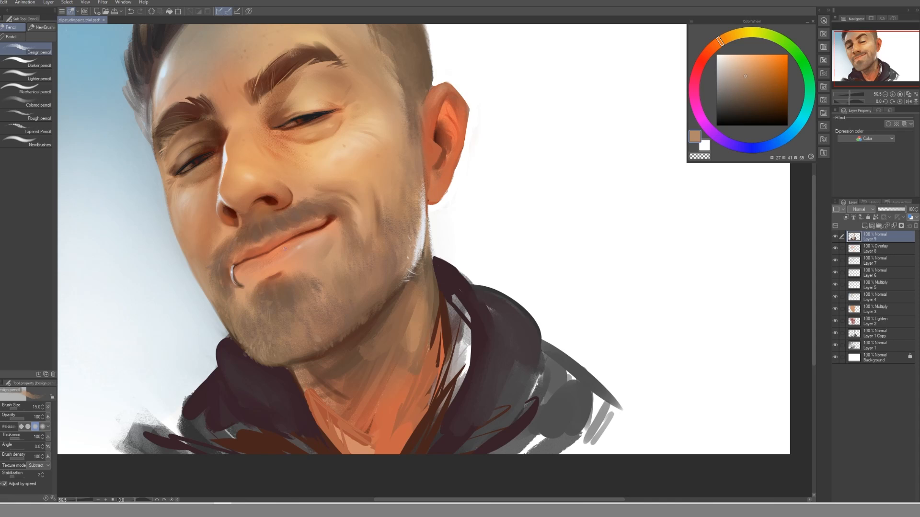
# Smooth the nose bridge and its ear-side plane with sampled skin tones and a considerably larger brush.
pyautogui.keyDown('alt'); pyautogui.click(271, 174); pyautogui.keyUp('alt')
pyautogui.press(']')
pyautogui.press(']')
pyautogui.press(']')
pyautogui.press(']')
pyautogui.press(']')
pyautogui.keyDown('alt'); pyautogui.click(241, 170); pyautogui.keyUp('alt')
pyautogui.press(']')
pyautogui.press(']')
pyautogui.keyDown('alt'); pyautogui.click(267, 171); pyautogui.keyUp('alt')
pyautogui.press(']')
pyautogui.press(']')
# Blend the underside of the nose tip with sampled orange-brown, reducing the brush from about 70.
pyautogui.keyDown('alt'); pyautogui.click(246, 217); pyautogui.keyUp('alt')
pyautogui.press('[')
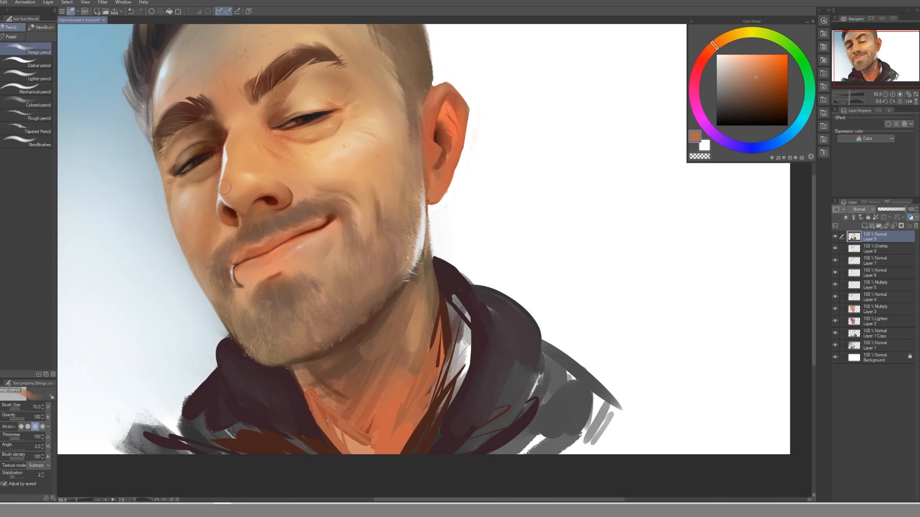
pyautogui.keyDown('alt'); pyautogui.click(236, 205); pyautogui.keyUp('alt')
pyautogui.press('[')
pyautogui.keyDown('alt'); pyautogui.click(250, 211); pyautogui.keyUp('alt')
pyautogui.press('[')
pyautogui.keyDown('alt'); pyautogui.click(252, 213); pyautogui.keyUp('alt')
# Blend the upper nose bridge into the cheek with sampled light orange tones and a brush around 60.
pyautogui.keyDown('alt'); pyautogui.click(263, 163); pyautogui.keyUp('alt')
pyautogui.keyDown('alt'); pyautogui.click(254, 149); pyautogui.keyUp('alt')
pyautogui.press(']')
pyautogui.press(']')
pyautogui.keyDown('alt'); pyautogui.click(250, 160); pyautogui.keyUp('alt')
pyautogui.moveTo(253, 137); pyautogui.dragTo(253, 163)
pyautogui.press('[')
pyautogui.keyDown('alt'); pyautogui.click(267, 165); pyautogui.keyUp('alt')
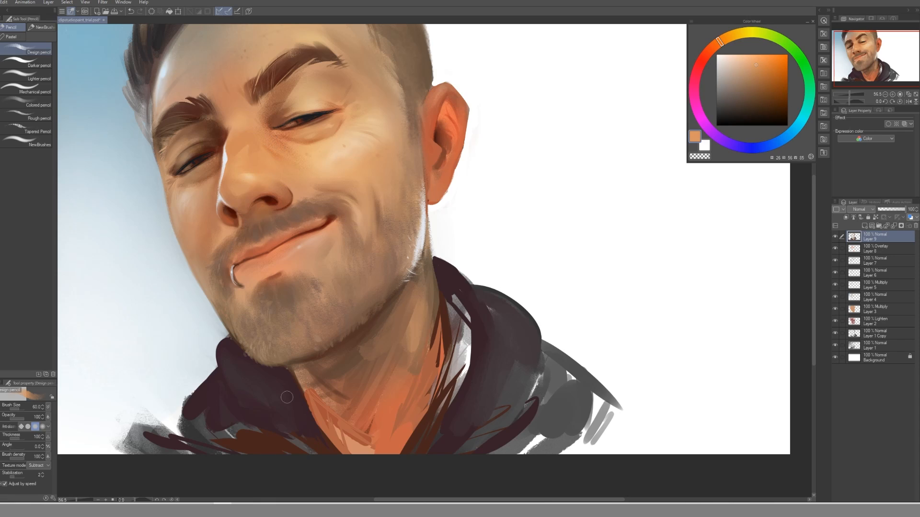
# Warm the skin around the nose root and between the eyebrows with sampled reddish tan at brush size 80.
pyautogui.keyDown('alt'); pyautogui.click(261, 147); pyautogui.keyUp('alt')
pyautogui.press(']')
pyautogui.press(']')
pyautogui.press(']')
pyautogui.keyDown('alt'); pyautogui.click(230, 104); pyautogui.keyUp('alt')
pyautogui.press('[')
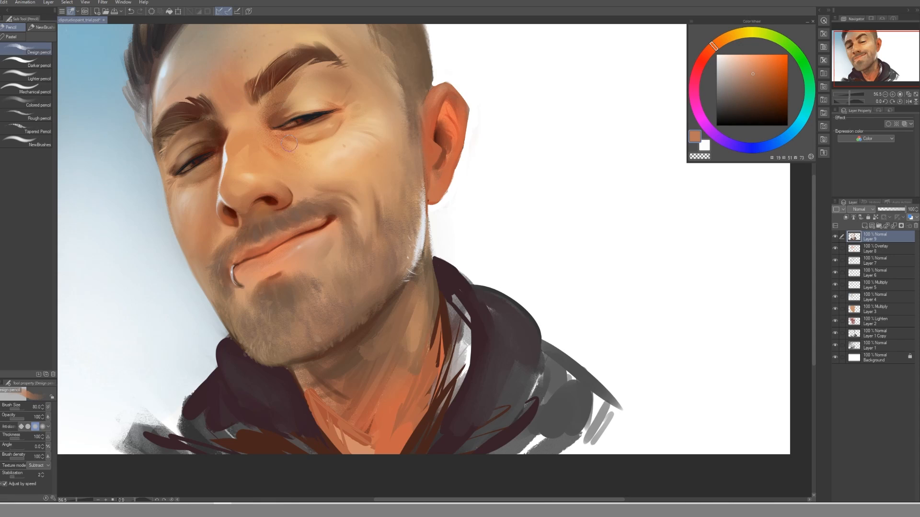
# Blend the far cheek beside the nose and the ear-side cheek with sampled skin tones at brush size 70.
pyautogui.keyDown('alt'); pyautogui.click(211, 205); pyautogui.keyUp('alt')
pyautogui.press('[')
pyautogui.keyDown('alt'); pyautogui.click(209, 209); pyautogui.keyUp('alt')
pyautogui.keyDown('alt'); pyautogui.click(390, 153); pyautogui.keyUp('alt')
pyautogui.keyDown('alt'); pyautogui.click(369, 161); pyautogui.keyUp('alt')
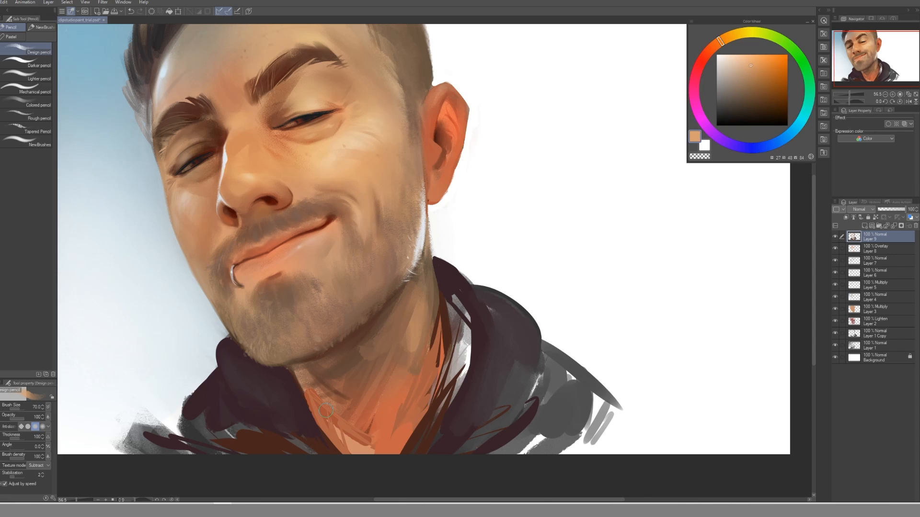
# Deepen the ear-side nostril opening with a sampled very dark red-brown, reducing the brush to about 35.
pyautogui.keyDown('alt'); pyautogui.click(250, 218); pyautogui.keyUp('alt')
pyautogui.keyDown('alt'); pyautogui.click(268, 207); pyautogui.keyUp('alt')
pyautogui.press('[')
pyautogui.press('[')
pyautogui.press('[')
pyautogui.press('[')
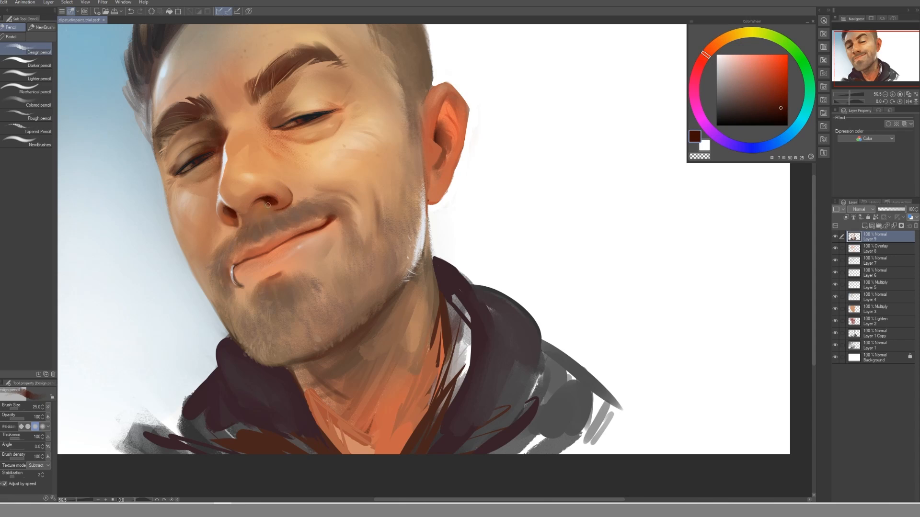
pyautogui.moveTo(267, 203); pyautogui.dragTo(271, 203)
# Soften the rim of the ear-side nostril with sampled orange-brown and reddish-brown tones, using a brush of 20 to 25.
pyautogui.press(']')
pyautogui.keyDown('alt'); pyautogui.click(269, 205); pyautogui.keyUp('alt')
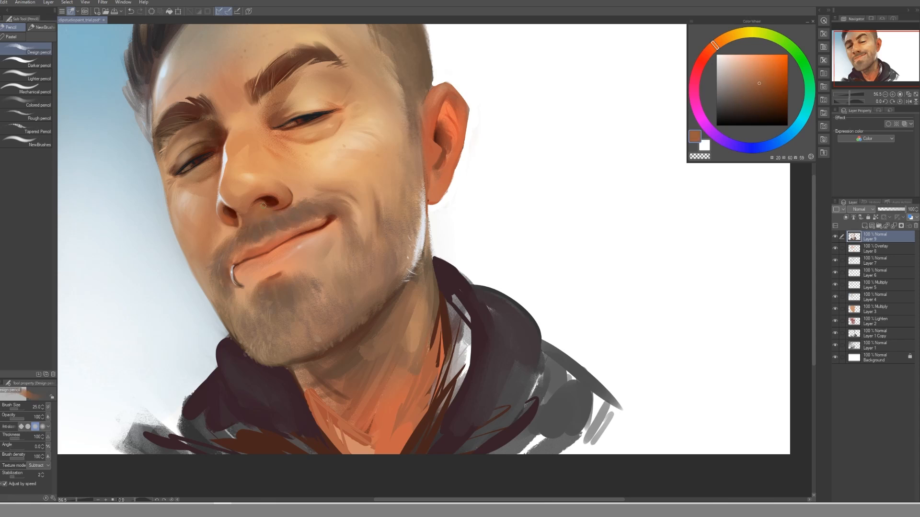
pyautogui.keyDown('alt'); pyautogui.click(266, 206); pyautogui.keyUp('alt')
pyautogui.keyDown('alt'); pyautogui.click(280, 203); pyautogui.keyUp('alt')
pyautogui.keyDown('alt'); pyautogui.click(276, 204); pyautogui.keyUp('alt')
pyautogui.keyDown('alt'); pyautogui.click(275, 205); pyautogui.keyUp('alt')
pyautogui.press('[')
pyautogui.moveTo(302, 203); pyautogui.dragTo(272, 233)
pyautogui.moveTo(300, 192); pyautogui.dragTo(300, 240)
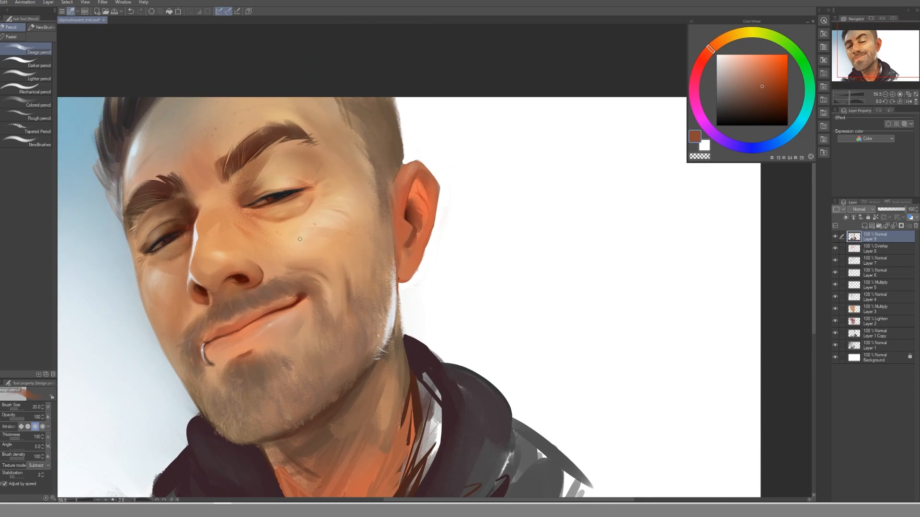
pyautogui.moveTo(315, 194)
pyautogui.mouseDown()
pyautogui.moveTo(433, 182)
pyautogui.moveTo(425, 165)
pyautogui.mouseUp()
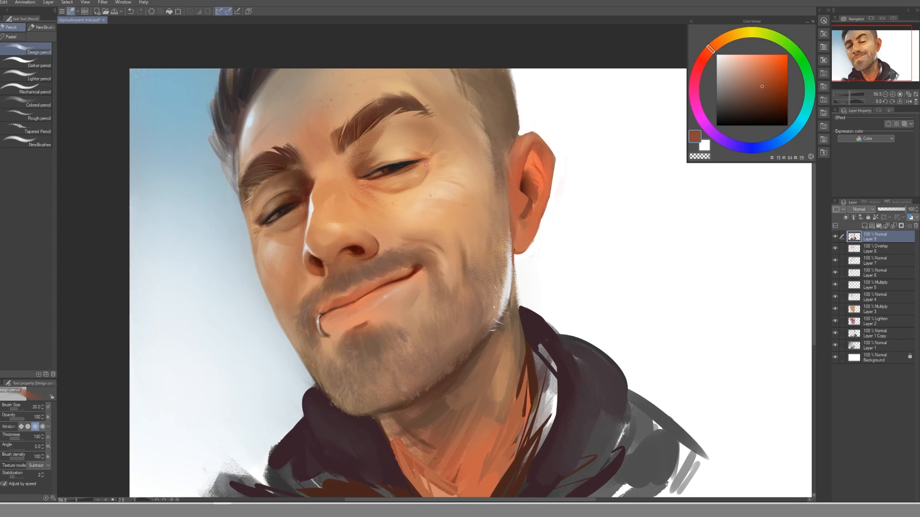